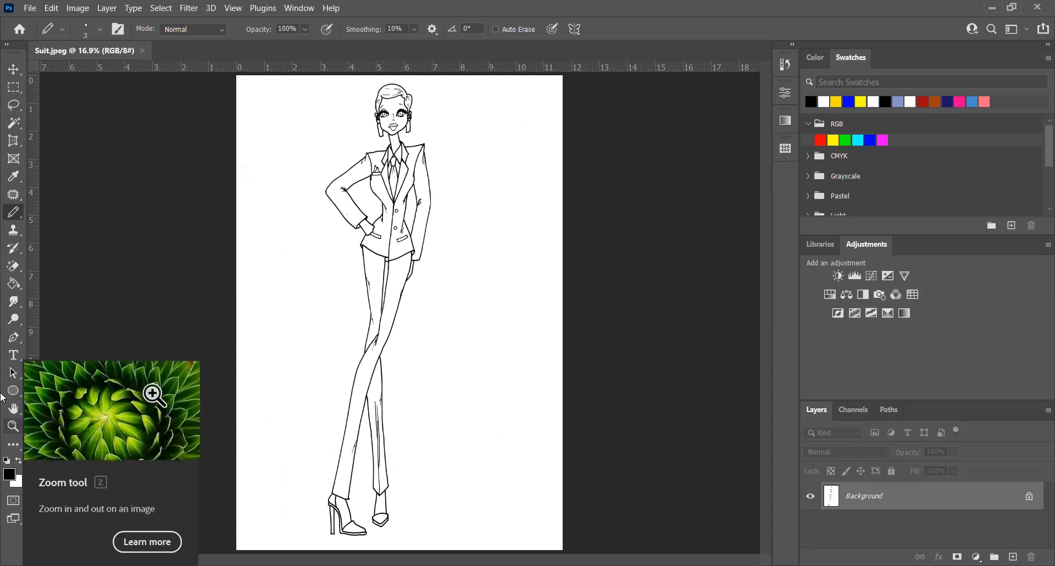
# Step: Set the Pencil tool's size to 5 px for touching up the black line art of the face
pyautogui.click(13, 426)
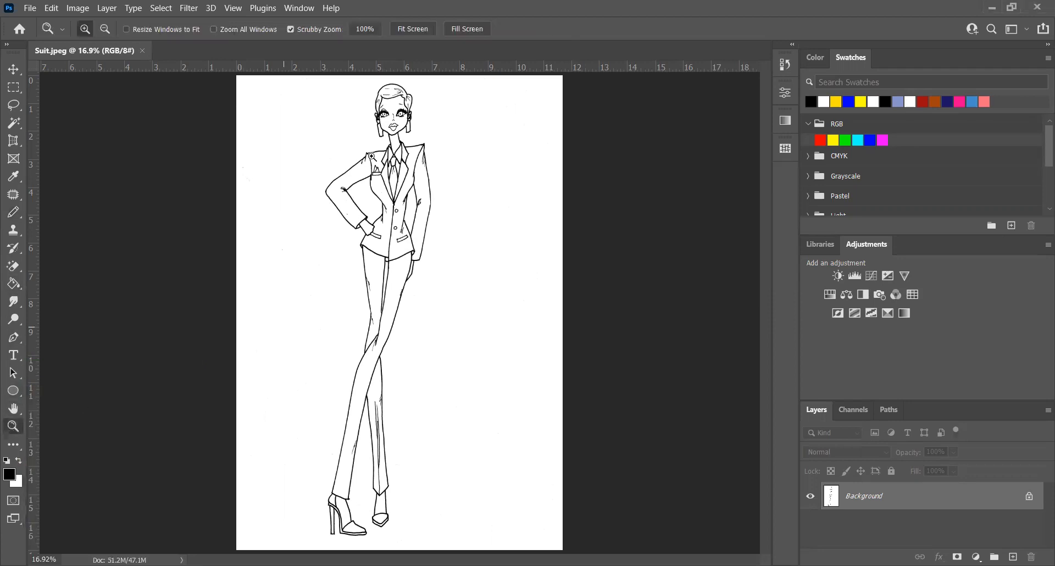
pyautogui.moveTo(354, 106); pyautogui.dragTo(436, 154)
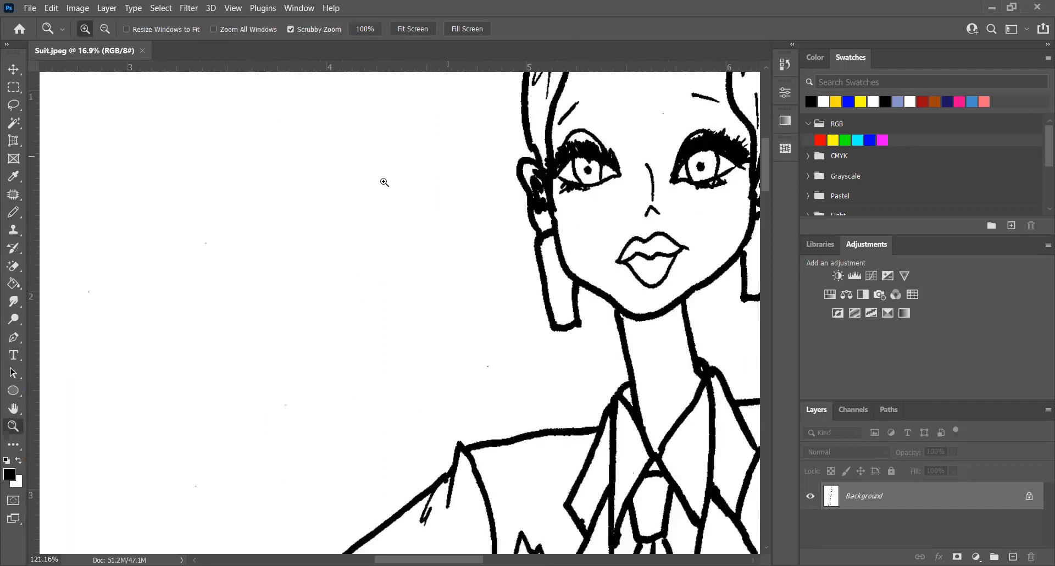
pyautogui.click(13, 408)
pyautogui.moveTo(462, 220); pyautogui.dragTo(242, 346)
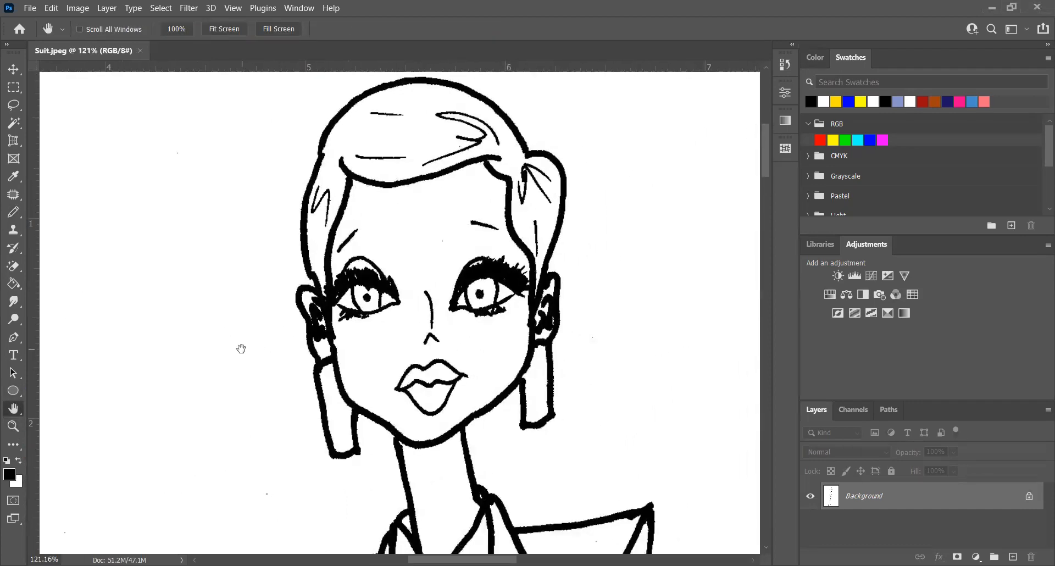
pyautogui.press('z')
pyautogui.moveTo(376, 296); pyautogui.dragTo(412, 327)
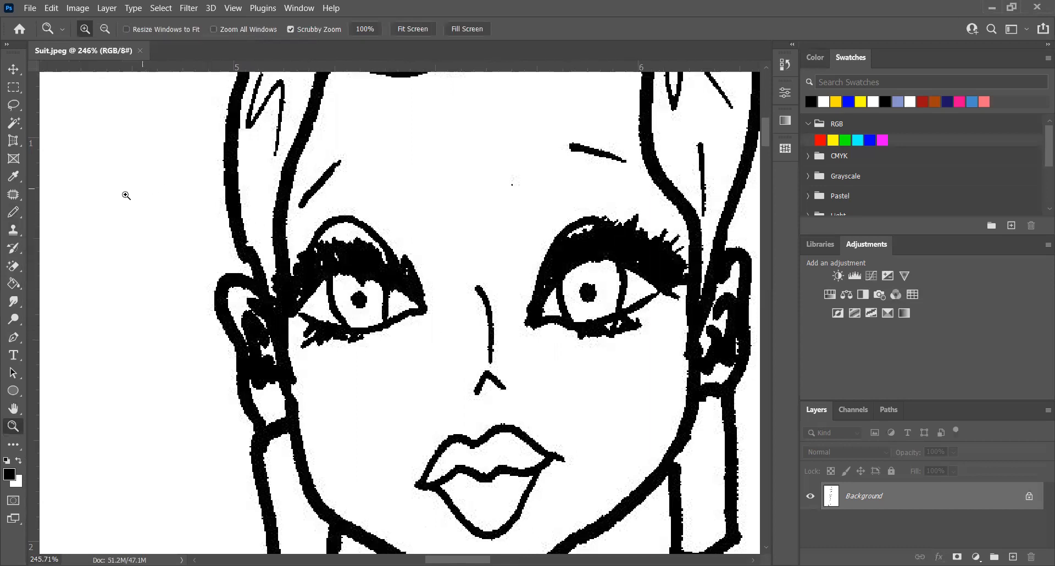
pyautogui.click(13, 213)
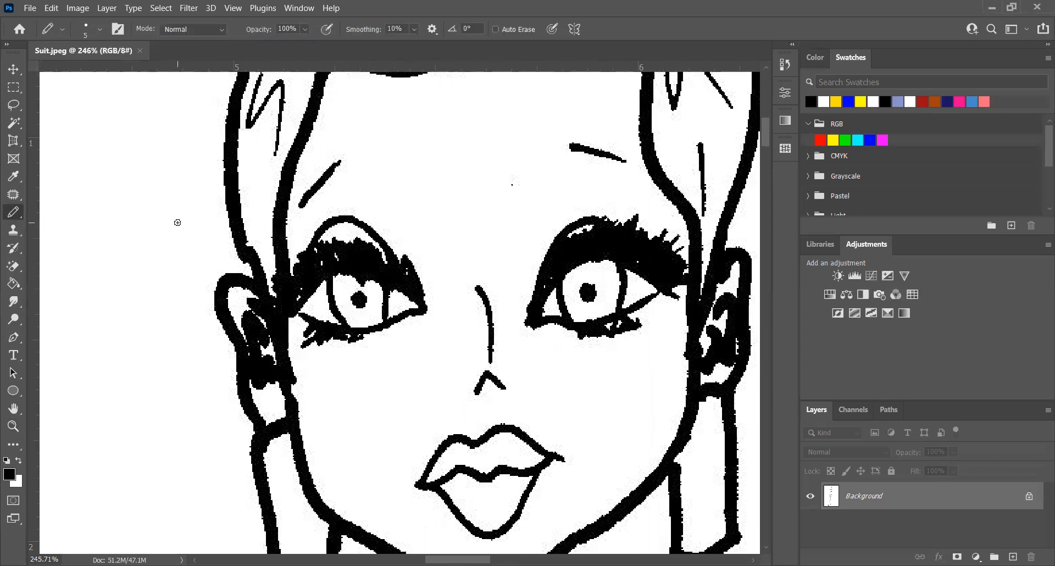
pyautogui.press(']')
pyautogui.press(']')
pyautogui.press(']')
pyautogui.press(']')
pyautogui.press(']')
pyautogui.press(']')
pyautogui.press('[')
pyautogui.press('[')
pyautogui.press('[')
pyautogui.press('[')
pyautogui.press('[')
pyautogui.press(']')
pyautogui.press(']')
pyautogui.press(']')
pyautogui.press(']')
pyautogui.press(']')
pyautogui.press(']')
pyautogui.press('[')
pyautogui.press('[')
pyautogui.press('[')
pyautogui.press(']')
pyautogui.press(']')
pyautogui.press(']')
pyautogui.press(']')
pyautogui.press(']')
pyautogui.press('[')
pyautogui.press('[')
pyautogui.press('[')
pyautogui.press('[')
pyautogui.press('[')
pyautogui.press('[')
pyautogui.press('[')
pyautogui.click(101, 30)
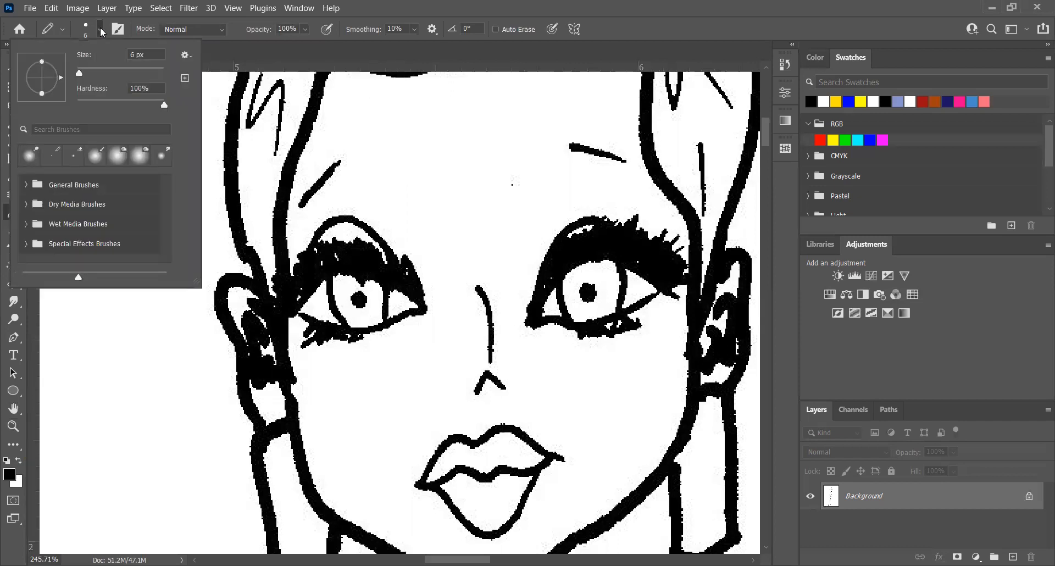
pyautogui.press('Escape')
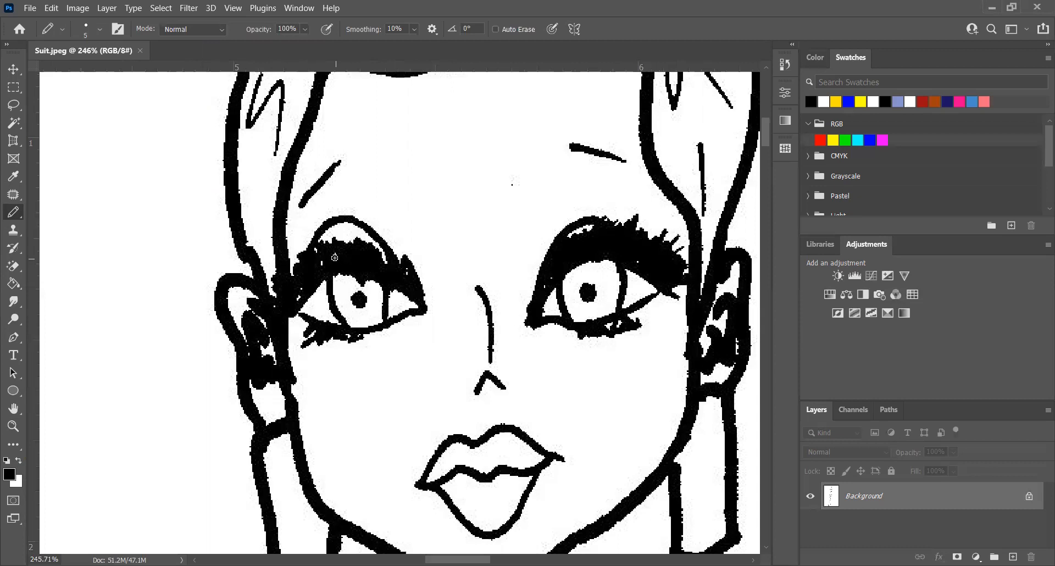
# Step: Pencil in black over the white gaps at the left eye's outer lashes and in the right eye's lower lashes
pyautogui.click(318, 271)
pyautogui.moveTo(318, 274); pyautogui.dragTo(299, 303)
pyautogui.scroll(5, 391, 287)
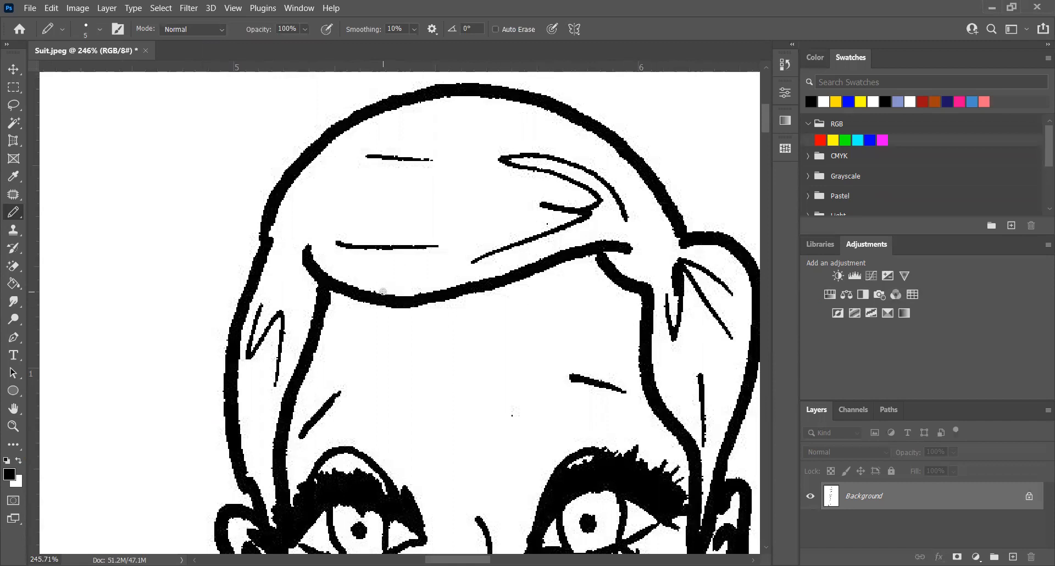
pyautogui.scroll(-2, 383, 288)
pyautogui.scroll(-4, 383, 289)
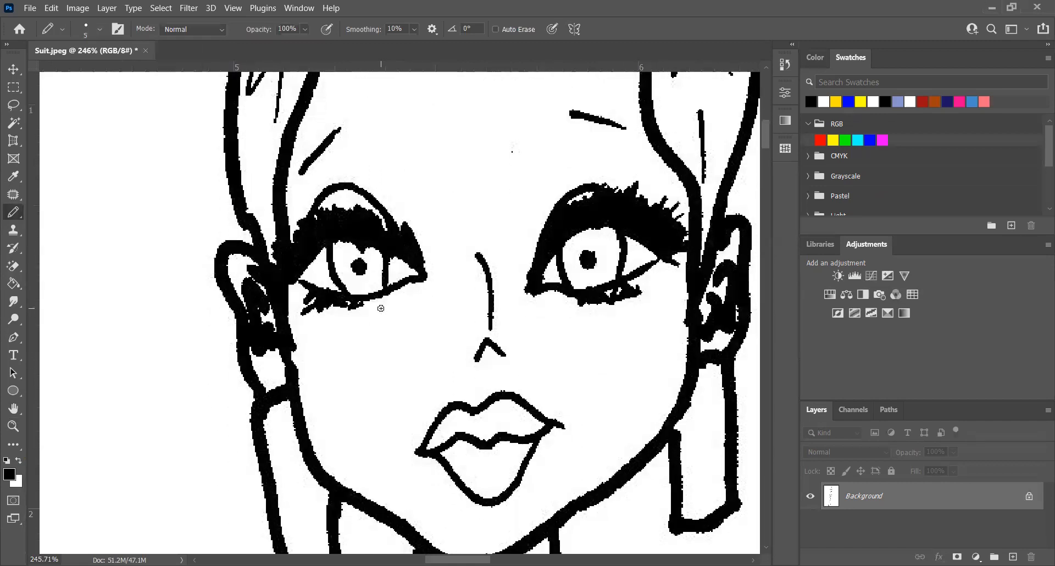
pyautogui.moveTo(616, 259); pyautogui.dragTo(607, 259)
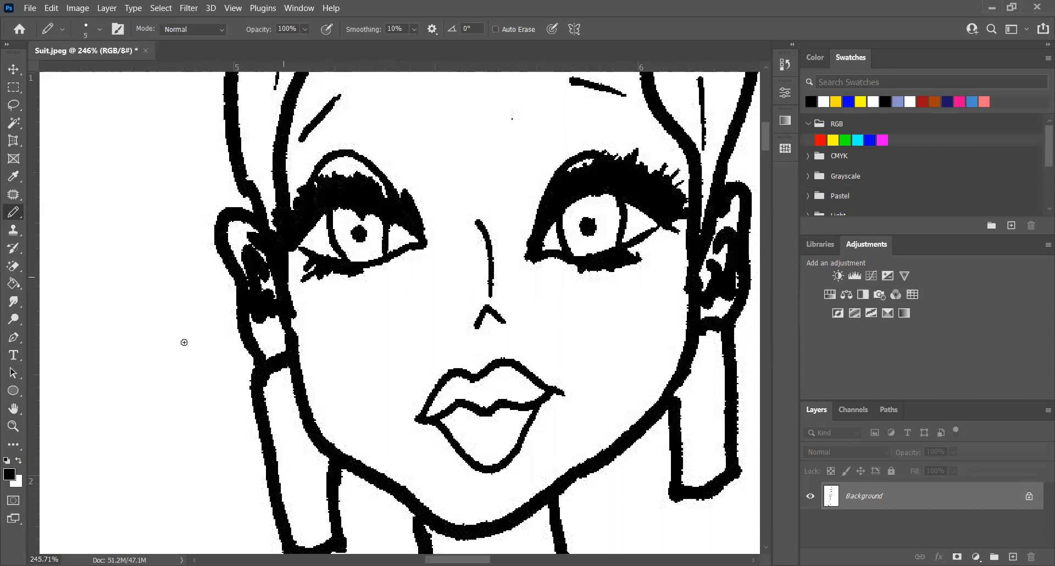
# Step: Close the small gap at the left eye's outer corner with the Pencil at 2 px in black
pyautogui.click(13, 426)
pyautogui.moveTo(286, 237); pyautogui.dragTo(340, 283)
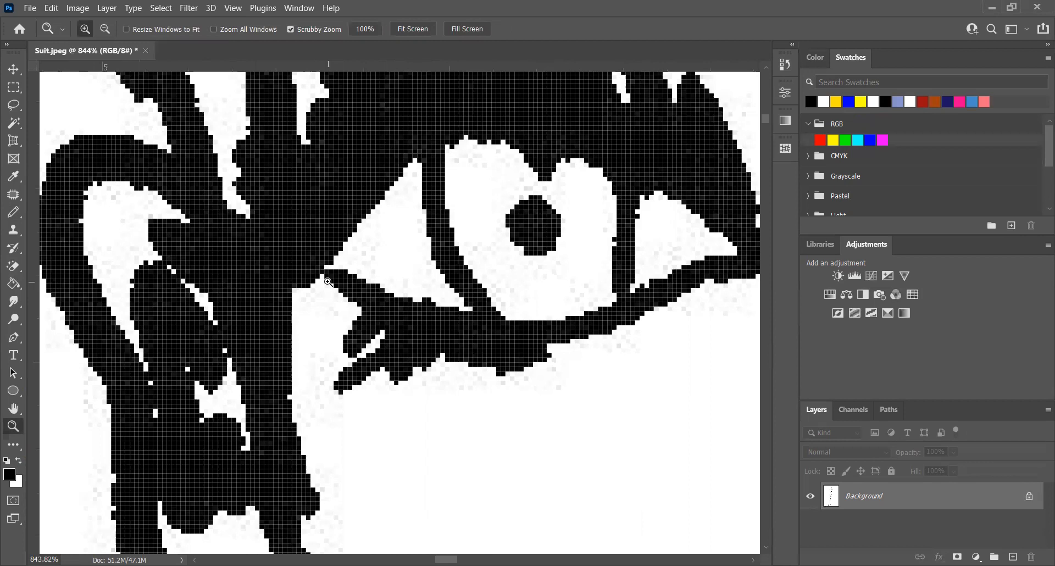
pyautogui.click(14, 212)
pyautogui.press('[')
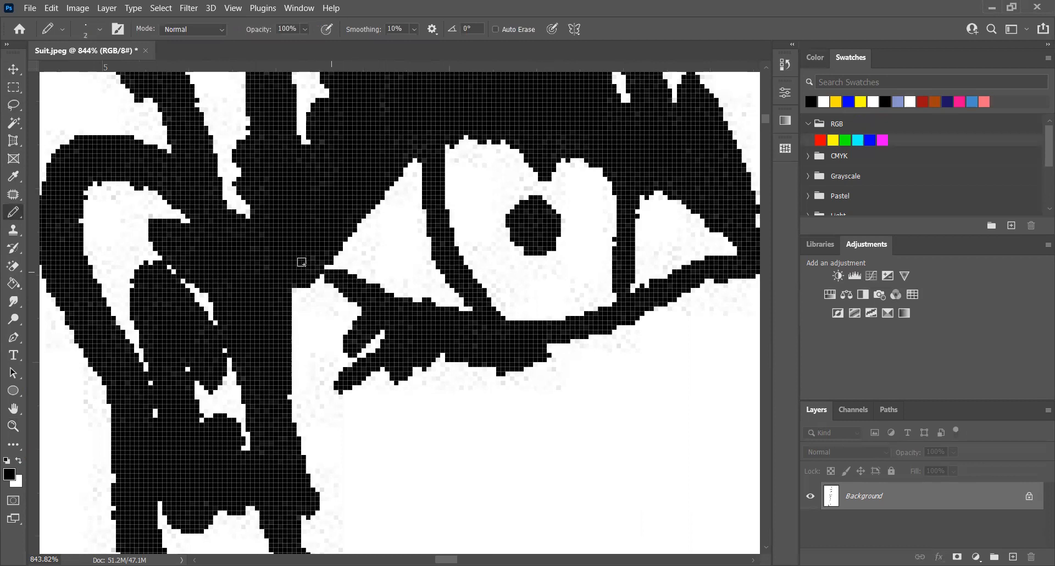
pyautogui.moveTo(318, 278); pyautogui.dragTo(333, 285)
pyautogui.click(325, 271)
# Step: Thicken the lower lid line at the right eye's outer corner with the Pencil so the outline closes
pyautogui.scroll(-6, 317, 273)
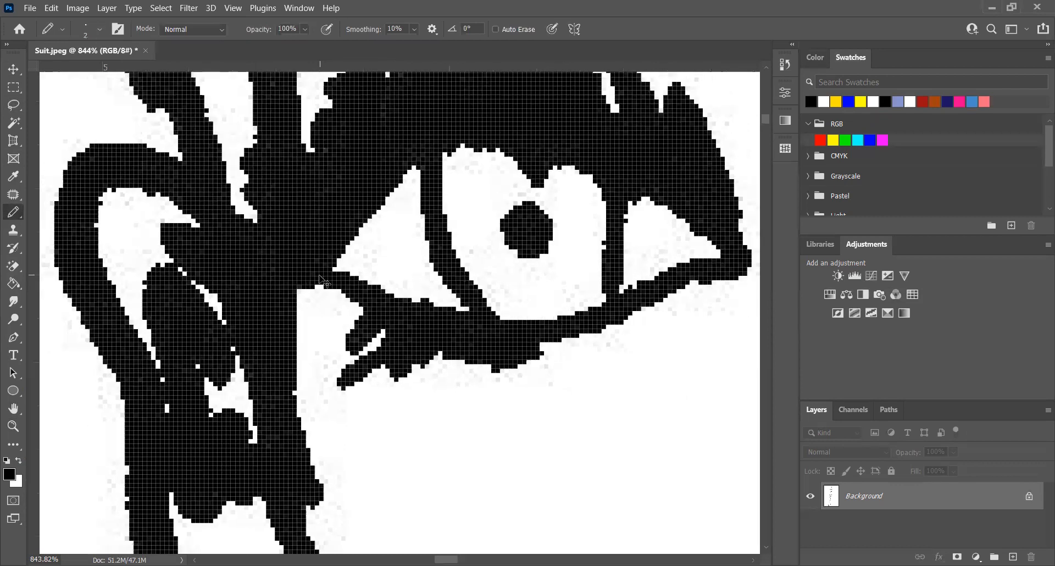
pyautogui.scroll(-1, 326, 284)
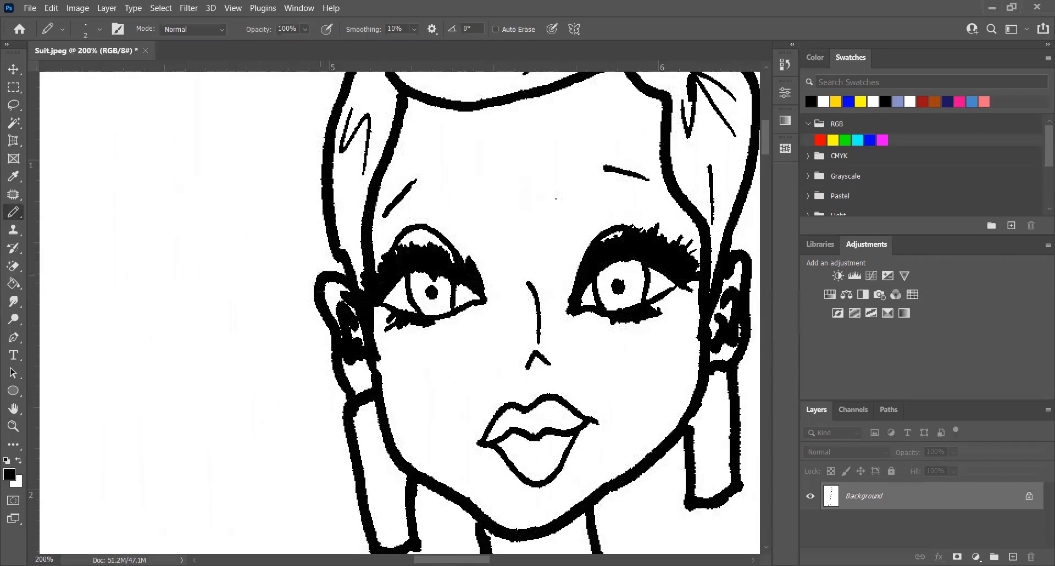
pyautogui.click(12, 408)
pyautogui.moveTo(605, 332); pyautogui.dragTo(372, 318)
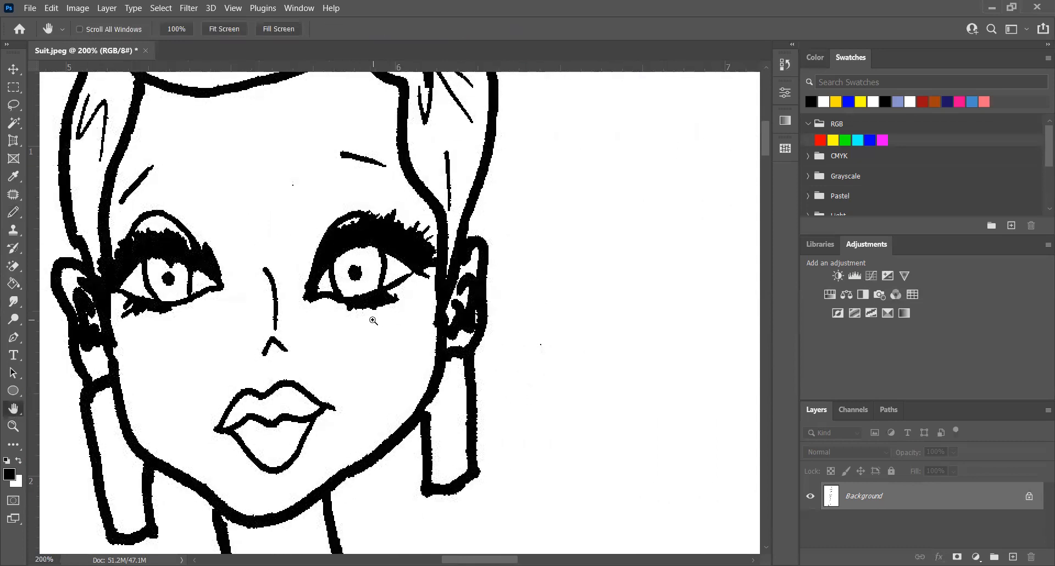
pyautogui.scroll(3, 373, 320)
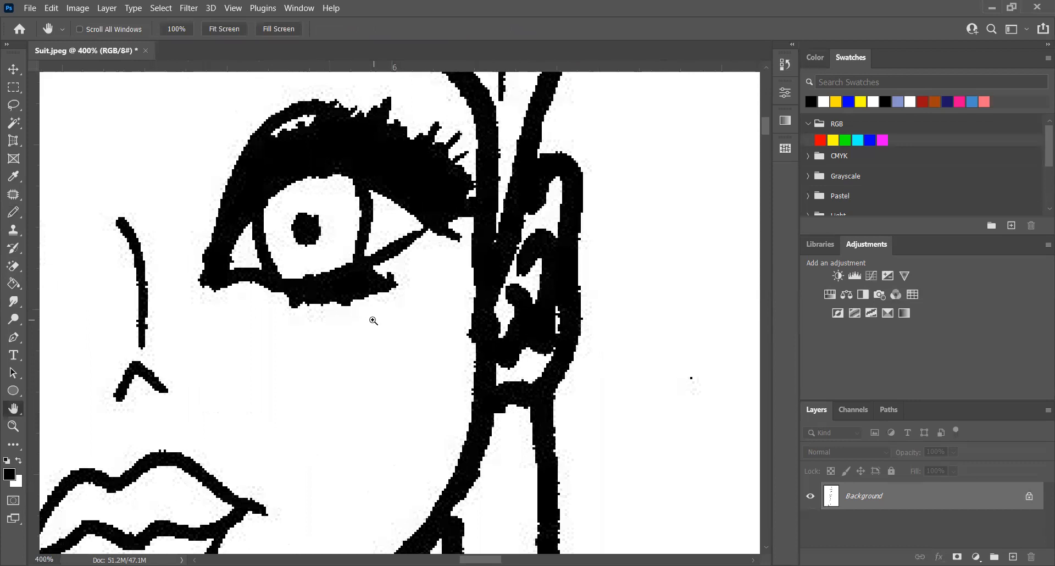
pyautogui.click(12, 213)
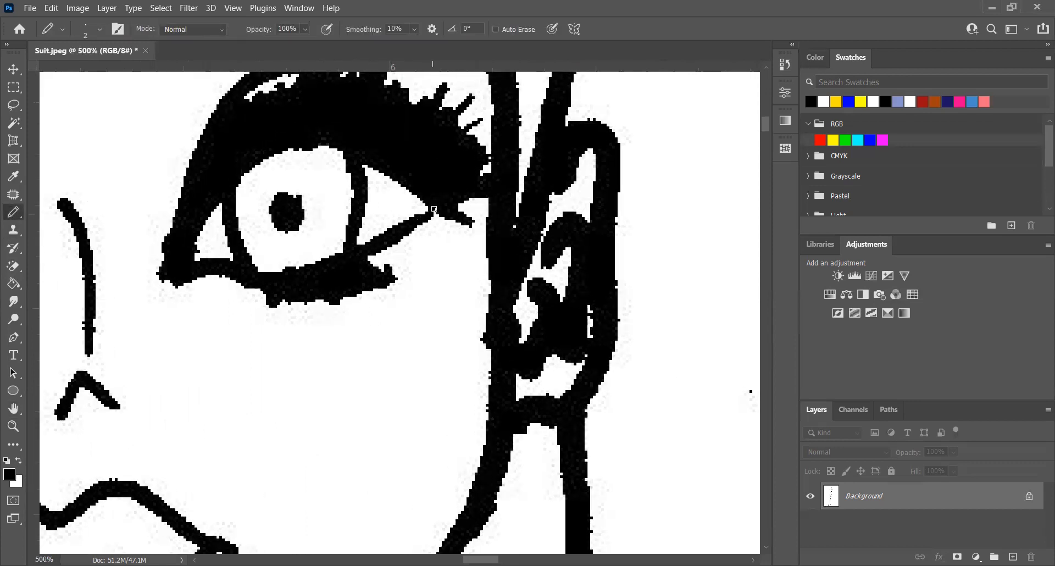
pyautogui.moveTo(426, 211); pyautogui.dragTo(414, 219)
# Step: Erase the stray line end sticking out past the right corner of the lips
pyautogui.scroll(-1, 374, 279)
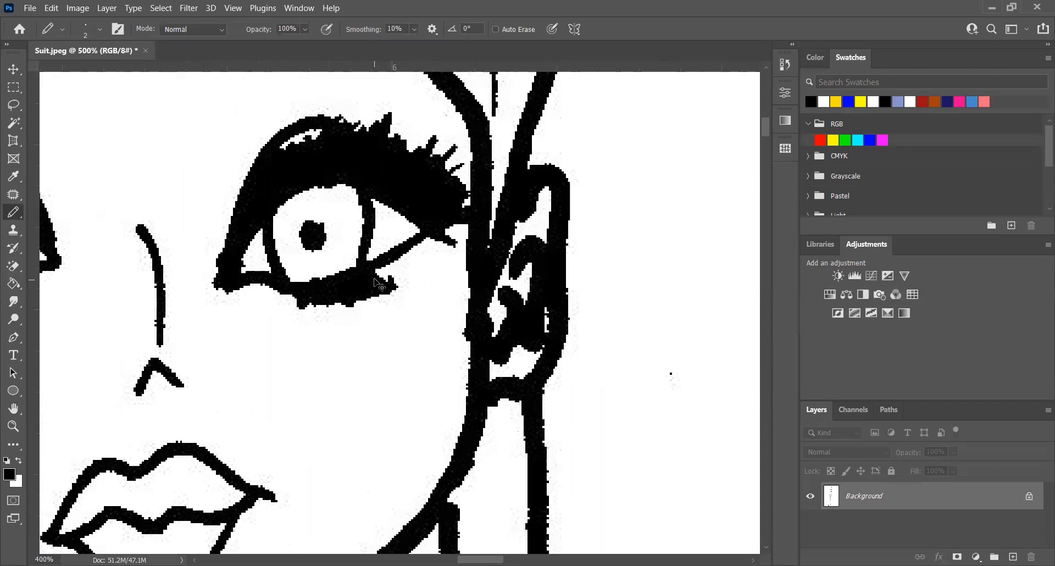
pyautogui.scroll(-2, 378, 282)
pyautogui.scroll(-2, 399, 312)
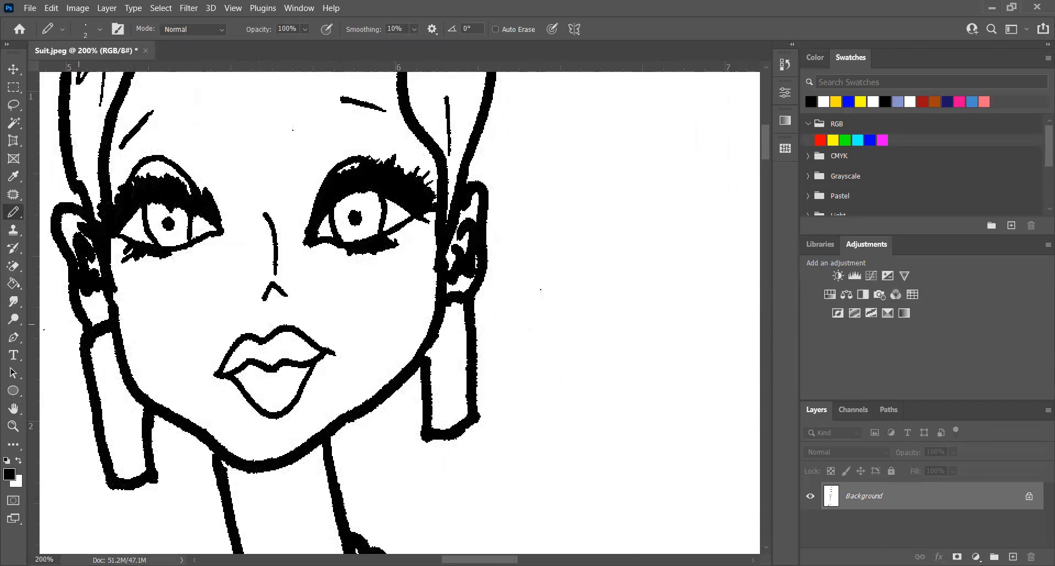
pyautogui.click(15, 268)
pyautogui.hotkey('shift', 'e')
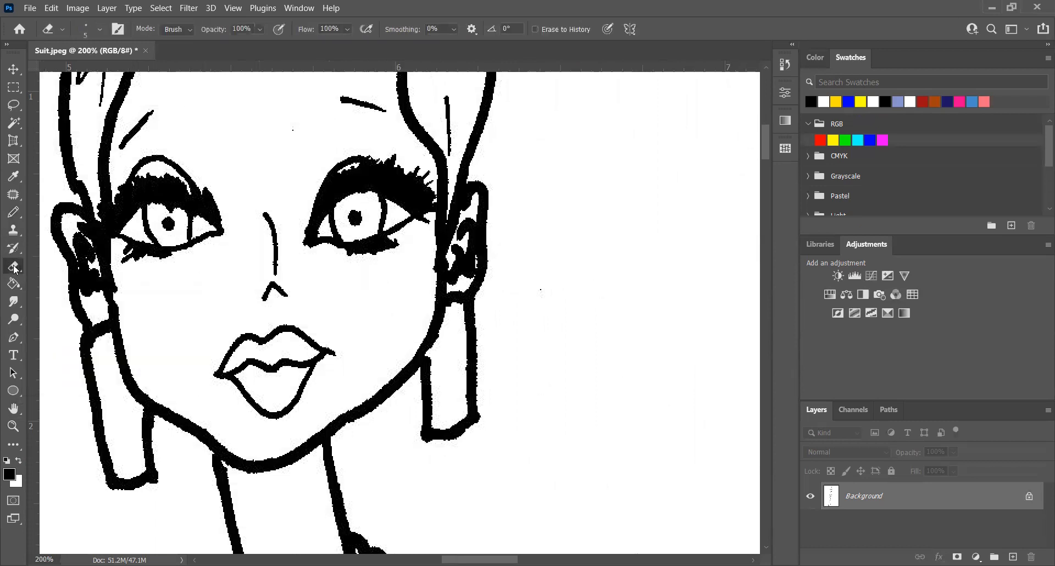
pyautogui.moveTo(337, 348)
pyautogui.mouseDown()
pyautogui.moveTo(336, 357)
pyautogui.moveTo(332, 350)
pyautogui.mouseUp()
# Step: Join the top of the left neck line to the jawline in black with the 5 px Pencil
pyautogui.click(13, 409)
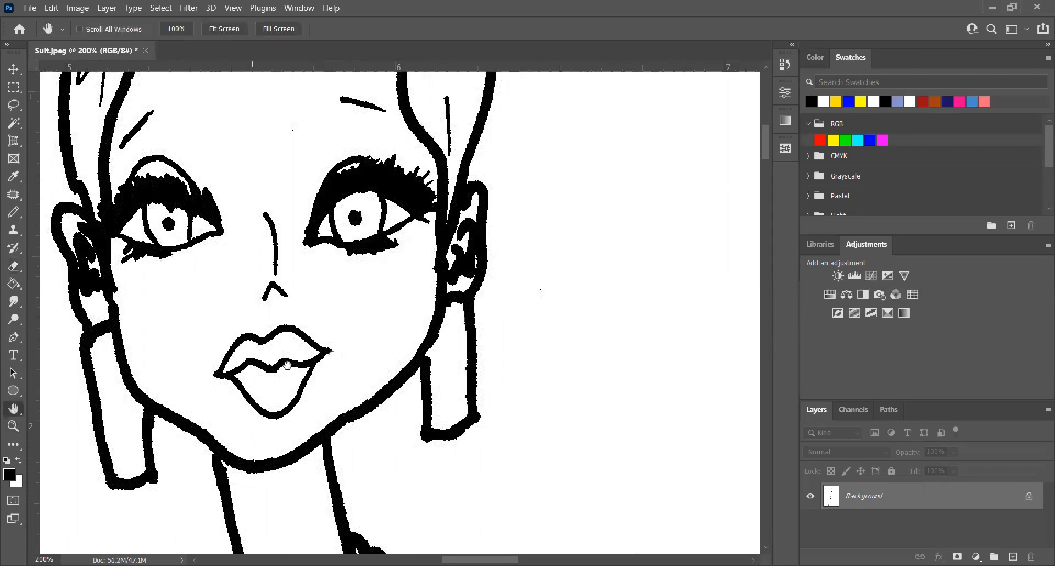
pyautogui.click(13, 425)
pyautogui.moveTo(313, 369); pyautogui.dragTo(377, 372)
pyautogui.moveTo(183, 362); pyautogui.dragTo(178, 357)
pyautogui.scroll(6, 192, 216)
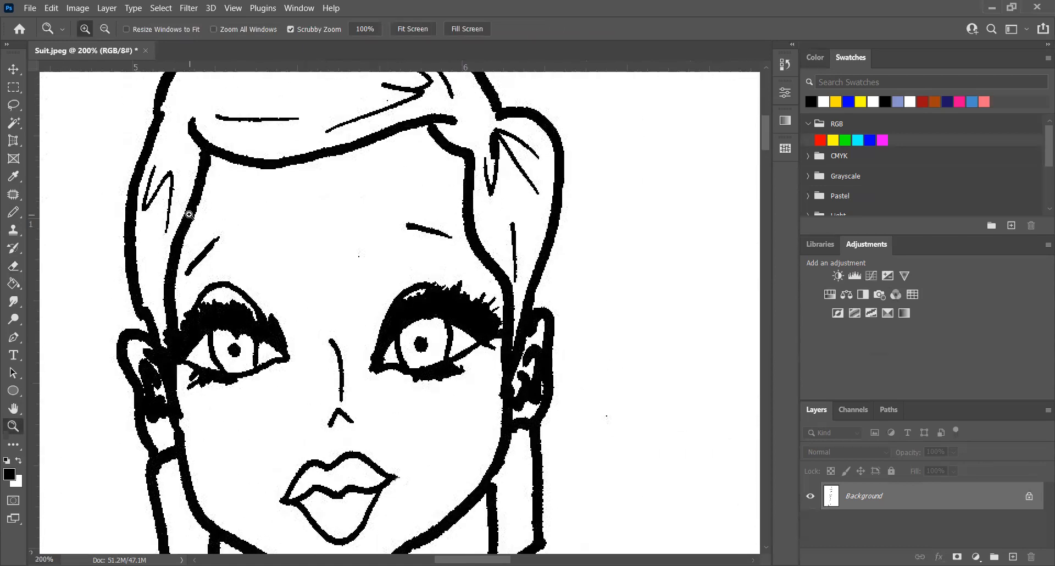
pyautogui.scroll(-12, 203, 205)
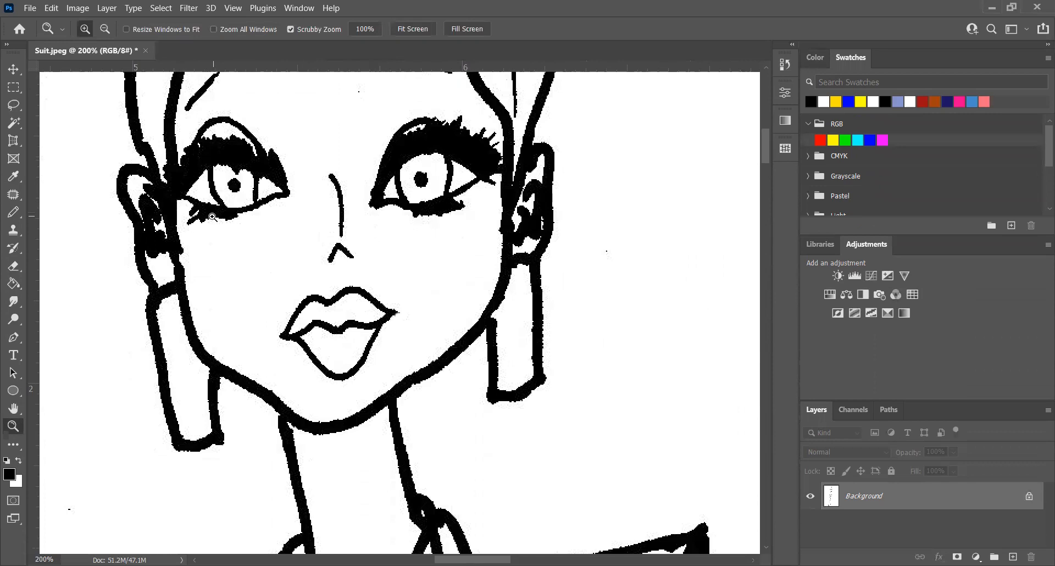
pyautogui.scroll(-2, 213, 225)
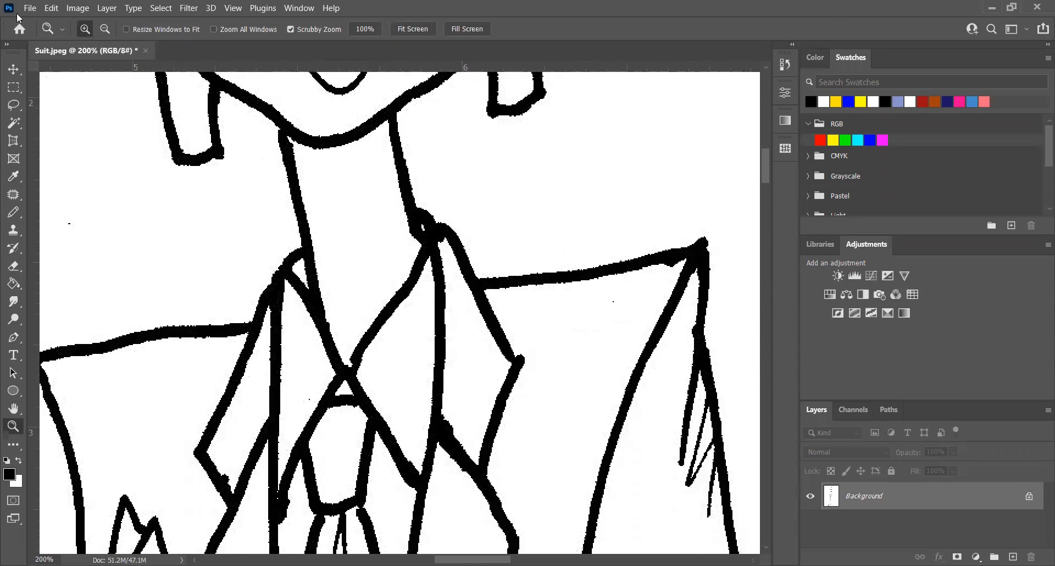
pyautogui.click(13, 212)
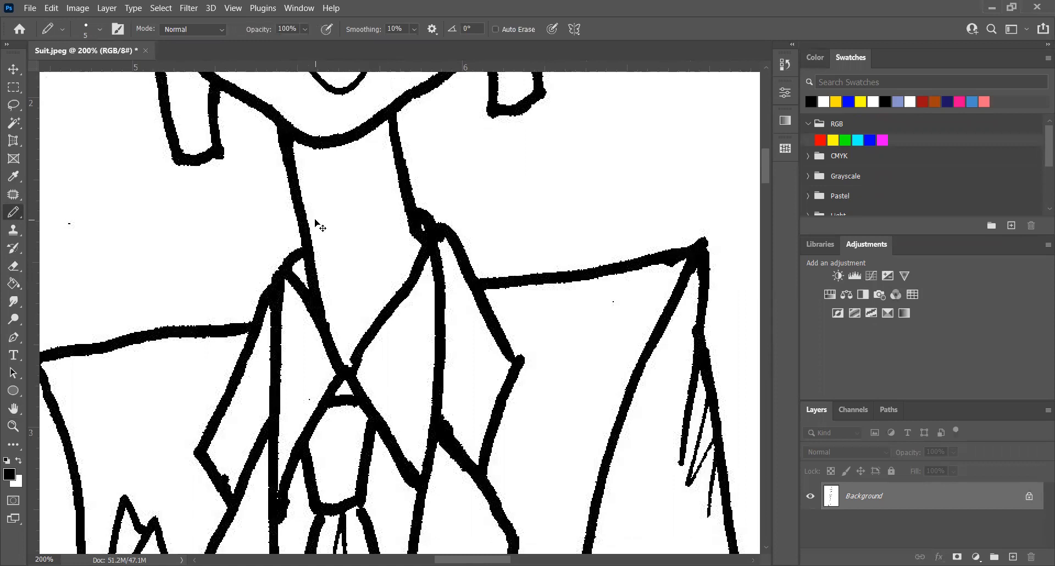
# Step: Fill the white hole and notch where the collar meets the right side of the neck with black pencil
pyautogui.hotkey('ctrl', '-')
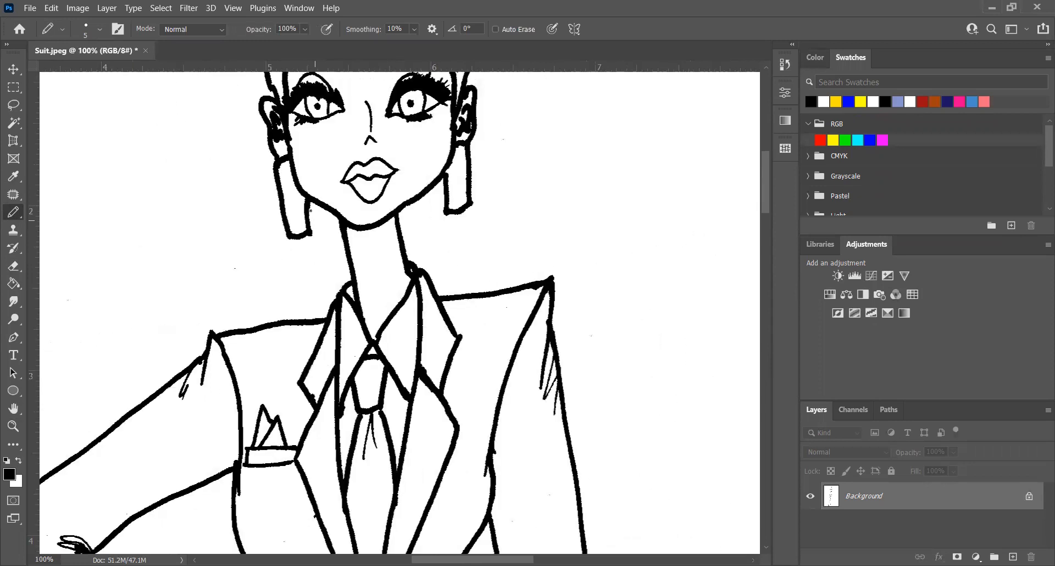
pyautogui.scroll(-3, 315, 220)
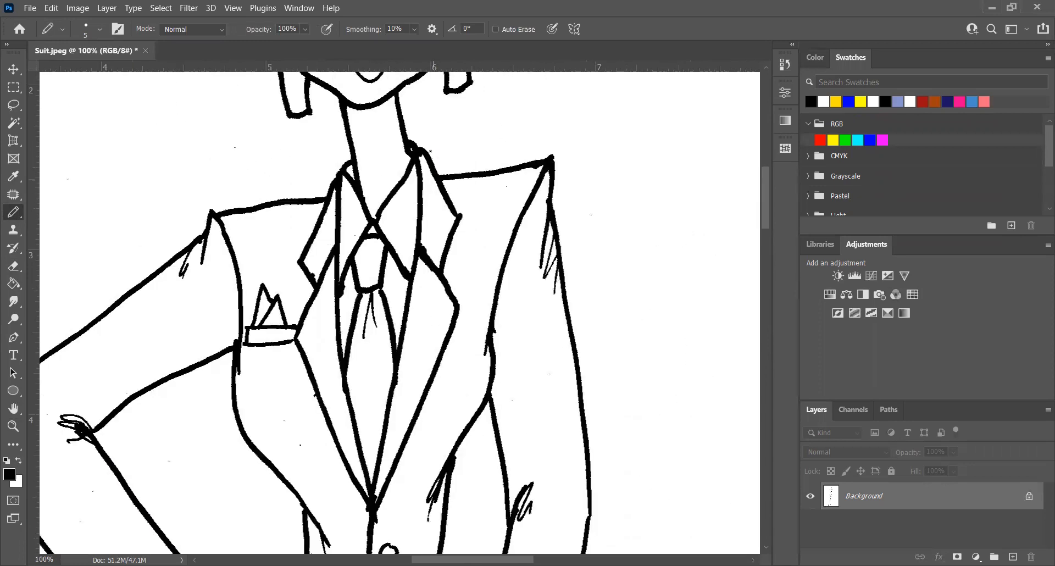
pyautogui.click(15, 426)
pyautogui.moveTo(414, 184); pyautogui.dragTo(66, 236)
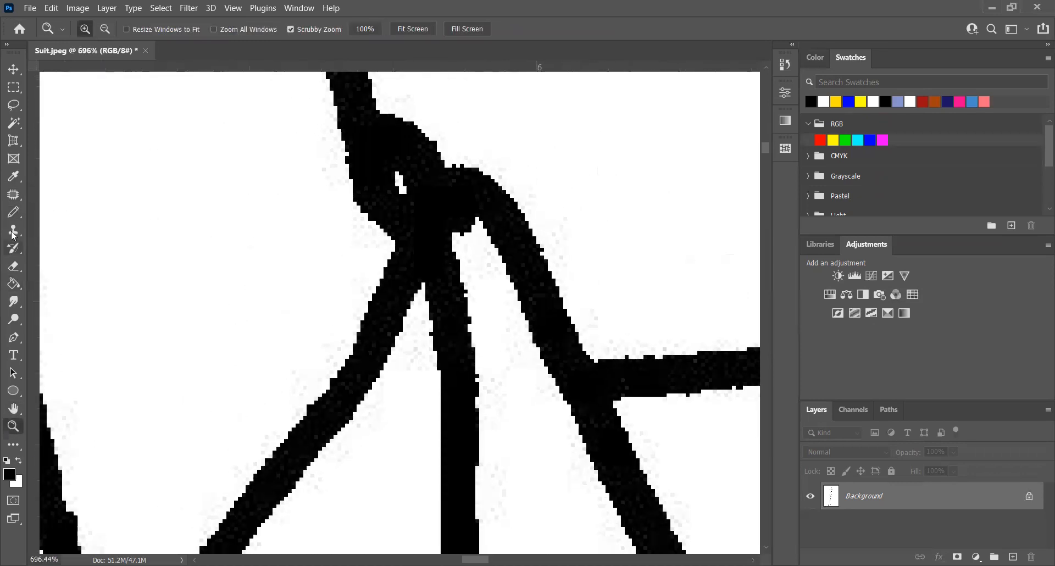
pyautogui.click(13, 212)
pyautogui.moveTo(450, 171)
pyautogui.mouseDown()
pyautogui.moveTo(431, 151)
pyautogui.moveTo(478, 183)
pyautogui.moveTo(433, 156)
pyautogui.moveTo(417, 207)
pyautogui.moveTo(394, 167)
pyautogui.mouseUp()
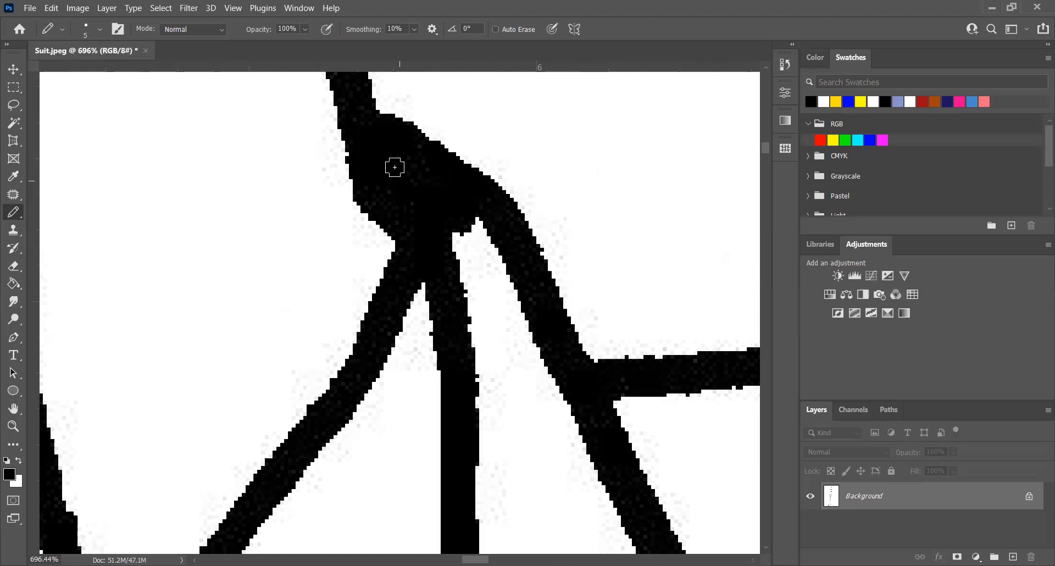
# Step: Connect the breast pocket's lower edge solidly to the lapel line with a short black pencil stroke
pyautogui.hotkey('ctrl', '-')
pyautogui.hotkey('ctrl', '-')
pyautogui.hotkey('ctrl', '-')
pyautogui.hotkey('ctrl', '-')
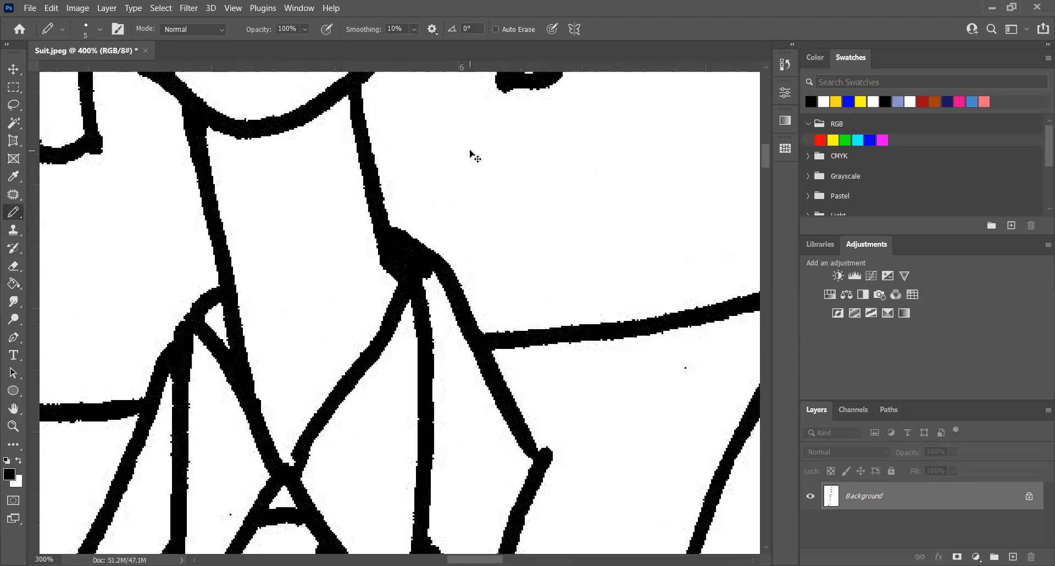
pyautogui.hotkey('ctrl', '-')
pyautogui.hotkey('ctrl', '-')
pyautogui.scroll(-5, 451, 162)
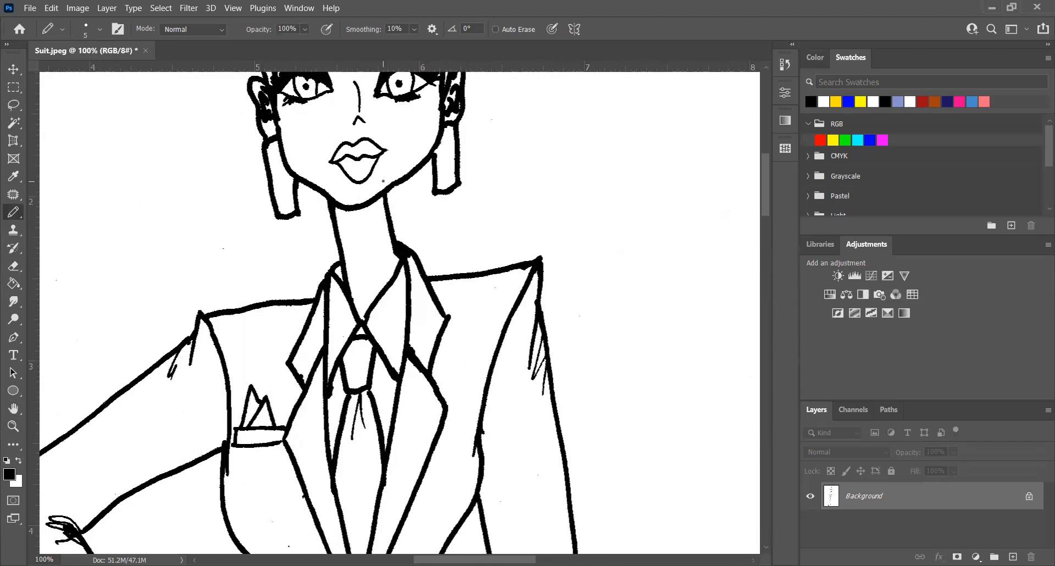
pyautogui.click(13, 425)
pyautogui.moveTo(271, 330); pyautogui.dragTo(379, 362)
pyautogui.scroll(-3, 385, 367)
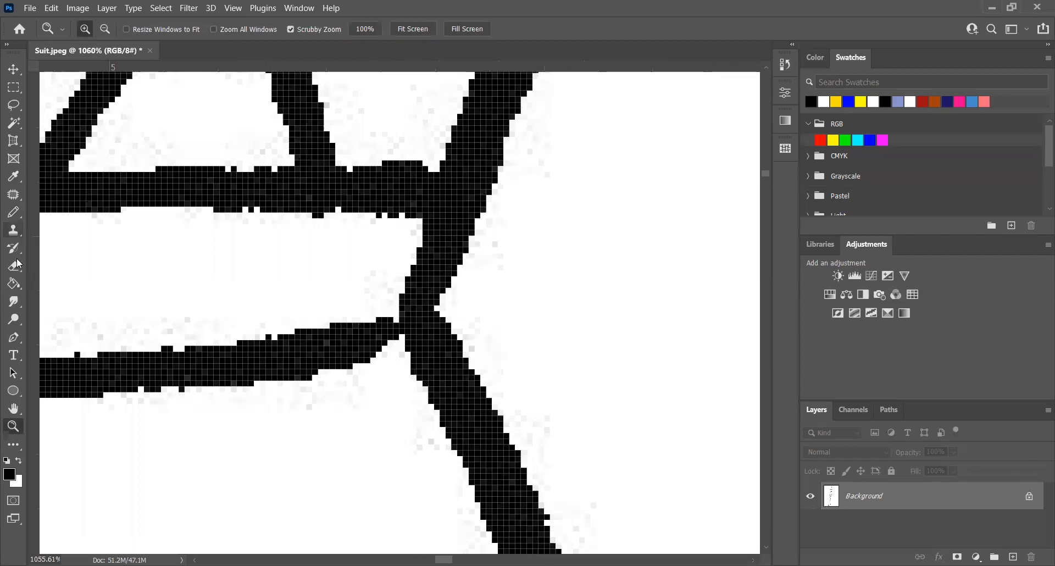
pyautogui.click(13, 212)
pyautogui.moveTo(405, 342)
pyautogui.mouseDown()
pyautogui.moveTo(362, 342)
pyautogui.moveTo(396, 335)
pyautogui.mouseUp()
pyautogui.scroll(-5, 423, 204)
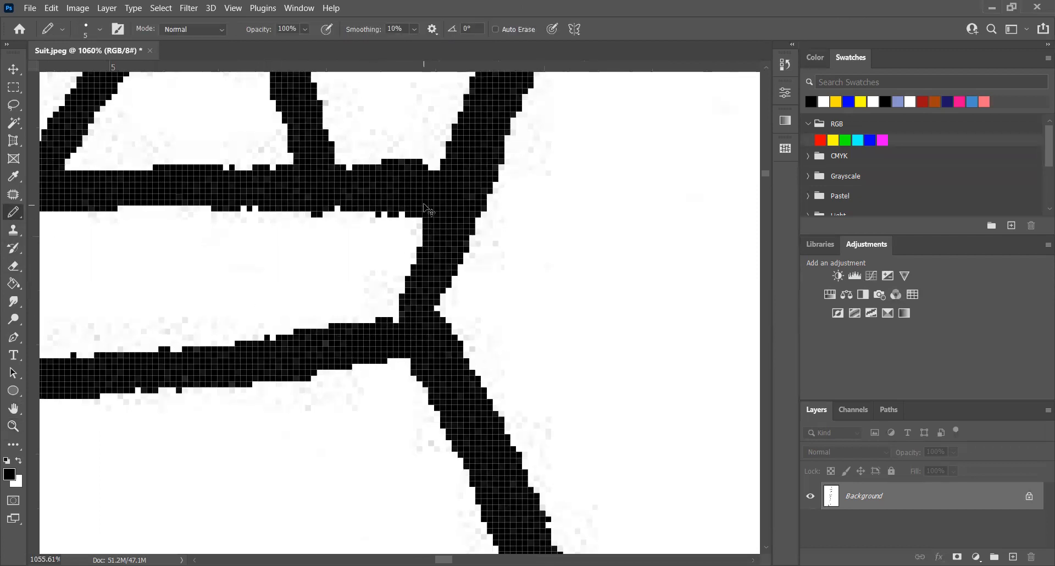
pyautogui.scroll(-6, 424, 208)
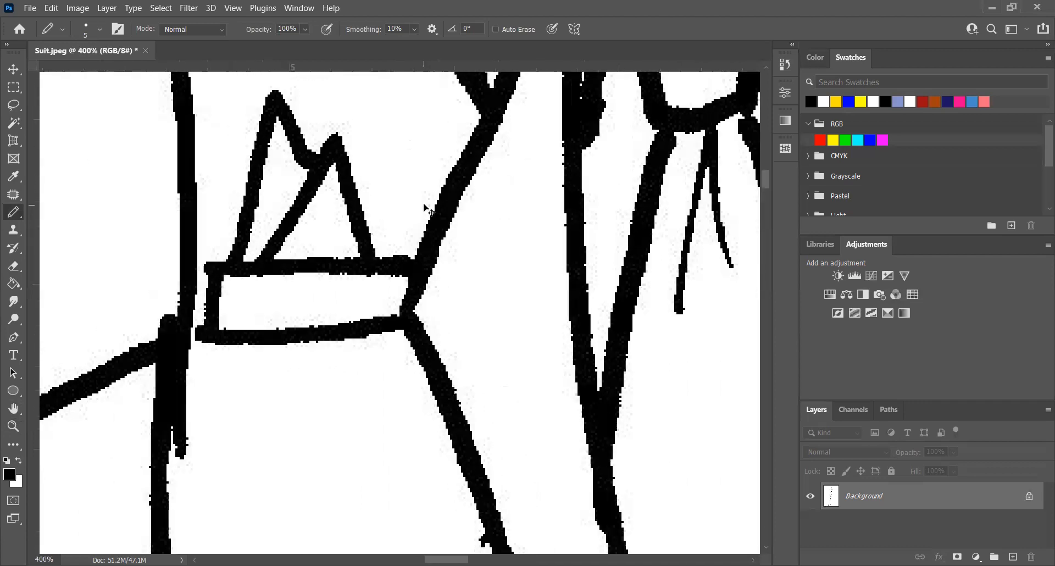
pyautogui.scroll(-5, 423, 204)
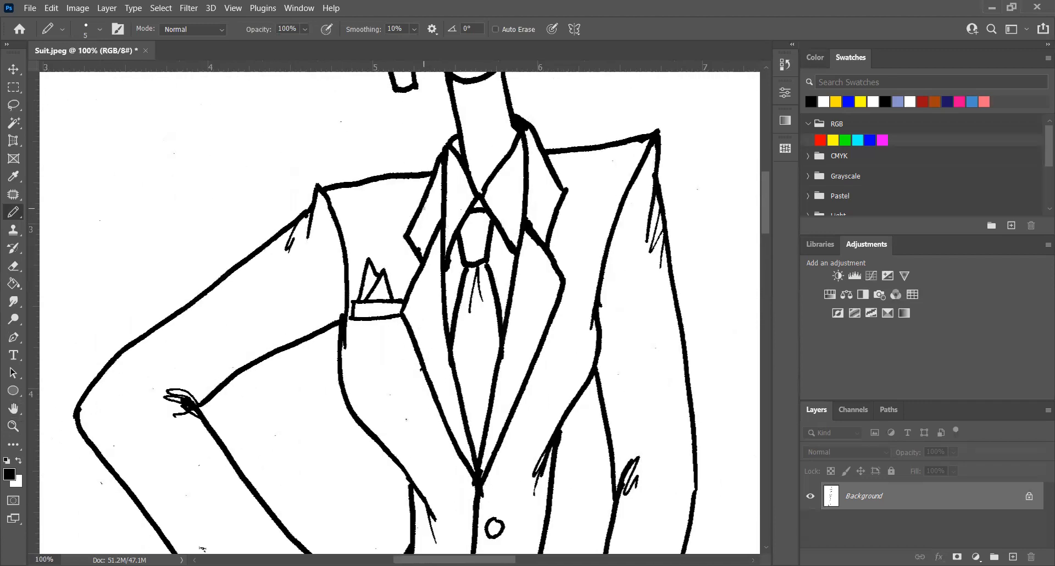
# Step: Look over the line art from the jacket down to the lower trouser legs for stray lines, with the Eraser active
pyautogui.scroll(-6, 425, 212)
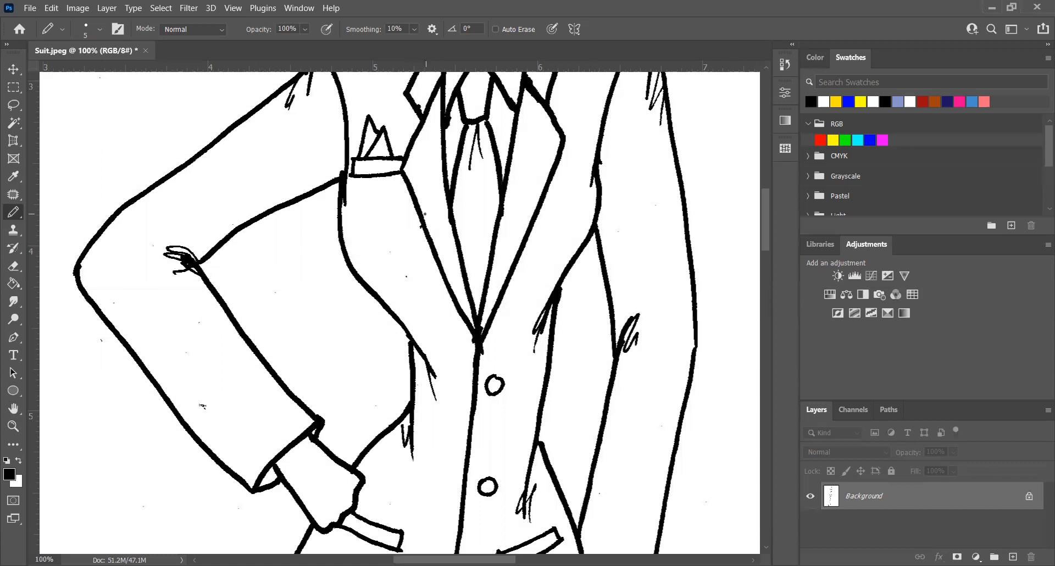
pyautogui.scroll(-2, 424, 214)
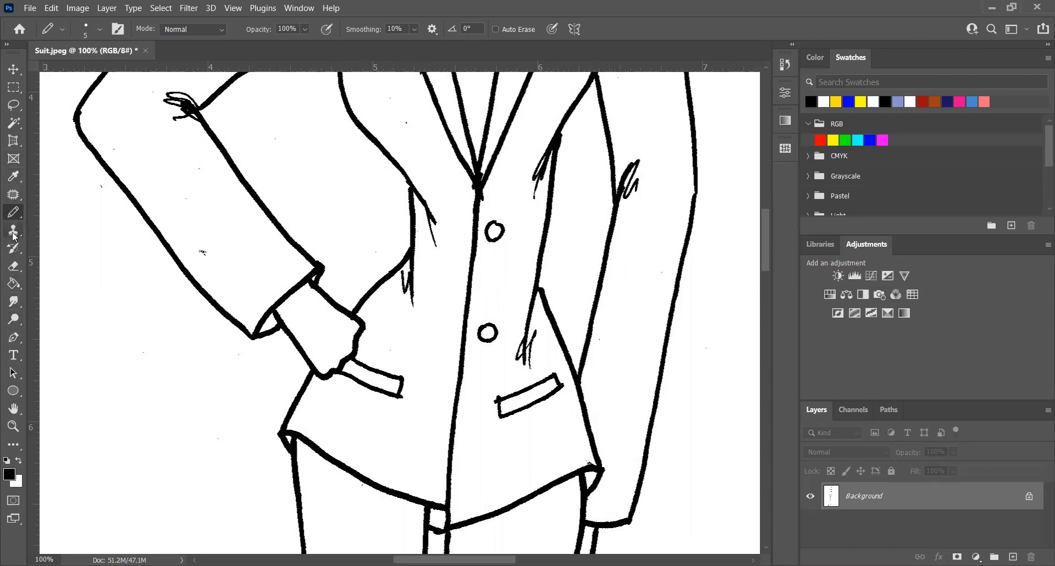
pyautogui.click(14, 266)
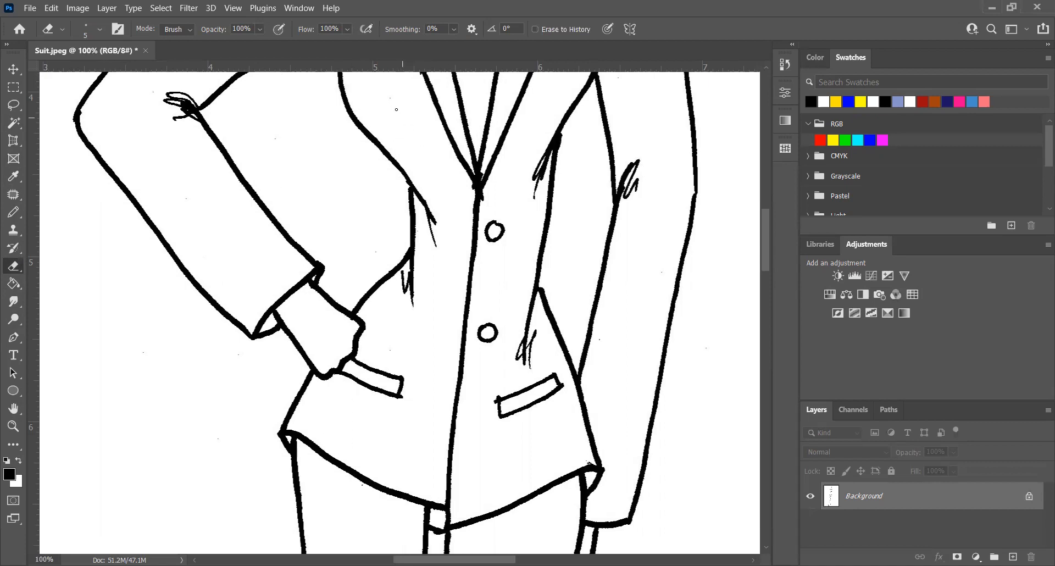
pyautogui.scroll(-10, 478, 296)
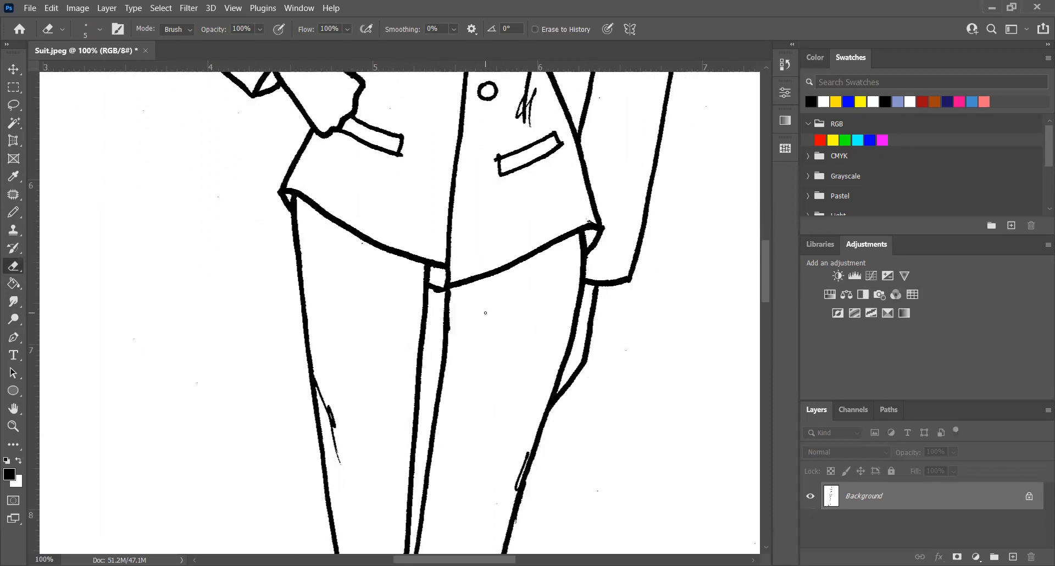
pyautogui.scroll(-2, 485, 313)
pyautogui.scroll(-7, 486, 313)
pyautogui.scroll(6, 484, 311)
pyautogui.scroll(-13, 484, 311)
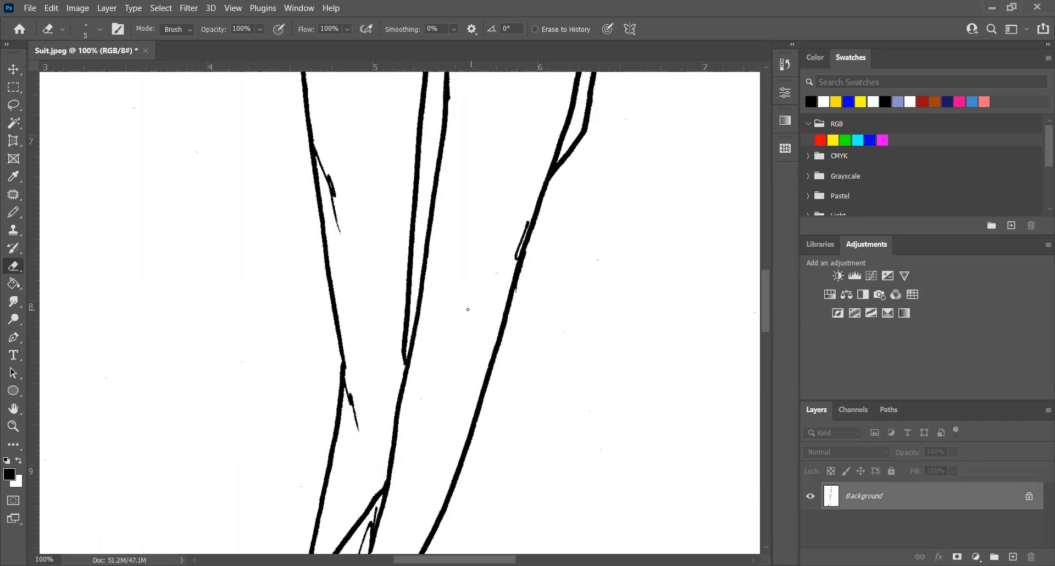
pyautogui.scroll(-13, 460, 302)
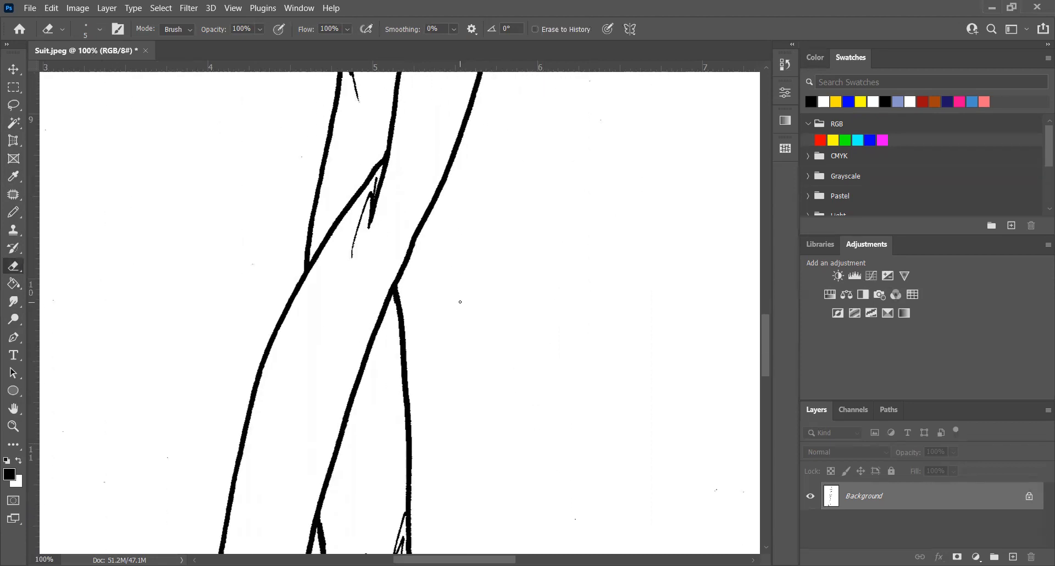
pyautogui.scroll(-13, 460, 302)
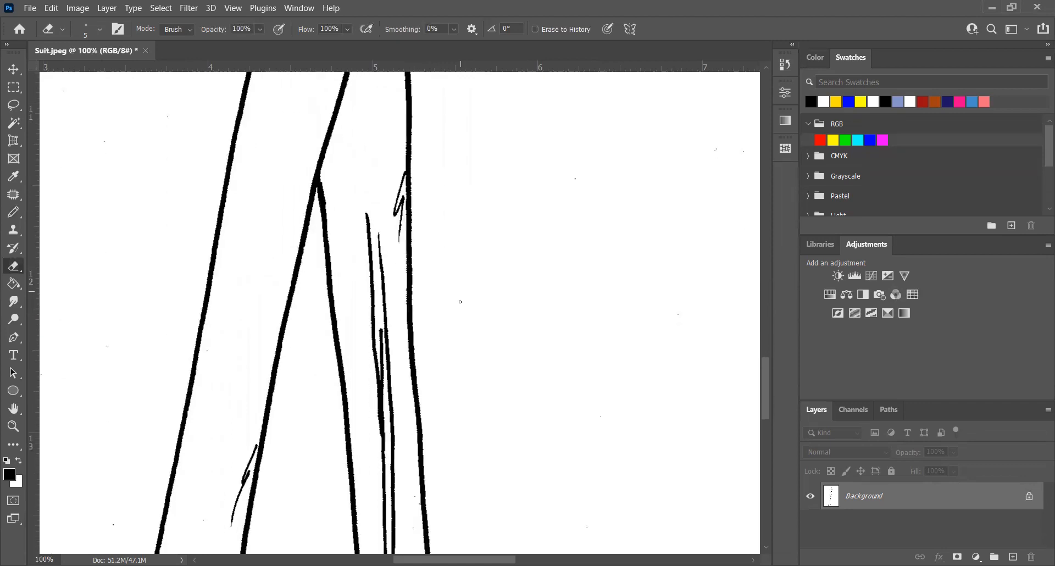
# Step: Erase the stray upper ends of the doubled crease lines on the right trouser leg with the 10 px Eraser
pyautogui.scroll(1, 460, 304)
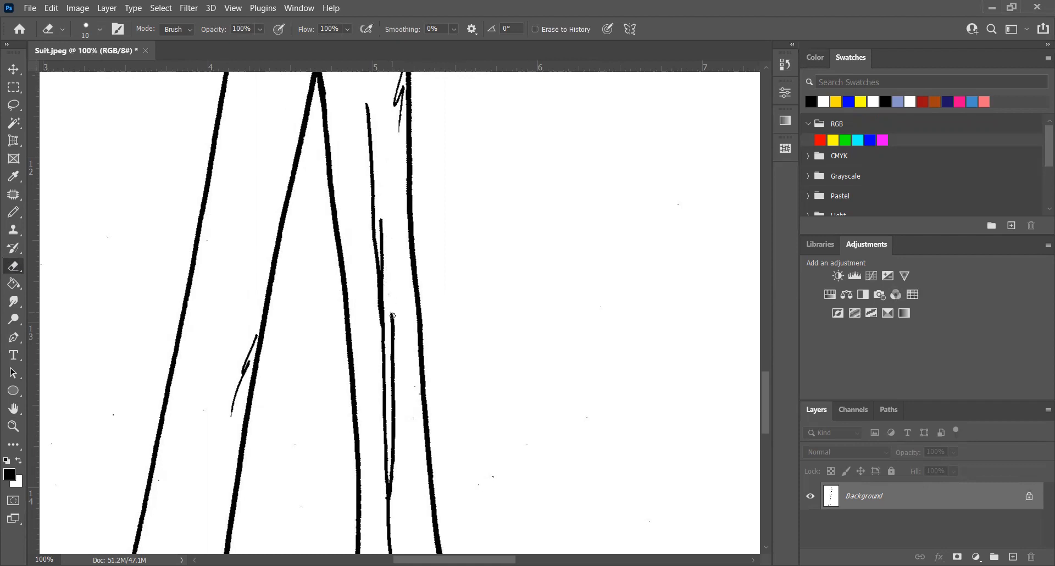
pyautogui.hotkey('ctrl', '+')
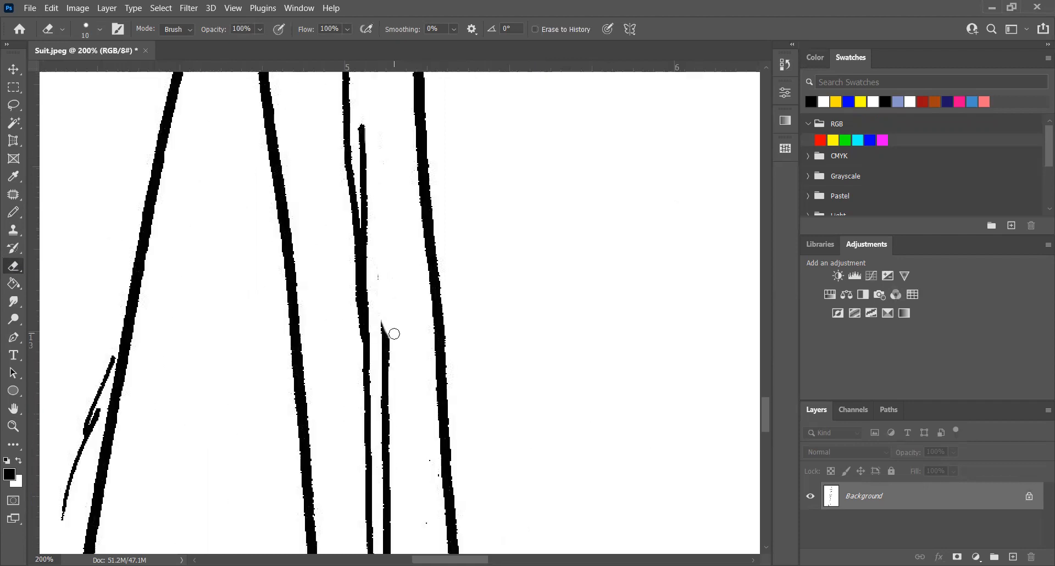
pyautogui.moveTo(361, 123); pyautogui.dragTo(376, 273)
pyautogui.moveTo(366, 141); pyautogui.dragTo(367, 190)
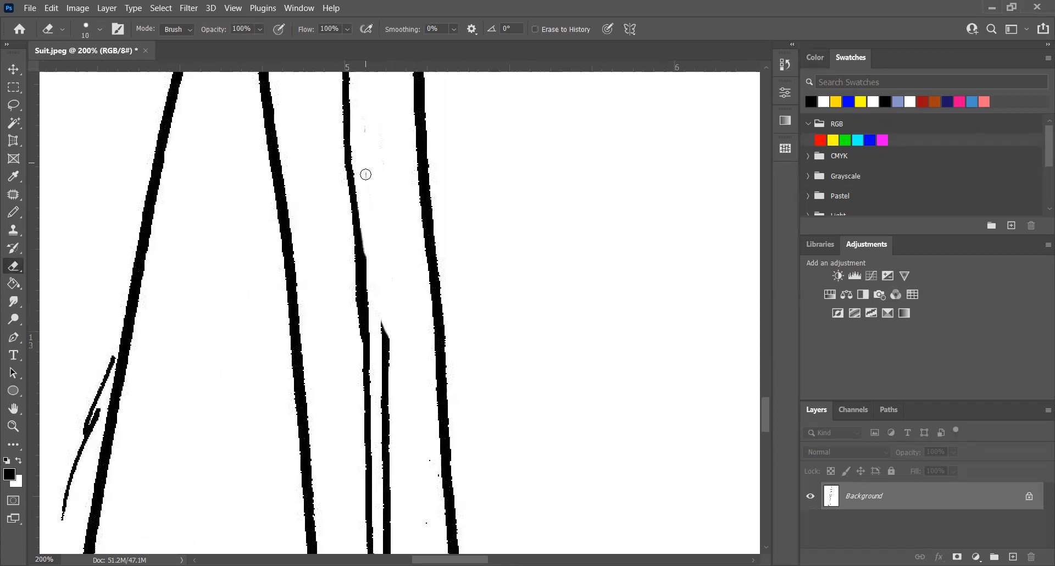
pyautogui.moveTo(369, 250); pyautogui.dragTo(372, 289)
pyautogui.hotkey('ctrl', 'z')
pyautogui.moveTo(369, 255); pyautogui.dragTo(376, 309)
pyautogui.hotkey('ctrl', 'z')
# Step: Erase the rest of the second crease line on the right trouser leg, down to where it joins the main crease
pyautogui.scroll(-4, 397, 327)
pyautogui.moveTo(384, 187); pyautogui.dragTo(389, 269)
pyautogui.moveTo(388, 205); pyautogui.dragTo(390, 306)
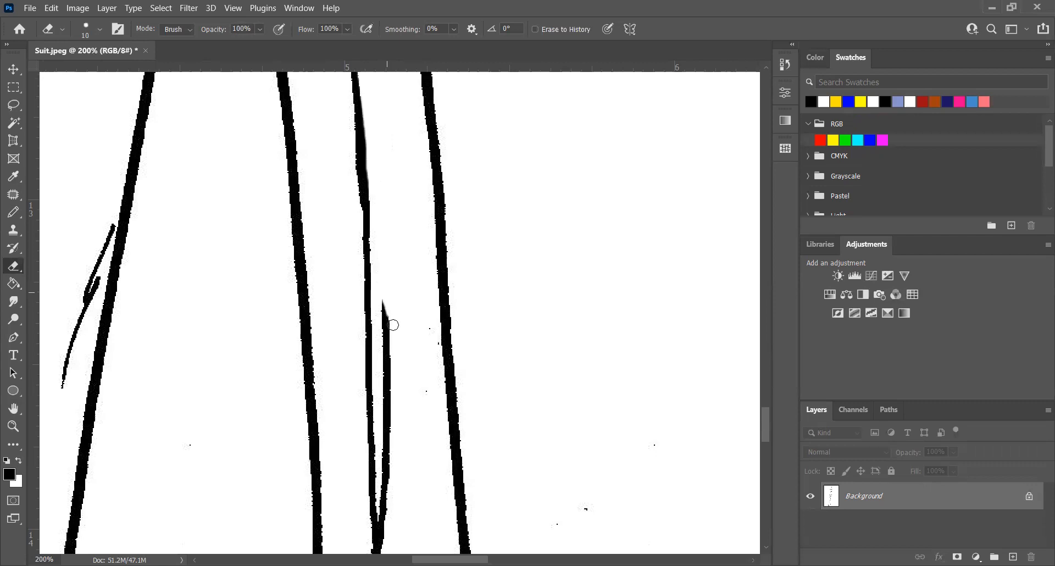
pyautogui.scroll(-2, 394, 310)
pyautogui.moveTo(387, 226); pyautogui.dragTo(396, 319)
pyautogui.moveTo(386, 265); pyautogui.dragTo(390, 482)
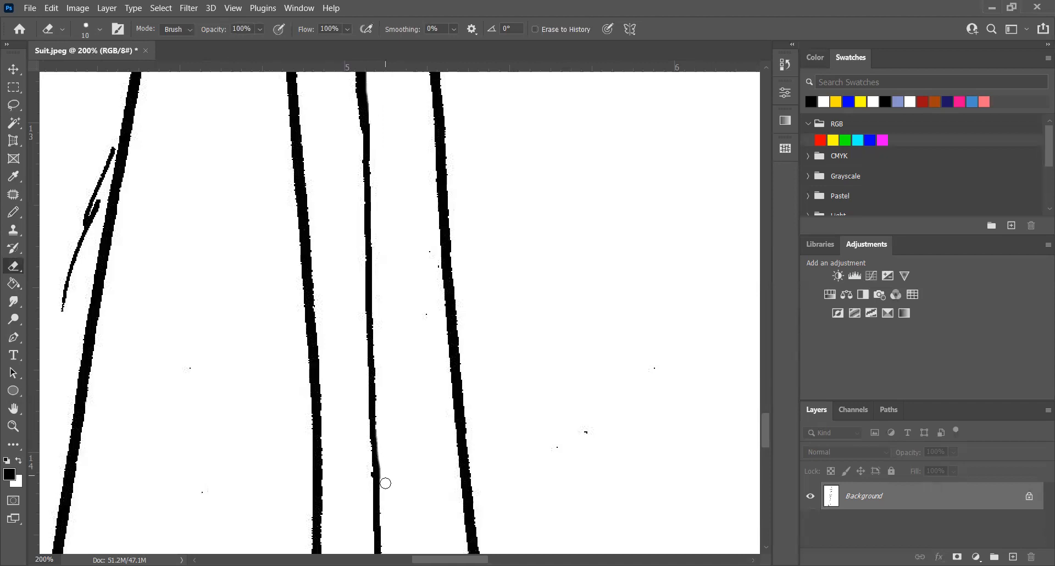
# Step: Thin the thick section of the remaining trouser crease by erasing along its left edge
pyautogui.scroll(5, 396, 306)
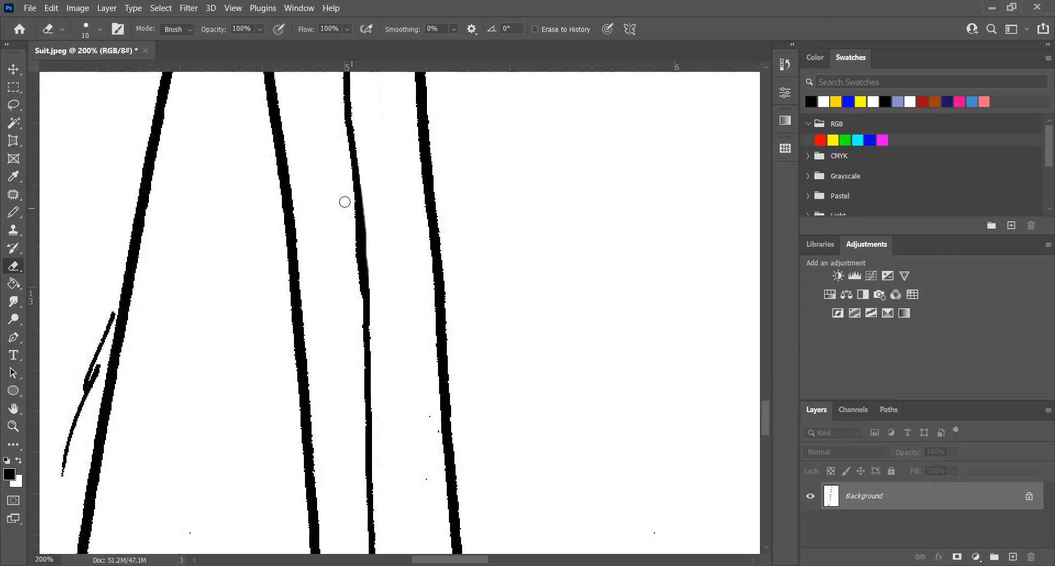
pyautogui.moveTo(351, 213); pyautogui.dragTo(353, 225)
pyautogui.moveTo(352, 247); pyautogui.dragTo(358, 302)
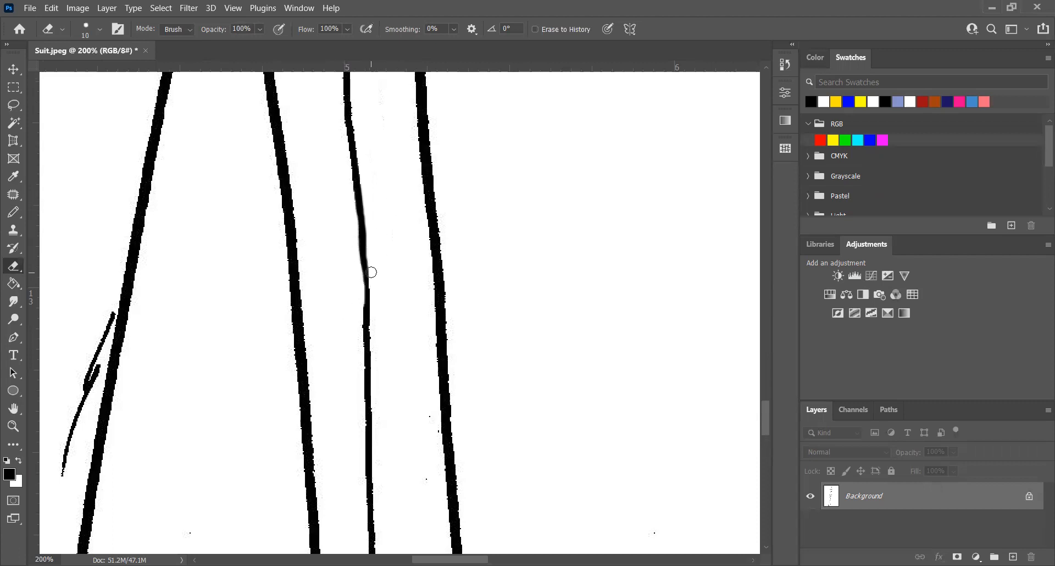
pyautogui.hotkey('ctrl', 'z')
pyautogui.moveTo(350, 198); pyautogui.dragTo(359, 321)
# Step: Erase the stray specks on the white background beside the right trouser leg and on both sides of the ankle
pyautogui.scroll(-8, 330, 385)
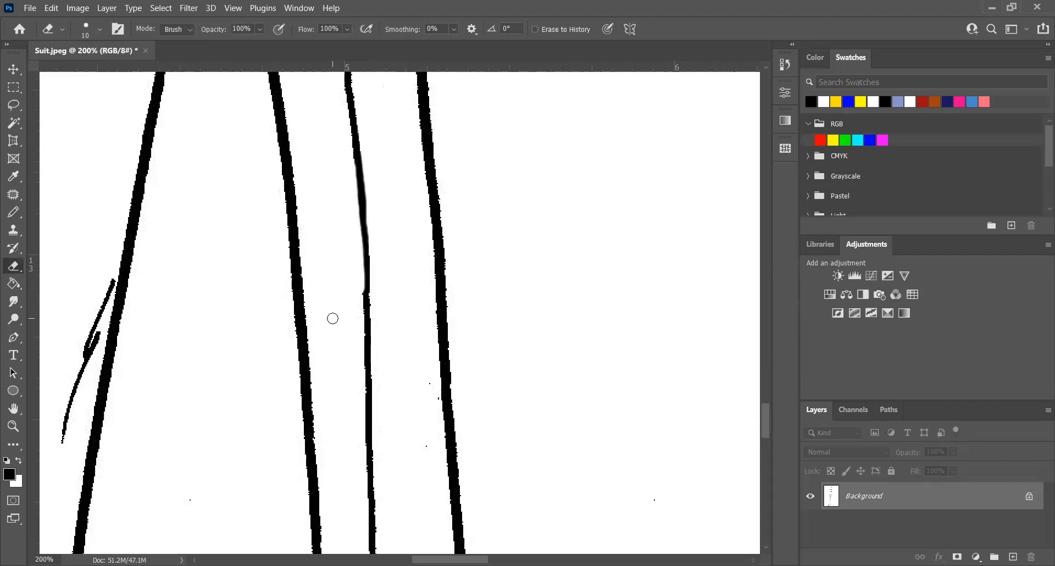
pyautogui.moveTo(568, 334); pyautogui.dragTo(606, 331)
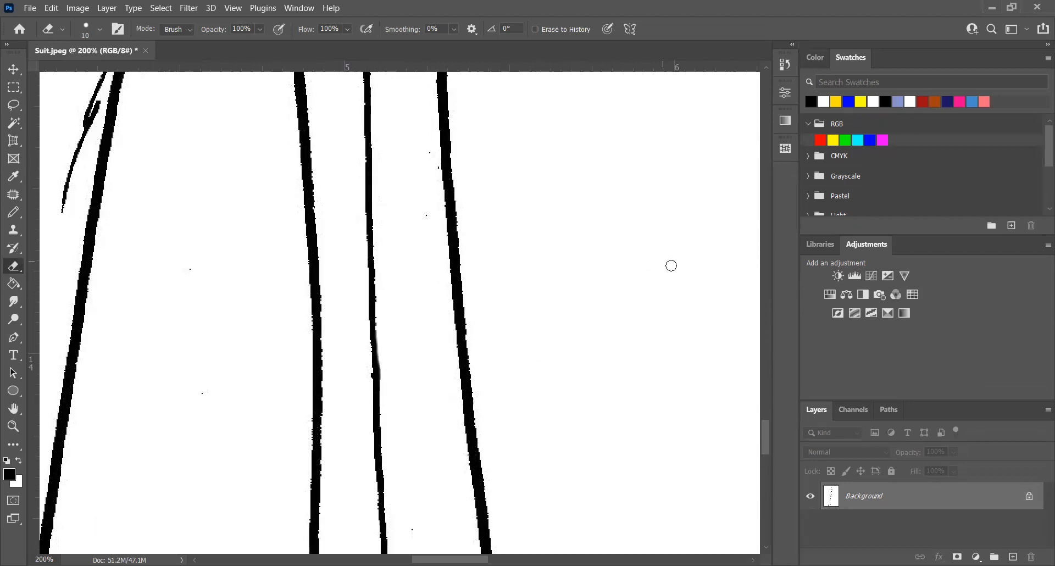
pyautogui.scroll(-10, 440, 292)
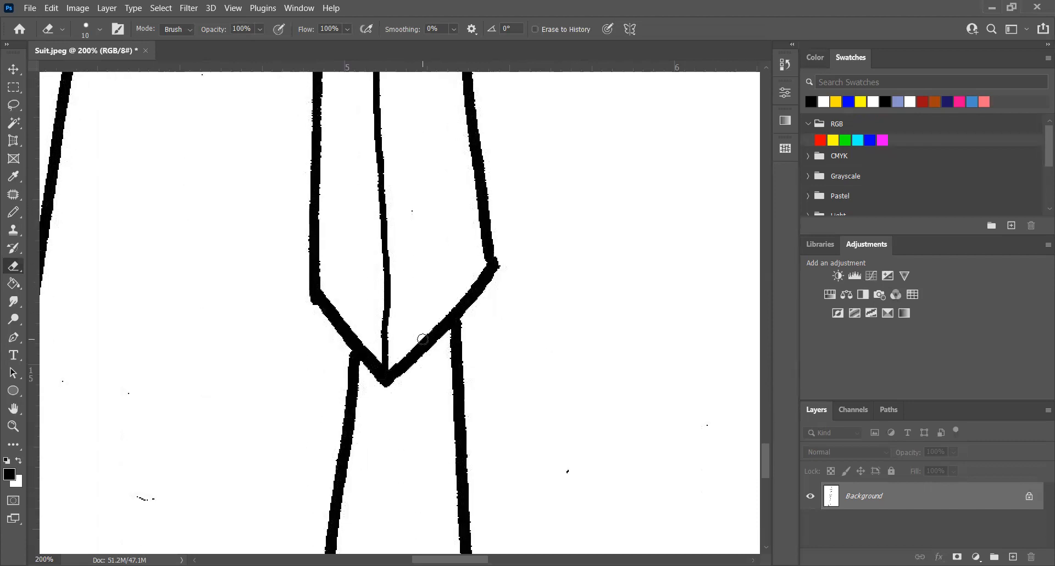
pyautogui.scroll(-5, 423, 339)
pyautogui.moveTo(142, 350)
pyautogui.mouseDown()
pyautogui.moveTo(159, 348)
pyautogui.moveTo(138, 348)
pyautogui.mouseUp()
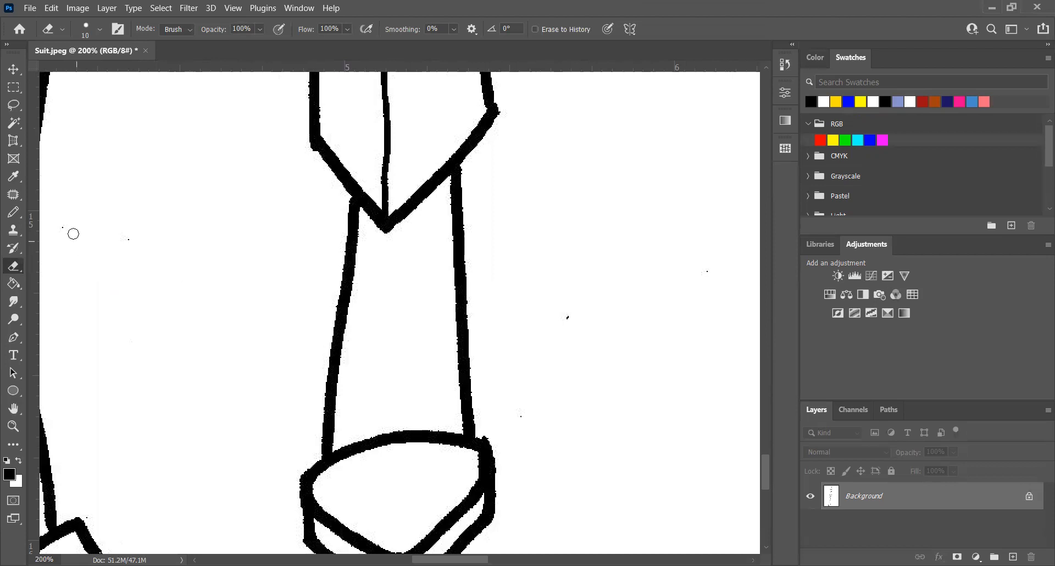
pyautogui.moveTo(572, 312); pyautogui.dragTo(560, 333)
# Step: Erase the line ends sticking out past the right corner of the left trouser leg's hem
pyautogui.hotkey('ctrl', '-')
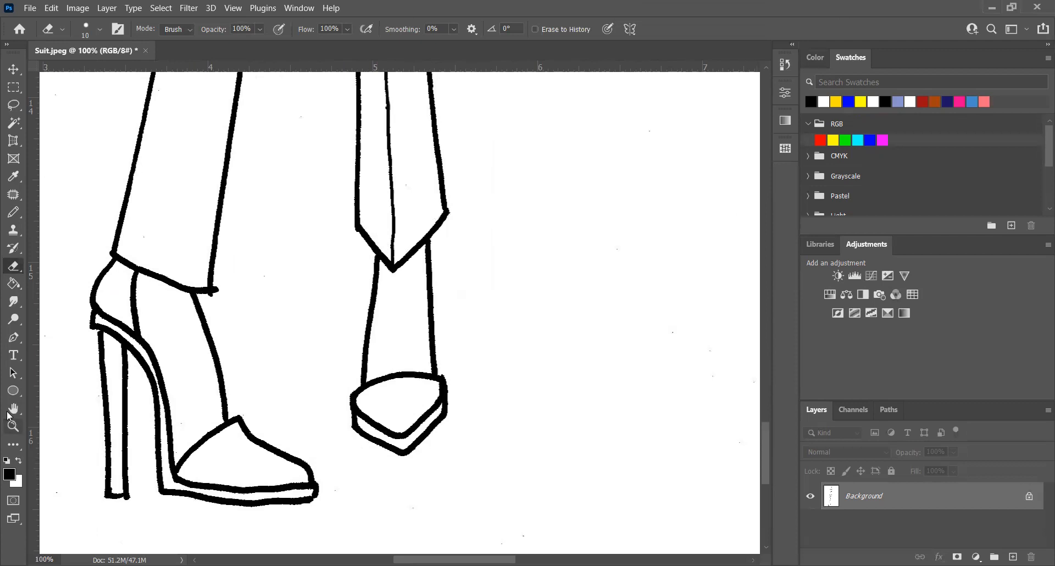
pyautogui.click(20, 427)
pyautogui.click(199, 292)
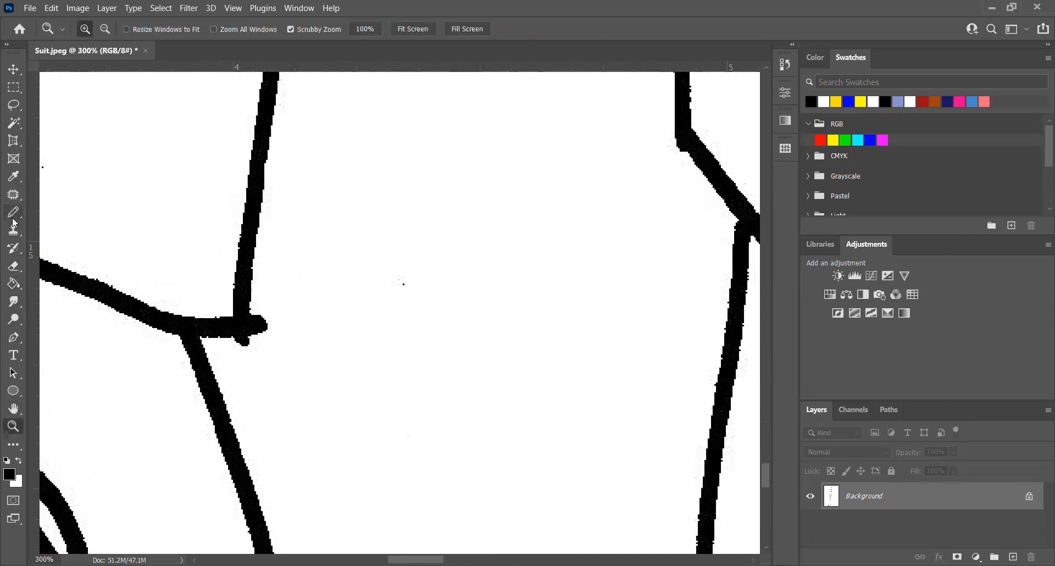
pyautogui.click(14, 266)
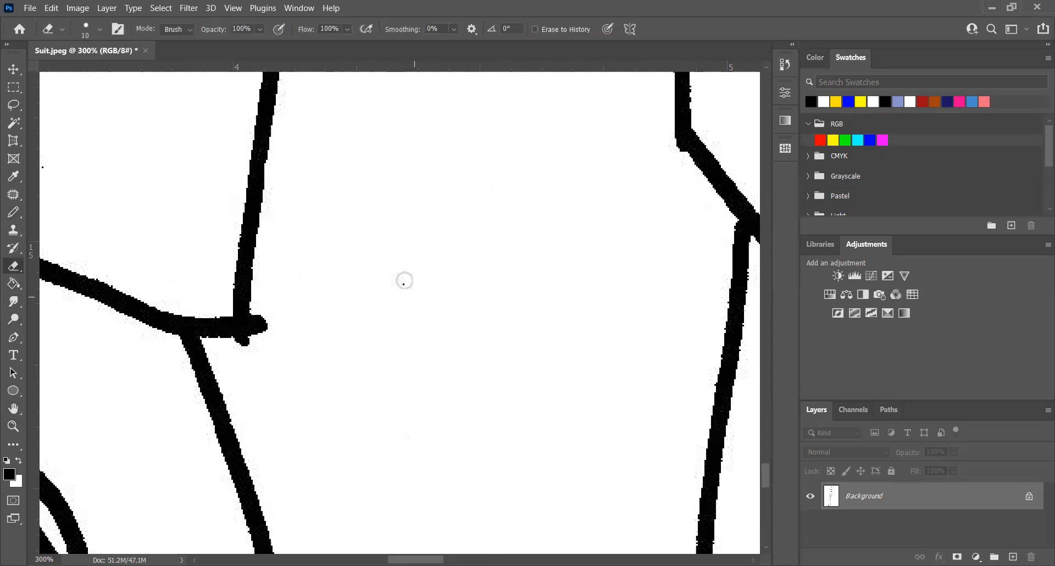
pyautogui.moveTo(236, 352)
pyautogui.mouseDown()
pyautogui.moveTo(250, 350)
pyautogui.moveTo(240, 347)
pyautogui.mouseUp()
pyautogui.moveTo(269, 296)
pyautogui.mouseDown()
pyautogui.moveTo(272, 335)
pyautogui.moveTo(262, 303)
pyautogui.moveTo(261, 344)
pyautogui.moveTo(259, 322)
pyautogui.moveTo(263, 304)
pyautogui.moveTo(247, 350)
pyautogui.mouseUp()
# Step: Erase the stray specks around the upper edge of the left shoe's toe section
pyautogui.scroll(-3, 266, 347)
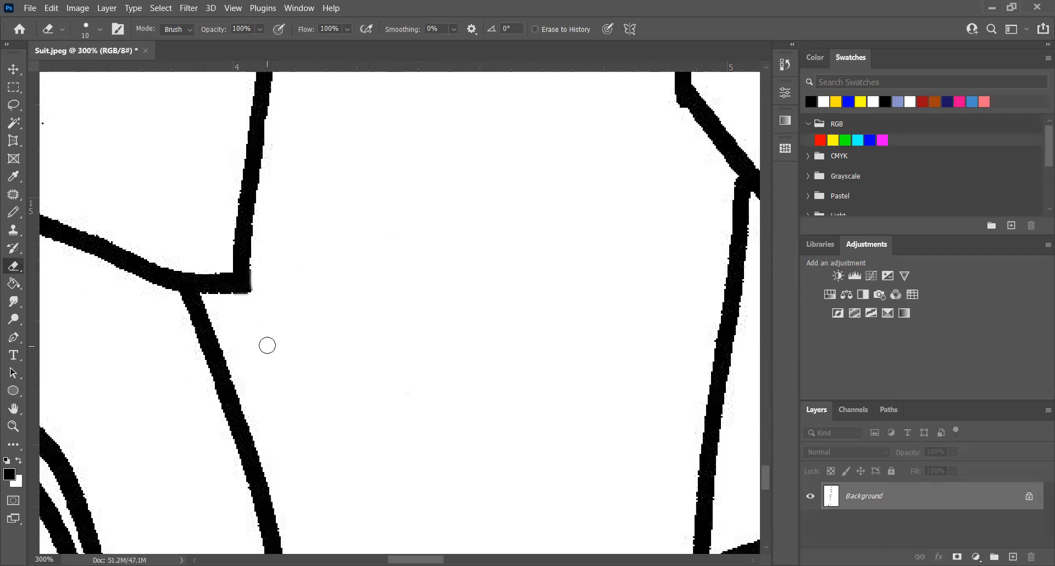
pyautogui.scroll(-6, 265, 349)
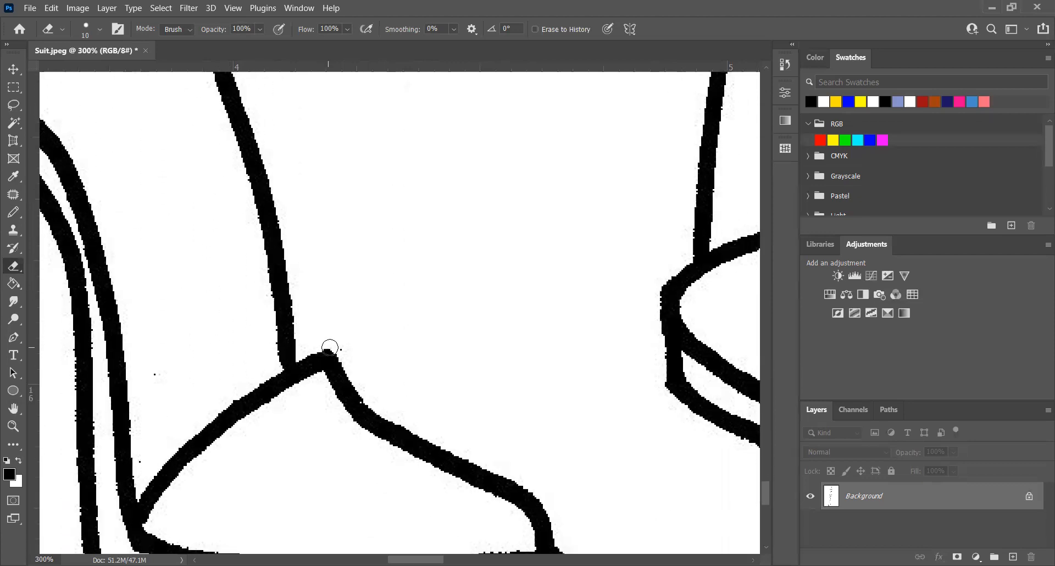
pyautogui.scroll(-3, 170, 327)
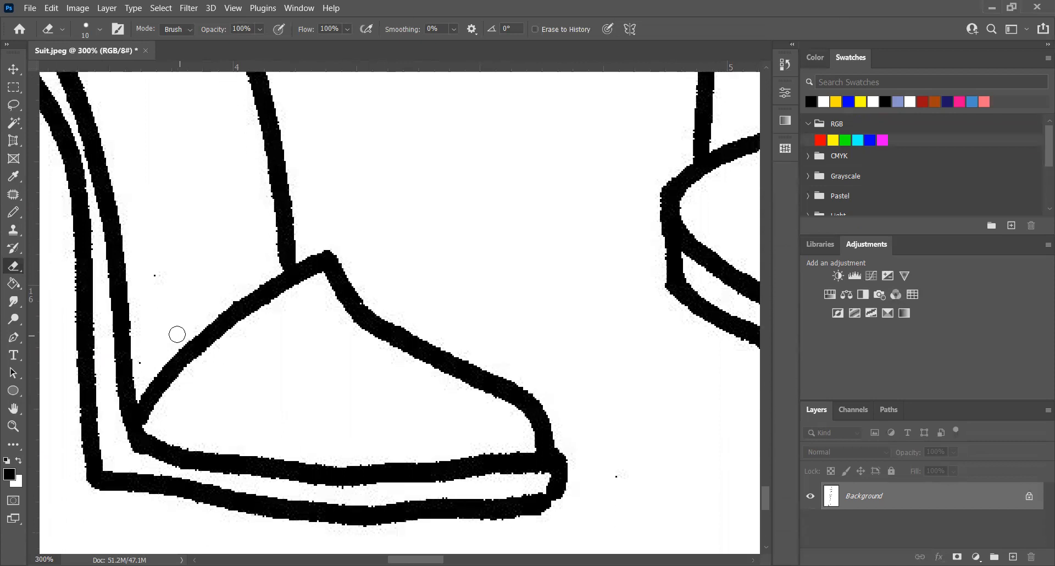
pyautogui.click(154, 277)
pyautogui.click(145, 359)
# Step: Erase the overshoot at the bottom right corner of the left shoe's heel and redraw its lower edge with the 5 px Pencil
pyautogui.press('h')
pyautogui.moveTo(227, 349); pyautogui.dragTo(550, 318)
pyautogui.moveTo(167, 317); pyautogui.dragTo(159, 318)
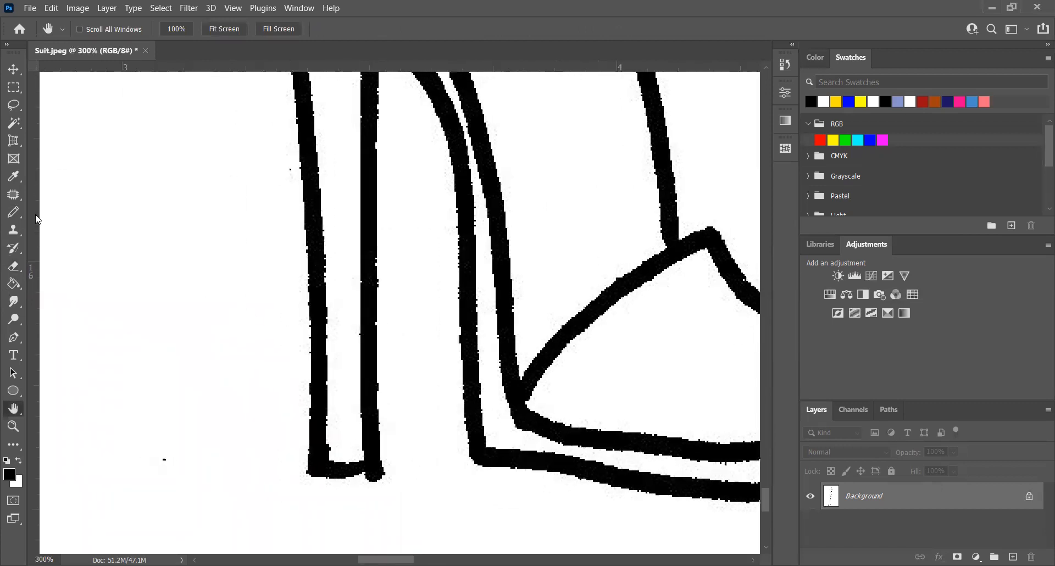
pyautogui.click(14, 266)
pyautogui.moveTo(384, 499)
pyautogui.mouseDown()
pyautogui.moveTo(356, 490)
pyautogui.moveTo(379, 480)
pyautogui.moveTo(364, 481)
pyautogui.mouseUp()
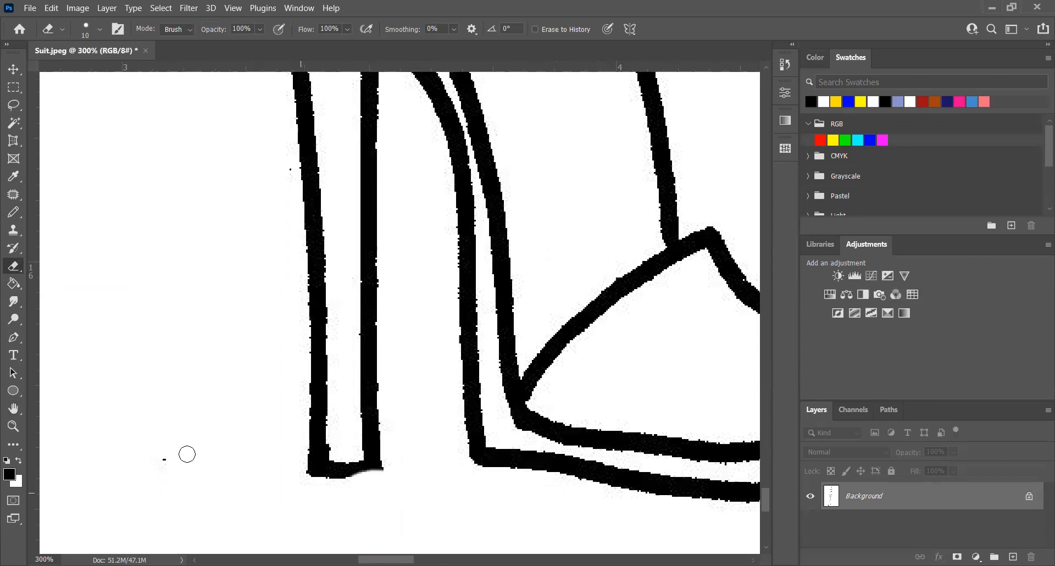
pyautogui.click(14, 212)
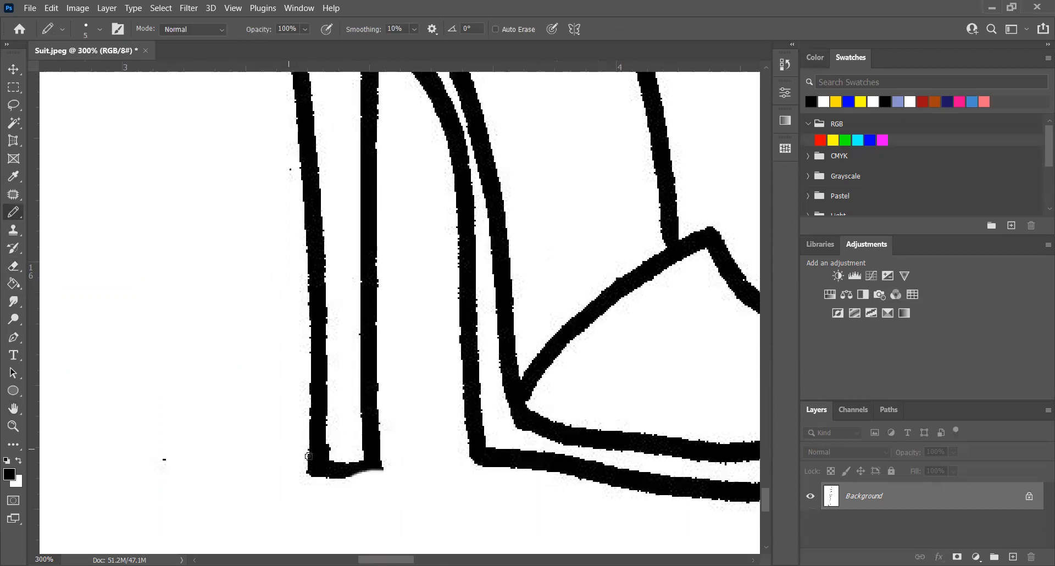
pyautogui.moveTo(354, 474); pyautogui.dragTo(377, 473)
# Step: Check the whole figure and the left shoe's heel up close, and erase the two stray specks left of the heel
pyautogui.click(14, 427)
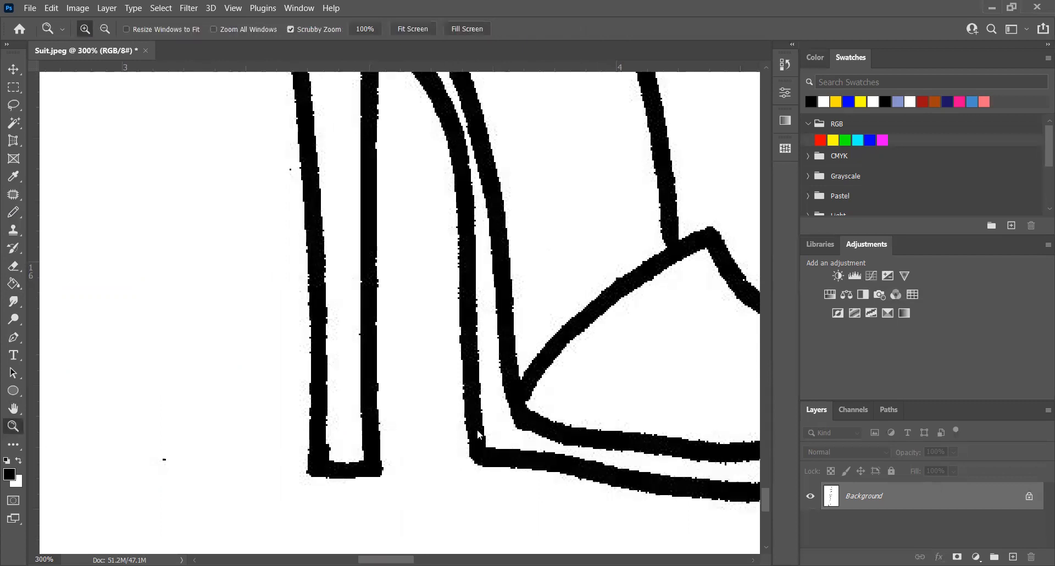
pyautogui.moveTo(546, 407); pyautogui.dragTo(395, 419)
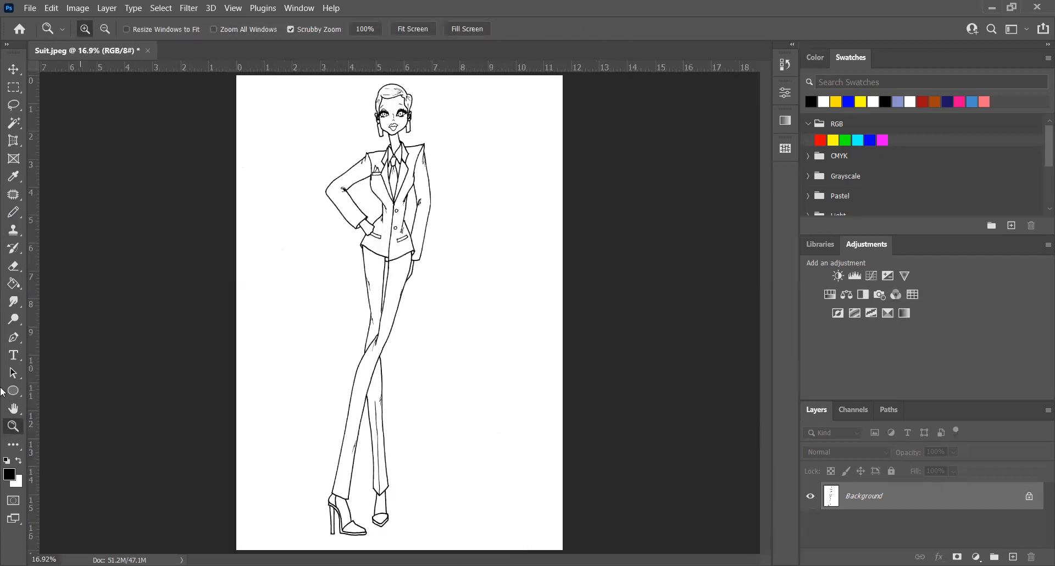
pyautogui.moveTo(321, 499); pyautogui.dragTo(464, 312)
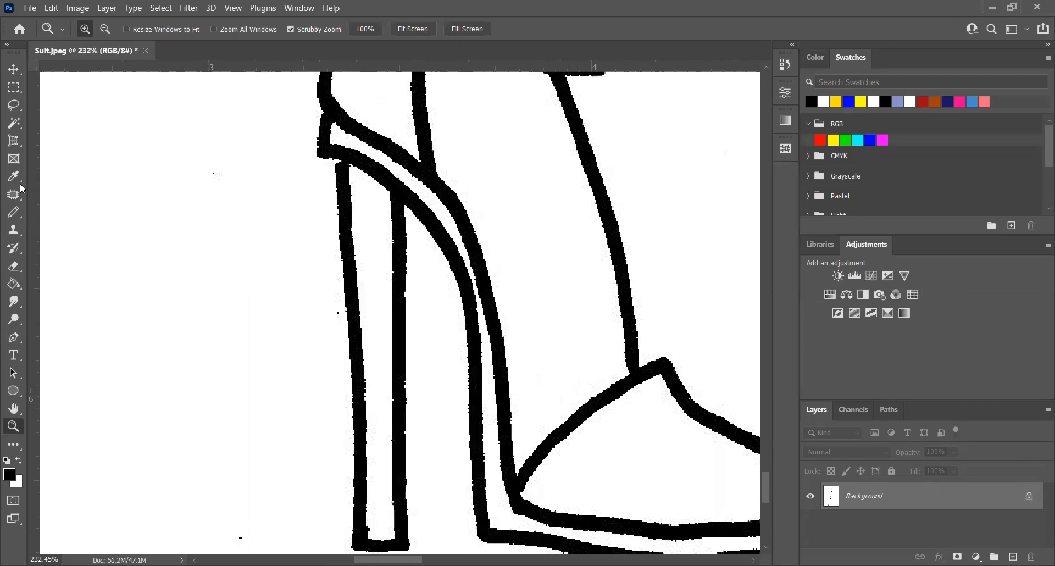
pyautogui.click(16, 214)
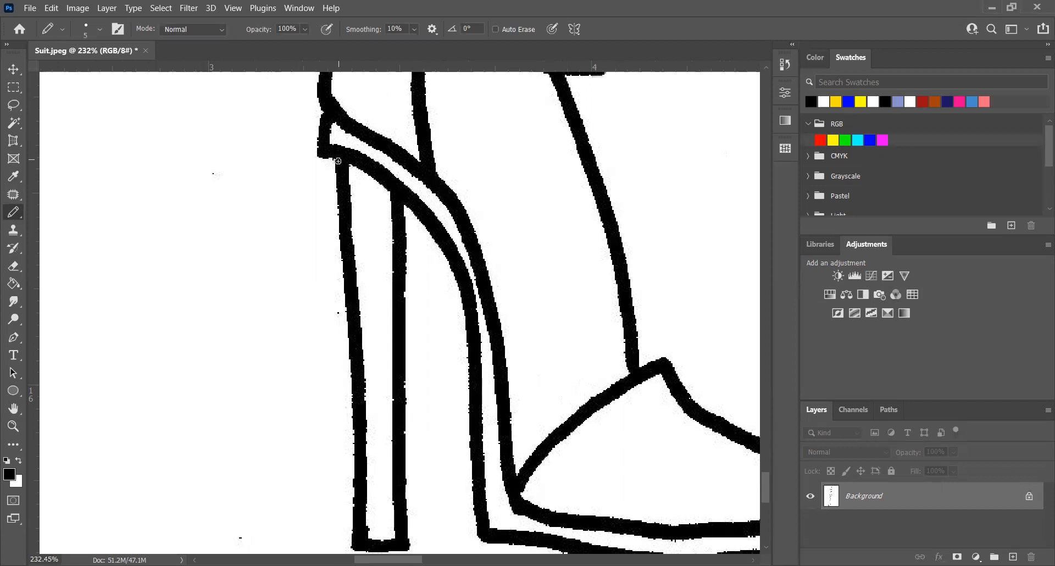
pyautogui.scroll(-3, 351, 257)
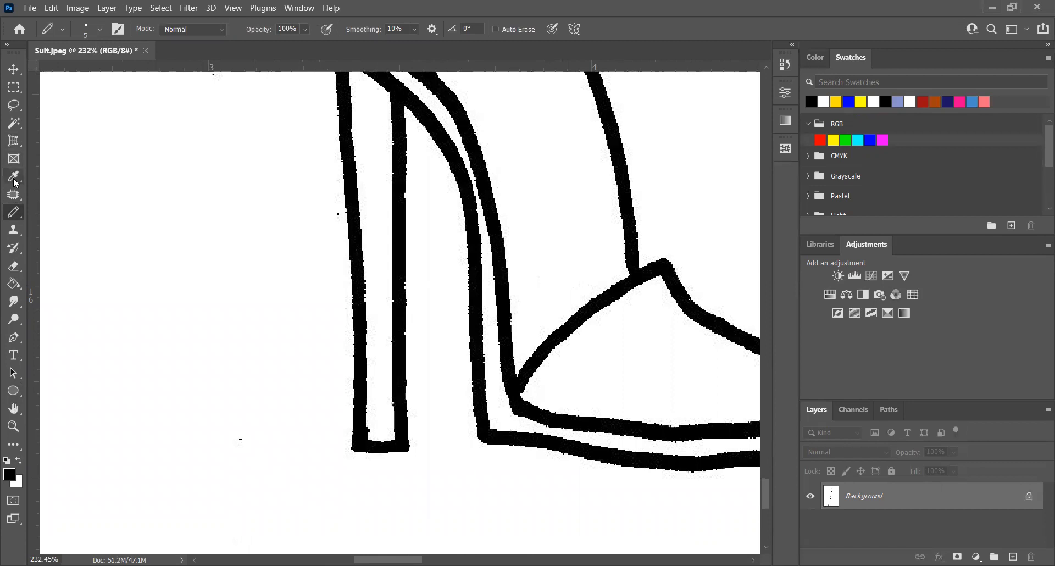
pyautogui.press('e')
pyautogui.press('e')
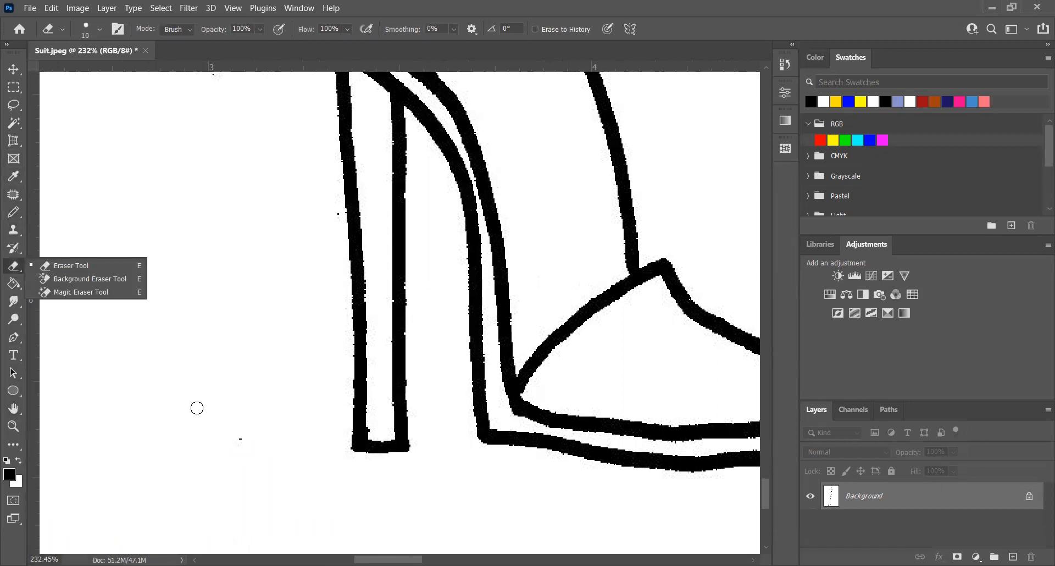
pyautogui.click(236, 440)
pyautogui.click(337, 215)
# Step: Erase the overshoot at the upper right corner of the right shoe with the 10 px Eraser
pyautogui.scroll(-2, 310, 482)
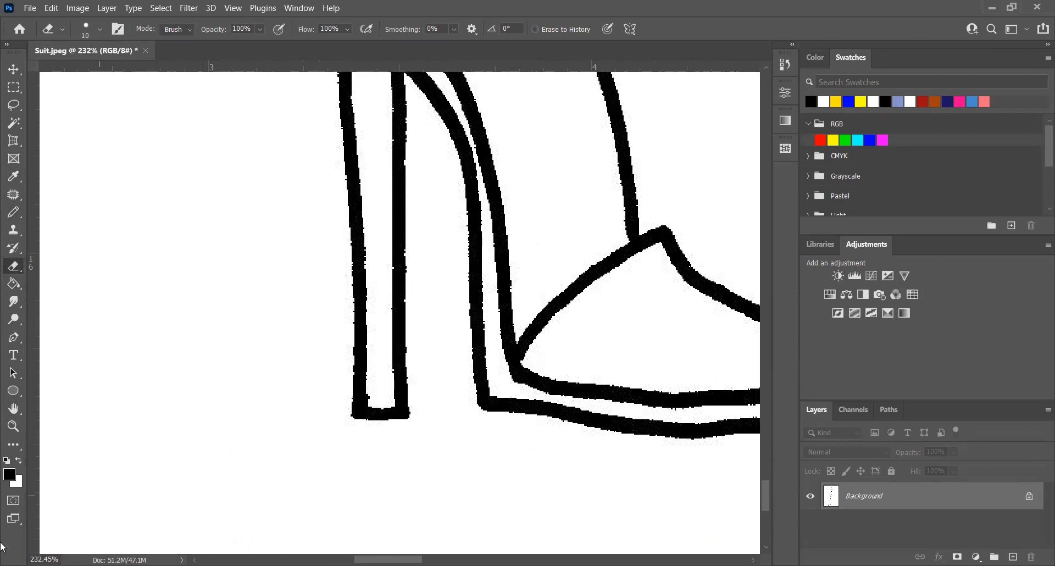
pyautogui.click(14, 411)
pyautogui.hscroll(10, 427, 371)
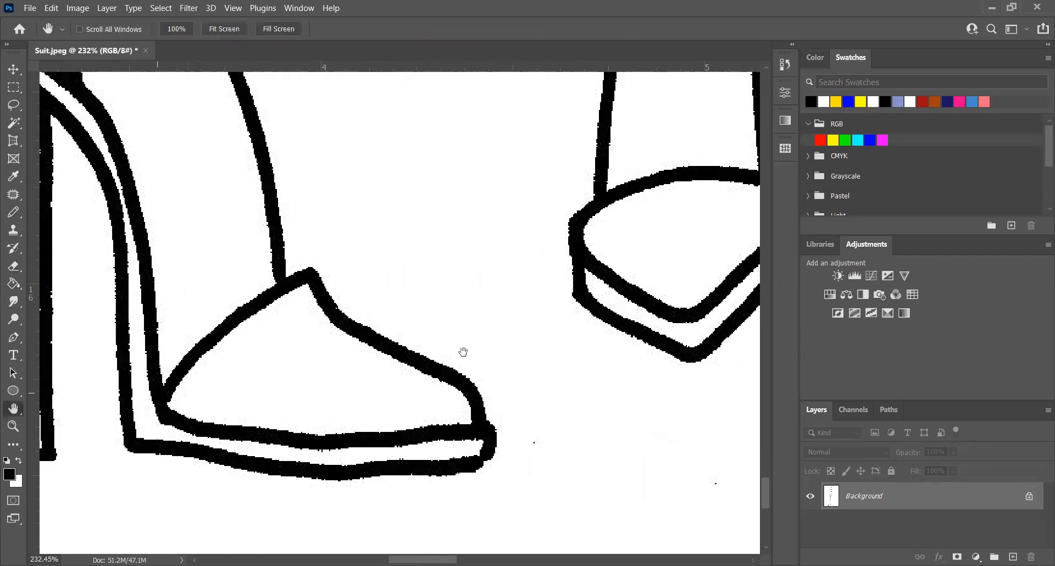
pyautogui.click(14, 213)
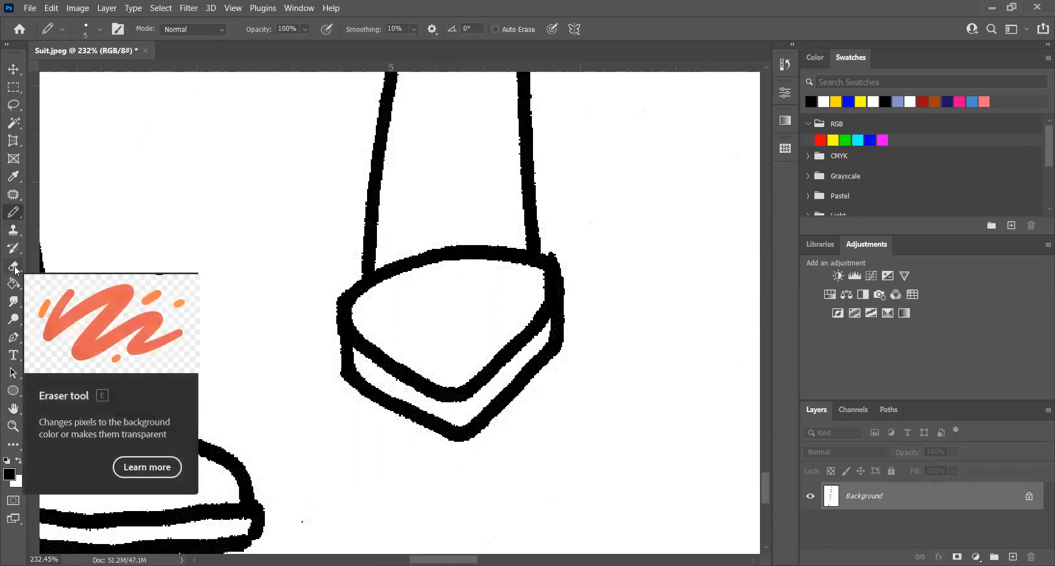
pyautogui.press('e')
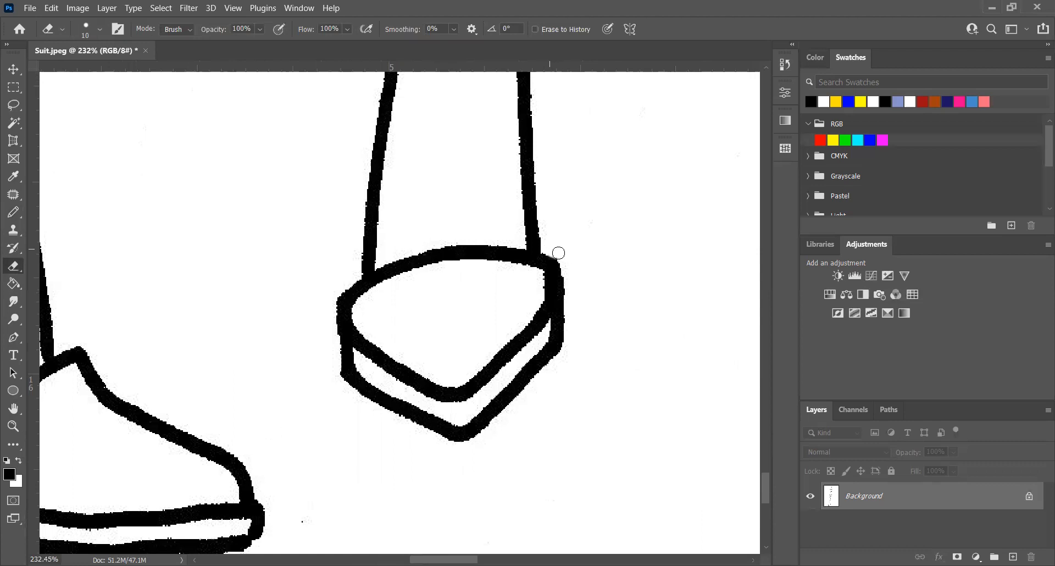
pyautogui.scroll(-3, 602, 350)
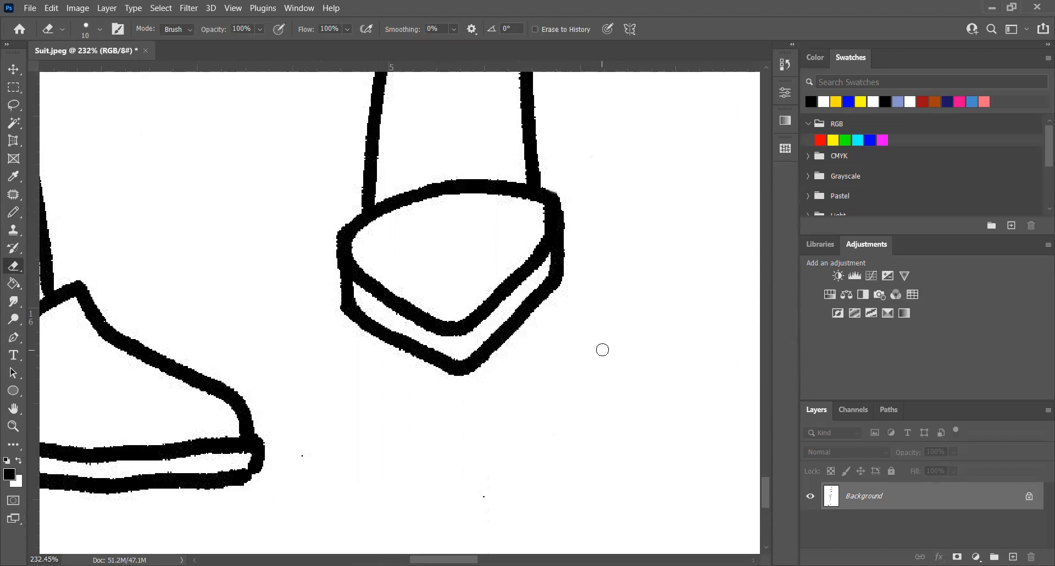
# Step: Square off the lower right corner of the left shoe's sole at the toe with the 5 px Pencil
pyautogui.click(13, 212)
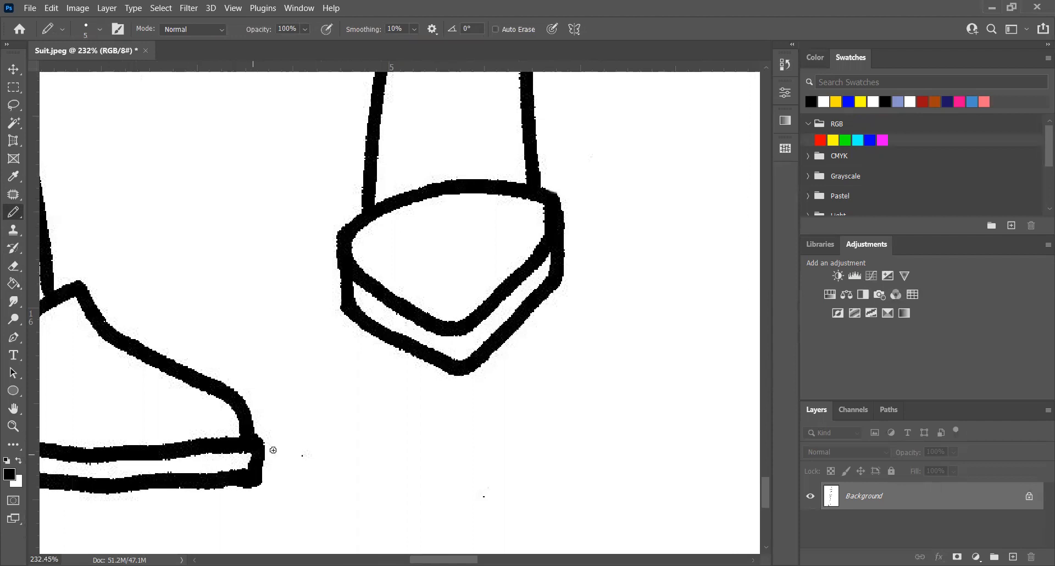
pyautogui.scroll(-10, 281, 453)
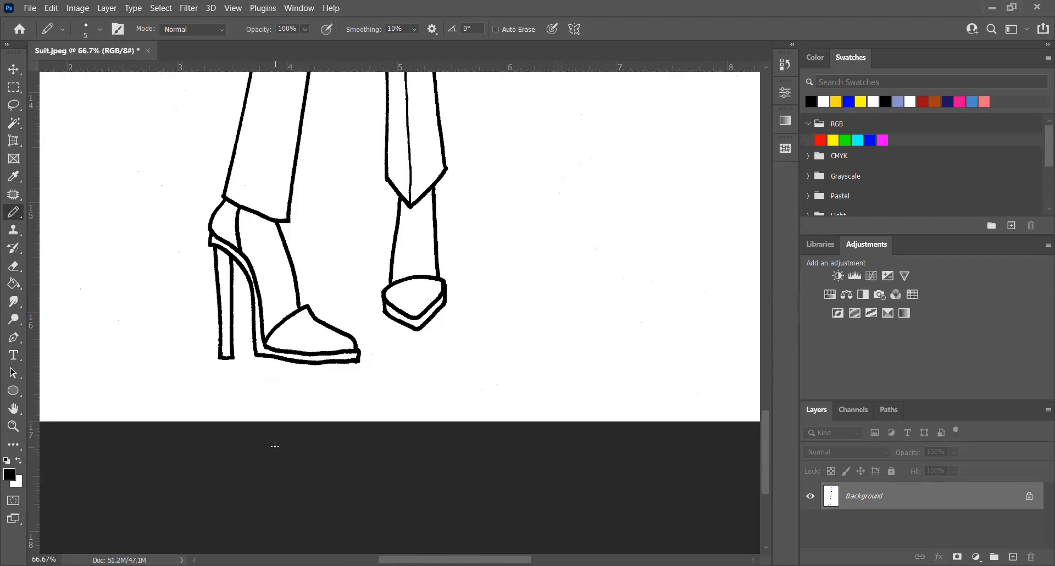
pyautogui.scroll(5, 266, 432)
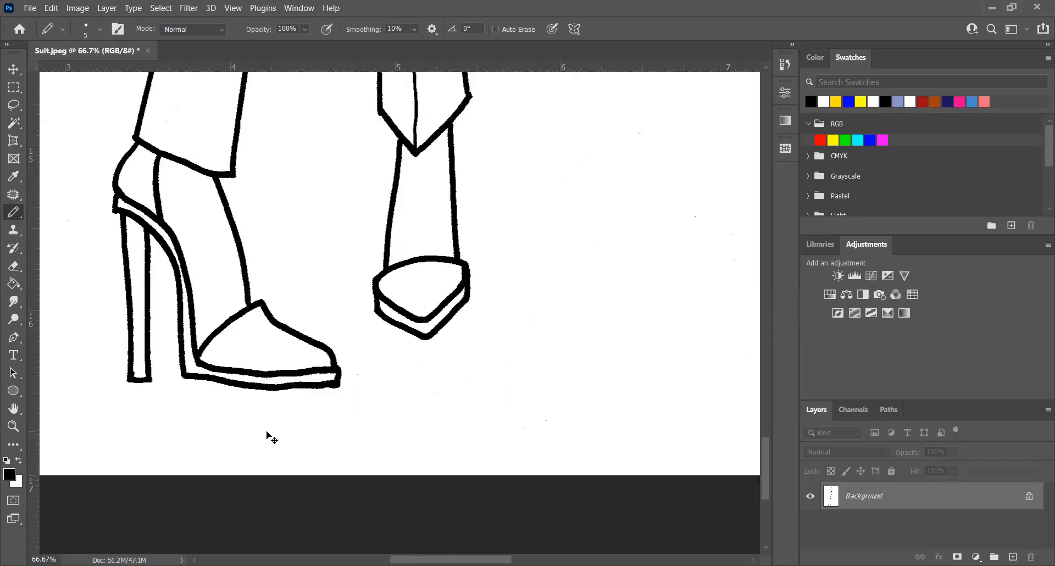
# Step: Examine the line art up close from the shoes up along both trouser legs to the jacket's buttons and pockets
pyautogui.click(13, 408)
pyautogui.moveTo(118, 330); pyautogui.dragTo(388, 362)
pyautogui.moveTo(501, 281); pyautogui.dragTo(407, 379)
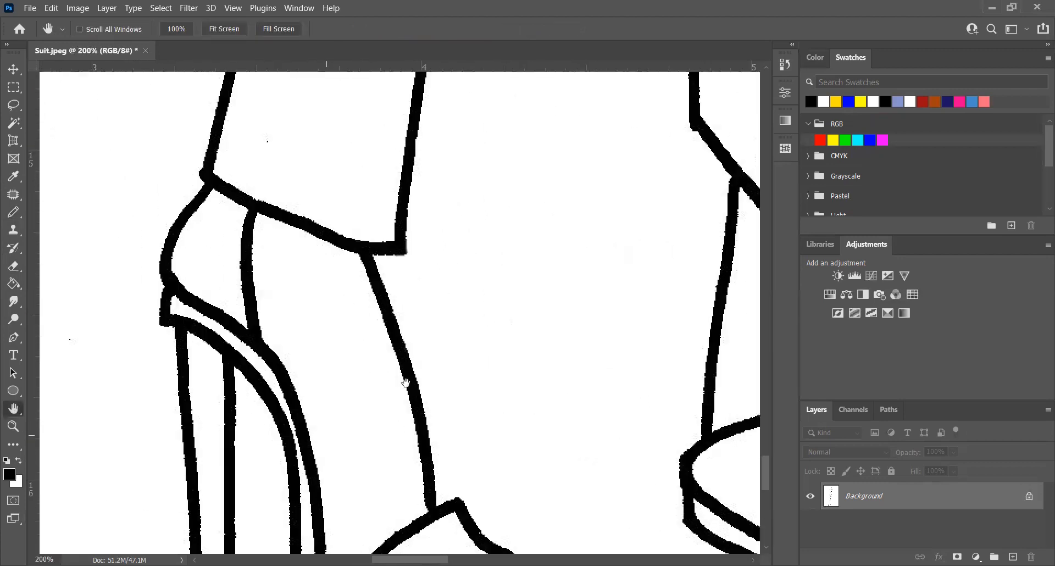
pyautogui.moveTo(530, 265); pyautogui.dragTo(372, 396)
pyautogui.moveTo(547, 409); pyautogui.dragTo(384, 497)
pyautogui.moveTo(344, 138); pyautogui.dragTo(379, 475)
pyautogui.moveTo(367, 374); pyautogui.dragTo(437, 379)
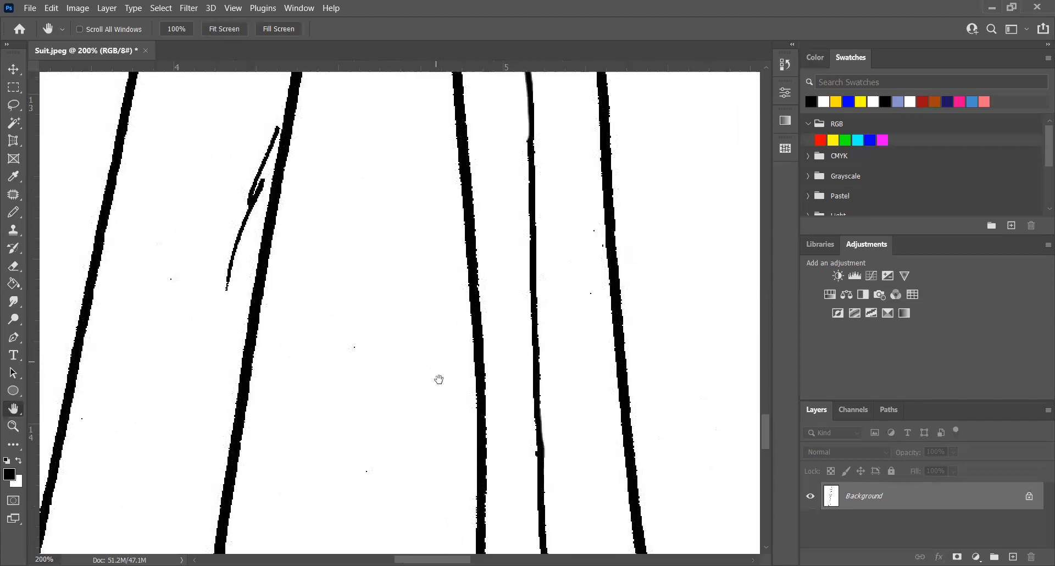
pyautogui.moveTo(441, 472); pyautogui.dragTo(417, 419)
pyautogui.moveTo(420, 143); pyautogui.dragTo(410, 460)
pyautogui.moveTo(352, 340); pyautogui.dragTo(360, 448)
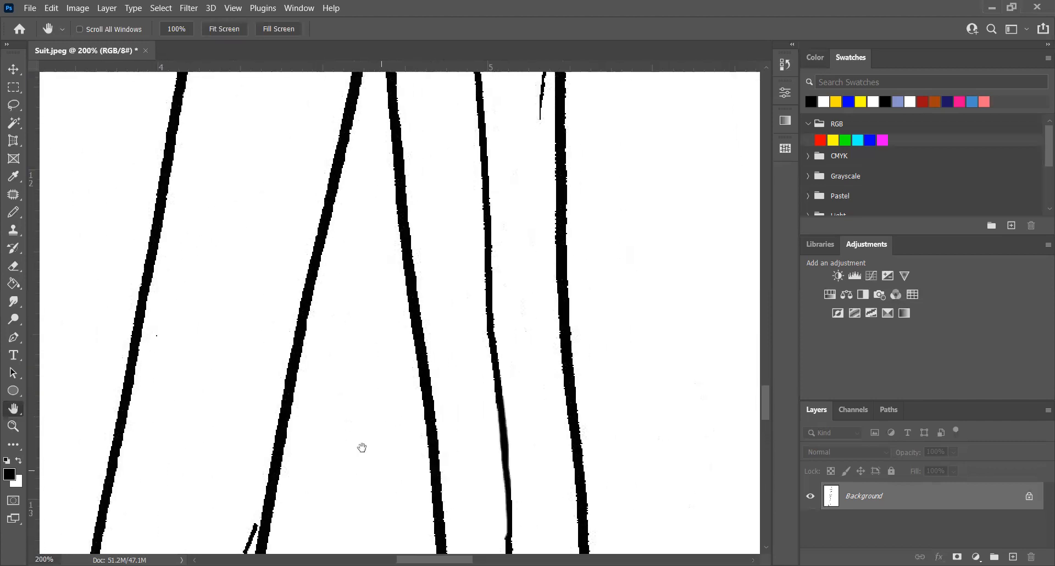
pyautogui.moveTo(401, 188); pyautogui.dragTo(332, 460)
pyautogui.moveTo(324, 238); pyautogui.dragTo(287, 379)
pyautogui.moveTo(293, 148); pyautogui.dragTo(243, 548)
pyautogui.moveTo(238, 371); pyautogui.dragTo(334, 374)
pyautogui.moveTo(439, 197); pyautogui.dragTo(344, 381)
pyautogui.moveTo(388, 188); pyautogui.dragTo(287, 375)
pyautogui.moveTo(325, 329)
pyautogui.mouseDown()
pyautogui.moveTo(280, 425)
pyautogui.moveTo(401, 490)
pyautogui.moveTo(353, 480)
pyautogui.moveTo(372, 421)
pyautogui.moveTo(348, 401)
pyautogui.moveTo(299, 443)
pyautogui.mouseUp()
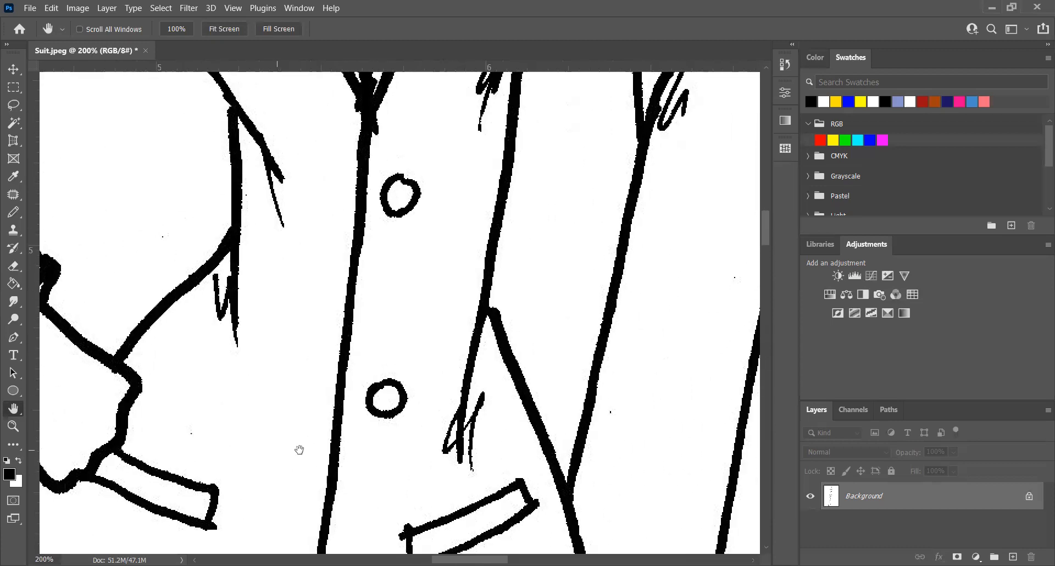
# Step: Fill in the line junction at the jacket's right waist with the Pencil, and erase the overshoot at the left pocket's lower right corner
pyautogui.click(13, 212)
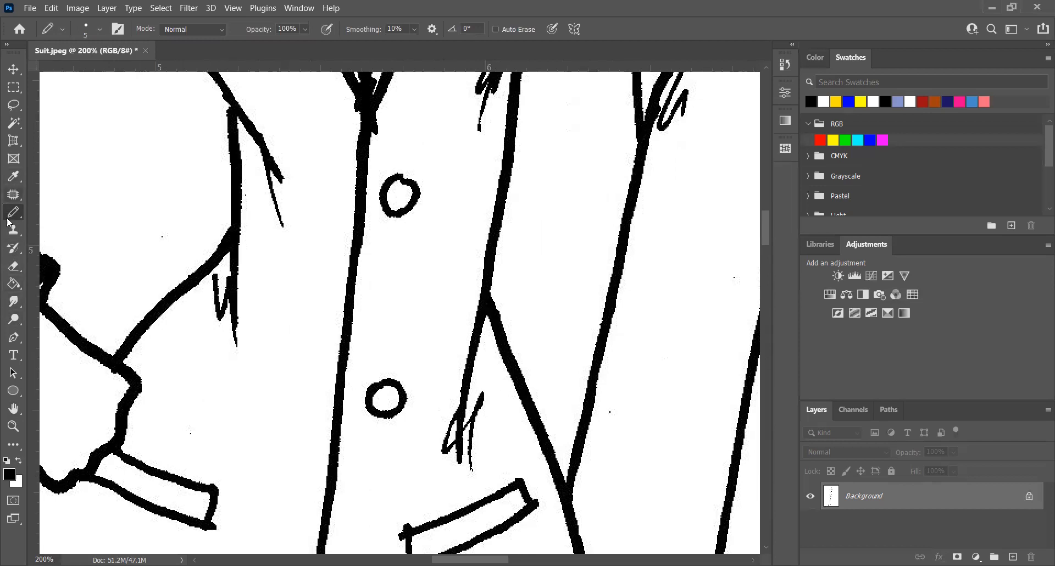
pyautogui.click(14, 408)
pyautogui.moveTo(256, 345)
pyautogui.mouseDown()
pyautogui.moveTo(378, 345)
pyautogui.moveTo(486, 219)
pyautogui.mouseUp()
pyautogui.click(13, 266)
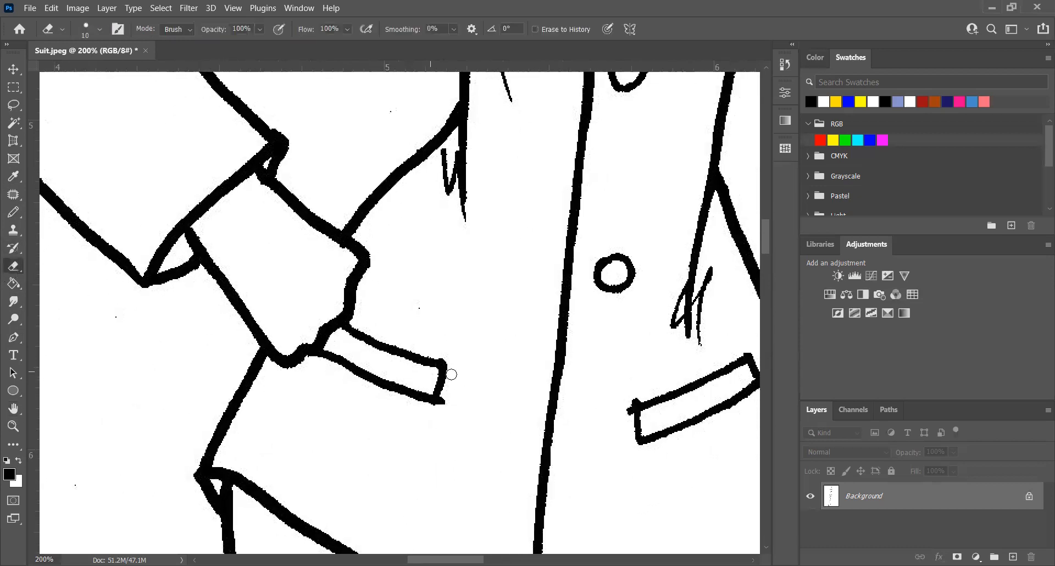
pyautogui.moveTo(446, 414); pyautogui.dragTo(448, 394)
# Step: Erase the stray specks above the right corner of the jacket's hem
pyautogui.click(14, 409)
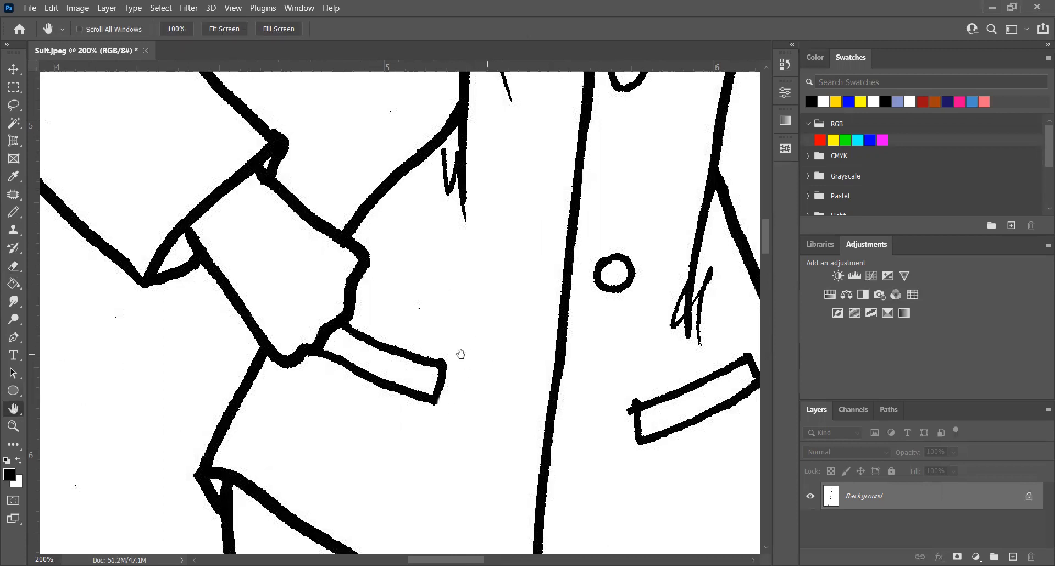
pyautogui.moveTo(461, 353); pyautogui.dragTo(425, 246)
pyautogui.moveTo(423, 470)
pyautogui.mouseDown()
pyautogui.moveTo(412, 291)
pyautogui.moveTo(363, 409)
pyautogui.mouseUp()
pyautogui.moveTo(410, 244)
pyautogui.mouseDown()
pyautogui.moveTo(348, 330)
pyautogui.moveTo(330, 245)
pyautogui.moveTo(250, 175)
pyautogui.mouseUp()
pyautogui.moveTo(382, 345); pyautogui.dragTo(326, 259)
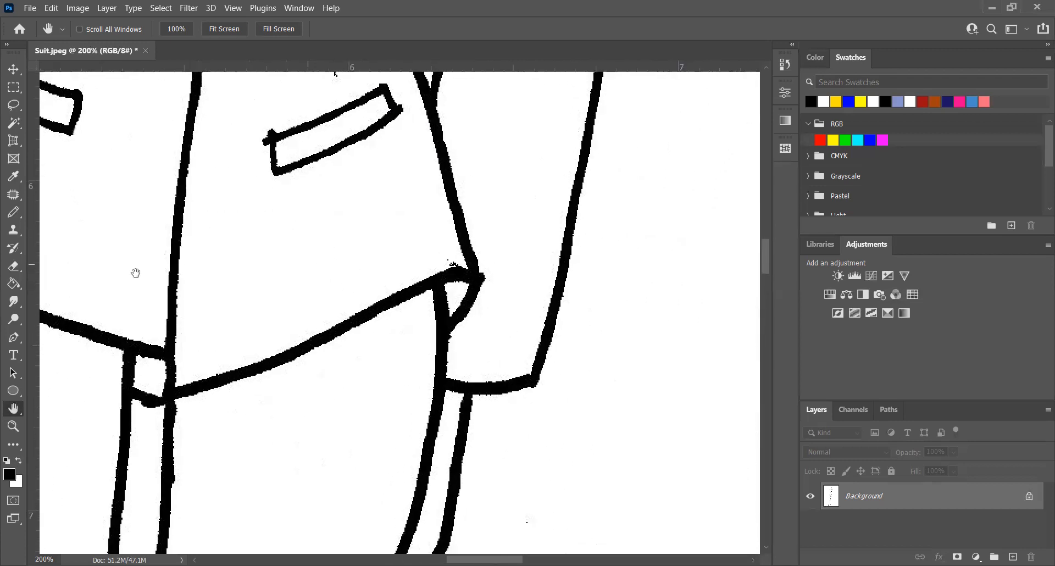
pyautogui.click(13, 266)
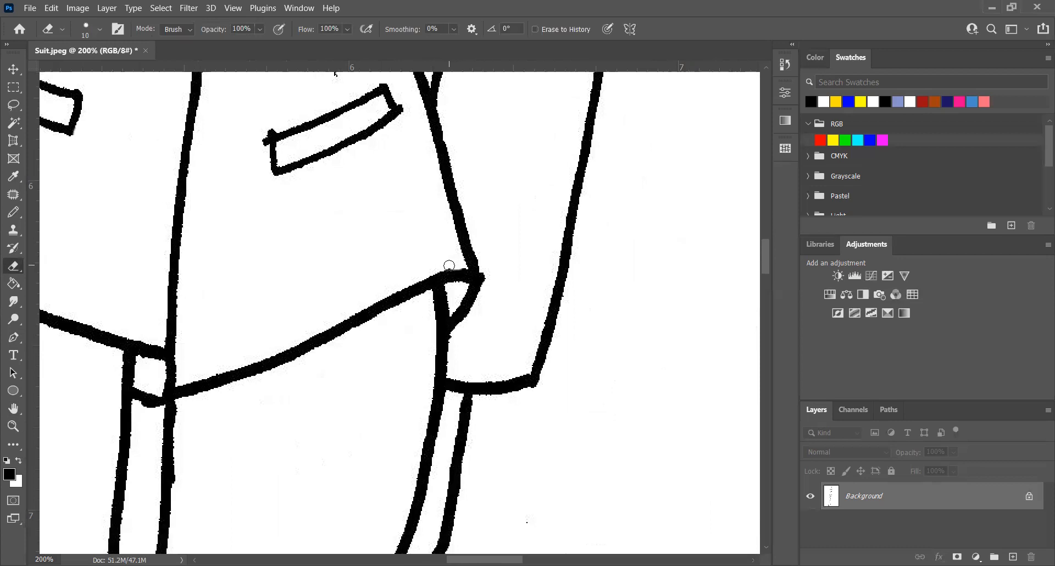
# Step: Erase the line overshoots at the corners of the jacket's right pocket and the stray speck on the right sleeve
pyautogui.click(17, 408)
pyautogui.moveTo(259, 307)
pyautogui.mouseDown()
pyautogui.moveTo(384, 215)
pyautogui.moveTo(417, 311)
pyautogui.moveTo(431, 217)
pyautogui.moveTo(424, 264)
pyautogui.moveTo(313, 215)
pyautogui.moveTo(372, 330)
pyautogui.mouseUp()
pyautogui.moveTo(274, 127); pyautogui.dragTo(322, 240)
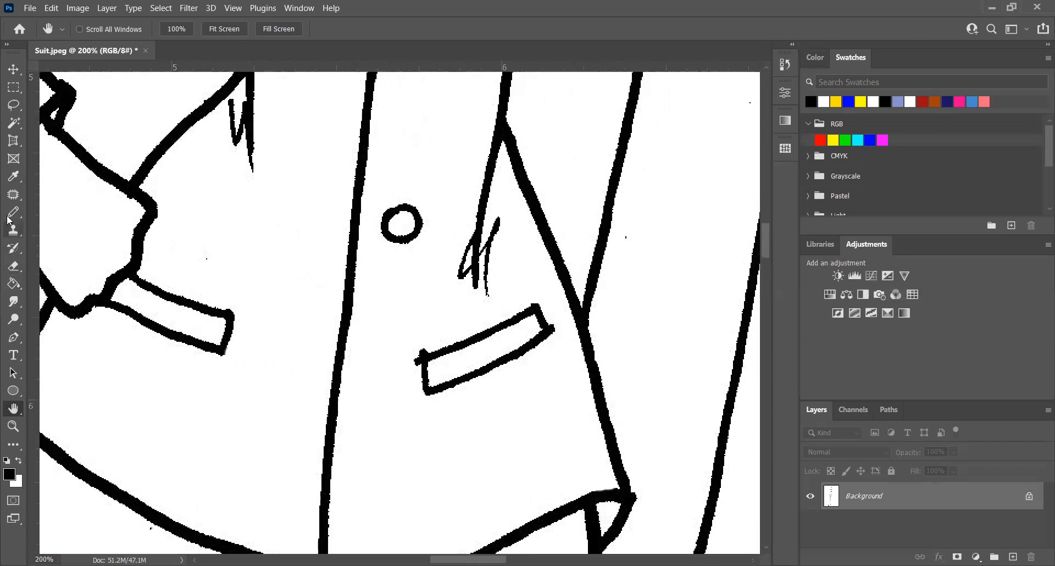
pyautogui.click(13, 266)
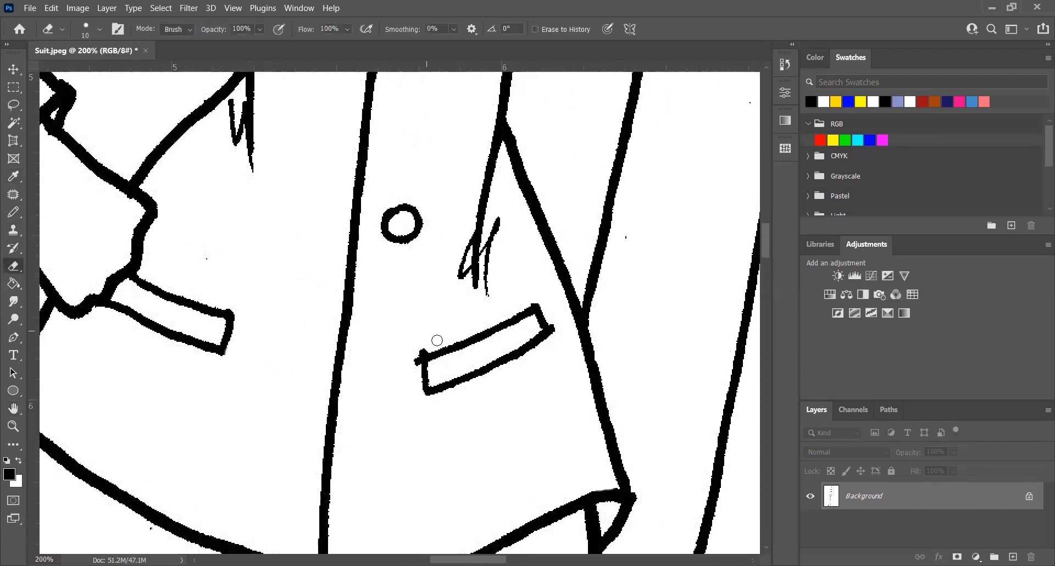
pyautogui.moveTo(432, 345)
pyautogui.mouseDown()
pyautogui.moveTo(395, 355)
pyautogui.moveTo(410, 366)
pyautogui.moveTo(412, 355)
pyautogui.moveTo(414, 370)
pyautogui.moveTo(416, 351)
pyautogui.moveTo(417, 373)
pyautogui.mouseUp()
pyautogui.moveTo(554, 318)
pyautogui.mouseDown()
pyautogui.moveTo(558, 335)
pyautogui.moveTo(549, 306)
pyautogui.moveTo(558, 331)
pyautogui.mouseUp()
pyautogui.click(625, 236)
# Step: Erase the bump on the outer edge of the jacket's right armpit, above the crease marks
pyautogui.click(14, 408)
pyautogui.moveTo(261, 388); pyautogui.dragTo(264, 407)
pyautogui.moveTo(269, 230); pyautogui.dragTo(333, 413)
pyautogui.moveTo(269, 371); pyautogui.dragTo(262, 452)
pyautogui.moveTo(399, 285); pyautogui.dragTo(367, 392)
pyautogui.moveTo(383, 351); pyautogui.dragTo(255, 249)
pyautogui.click(14, 265)
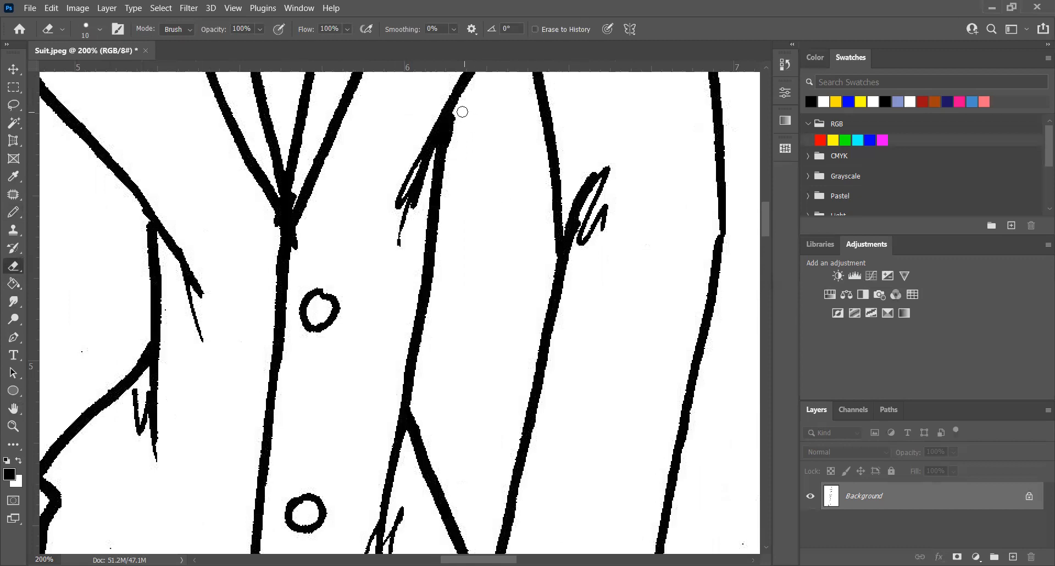
pyautogui.moveTo(455, 135); pyautogui.dragTo(457, 117)
pyautogui.moveTo(452, 144); pyautogui.dragTo(454, 128)
# Step: Fill in the line junction at the jacket's left armpit with the 5 px Pencil
pyautogui.scroll(3, 423, 290)
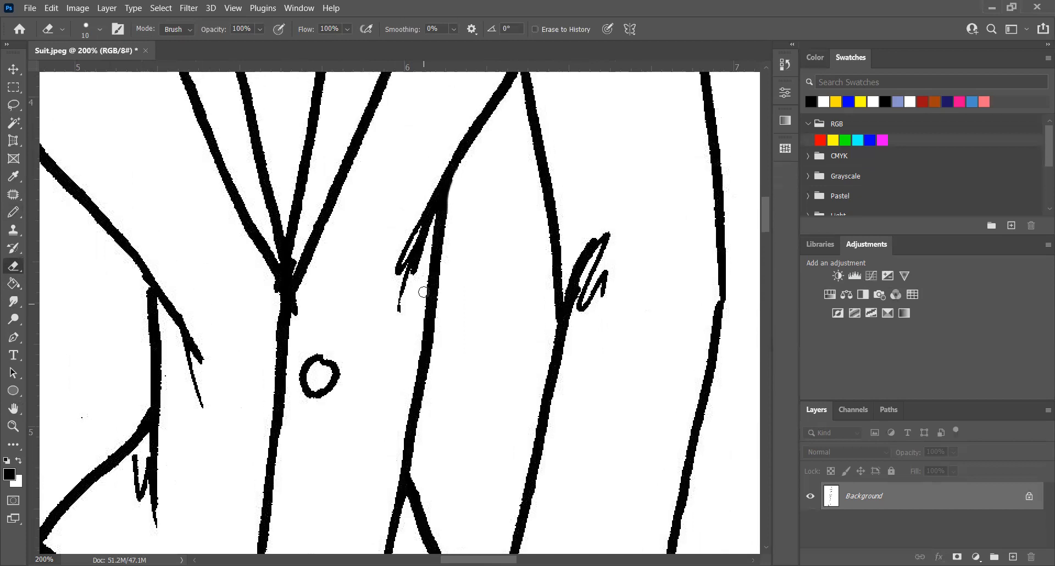
pyautogui.click(13, 212)
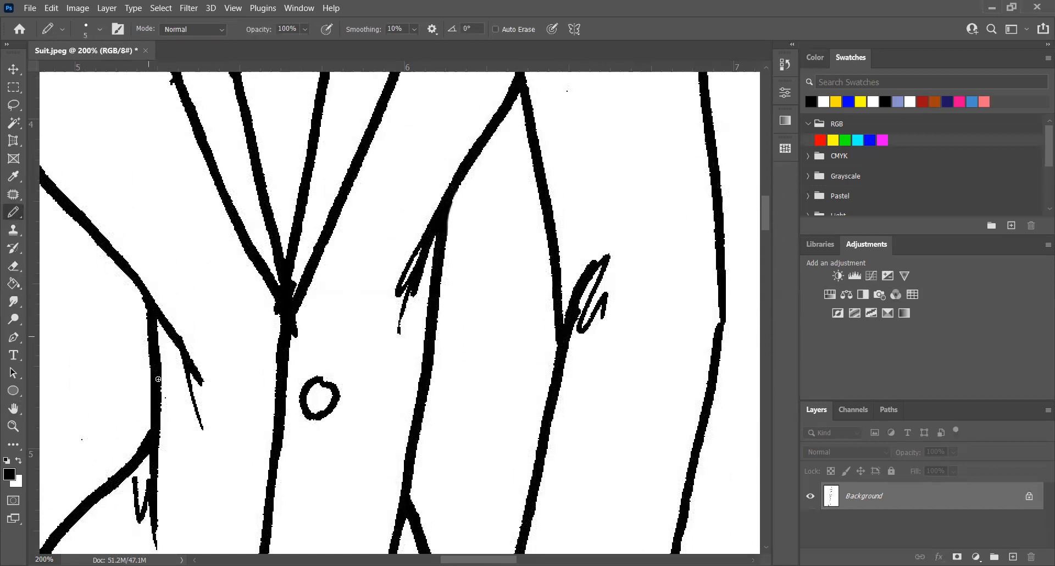
pyautogui.scroll(6, 158, 379)
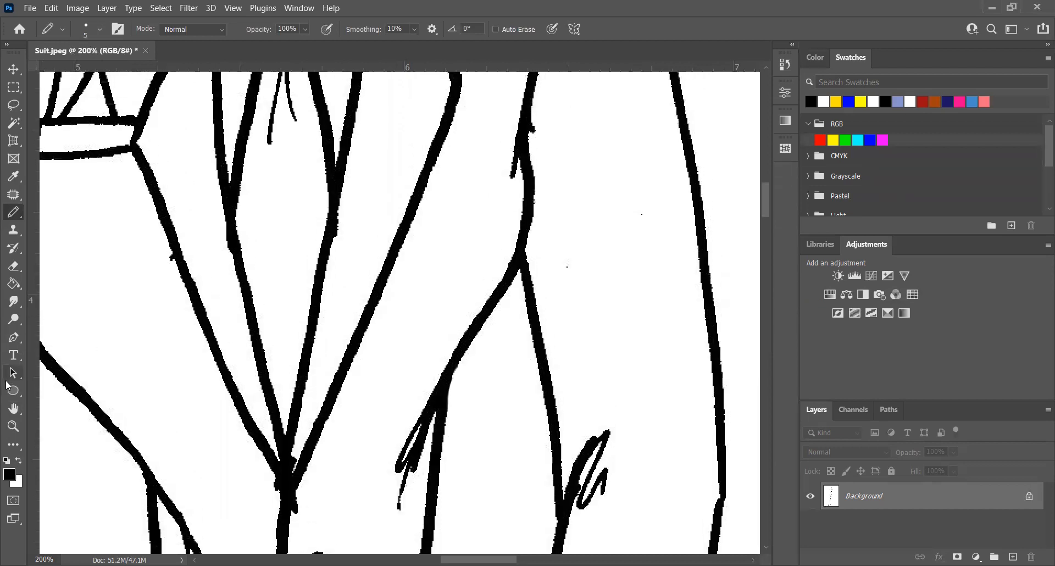
# Step: Check the lapels, shirt collar, shoulders and neck up close for gaps in the lines
pyautogui.click(14, 408)
pyautogui.moveTo(44, 277); pyautogui.dragTo(238, 487)
pyautogui.moveTo(517, 312); pyautogui.dragTo(220, 347)
pyautogui.moveTo(205, 122); pyautogui.dragTo(247, 325)
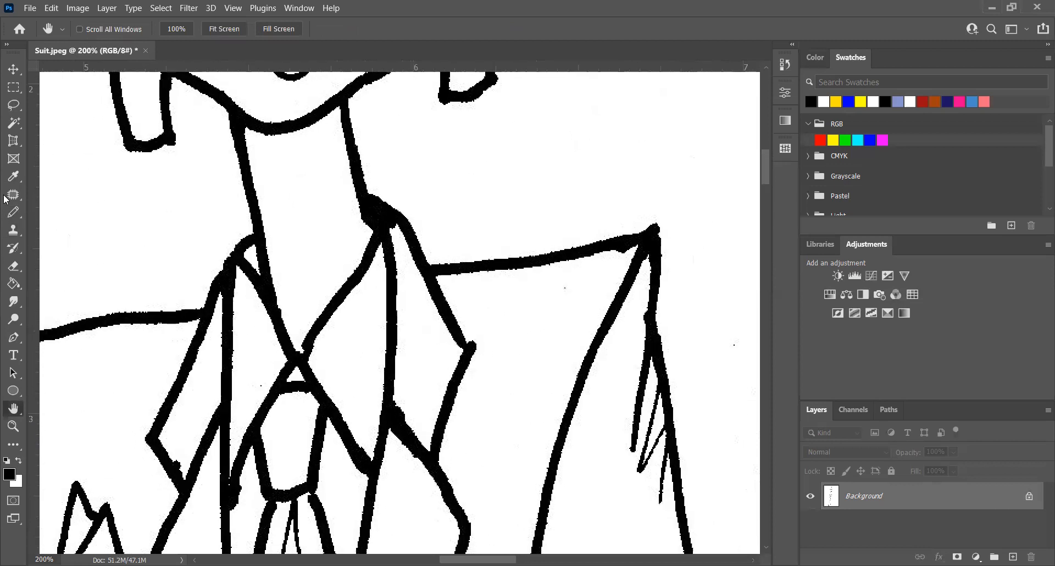
pyautogui.click(13, 212)
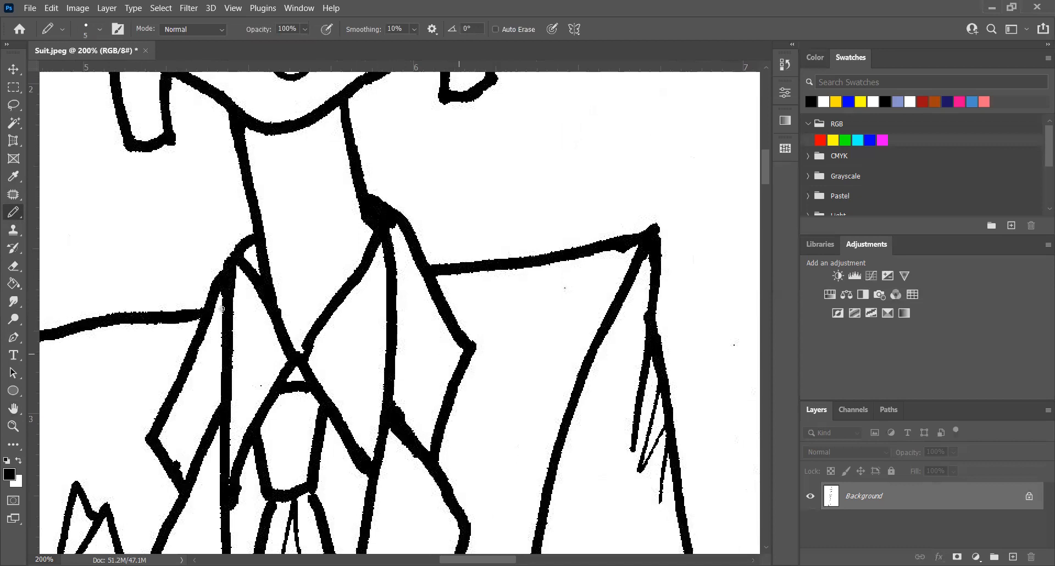
pyautogui.click(13, 408)
pyautogui.moveTo(164, 362); pyautogui.dragTo(238, 448)
pyautogui.moveTo(279, 314); pyautogui.dragTo(226, 542)
pyautogui.moveTo(265, 357); pyautogui.dragTo(259, 468)
pyautogui.moveTo(283, 320); pyautogui.dragTo(342, 317)
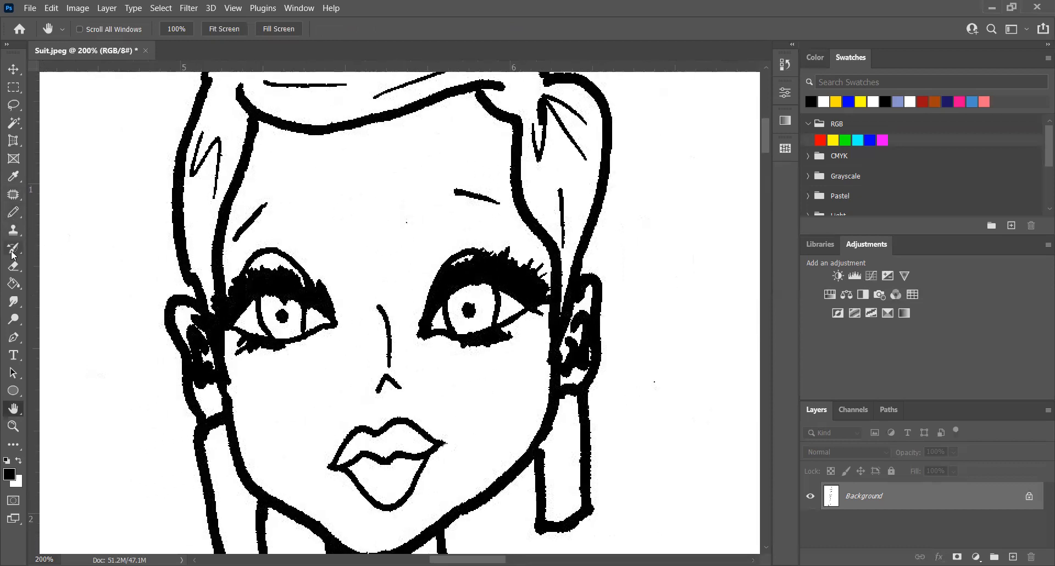
# Step: Check the outlines of the hair, face, ears and earrings for gaps
pyautogui.click(15, 213)
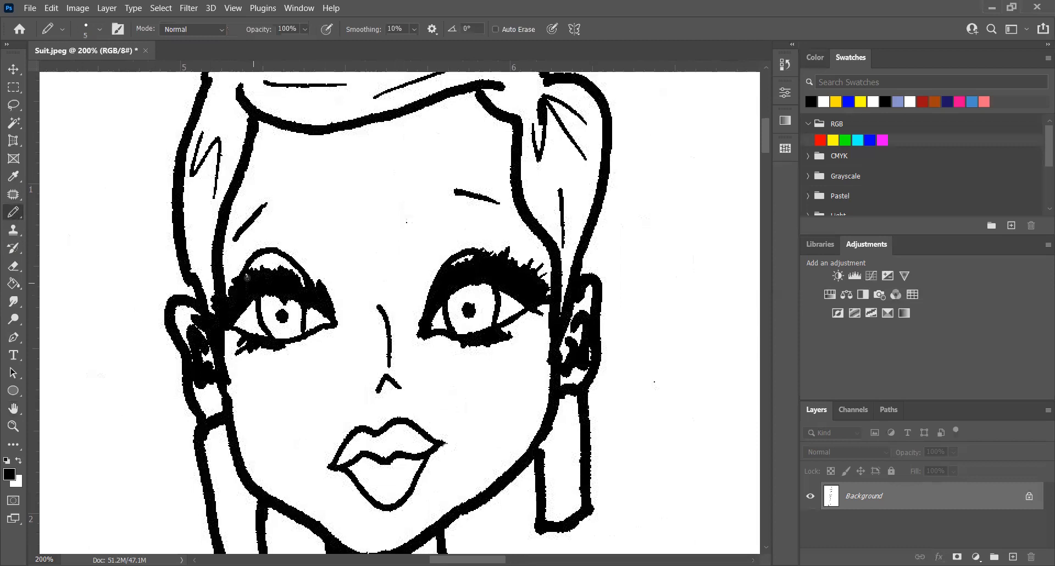
pyautogui.scroll(5, 190, 361)
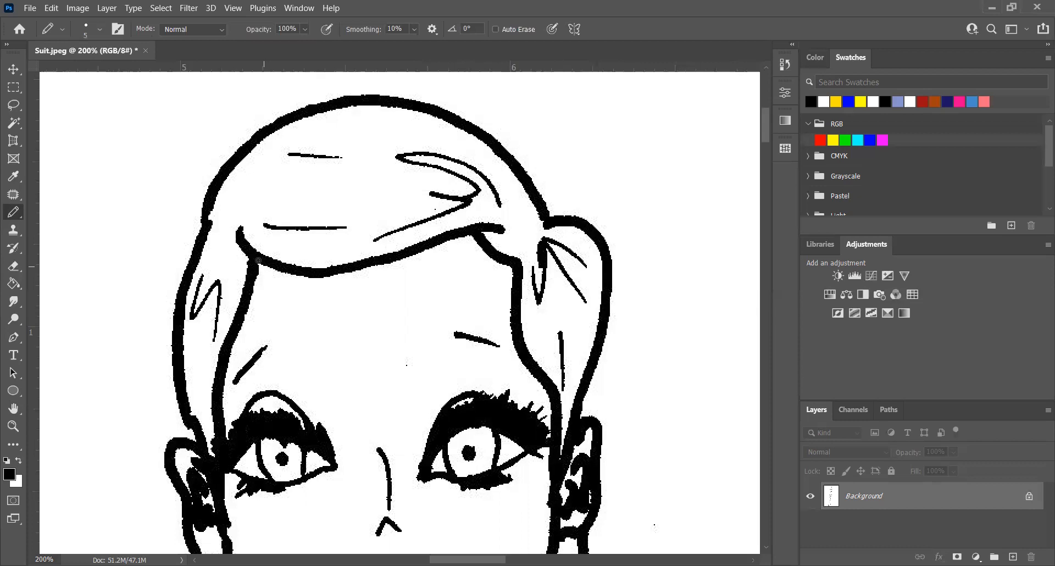
pyautogui.scroll(-6, 467, 275)
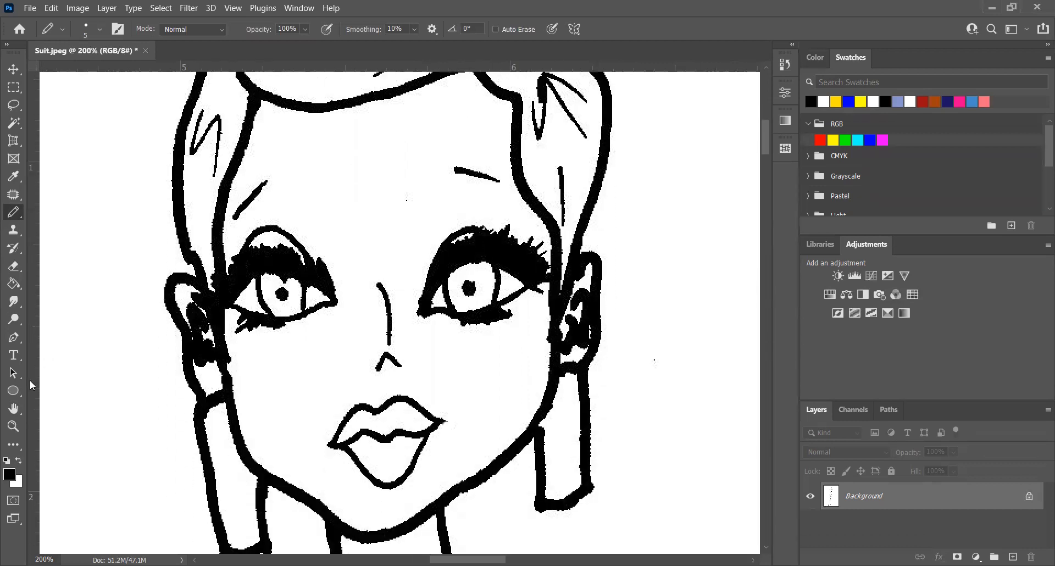
pyautogui.moveTo(298, 384); pyautogui.dragTo(248, 146)
pyautogui.moveTo(319, 494); pyautogui.dragTo(386, 496)
pyautogui.moveTo(338, 421); pyautogui.dragTo(313, 506)
pyautogui.click(15, 212)
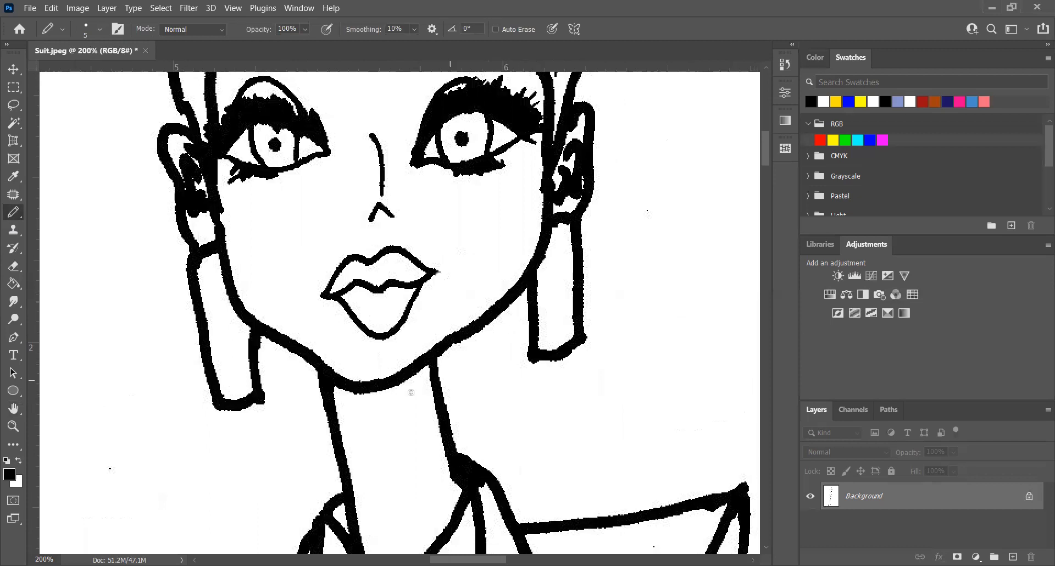
pyautogui.click(13, 408)
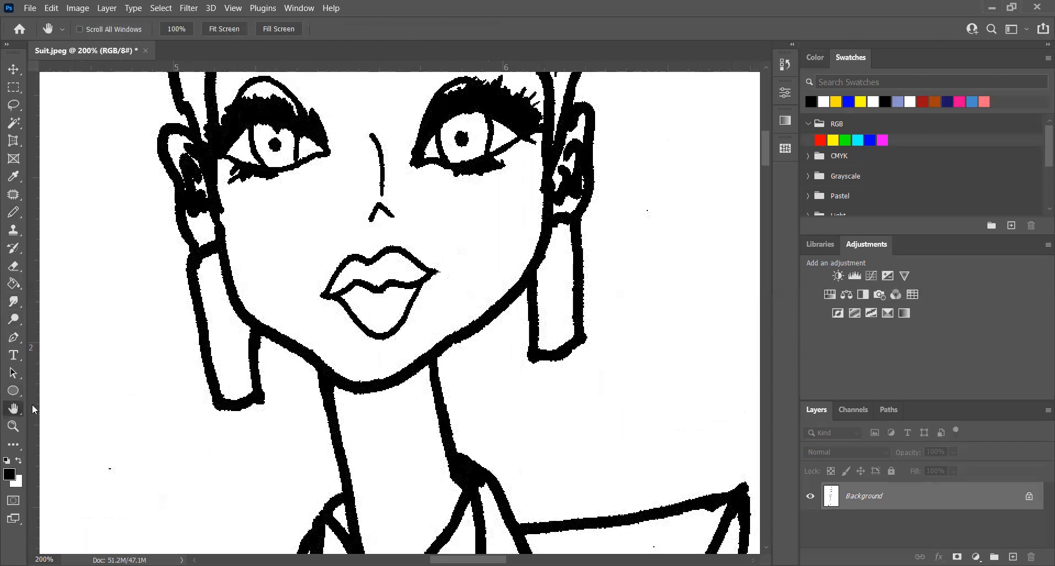
# Step: Close the gap between the tie's knot and the right edge of the tie body with the 5 px Pencil
pyautogui.moveTo(307, 340)
pyautogui.mouseDown()
pyautogui.moveTo(309, 352)
pyautogui.moveTo(244, 297)
pyautogui.moveTo(273, 297)
pyautogui.moveTo(236, 302)
pyautogui.mouseUp()
pyautogui.moveTo(184, 464); pyautogui.dragTo(357, 160)
pyautogui.moveTo(394, 449)
pyautogui.mouseDown()
pyautogui.moveTo(327, 316)
pyautogui.moveTo(116, 212)
pyautogui.mouseUp()
pyautogui.moveTo(312, 447)
pyautogui.mouseDown()
pyautogui.moveTo(254, 393)
pyautogui.moveTo(274, 434)
pyautogui.moveTo(325, 381)
pyautogui.moveTo(472, 330)
pyautogui.moveTo(438, 259)
pyautogui.moveTo(426, 257)
pyautogui.moveTo(404, 323)
pyautogui.moveTo(521, 243)
pyautogui.moveTo(453, 363)
pyautogui.moveTo(444, 355)
pyautogui.mouseUp()
pyautogui.moveTo(440, 320)
pyautogui.mouseDown()
pyautogui.moveTo(357, 374)
pyautogui.moveTo(379, 367)
pyautogui.moveTo(202, 250)
pyautogui.mouseUp()
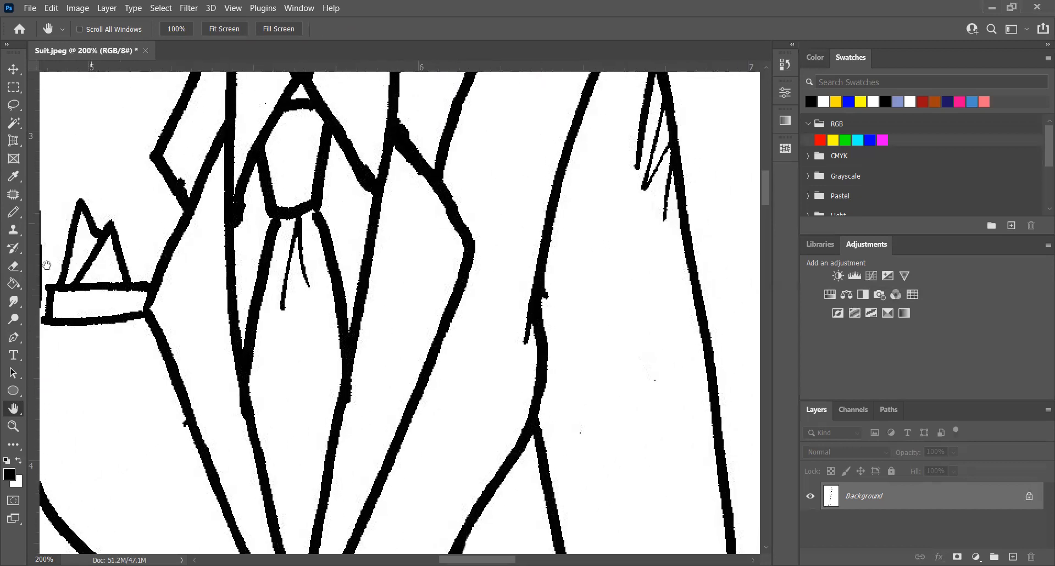
pyautogui.click(12, 214)
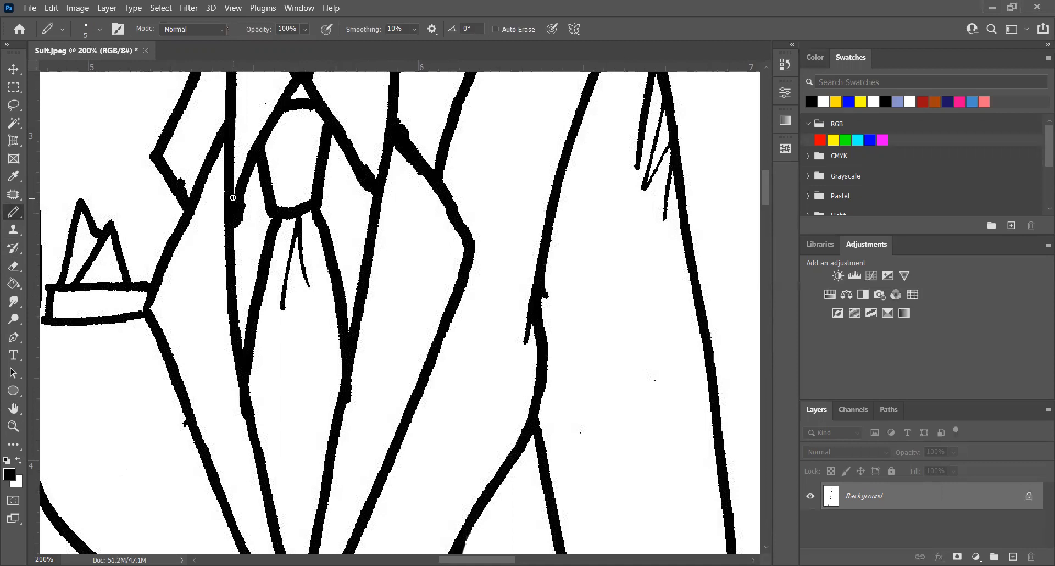
# Step: Erase the blot sticking out from the collar line to the left of the tie's knot
pyautogui.click(13, 265)
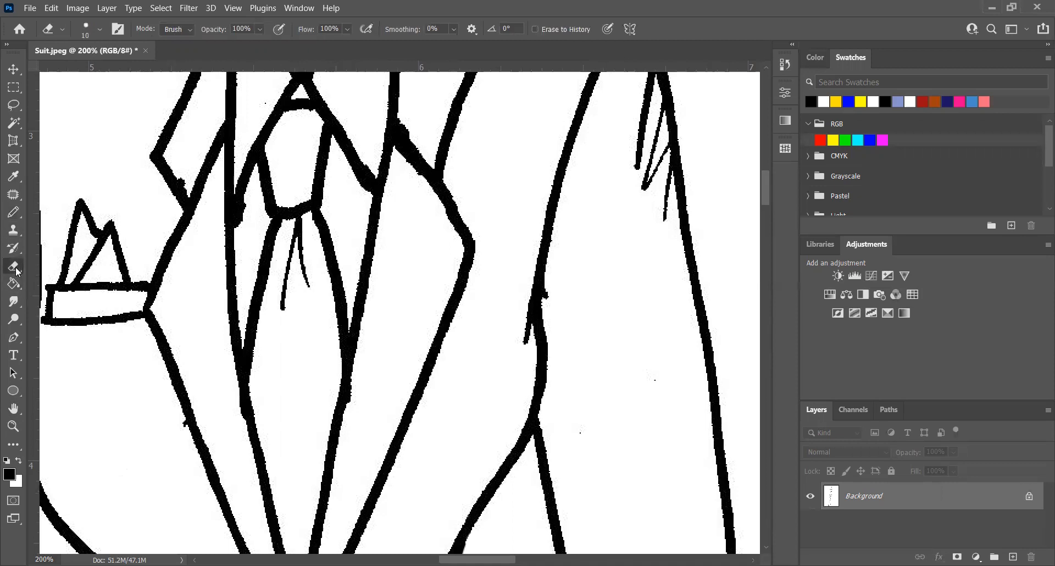
pyautogui.moveTo(248, 206); pyautogui.dragTo(244, 223)
pyautogui.click(14, 408)
pyautogui.moveTo(308, 379); pyautogui.dragTo(348, 309)
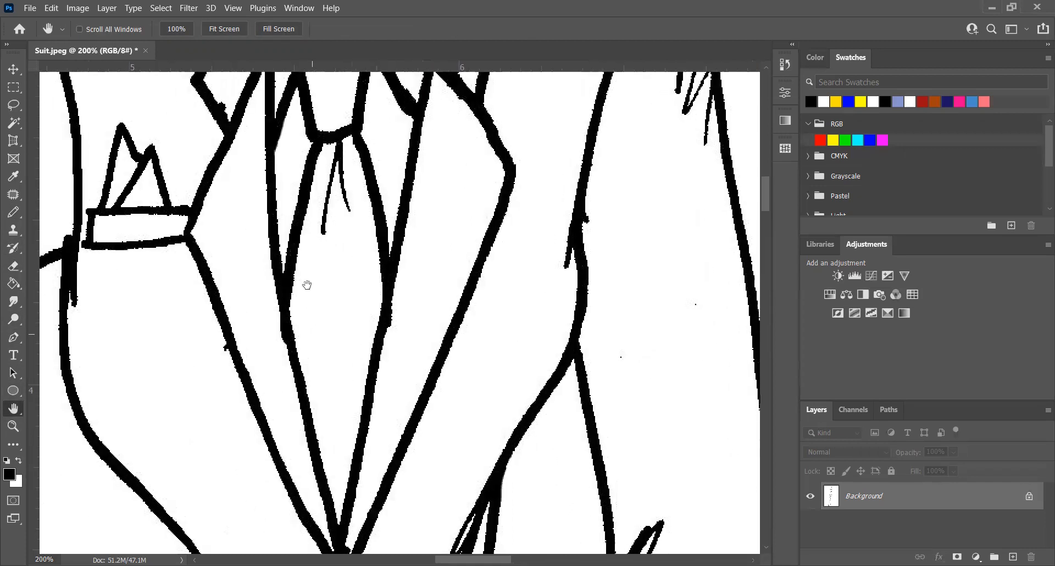
# Step: Erase the overshoot sticking out below the point where the jacket lapels meet, just above the top button
pyautogui.moveTo(306, 282); pyautogui.dragTo(291, 192)
pyautogui.click(13, 267)
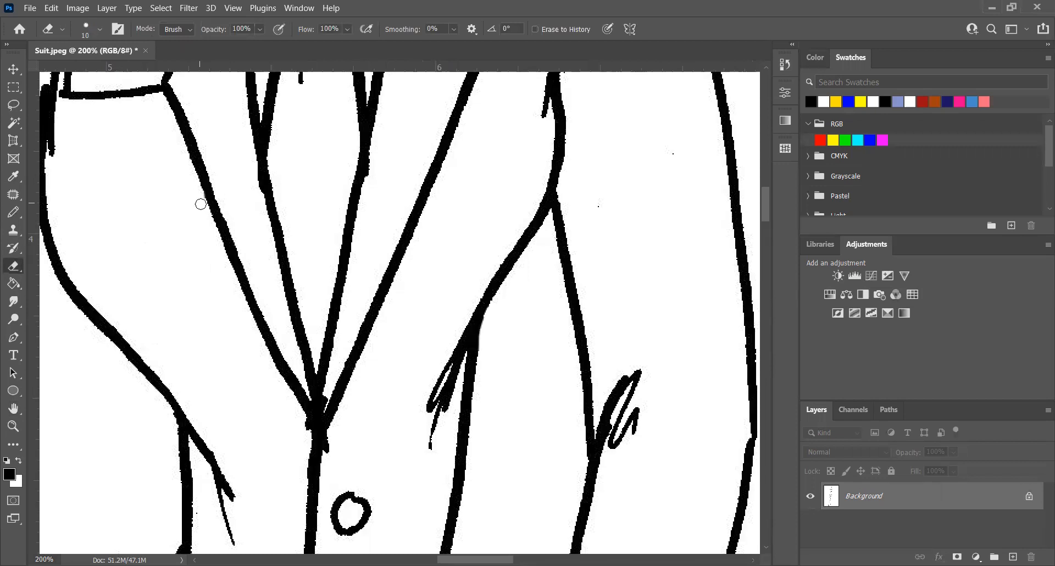
pyautogui.scroll(3, 449, 250)
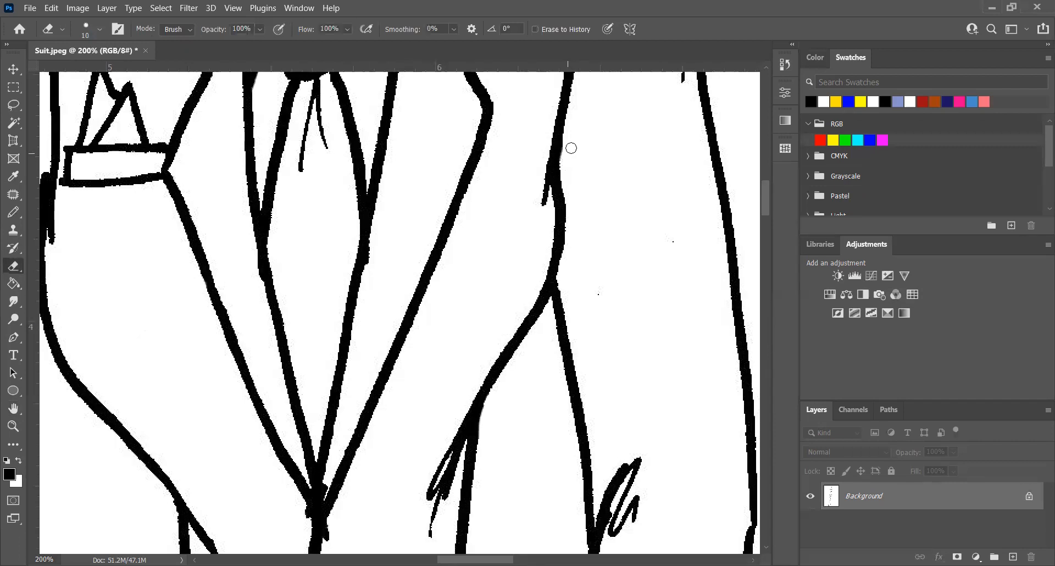
pyautogui.click(13, 408)
pyautogui.moveTo(206, 516)
pyautogui.mouseDown()
pyautogui.moveTo(340, 312)
pyautogui.moveTo(409, 177)
pyautogui.mouseUp()
pyautogui.click(13, 215)
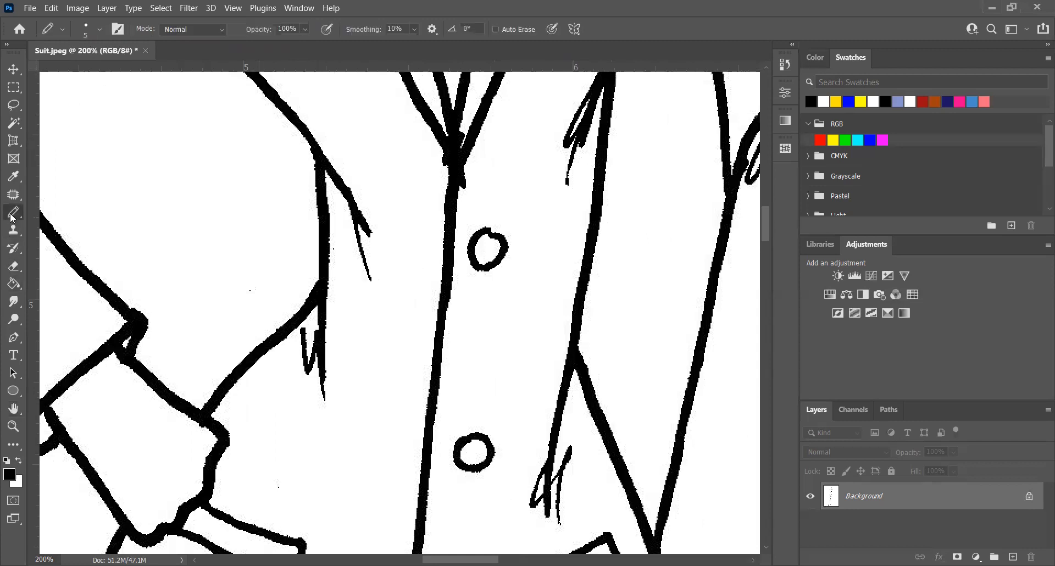
pyautogui.click(13, 266)
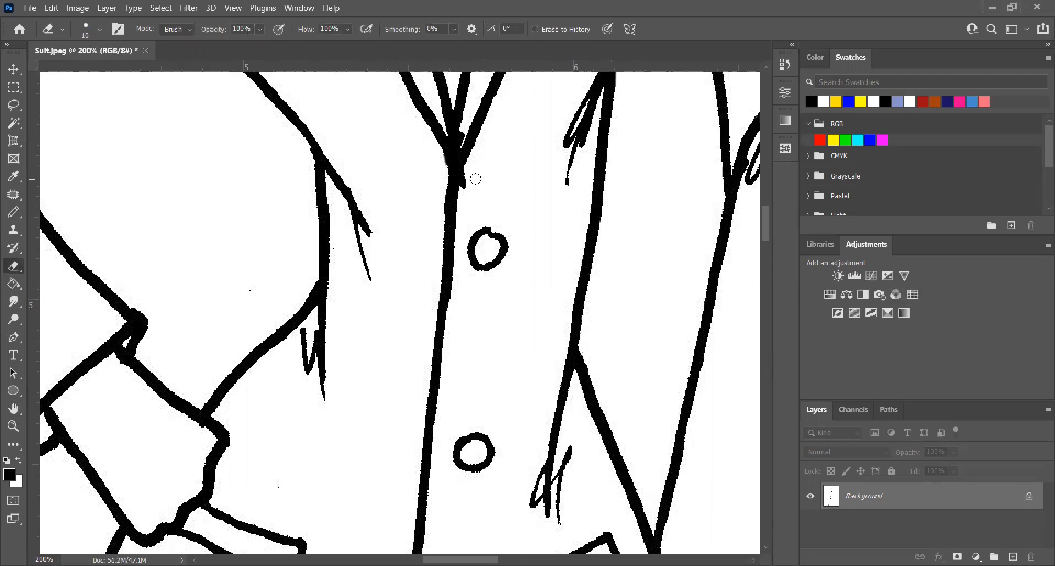
pyautogui.moveTo(465, 192); pyautogui.dragTo(469, 171)
# Step: Check the jacket front and hem, the trouser lines and the face up close for gaps and stray marks
pyautogui.click(13, 408)
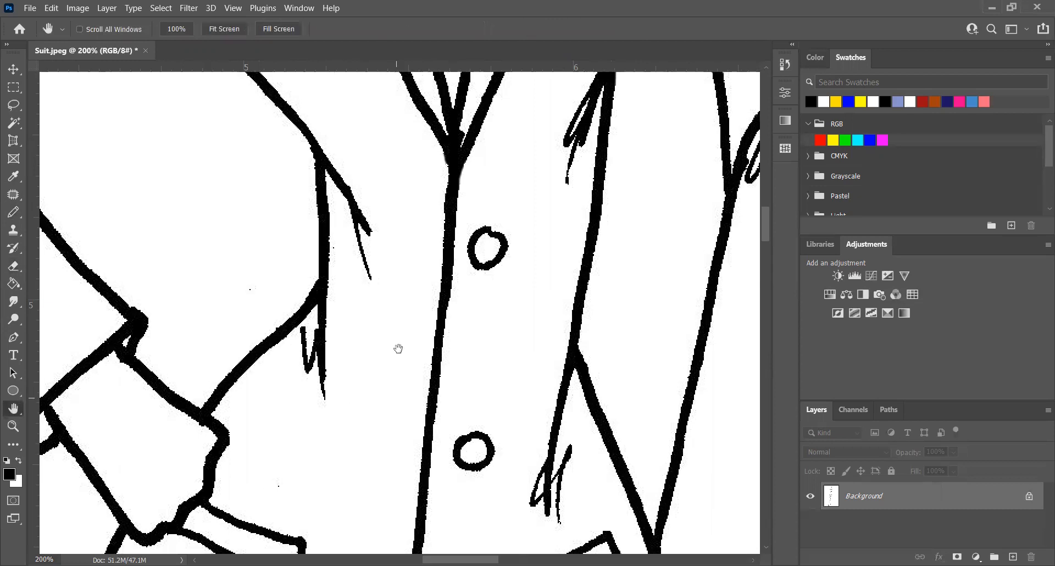
pyautogui.scroll(-10, 398, 348)
pyautogui.hscroll(2, 438, 350)
pyautogui.moveTo(490, 250); pyautogui.dragTo(527, 182)
pyautogui.moveTo(396, 138); pyautogui.dragTo(433, 358)
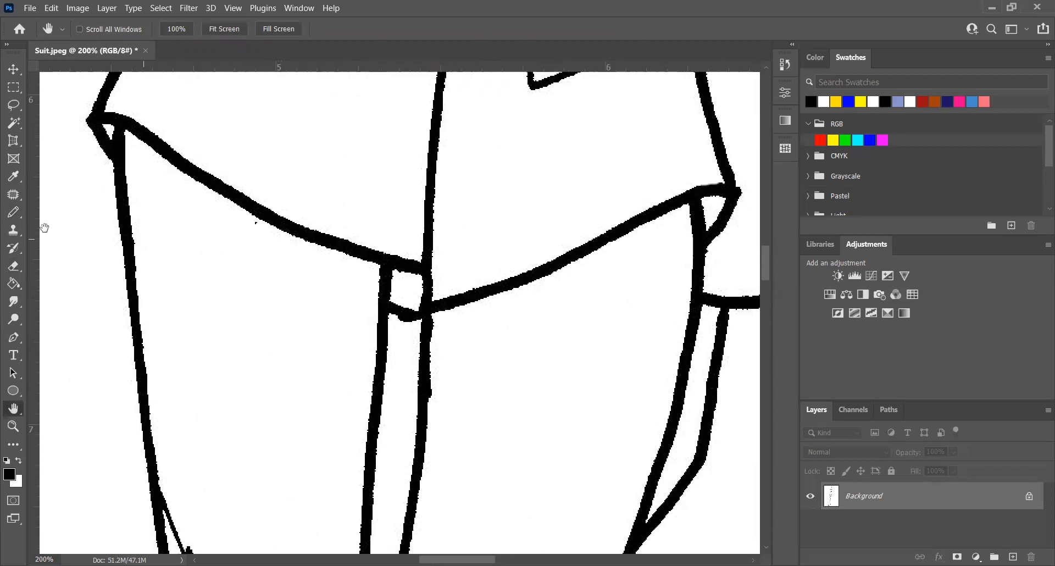
pyautogui.click(14, 214)
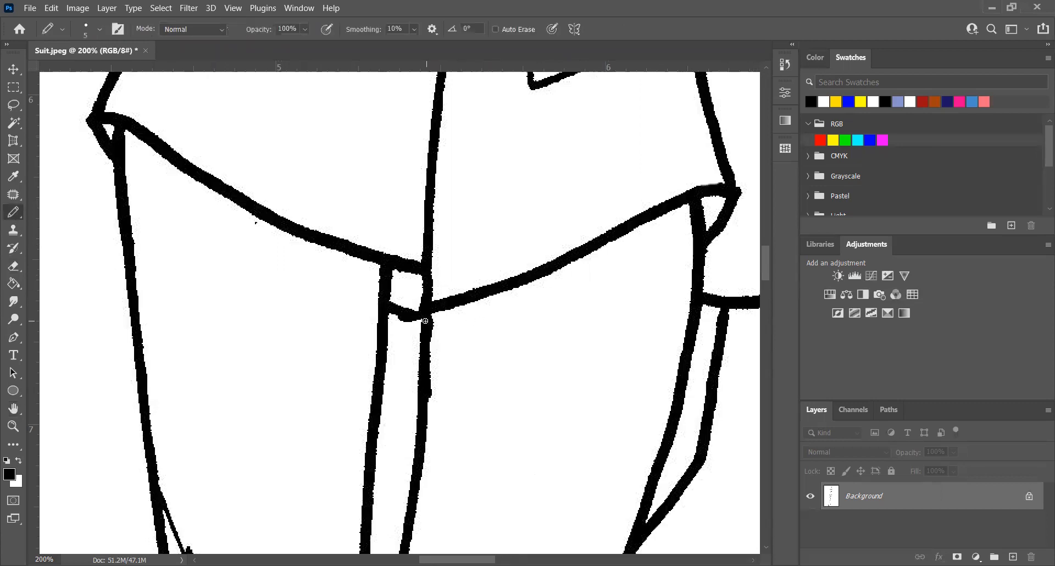
pyautogui.click(14, 407)
pyautogui.moveTo(275, 416); pyautogui.dragTo(330, 264)
pyautogui.moveTo(426, 351); pyautogui.dragTo(412, 220)
pyautogui.moveTo(332, 381); pyautogui.dragTo(384, 255)
pyautogui.moveTo(362, 390); pyautogui.dragTo(390, 226)
pyautogui.moveTo(404, 390); pyautogui.dragTo(299, 401)
pyautogui.moveTo(280, 356); pyautogui.dragTo(285, 445)
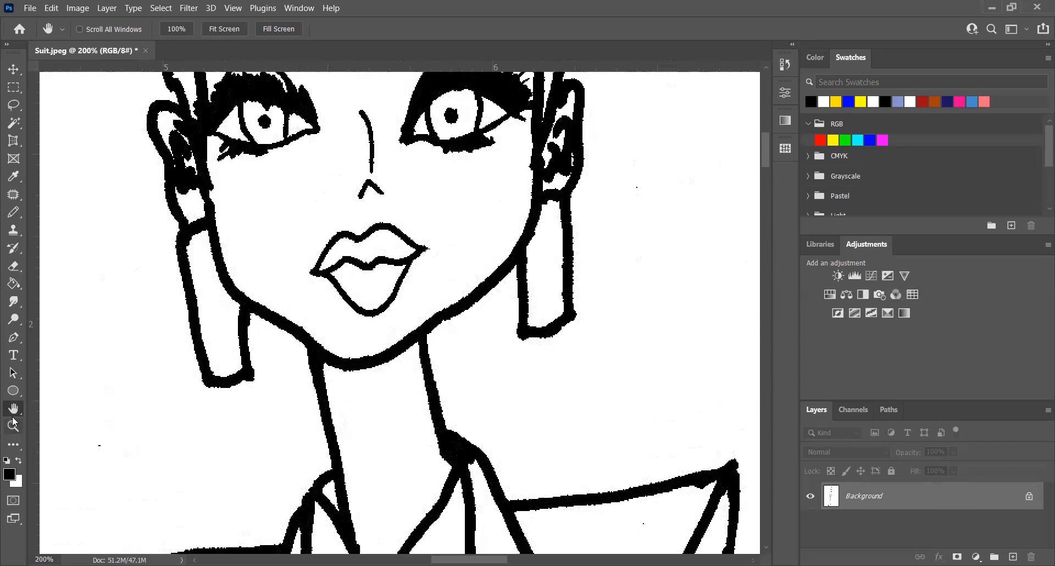
# Step: Try to fill out the right corner of the lips with the 5 px Pencil and undo the stroke
pyautogui.click(14, 425)
pyautogui.moveTo(415, 229); pyautogui.dragTo(486, 313)
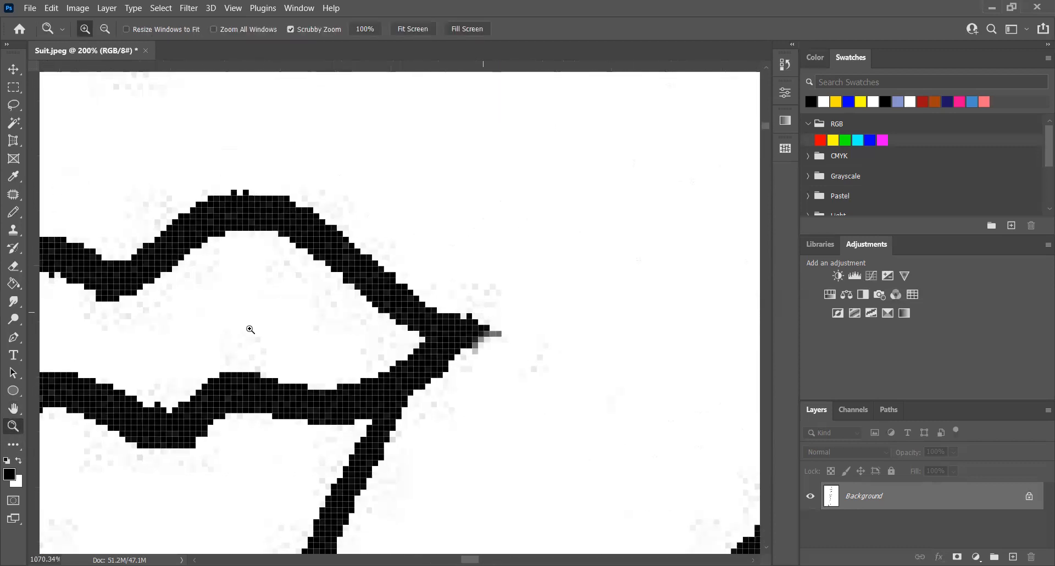
pyautogui.click(13, 266)
pyautogui.click(14, 212)
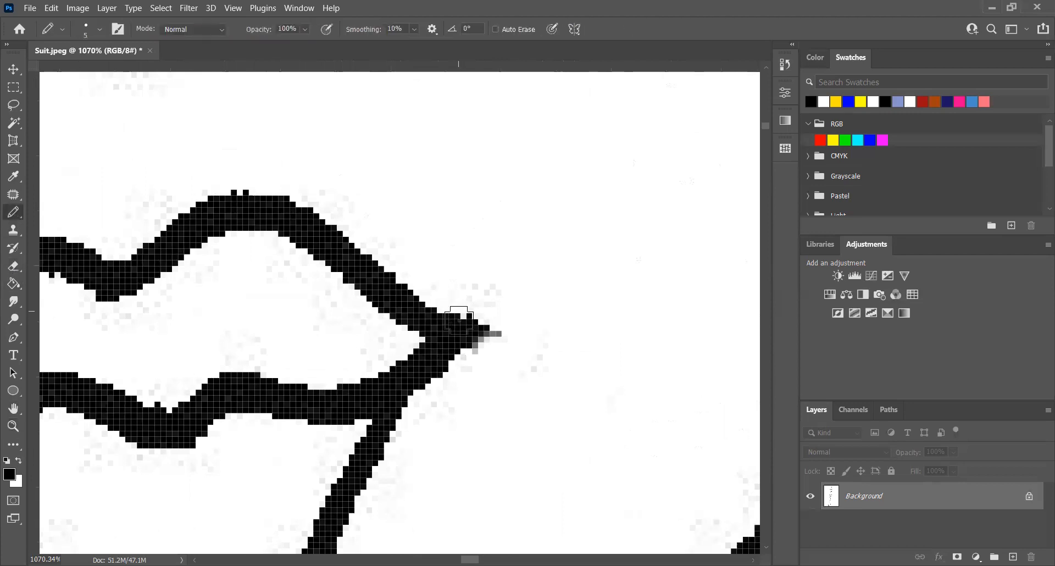
pyautogui.moveTo(461, 331)
pyautogui.mouseDown()
pyautogui.moveTo(426, 368)
pyautogui.moveTo(471, 334)
pyautogui.mouseUp()
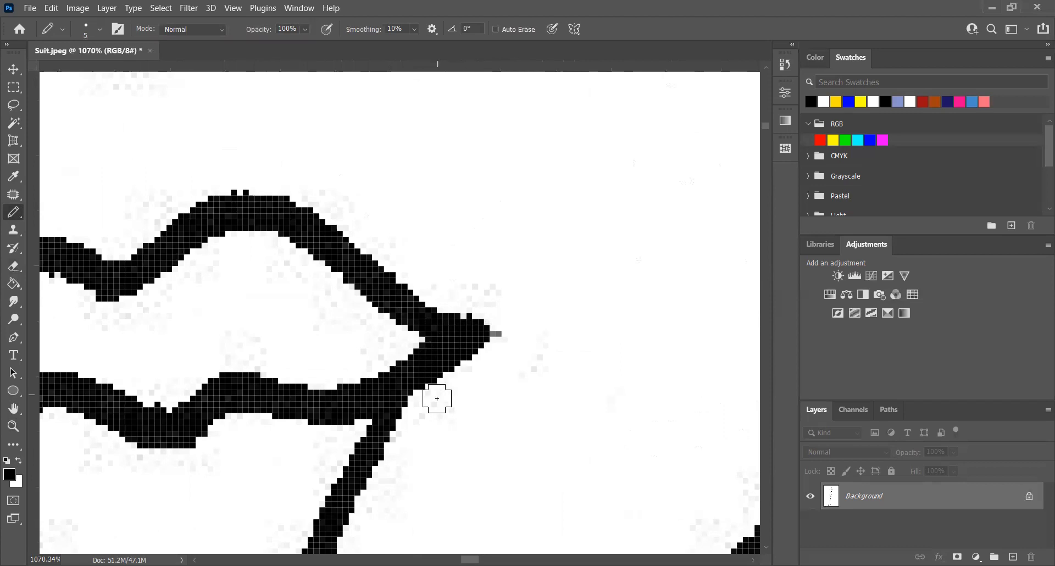
pyautogui.hotkey('ctrl', 'z')
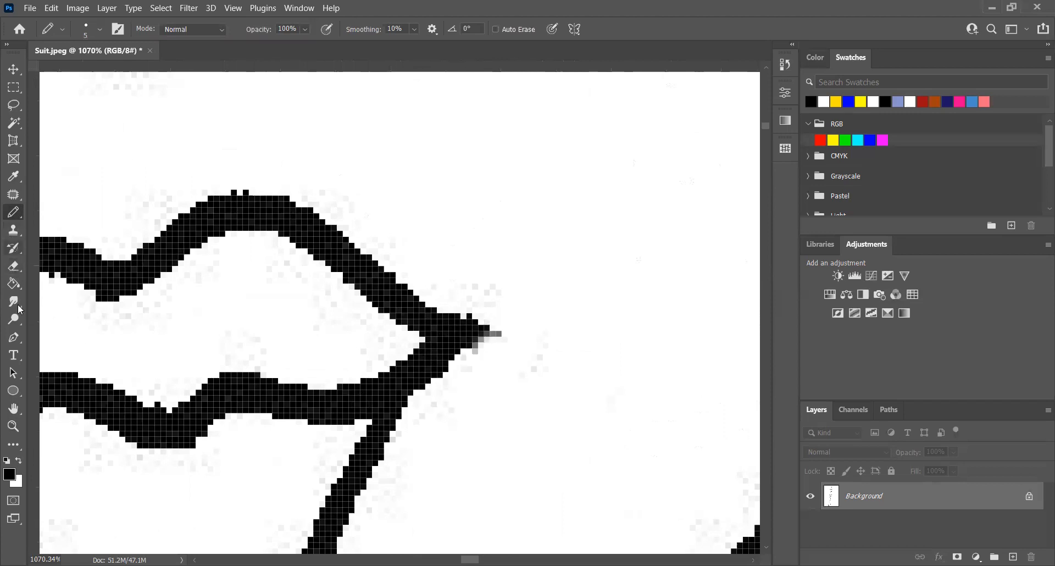
# Step: Erase the stray grey pixels sticking out from the right corner of the lips with the 10 px Eraser
pyautogui.click(14, 266)
pyautogui.moveTo(523, 352)
pyautogui.mouseDown()
pyautogui.moveTo(497, 378)
pyautogui.moveTo(520, 343)
pyautogui.moveTo(471, 389)
pyautogui.moveTo(514, 354)
pyautogui.moveTo(483, 287)
pyautogui.moveTo(492, 300)
pyautogui.mouseUp()
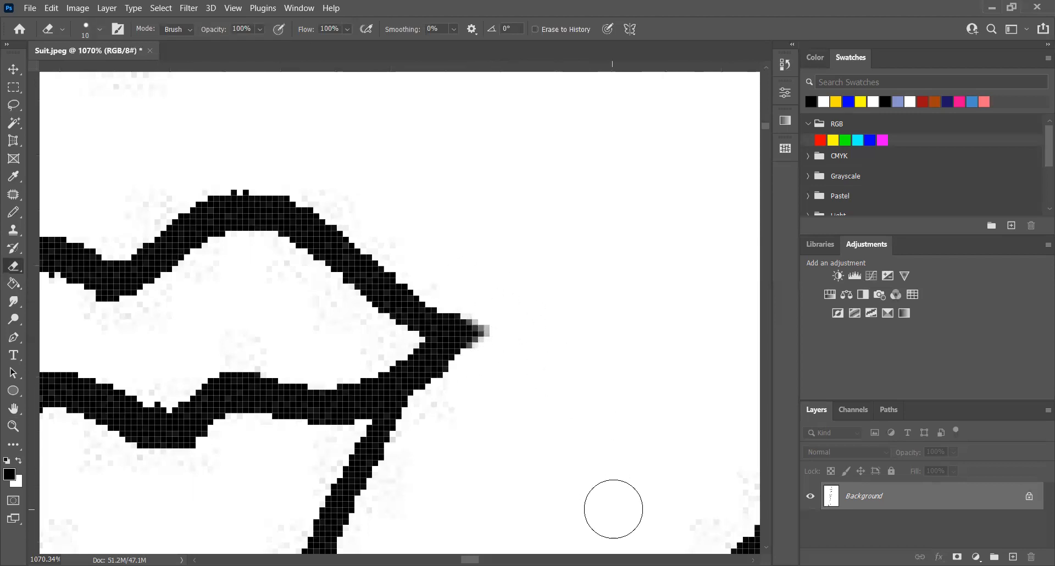
pyautogui.scroll(-5, 616, 514)
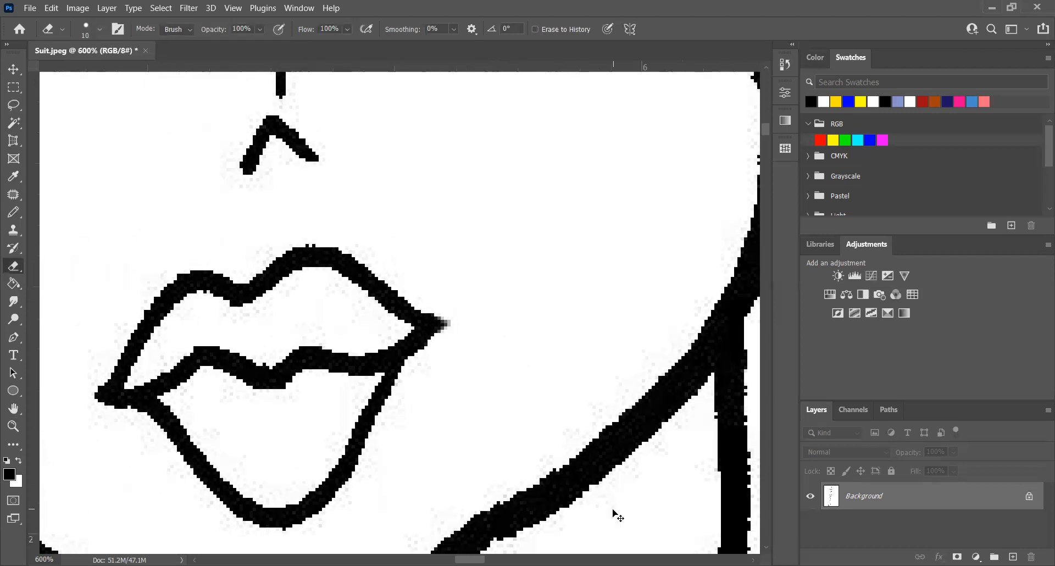
pyautogui.scroll(-2, 616, 514)
pyautogui.scroll(3, 610, 506)
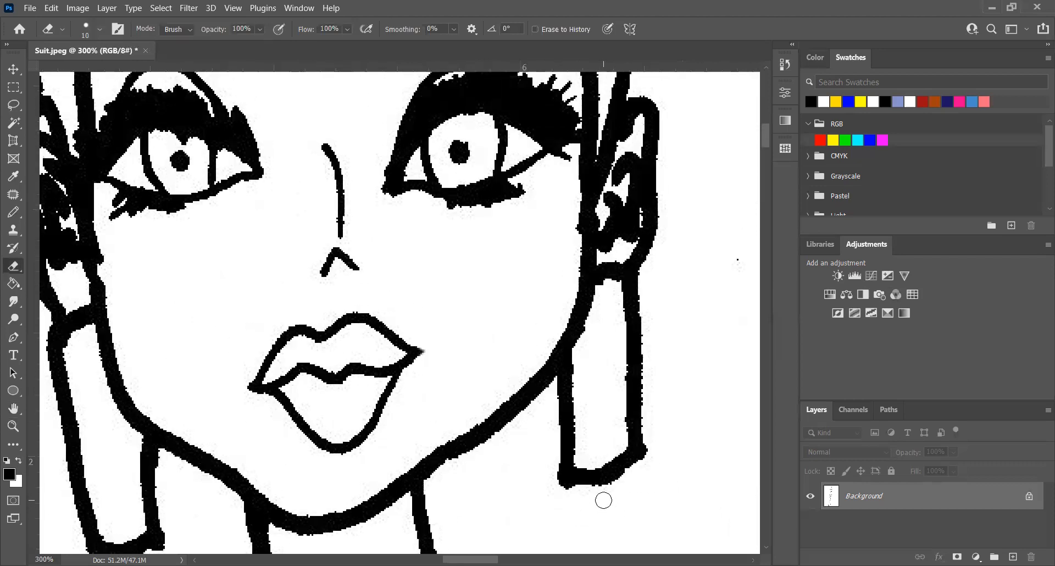
pyautogui.scroll(1, 603, 499)
# Step: Crop the page with the Perspective Crop tool to a narrow full-height frame close around the figure's bent elbow and opposite sleeve
pyautogui.hotkey('ctrl', '0')
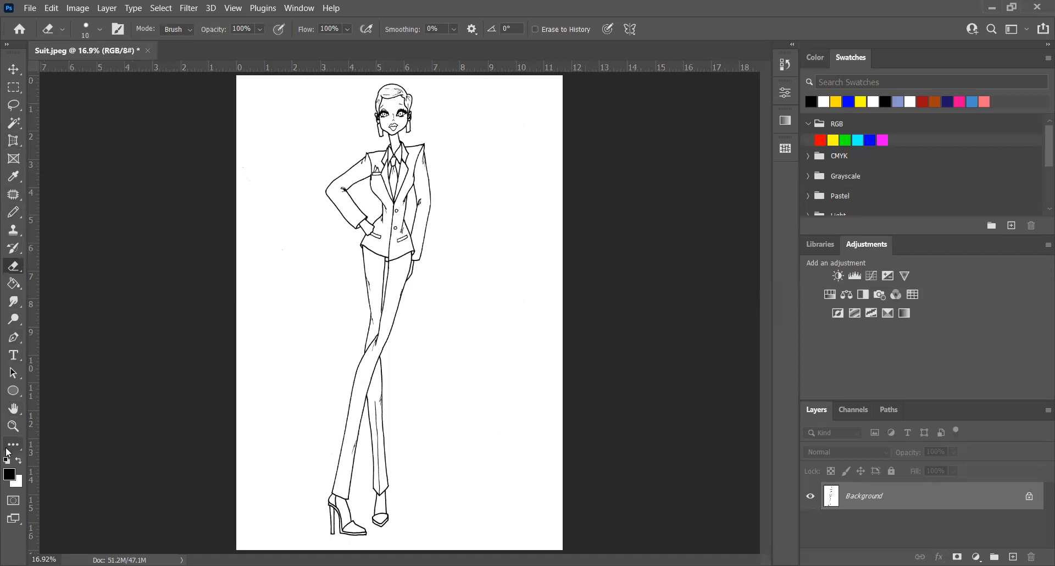
pyautogui.click(15, 144)
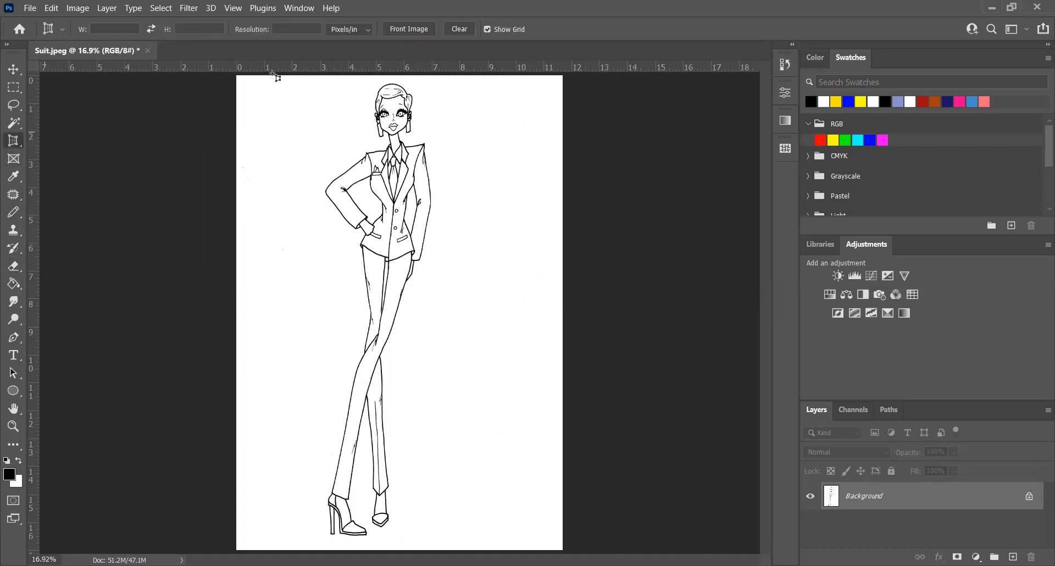
pyautogui.moveTo(253, 75)
pyautogui.mouseDown()
pyautogui.moveTo(378, 84)
pyautogui.moveTo(496, 169)
pyautogui.moveTo(554, 497)
pyautogui.moveTo(551, 550)
pyautogui.mouseUp()
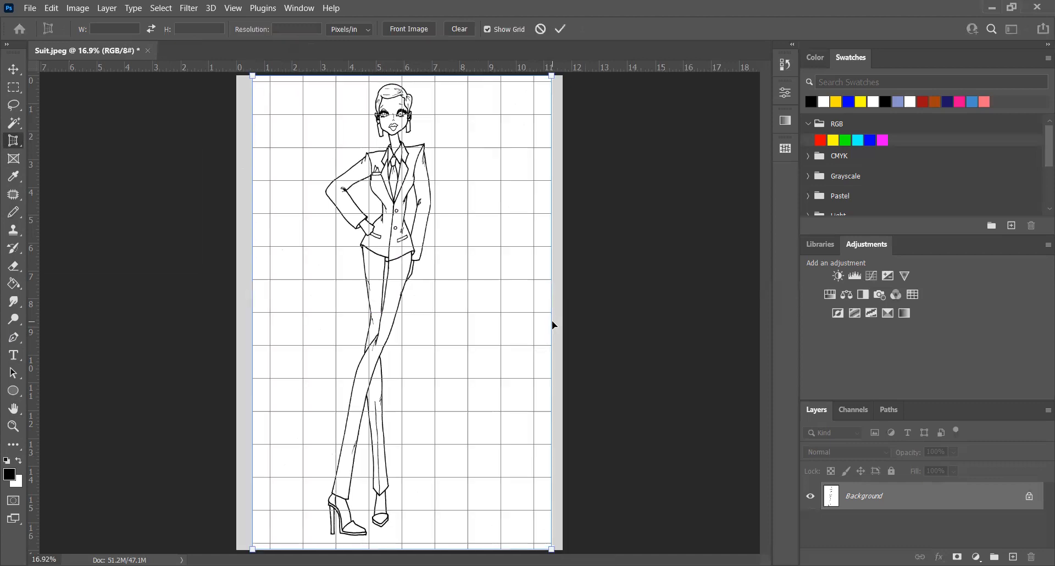
pyautogui.moveTo(551, 321); pyautogui.dragTo(453, 321)
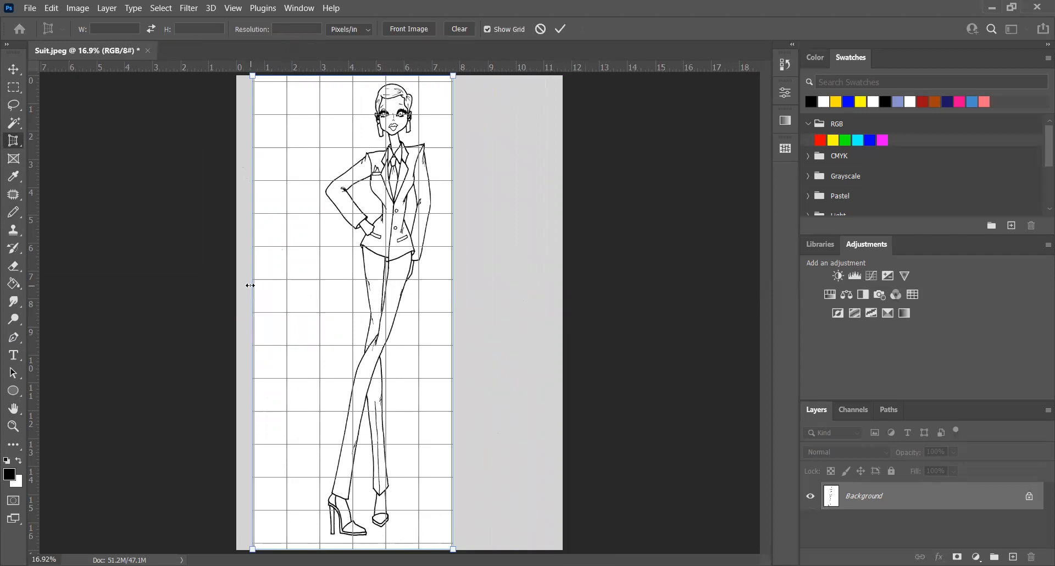
pyautogui.moveTo(256, 290); pyautogui.dragTo(316, 278)
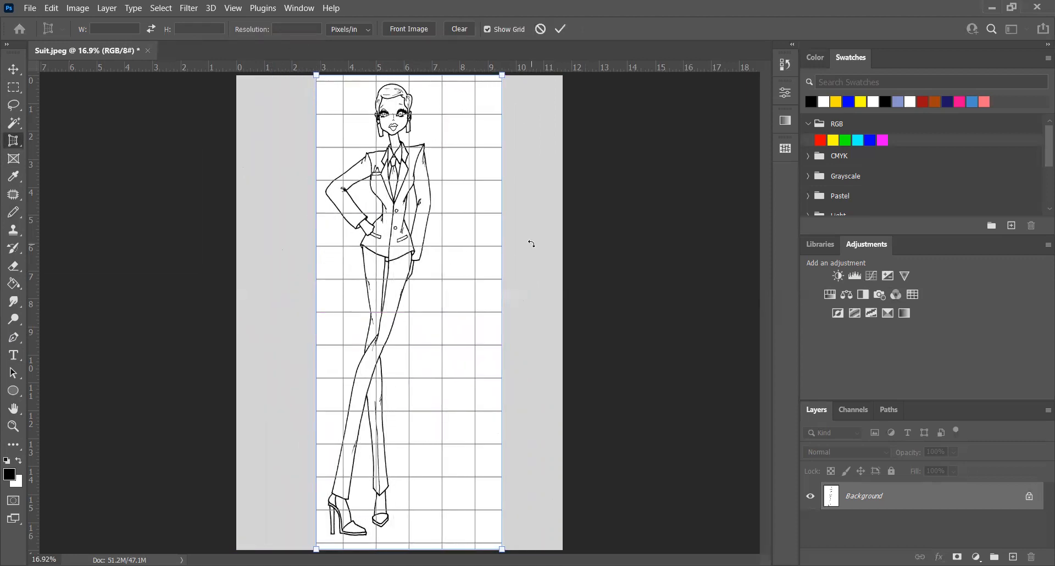
pyautogui.moveTo(498, 250); pyautogui.dragTo(449, 257)
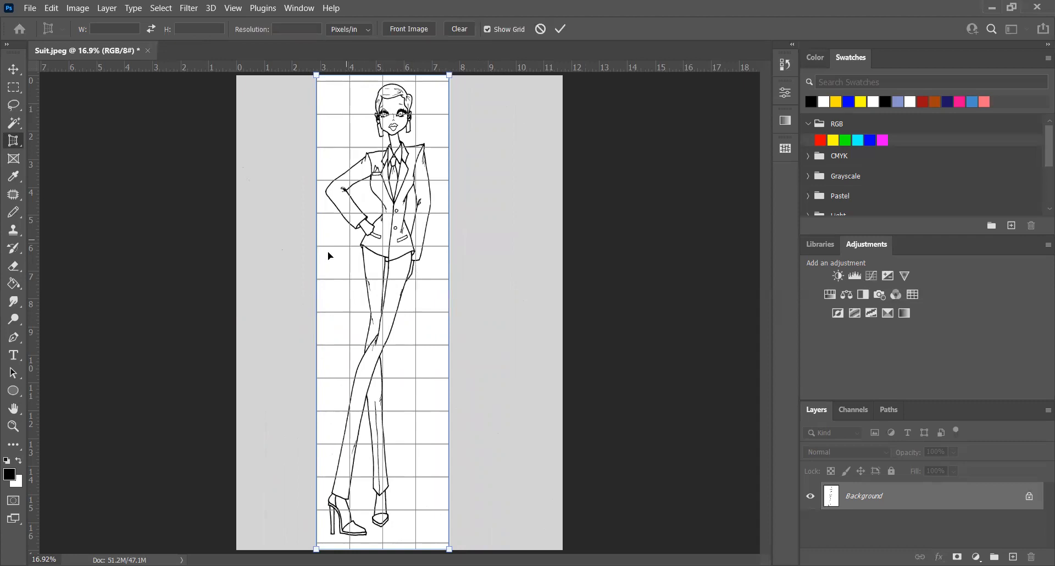
pyautogui.moveTo(314, 261)
pyautogui.mouseDown()
pyautogui.moveTo(295, 260)
pyautogui.moveTo(314, 269)
pyautogui.mouseUp()
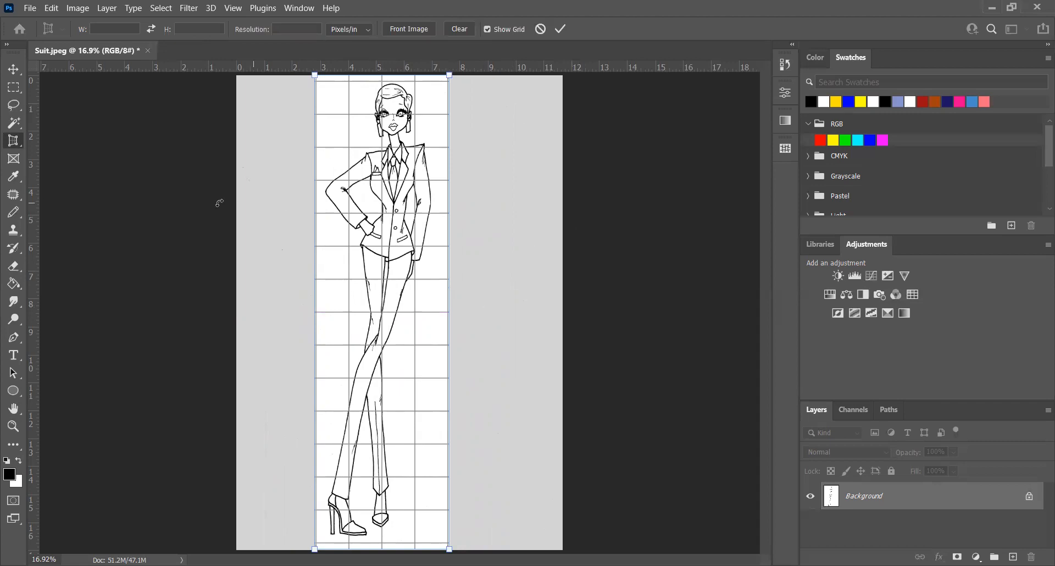
pyautogui.moveTo(315, 225); pyautogui.dragTo(321, 223)
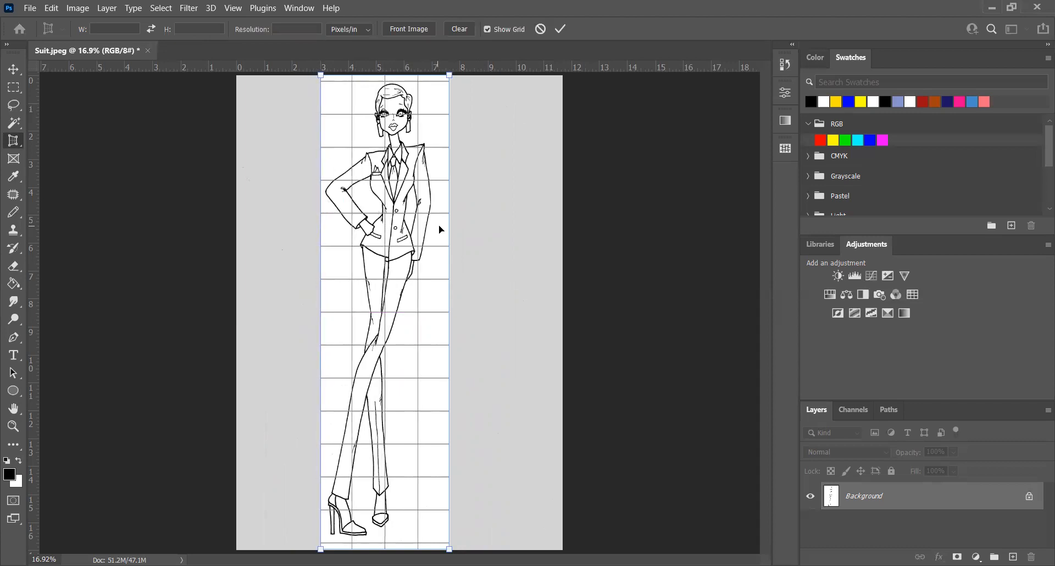
pyautogui.moveTo(451, 231); pyautogui.dragTo(444, 230)
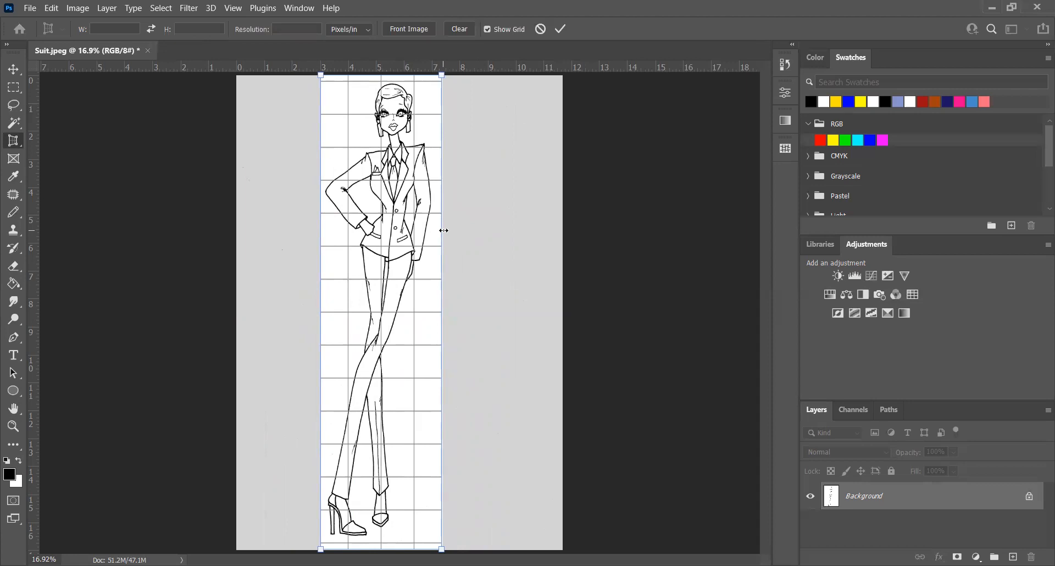
pyautogui.press('Return')
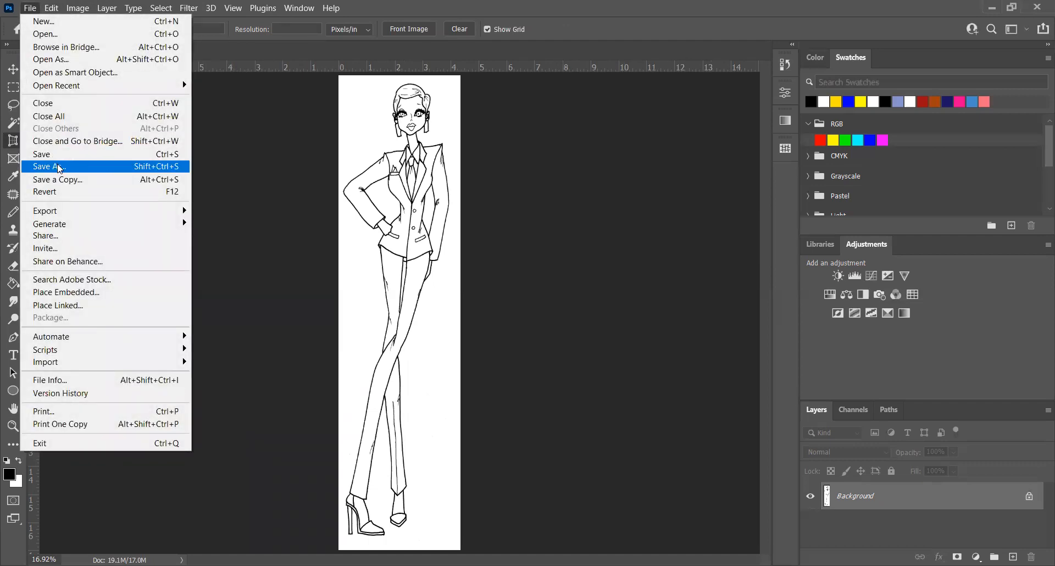
# Step: Start saving the drawing on the computer under the file name Suit in Photoshop (PSD) format
pyautogui.click(60, 168)
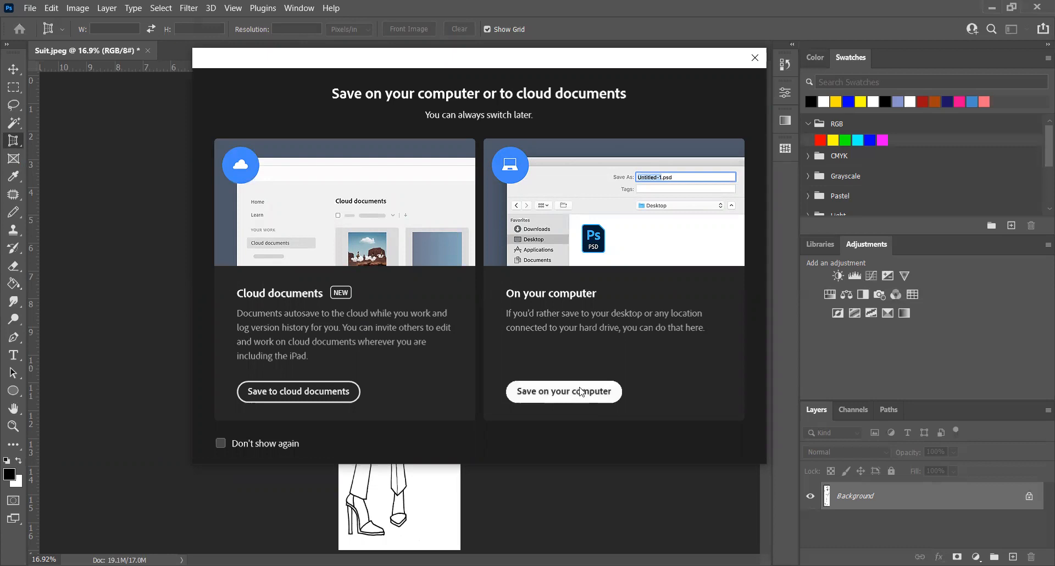
pyautogui.click(579, 391)
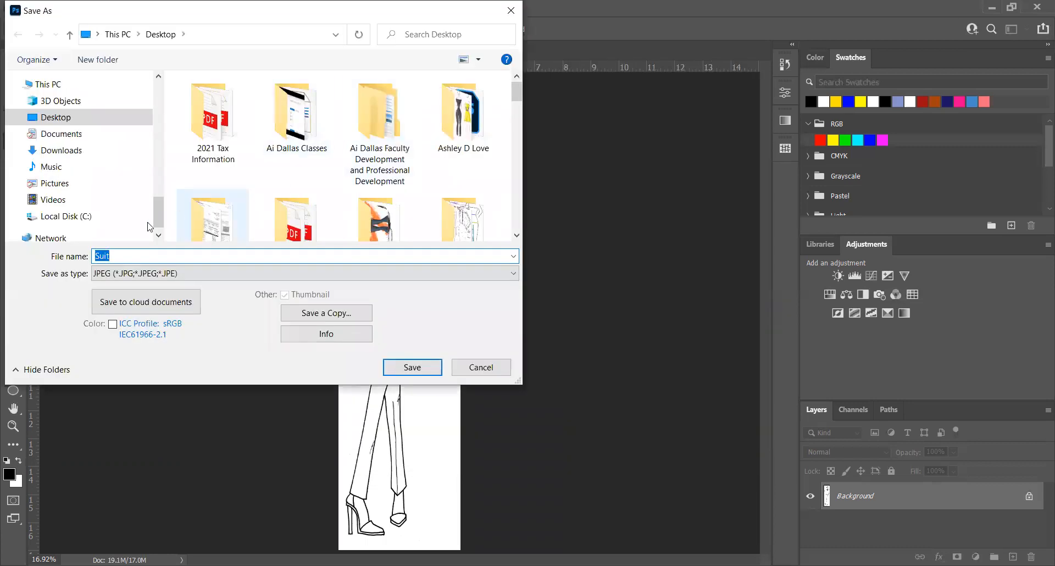
pyautogui.click(123, 273)
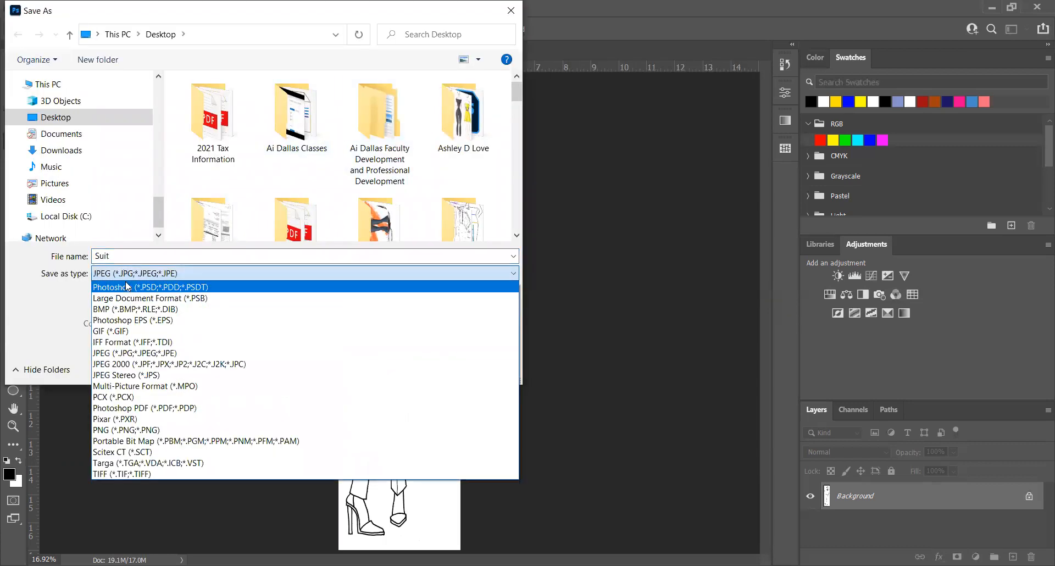
pyautogui.click(130, 287)
pyautogui.click(126, 254)
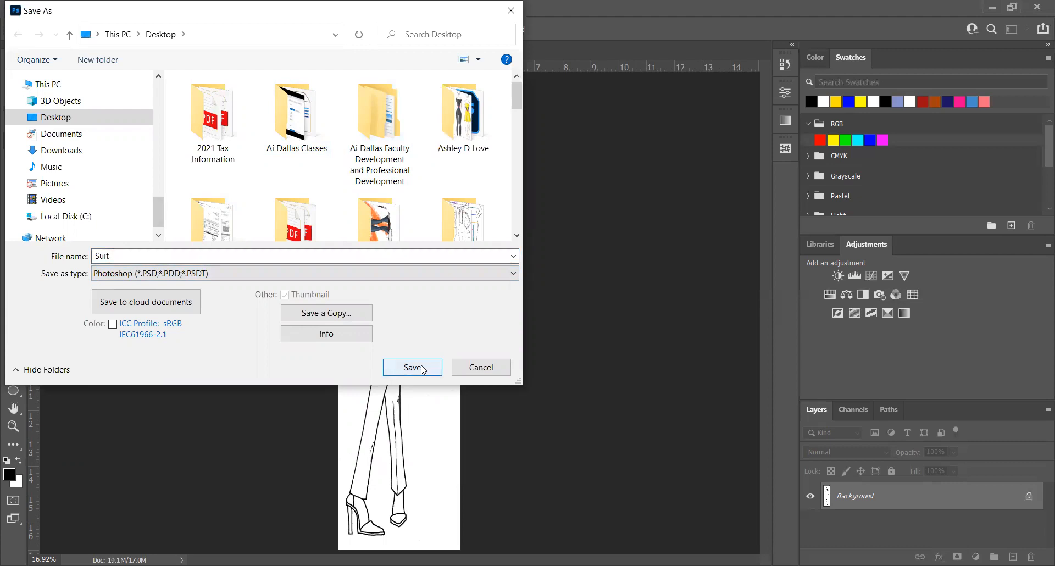
# Step: Create a folder named Suits on the Desktop and open it as the save location
pyautogui.scroll(-8, 406, 178)
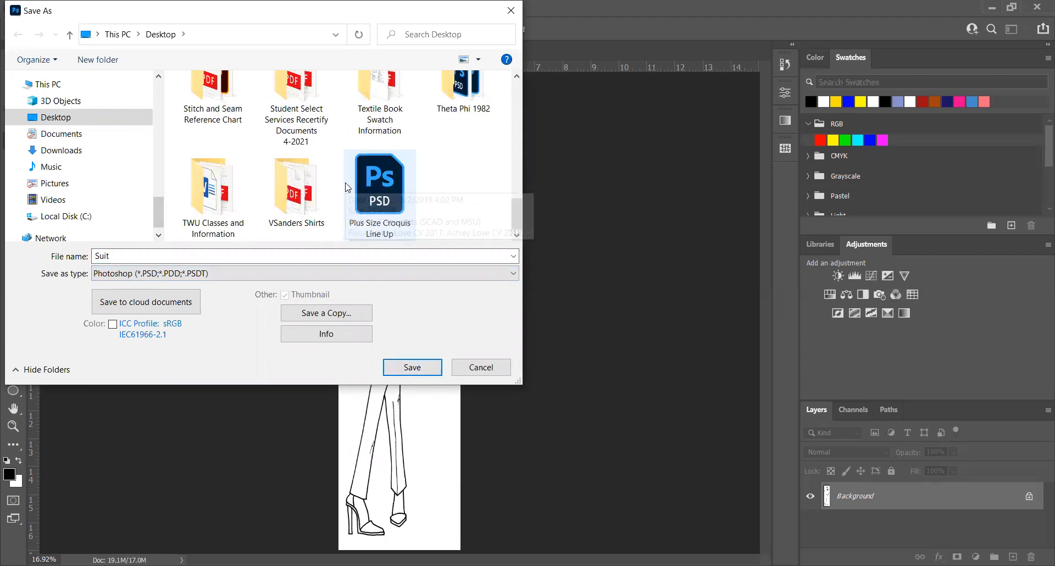
pyautogui.rightClick(454, 162)
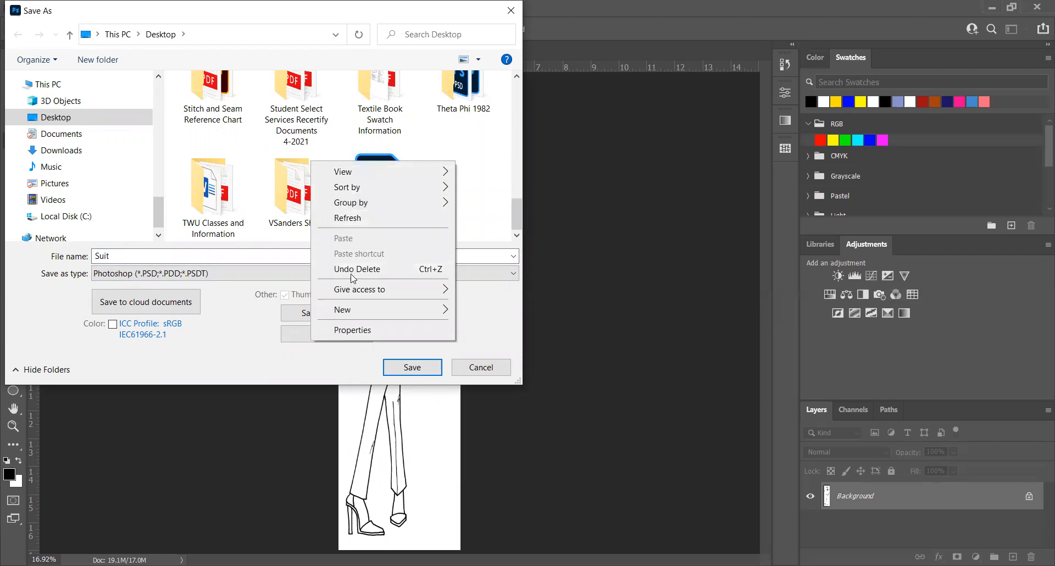
pyautogui.moveTo(361, 312)
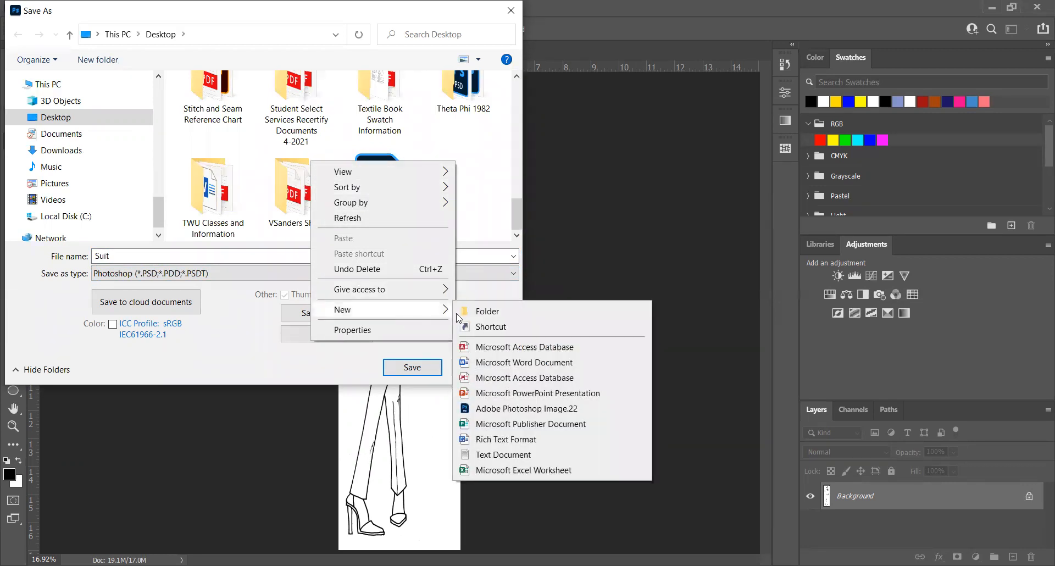
pyautogui.click(479, 318)
pyautogui.write('Su')
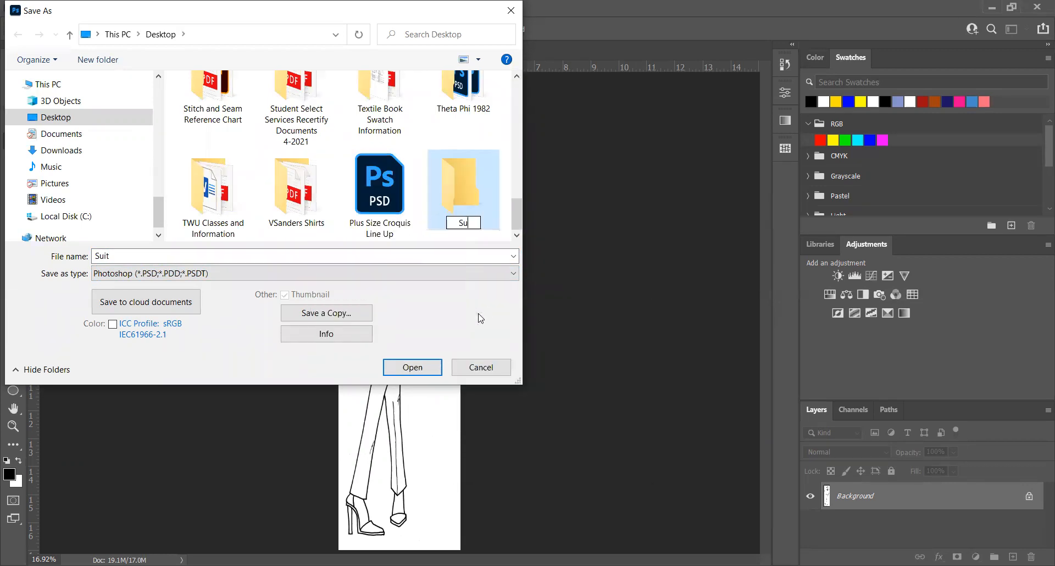
pyautogui.write('its')
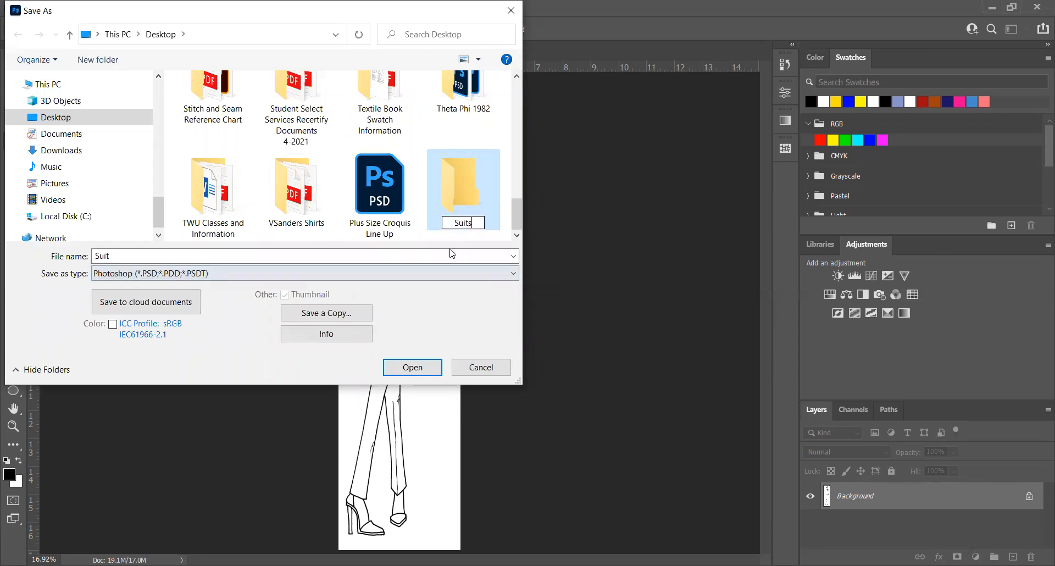
pyautogui.click(413, 367)
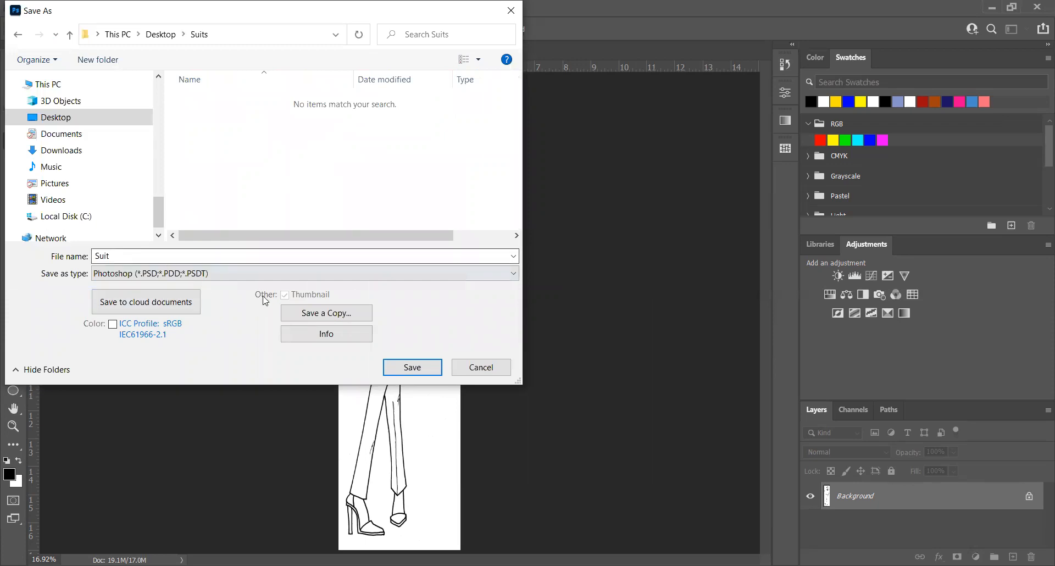
# Step: Save the PSD in the Suits folder, and save the drawing there again as a JPEG named Suit at Maximum quality 12
pyautogui.click(412, 367)
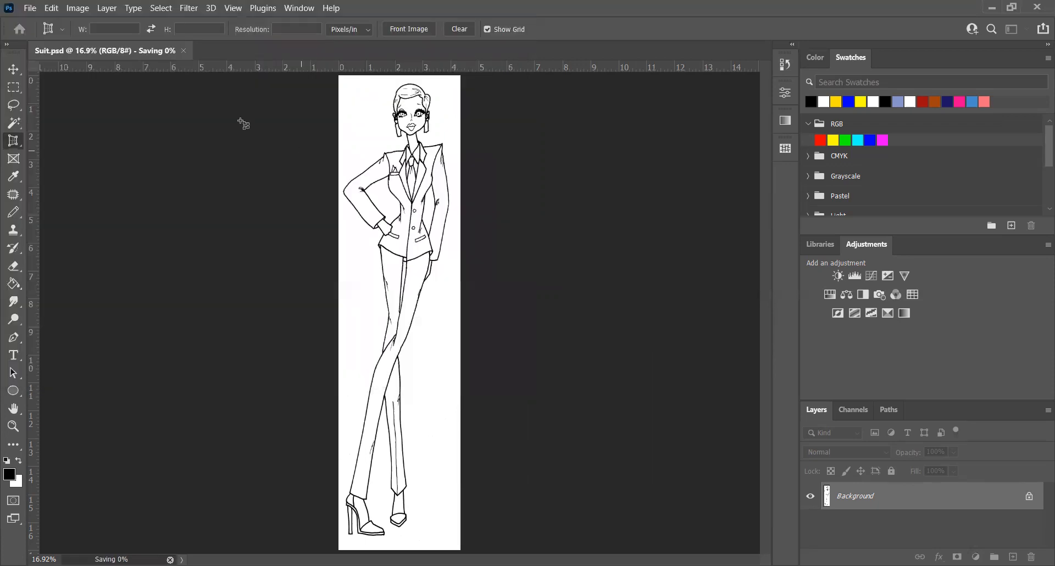
pyautogui.click(30, 8)
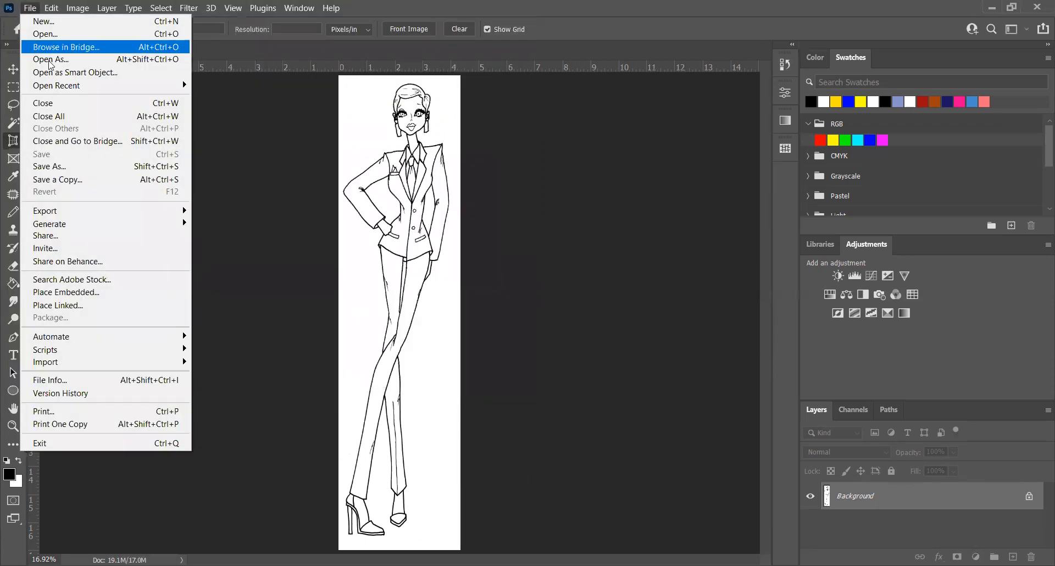
pyautogui.click(68, 172)
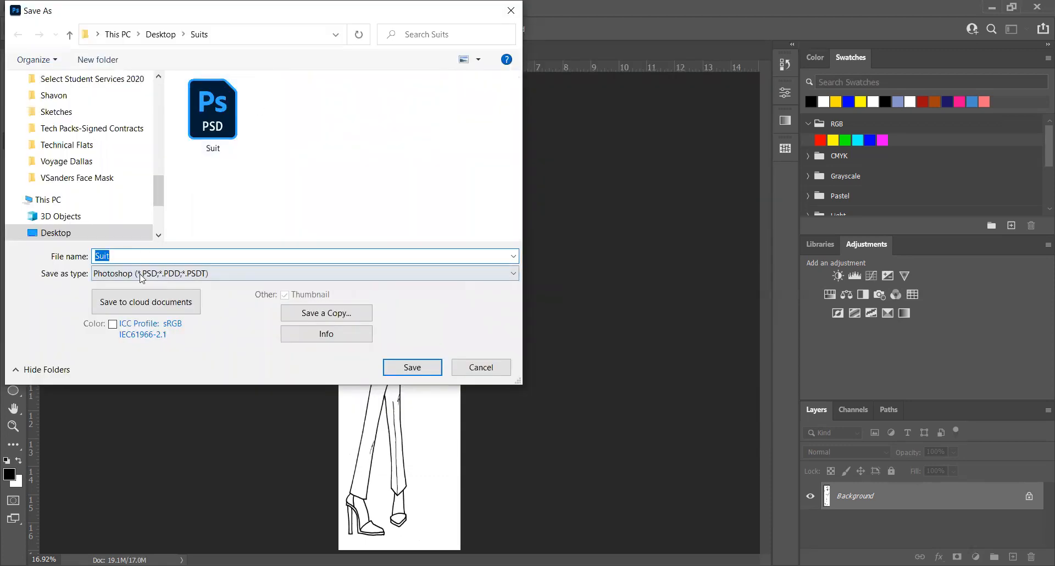
pyautogui.click(141, 275)
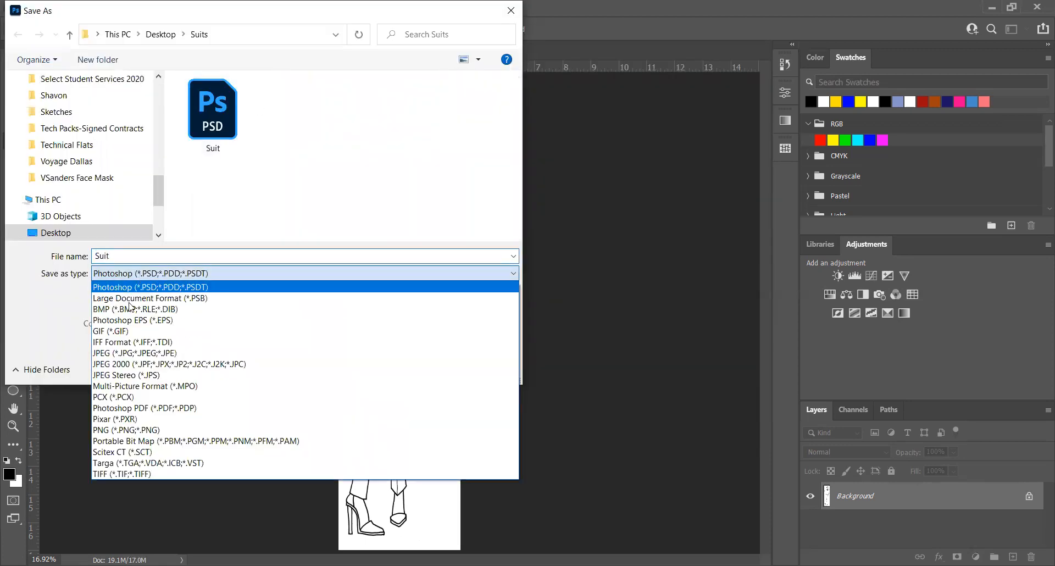
pyautogui.click(126, 355)
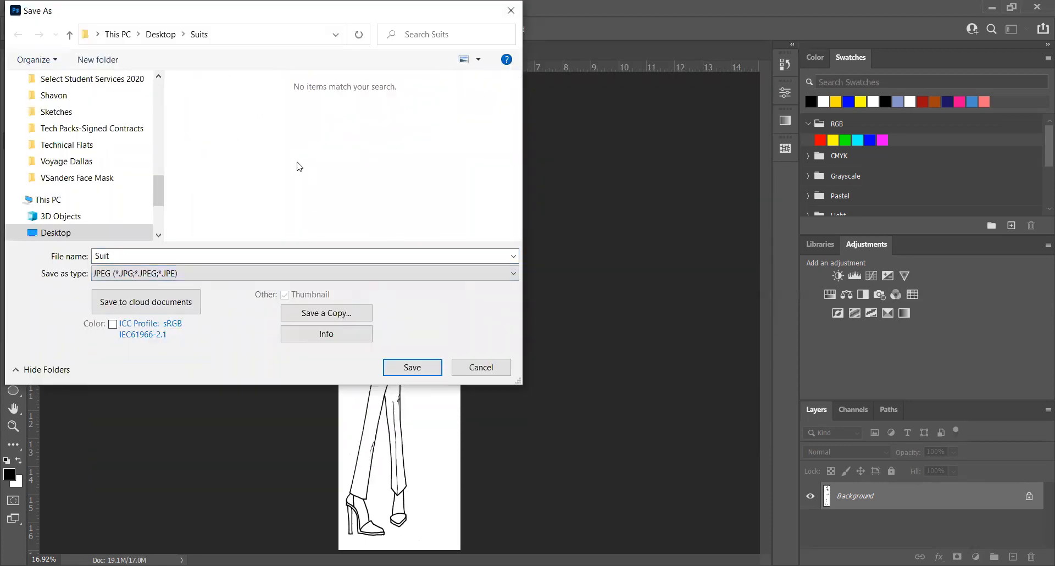
pyautogui.click(417, 369)
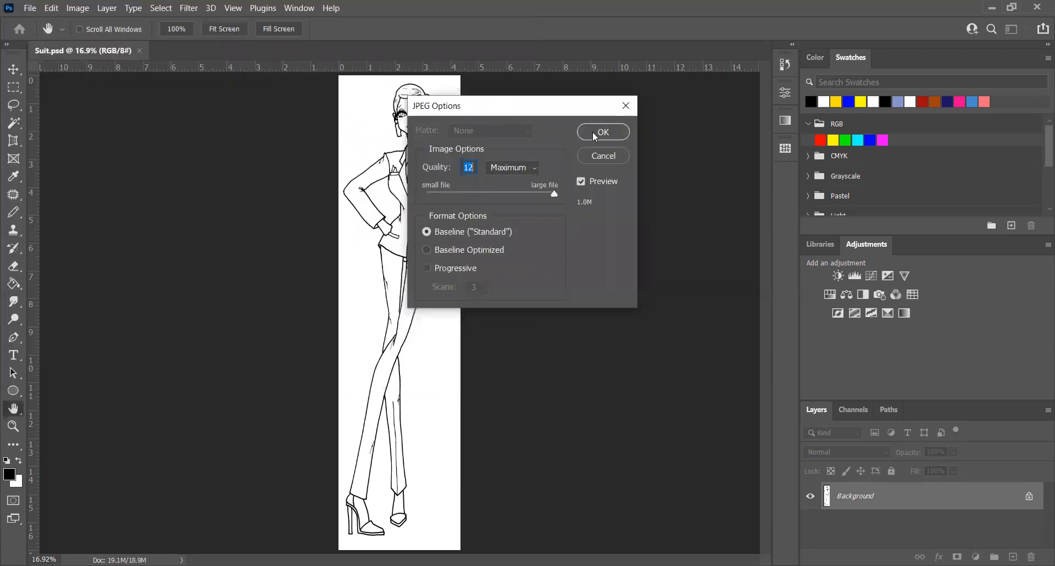
pyautogui.click(603, 132)
pyautogui.press('c')
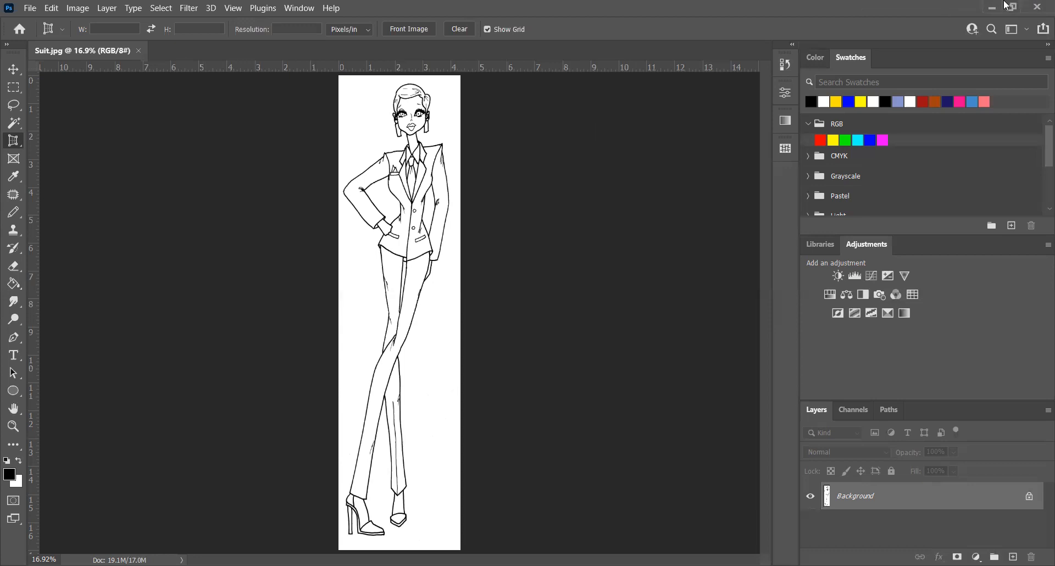
# Step: Close Photoshop, switch to Illustrator and open the Suit JPEG from the Suits folder on the Desktop
pyautogui.click(1036, 7)
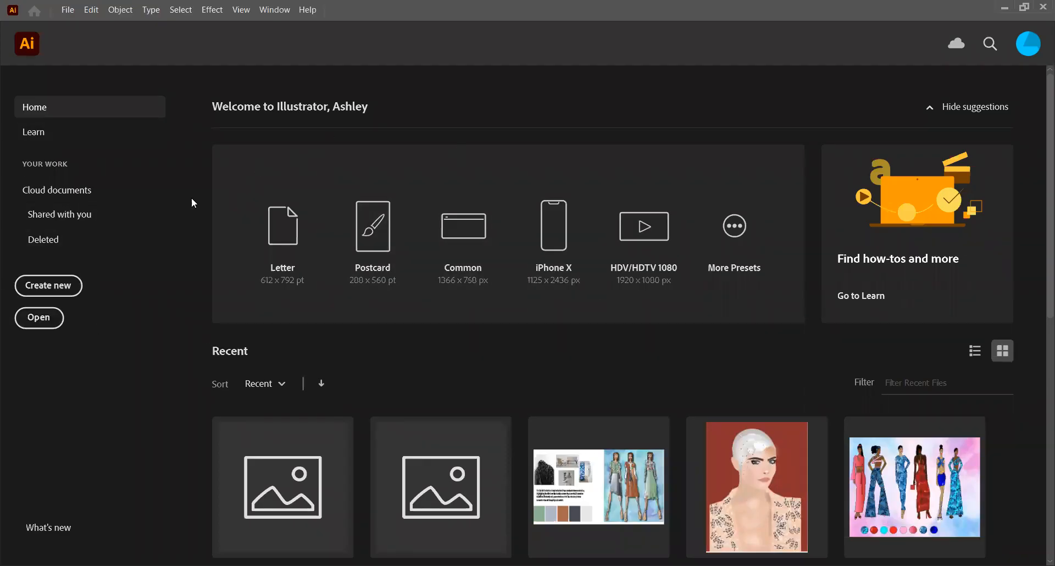
pyautogui.click(34, 320)
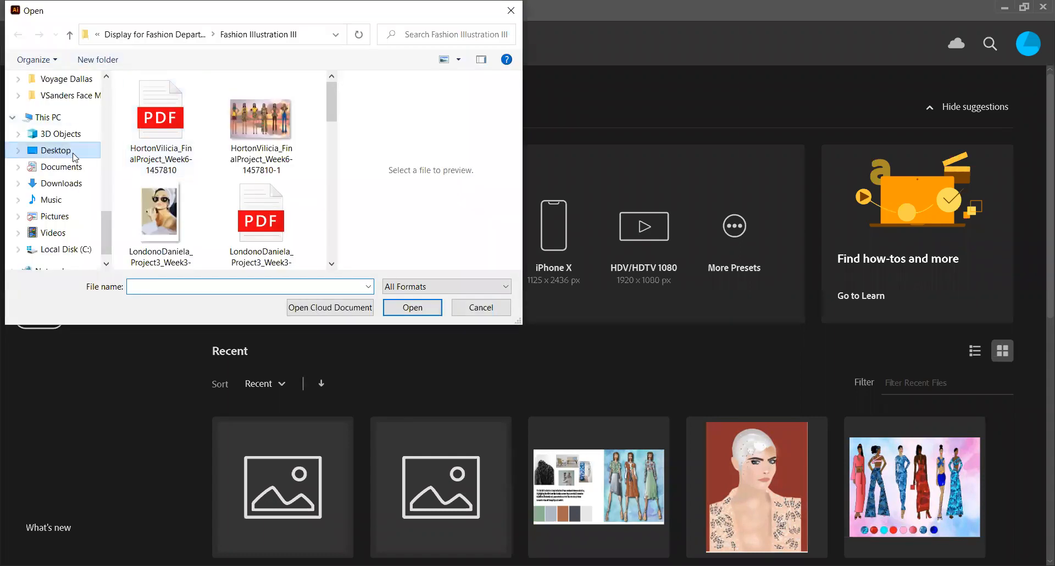
pyautogui.scroll(6, 83, 164)
pyautogui.scroll(8, 85, 175)
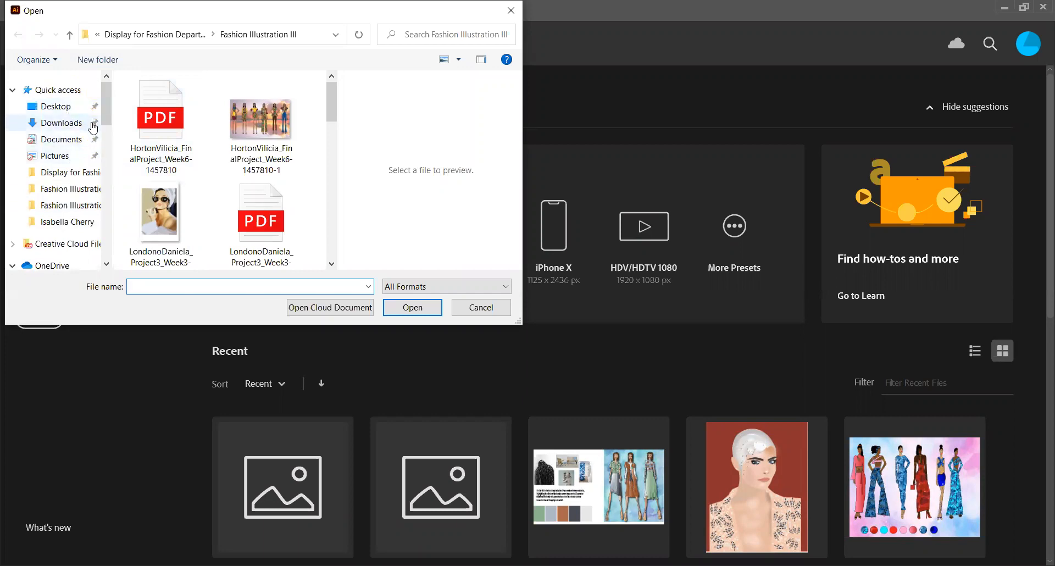
pyautogui.moveTo(106, 105)
pyautogui.mouseDown()
pyautogui.moveTo(112, 213)
pyautogui.moveTo(108, 101)
pyautogui.mouseUp()
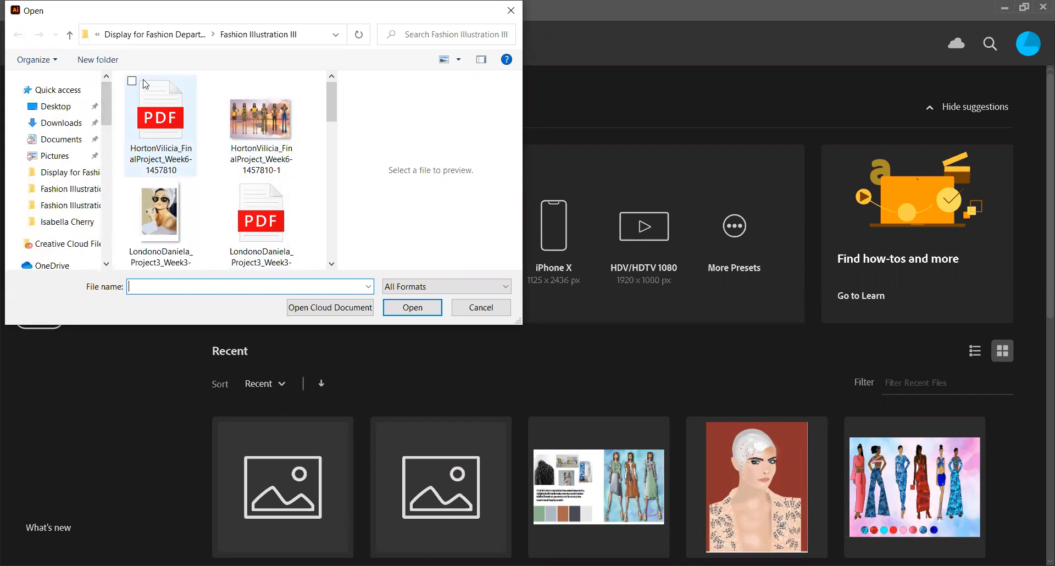
pyautogui.click(55, 106)
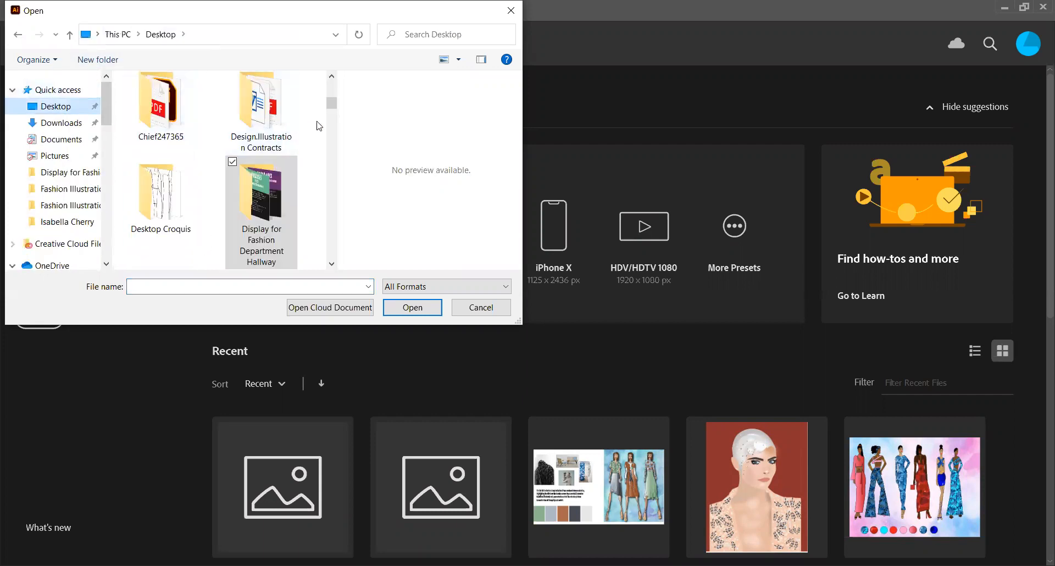
pyautogui.click(333, 125)
pyautogui.moveTo(333, 122); pyautogui.dragTo(333, 143)
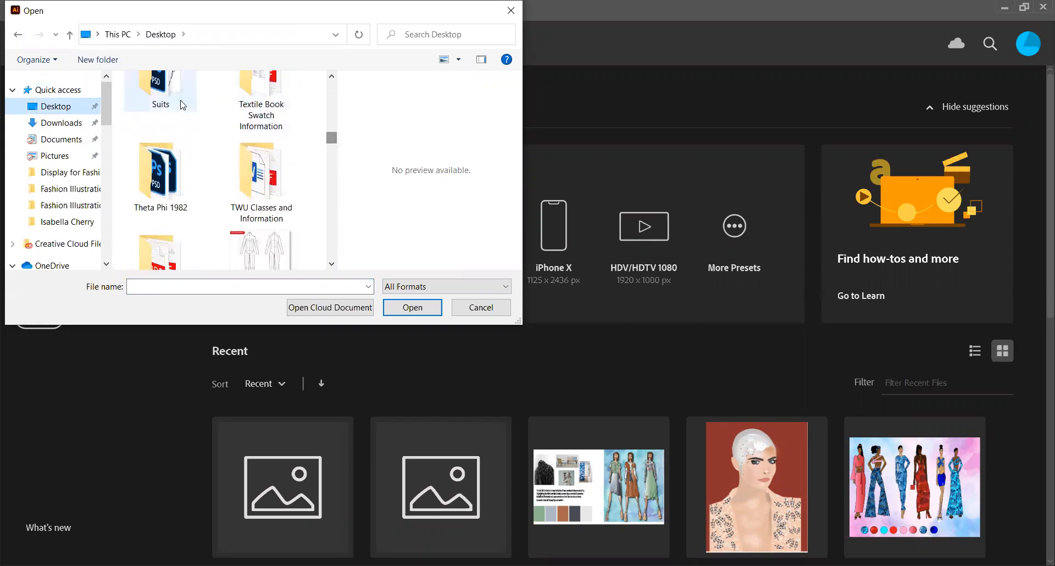
pyautogui.doubleClick(178, 103)
pyautogui.click(177, 115)
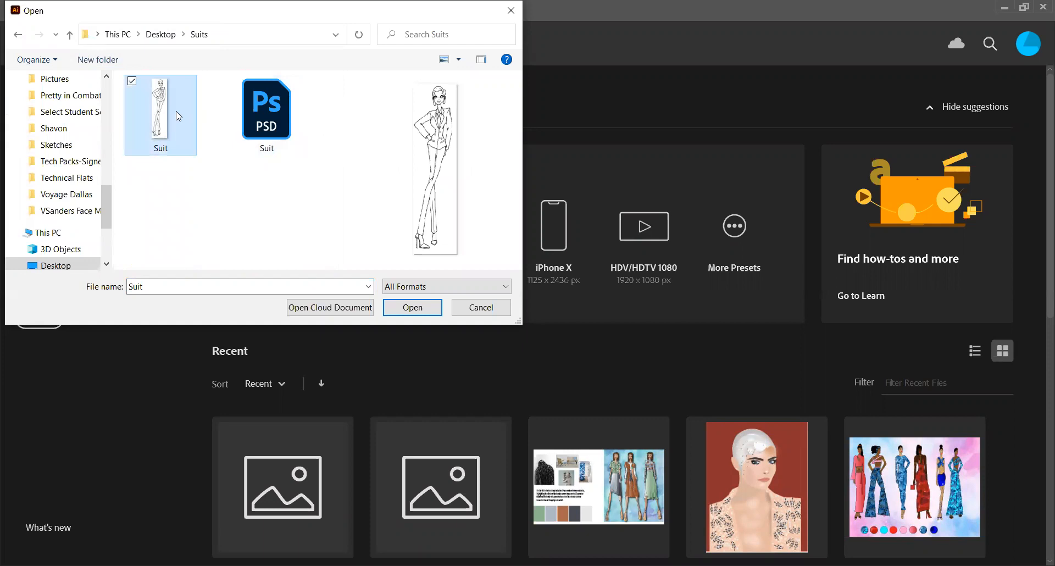
pyautogui.click(429, 305)
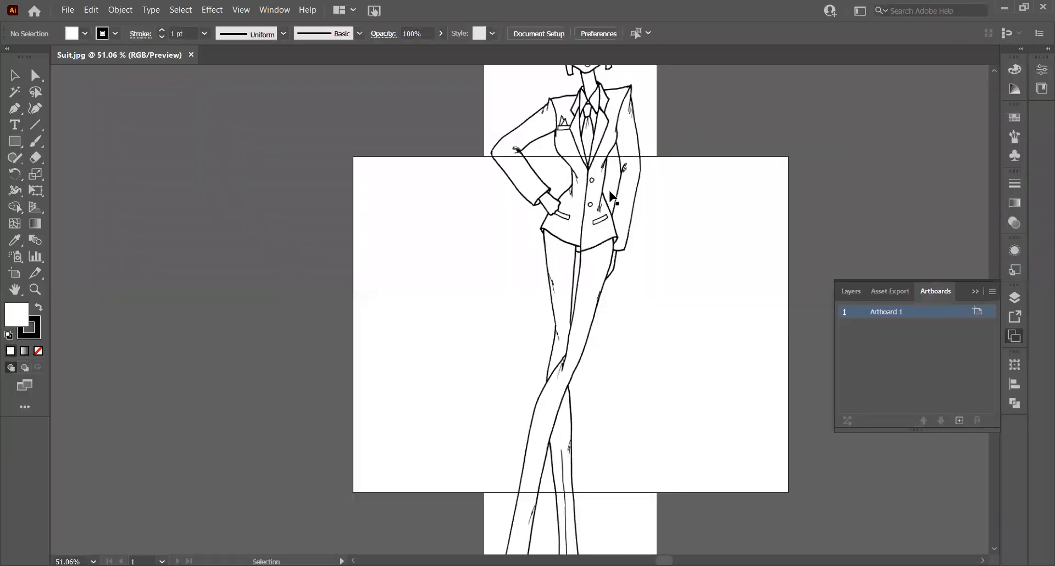
# Step: Change Artboard 1 to the Tabloid preset in portrait orientation, 11 in wide and 17 in high
pyautogui.scroll(1, 721, 223)
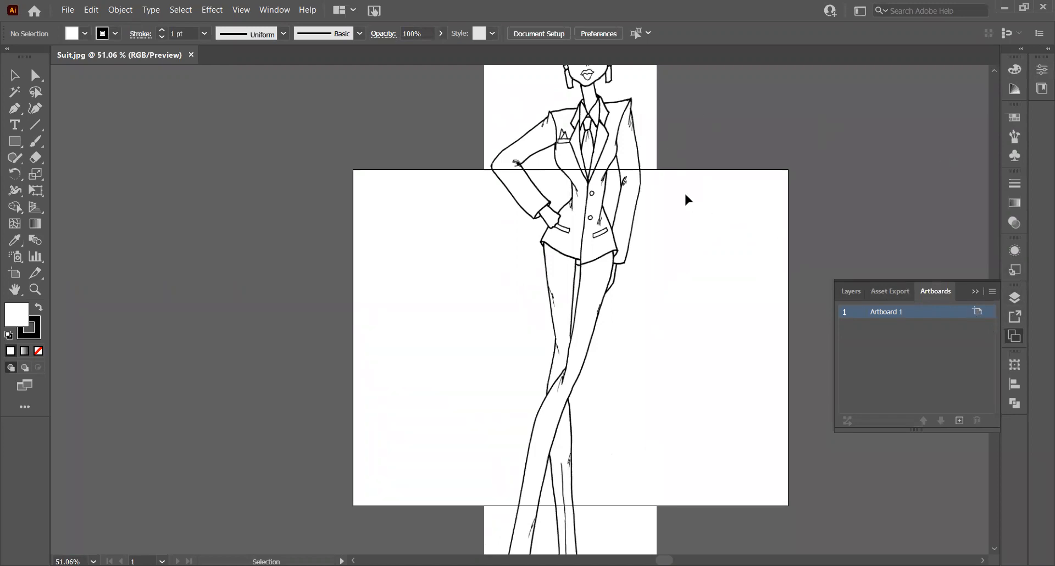
pyautogui.scroll(5, 689, 199)
pyautogui.scroll(-10, 690, 201)
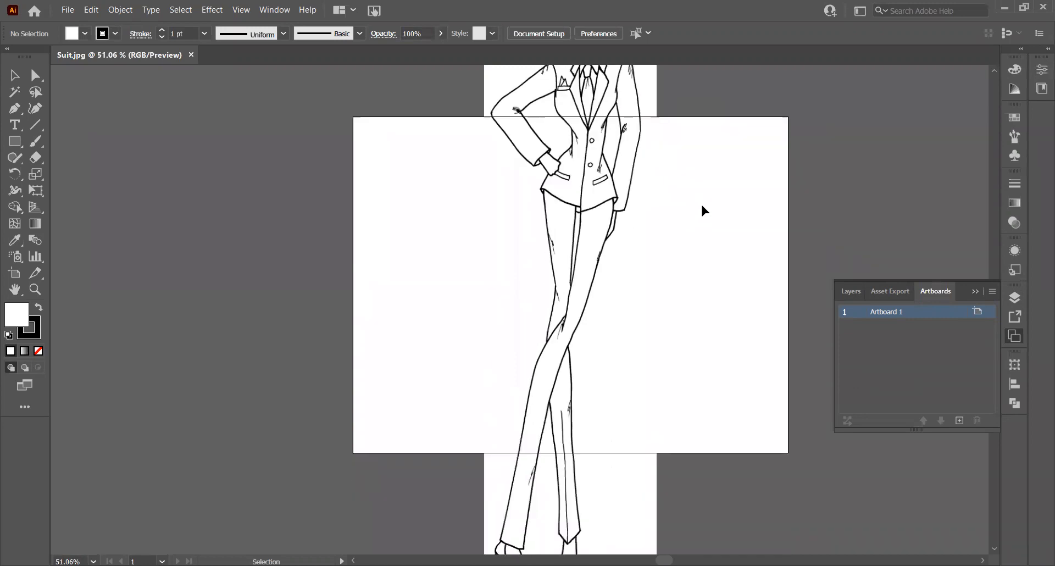
pyautogui.scroll(10, 701, 207)
pyautogui.scroll(-4, 702, 209)
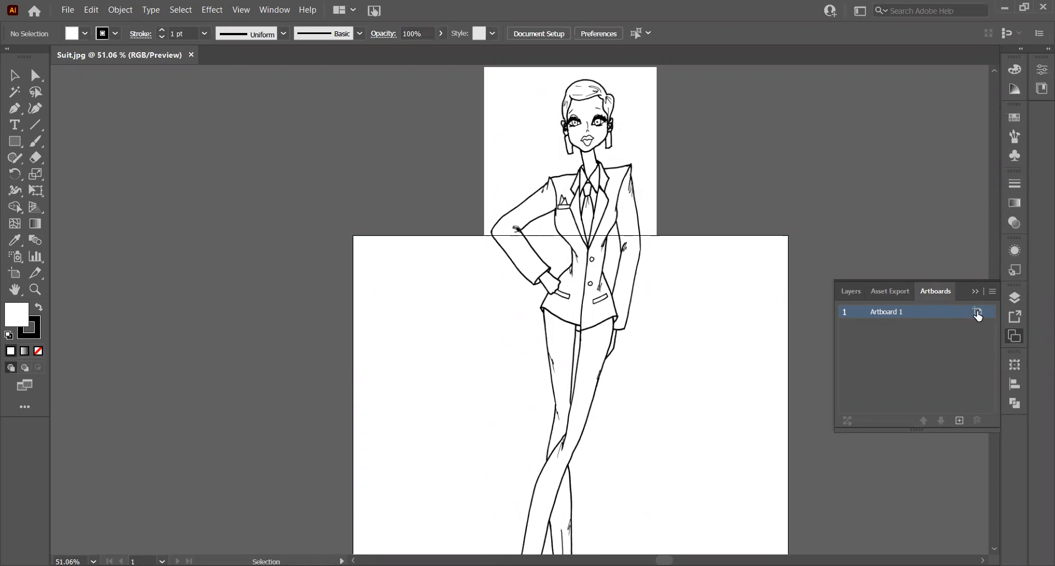
pyautogui.click(978, 314)
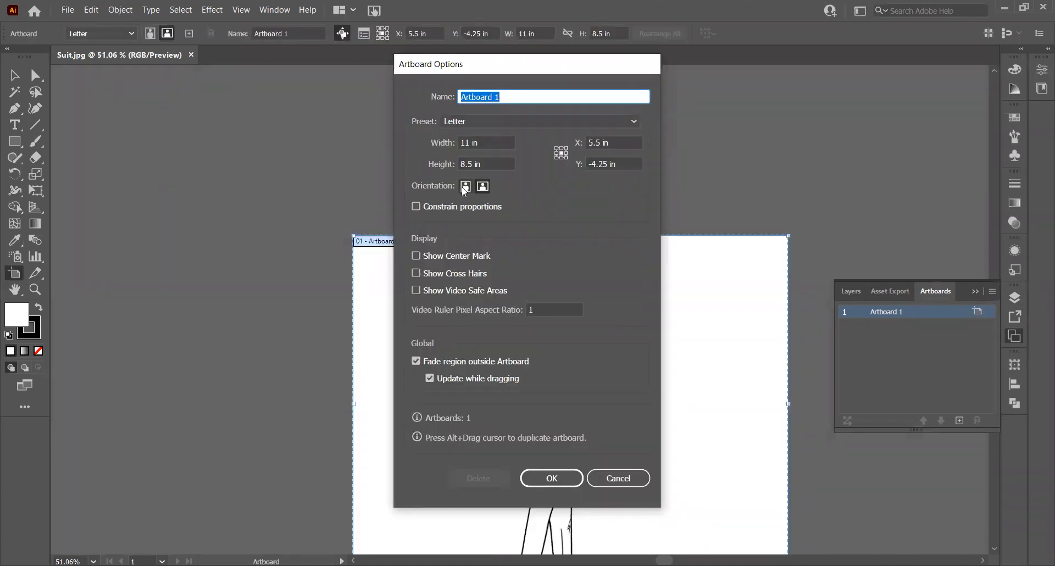
pyautogui.click(480, 127)
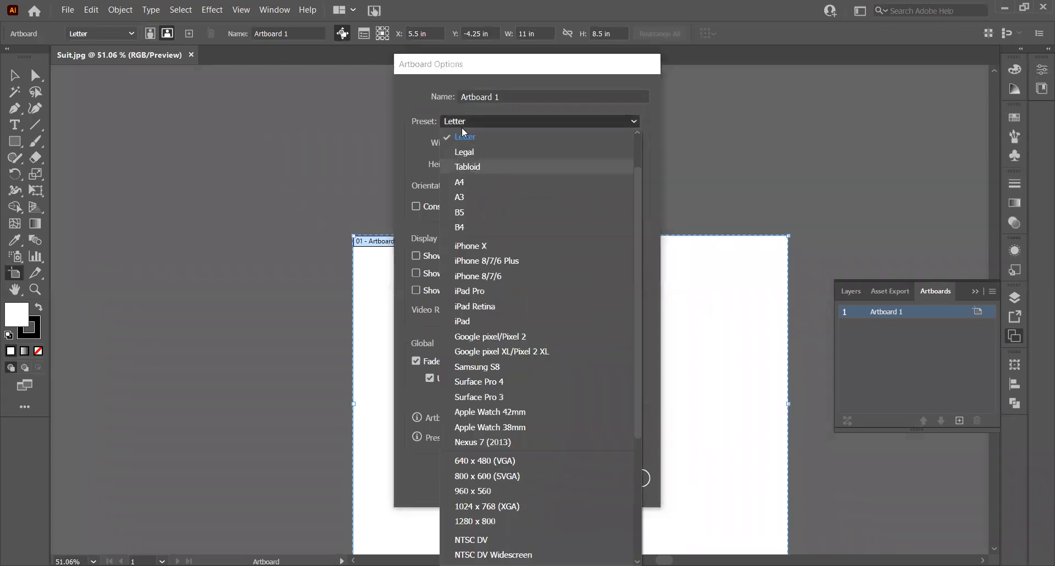
pyautogui.click(473, 164)
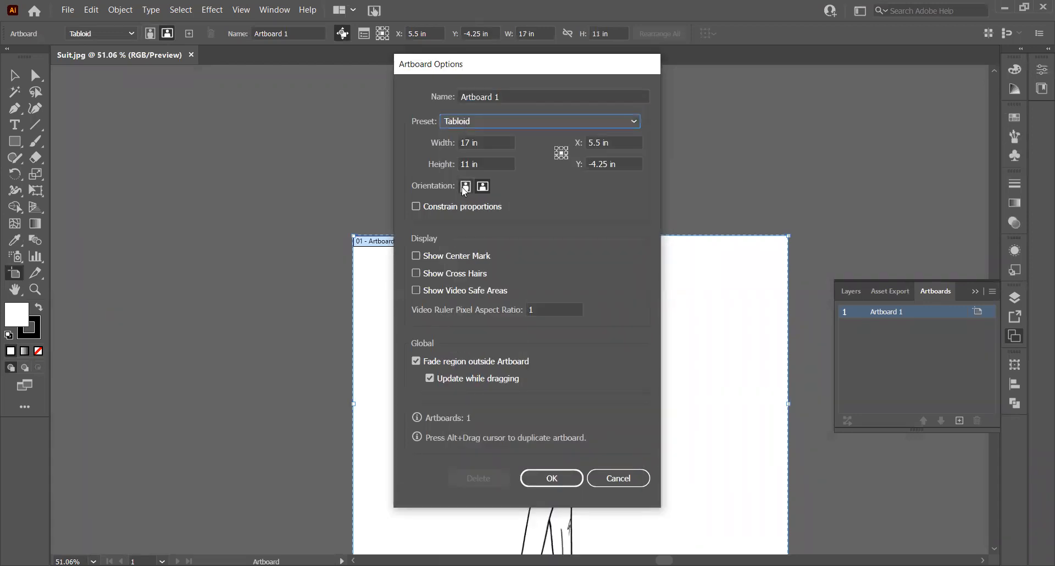
pyautogui.click(464, 188)
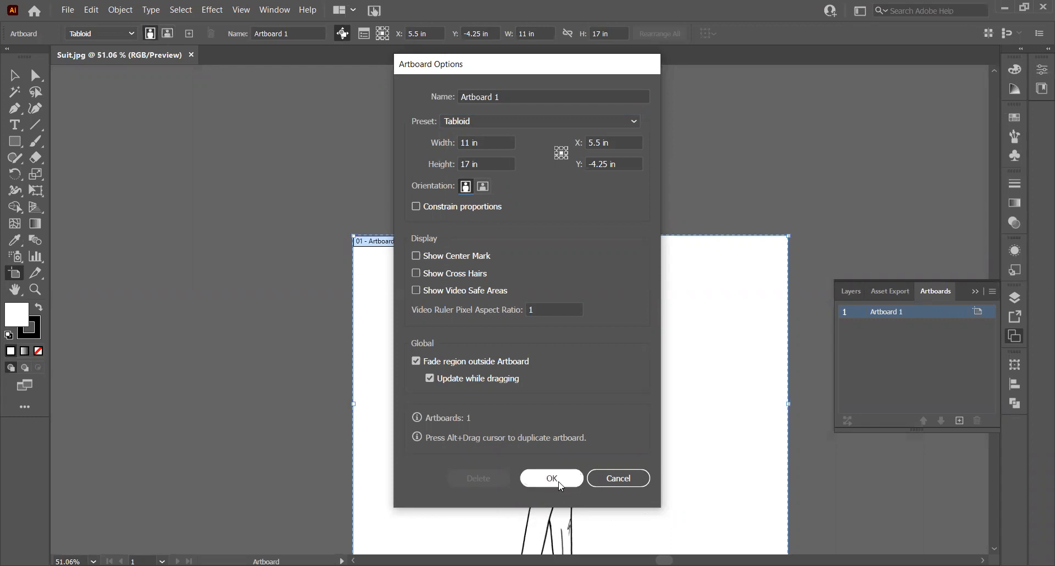
pyautogui.press('Return')
pyautogui.scroll(-5, 608, 375)
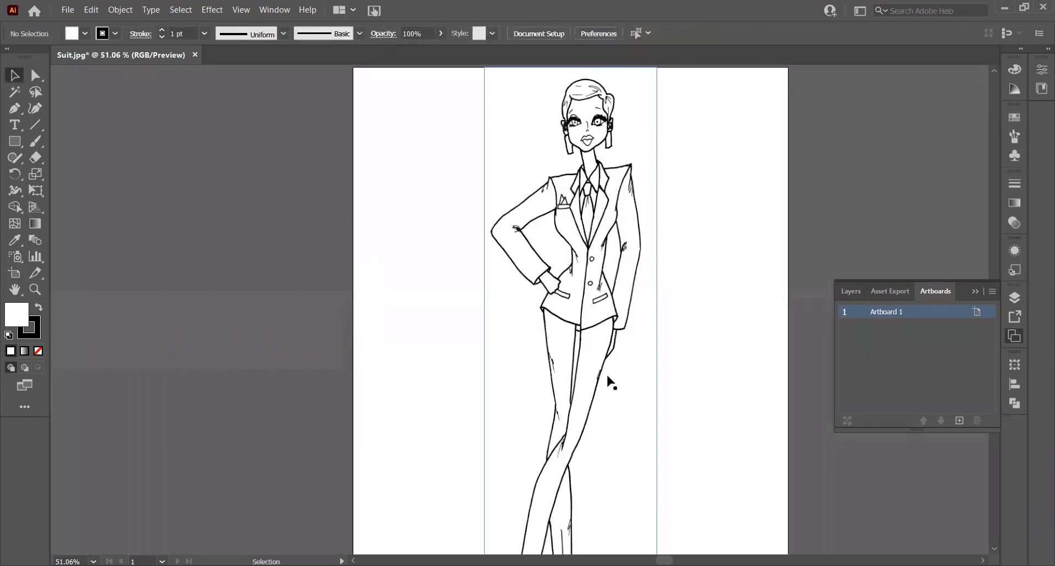
pyautogui.scroll(1, 612, 386)
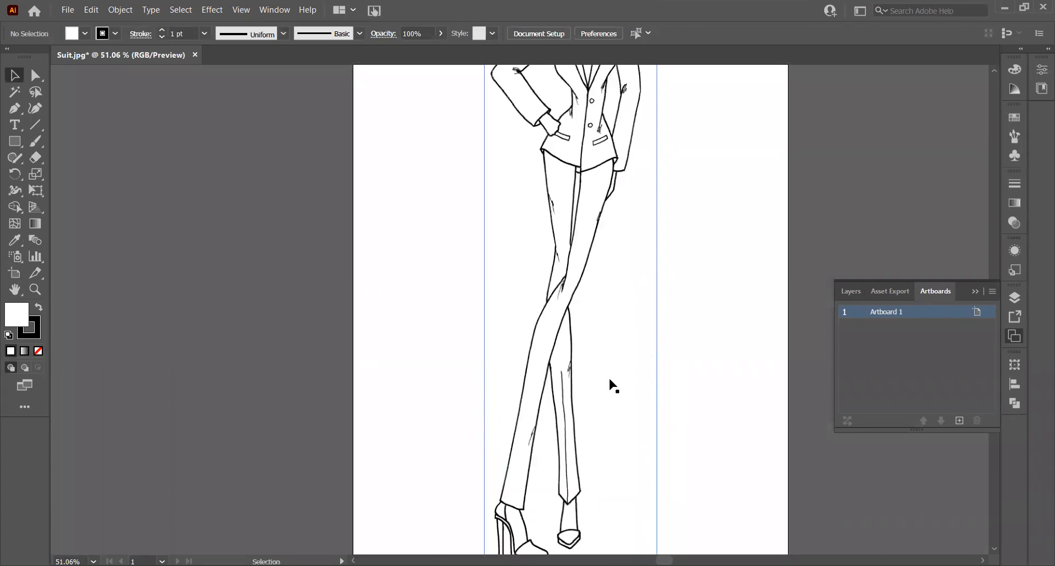
pyautogui.scroll(2, 614, 384)
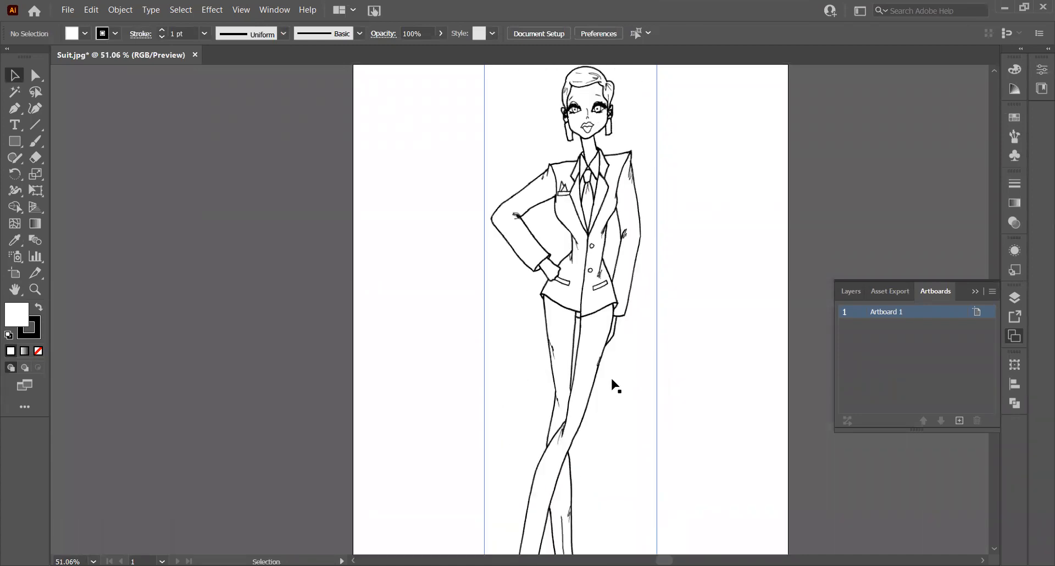
pyautogui.scroll(-1, 616, 387)
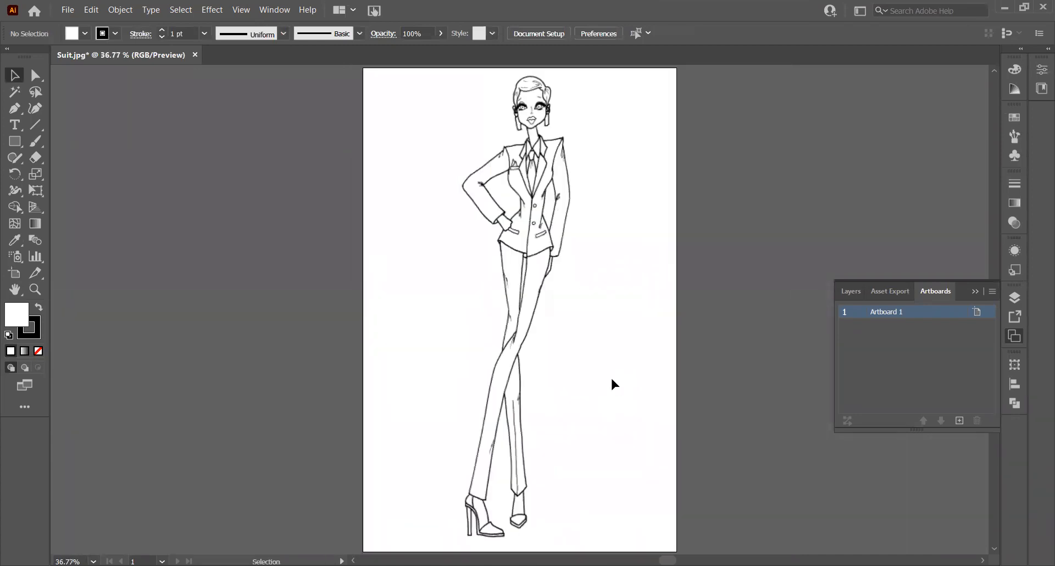
pyautogui.click(975, 291)
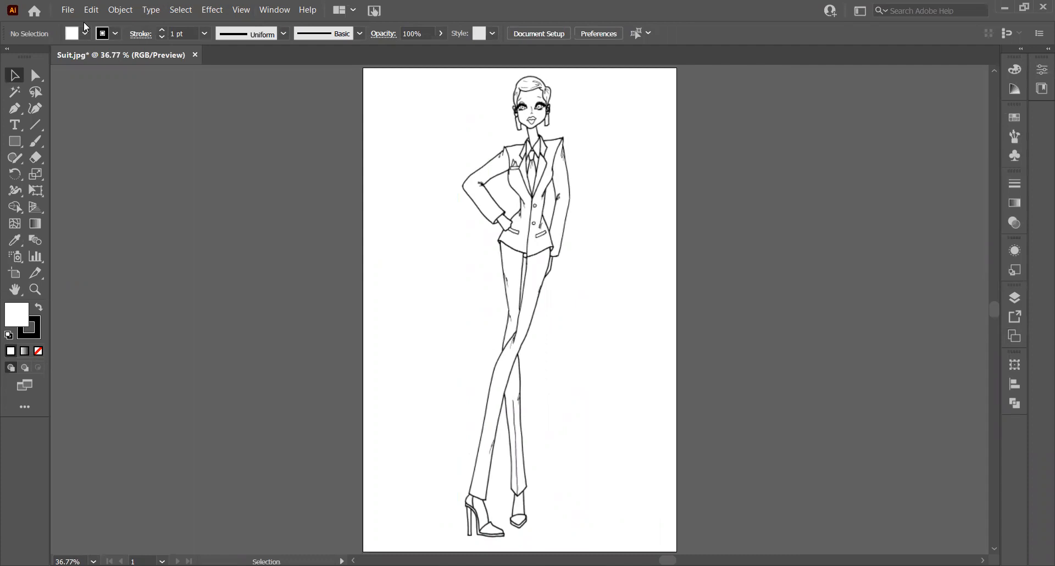
# Step: Convert the suit figure image to vectors with Image Trace at the default preset, and expand the tracing into editable paths
pyautogui.click(515, 182)
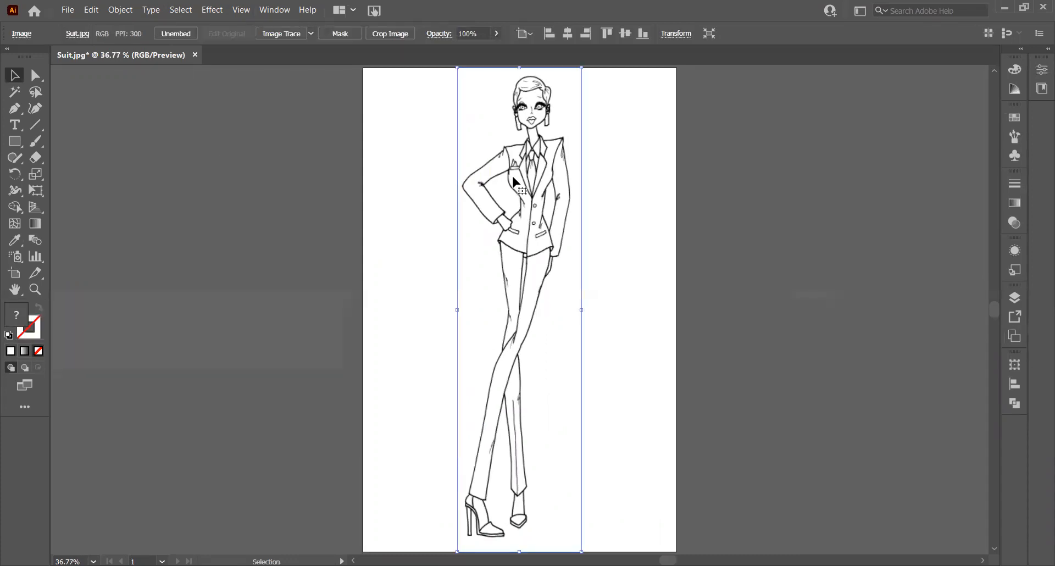
pyautogui.click(277, 177)
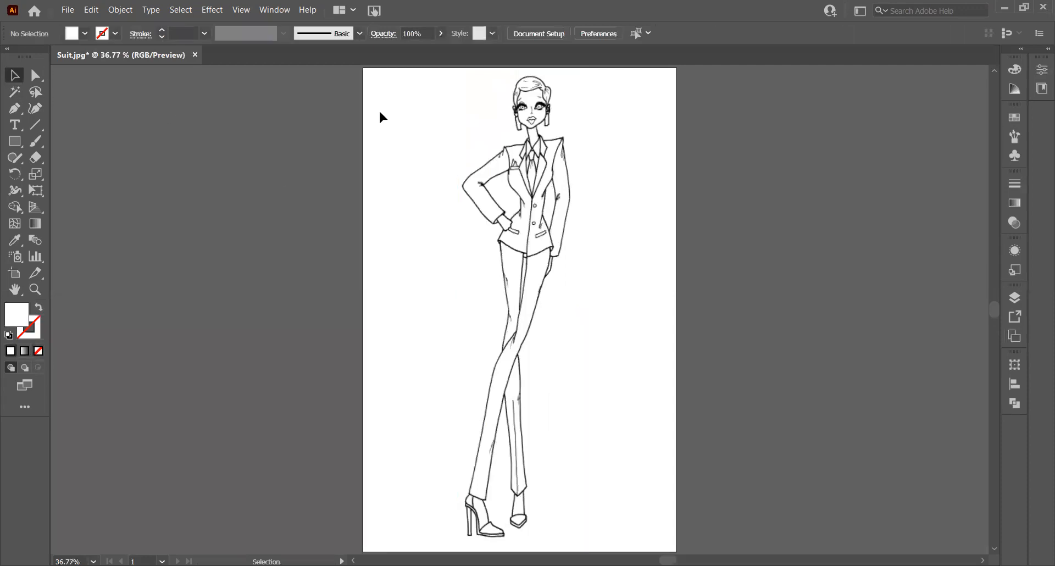
pyautogui.click(532, 157)
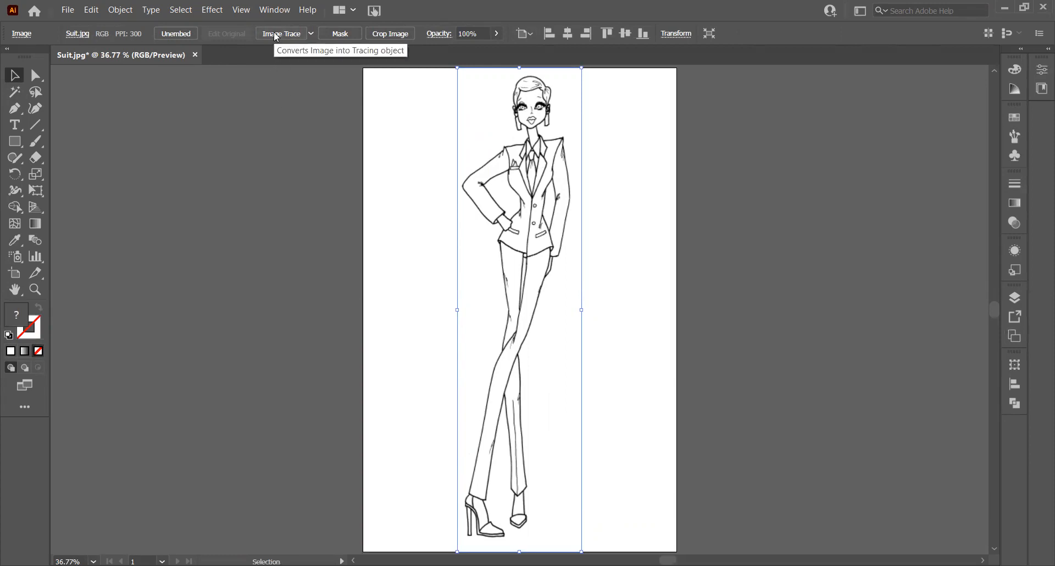
pyautogui.click(310, 34)
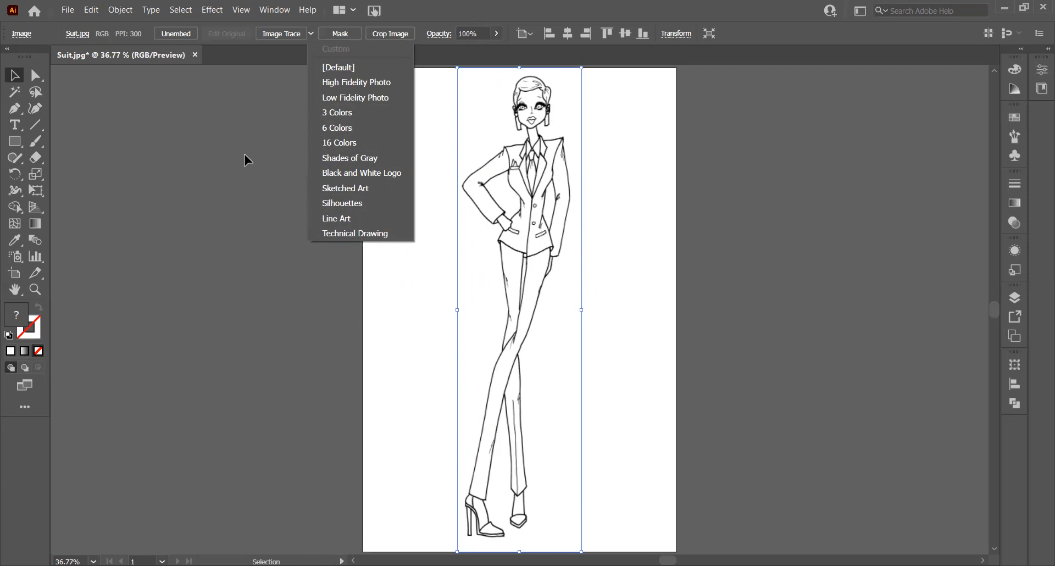
pyautogui.click(272, 32)
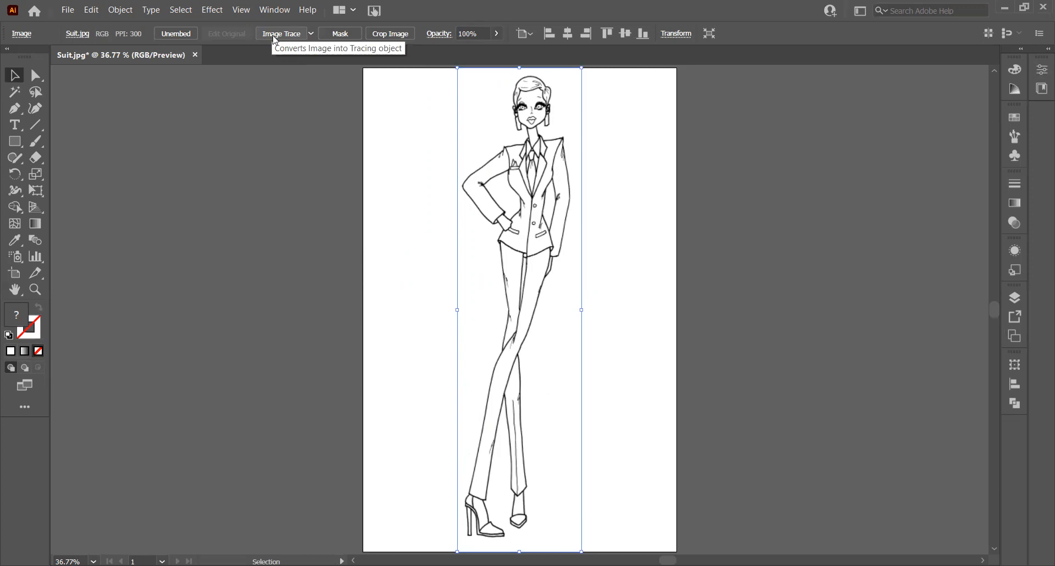
pyautogui.click(275, 40)
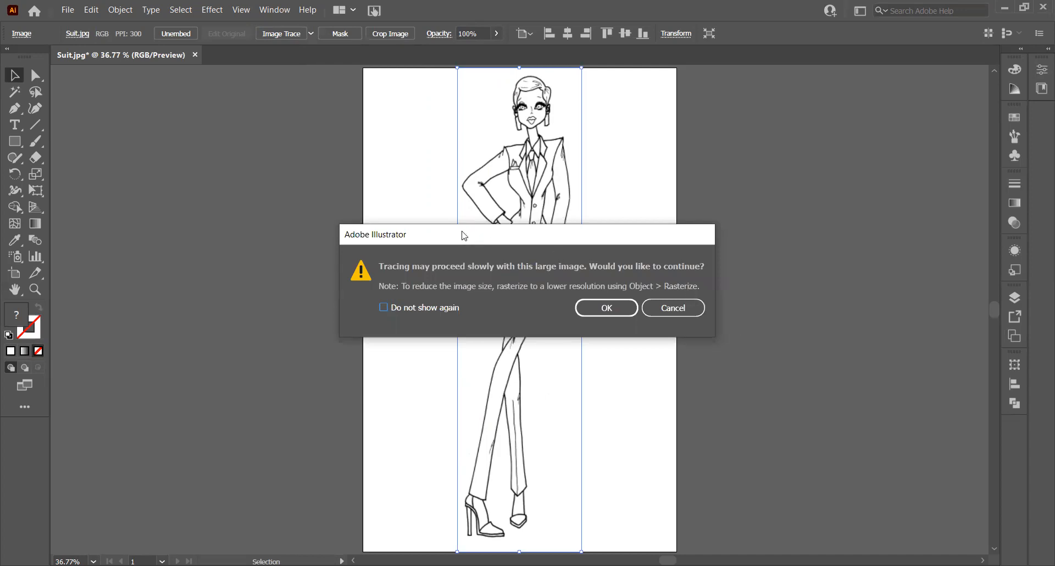
pyautogui.click(623, 310)
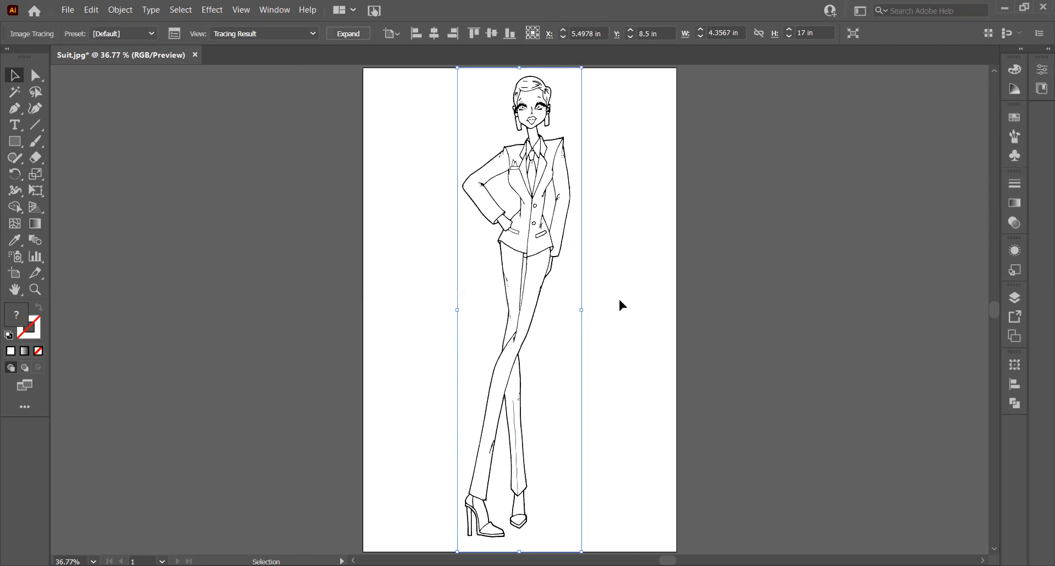
pyautogui.click(348, 33)
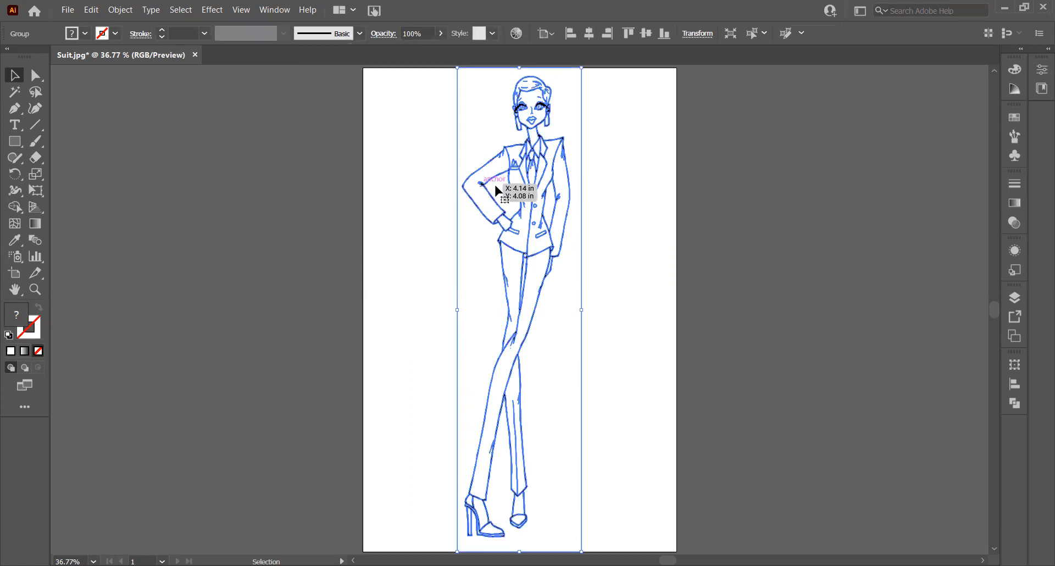
# Step: Ungroup the expanded tracing and delete the white background shape surrounding the figure
pyautogui.rightClick(504, 199)
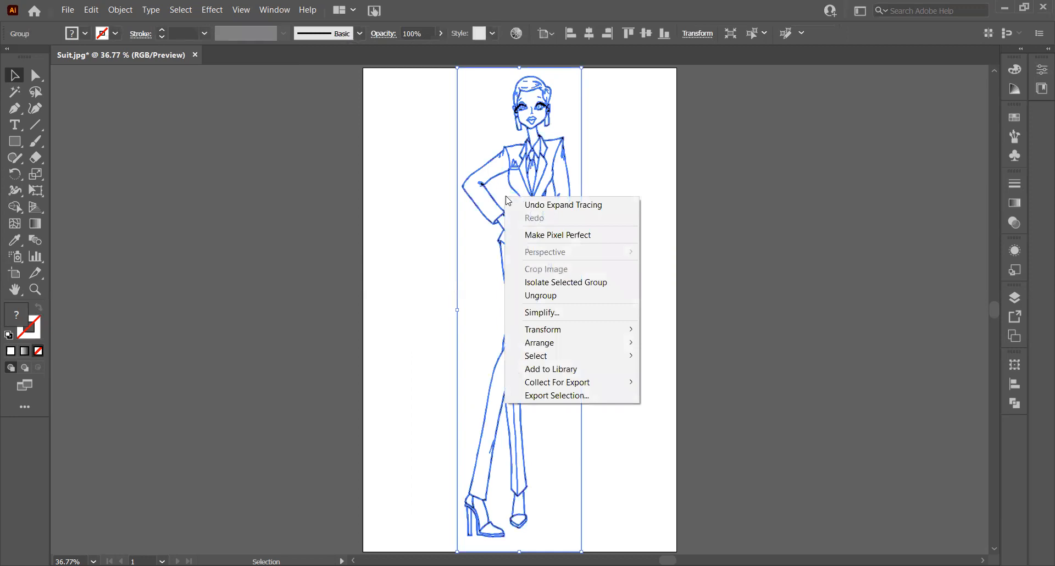
pyautogui.click(553, 297)
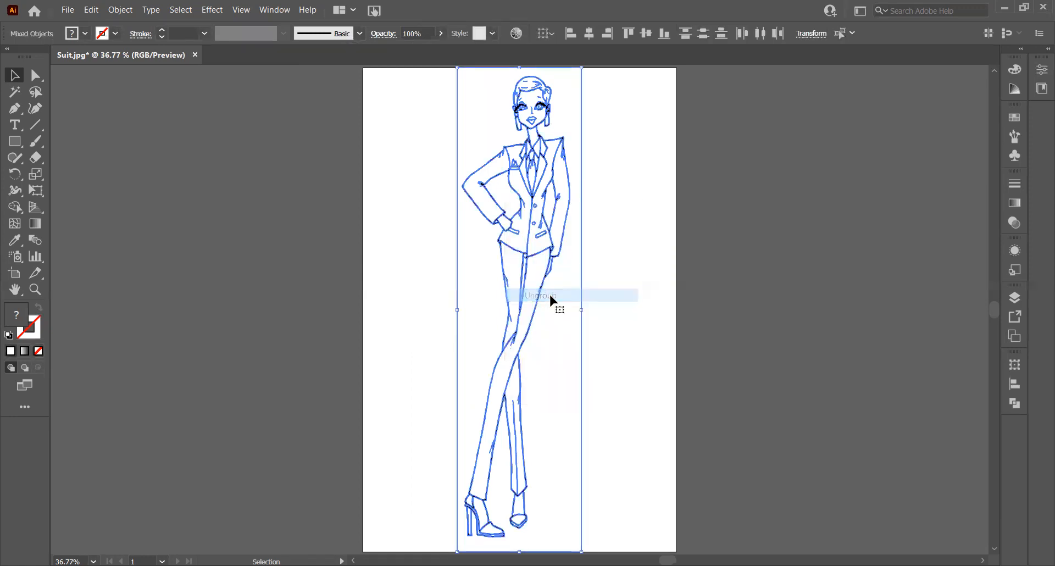
pyautogui.click(645, 196)
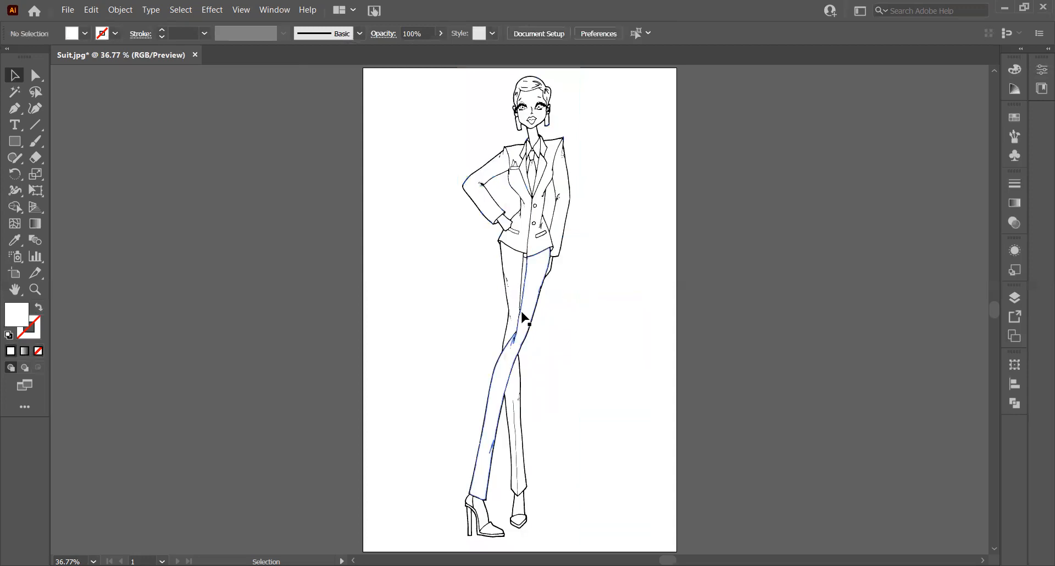
pyautogui.click(478, 131)
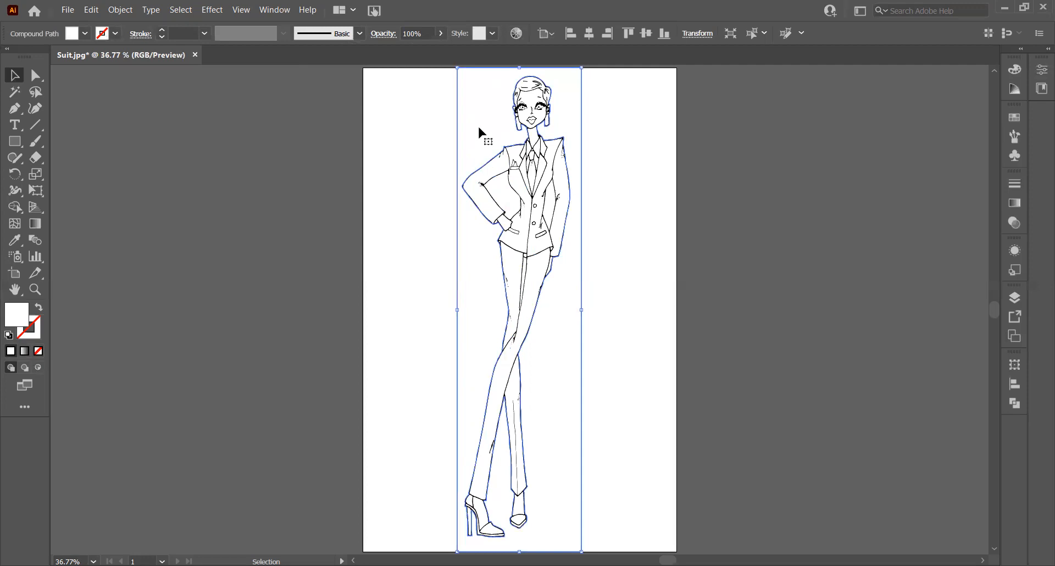
pyautogui.hotkey('ctrl', 'shift', 'a')
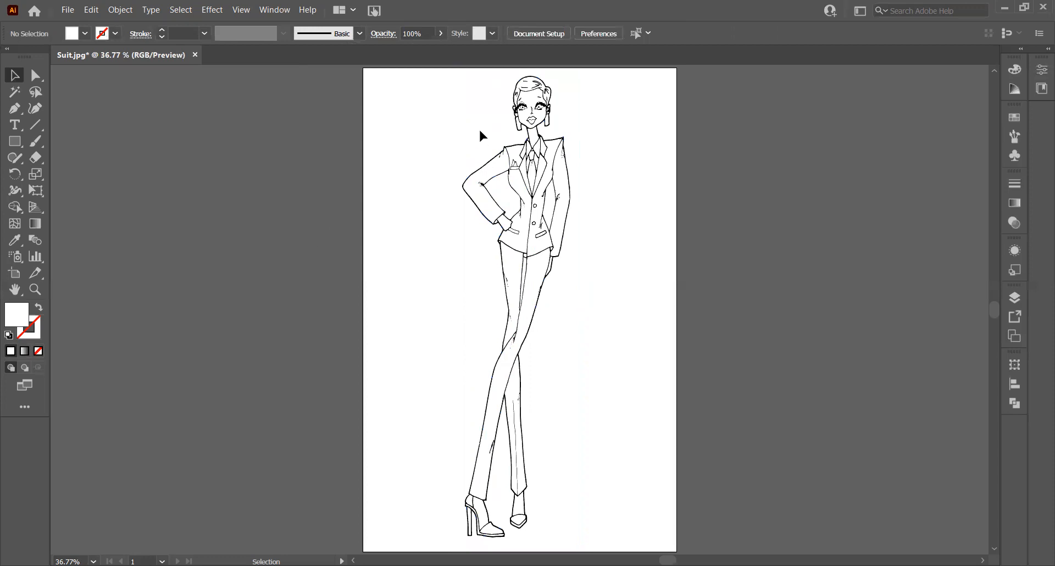
# Step: Delete the white background shapes enclosed between the arms and the torso and the narrow one between the trouser legs
pyautogui.click(502, 189)
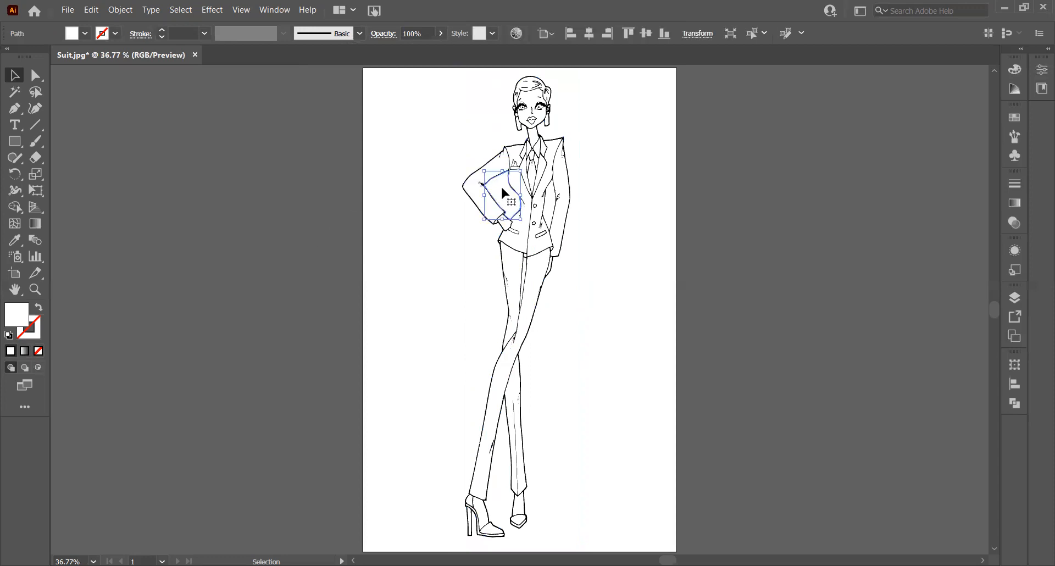
pyautogui.keyDown('shift'); pyautogui.click(550, 205); pyautogui.keyUp('shift')
pyautogui.click(37, 290)
pyautogui.moveTo(520, 247); pyautogui.dragTo(727, 377)
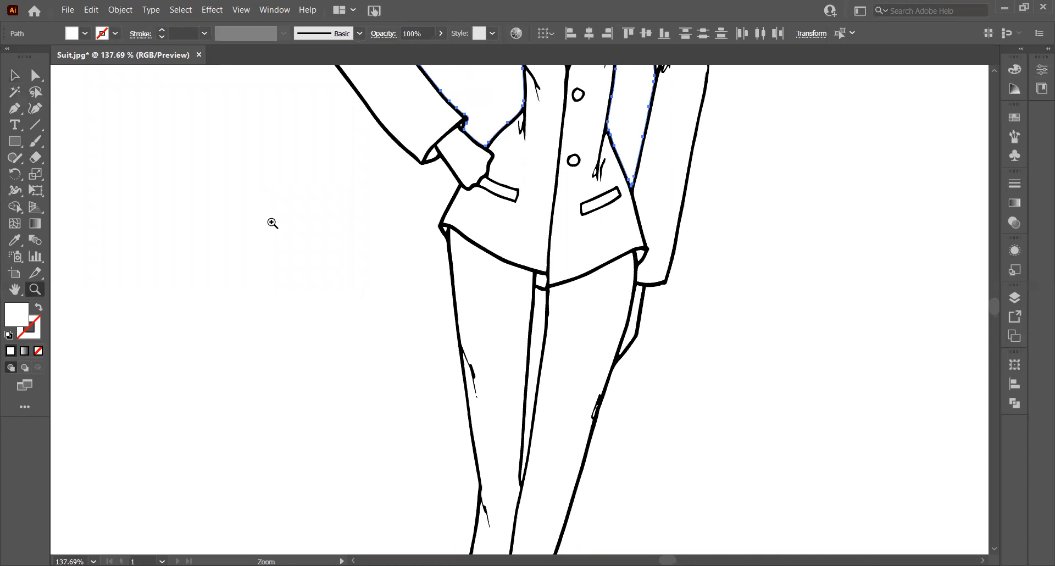
pyautogui.click(275, 247)
pyautogui.scroll(4, 294, 290)
pyautogui.click(15, 290)
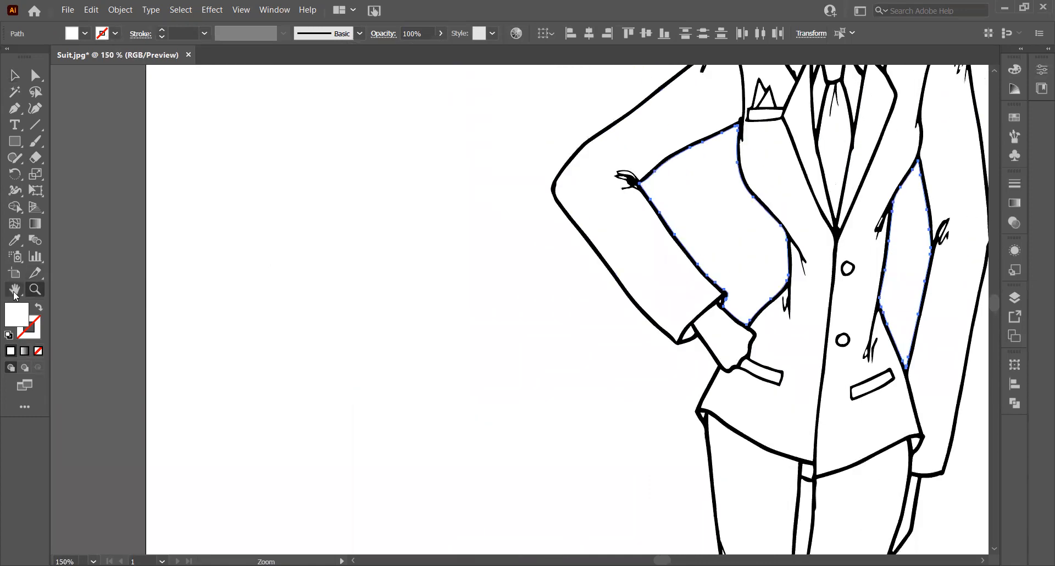
pyautogui.moveTo(594, 260); pyautogui.dragTo(170, 341)
pyautogui.click(15, 75)
pyautogui.scroll(-1, 523, 243)
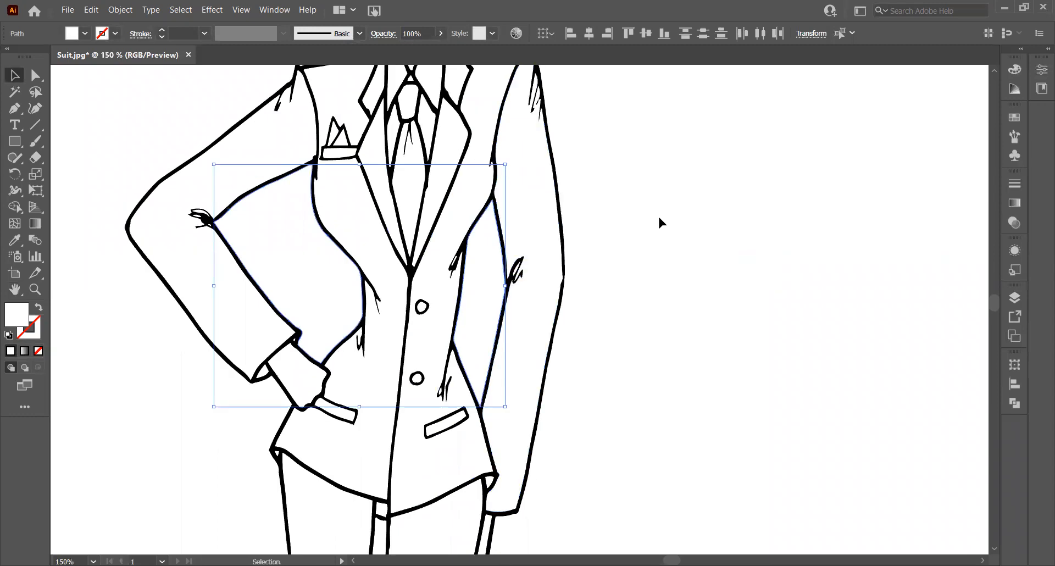
pyautogui.click(657, 215)
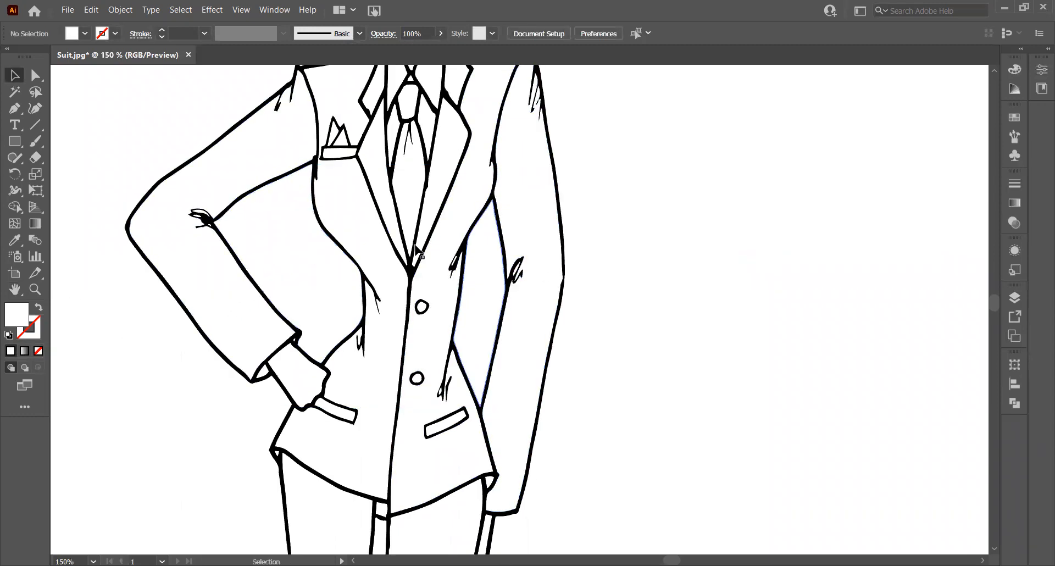
pyautogui.keyDown('shift'); pyautogui.click(279, 238); pyautogui.keyUp('shift')
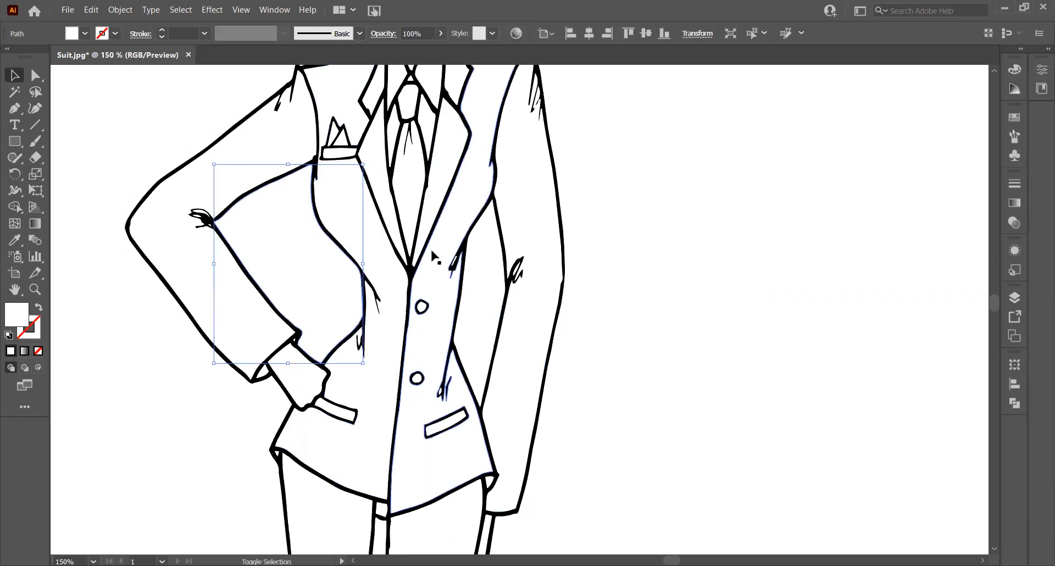
pyautogui.keyDown('shift'); pyautogui.click(481, 254); pyautogui.keyUp('shift')
pyautogui.scroll(-6, 481, 253)
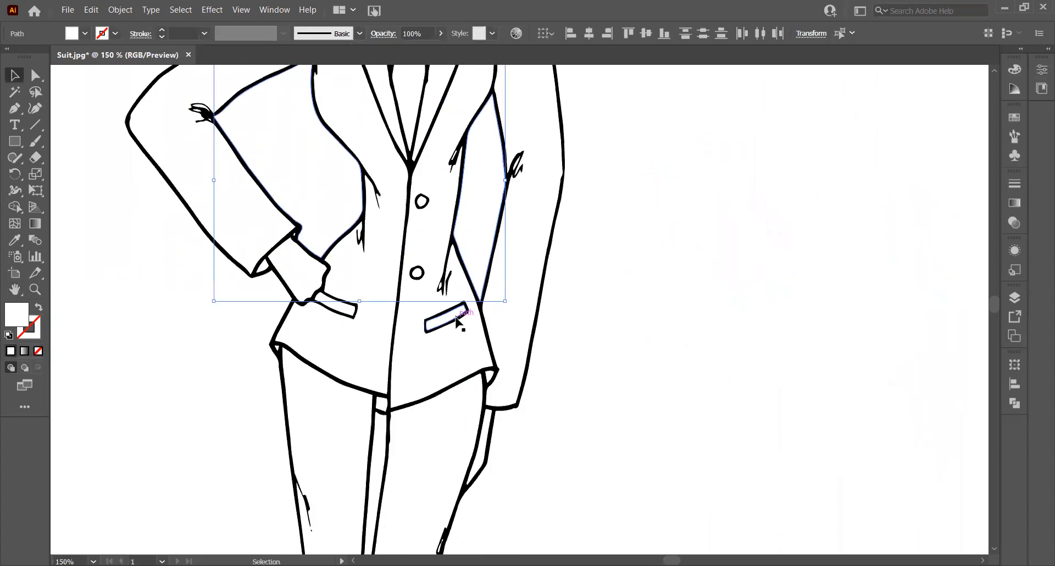
pyautogui.keyDown('shift'); pyautogui.click(372, 360); pyautogui.keyUp('shift')
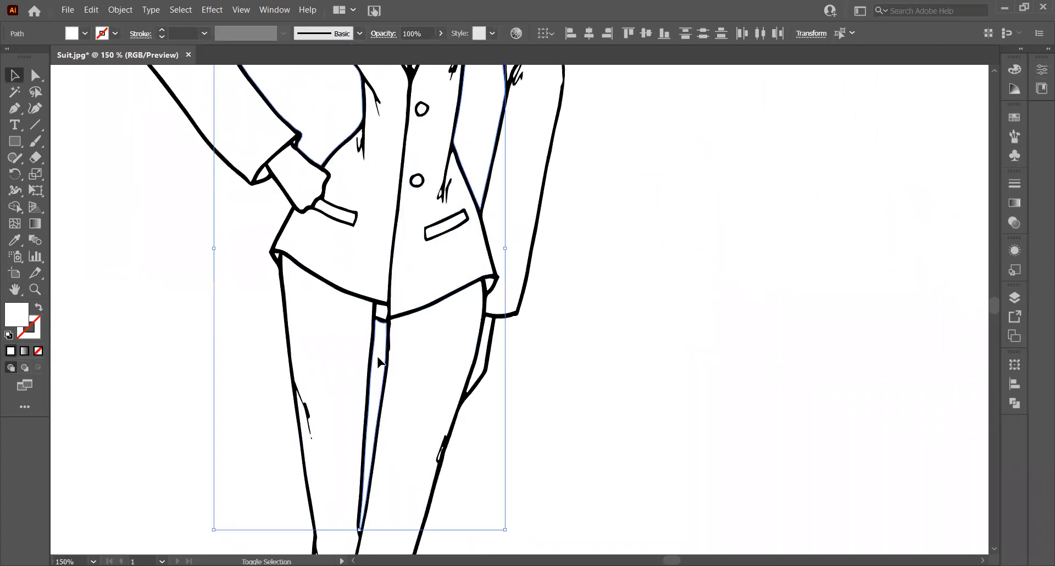
pyautogui.click(379, 364)
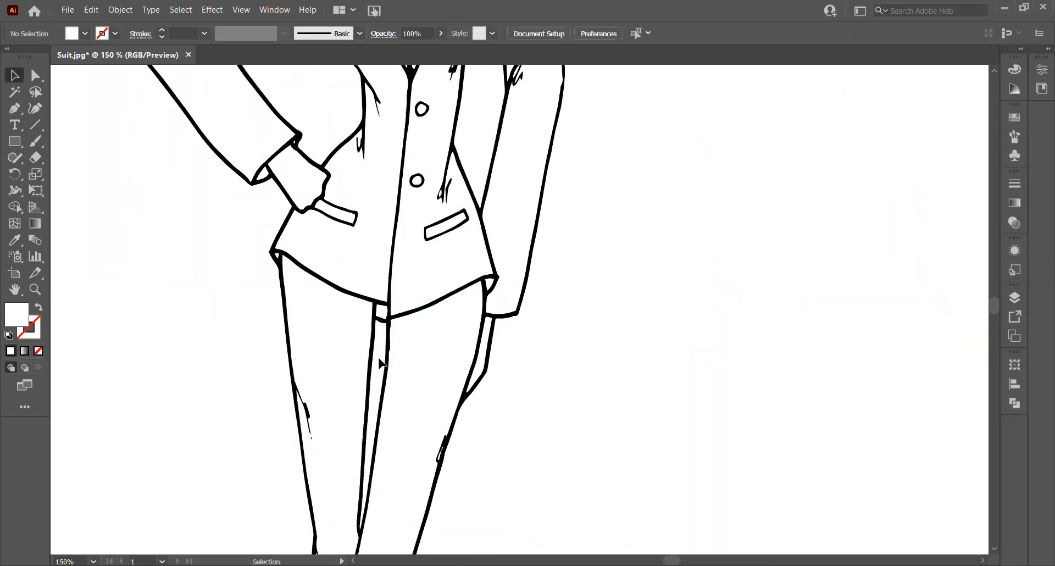
# Step: Select the skin shapes of the face and both hands together
pyautogui.scroll(15, 370, 366)
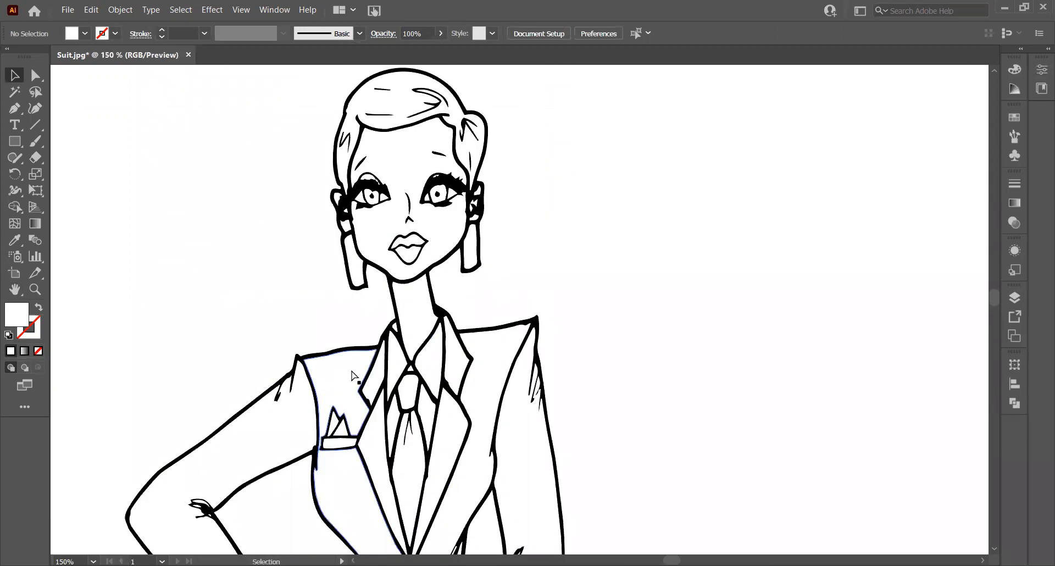
pyautogui.hotkey('ctrl', '-')
pyautogui.scroll(-3, 449, 283)
pyautogui.scroll(-1, 450, 283)
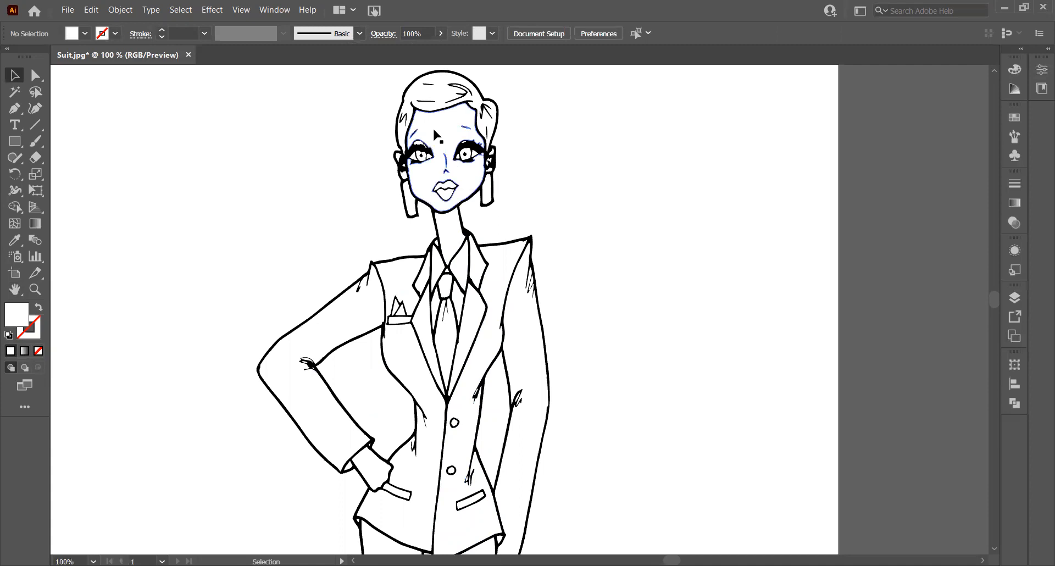
pyautogui.scroll(-1, 446, 189)
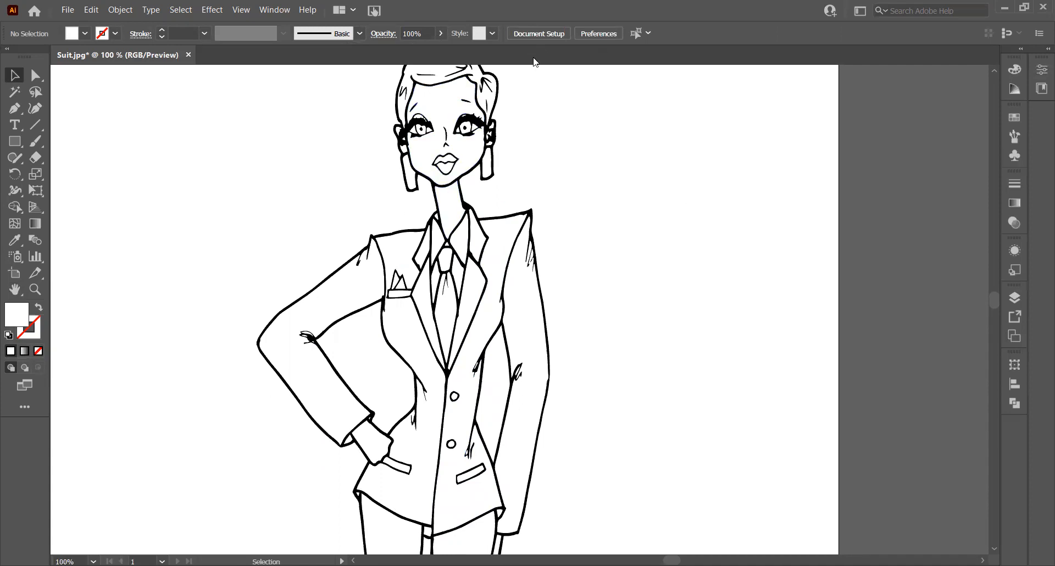
pyautogui.click(437, 97)
pyautogui.scroll(-1, 432, 283)
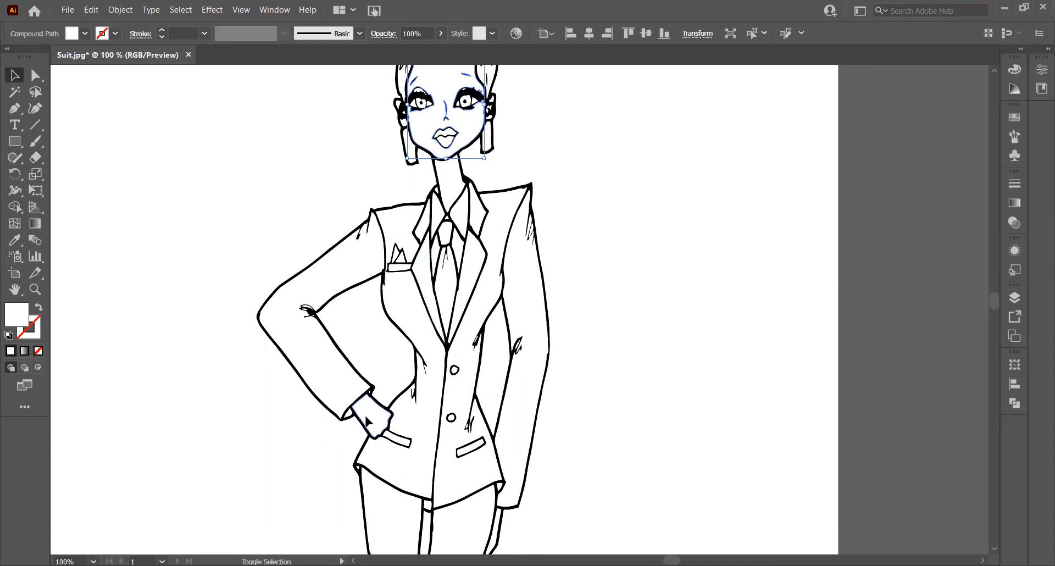
pyautogui.keyDown('shift'); pyautogui.click(369, 423); pyautogui.keyUp('shift')
pyautogui.scroll(-2, 763, 338)
pyautogui.scroll(-2, 761, 336)
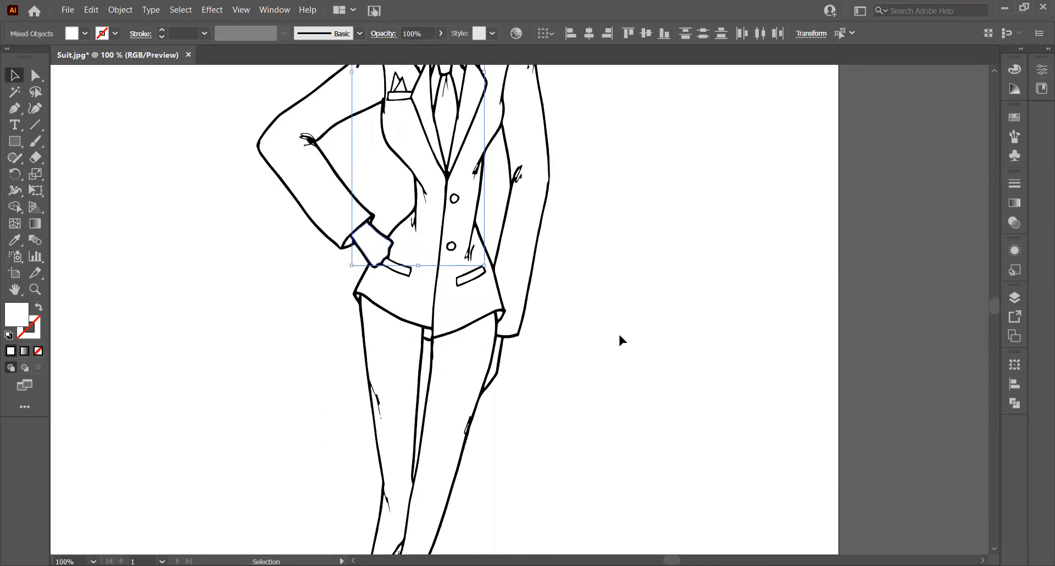
pyautogui.keyDown('shift'); pyautogui.click(492, 376); pyautogui.keyUp('shift')
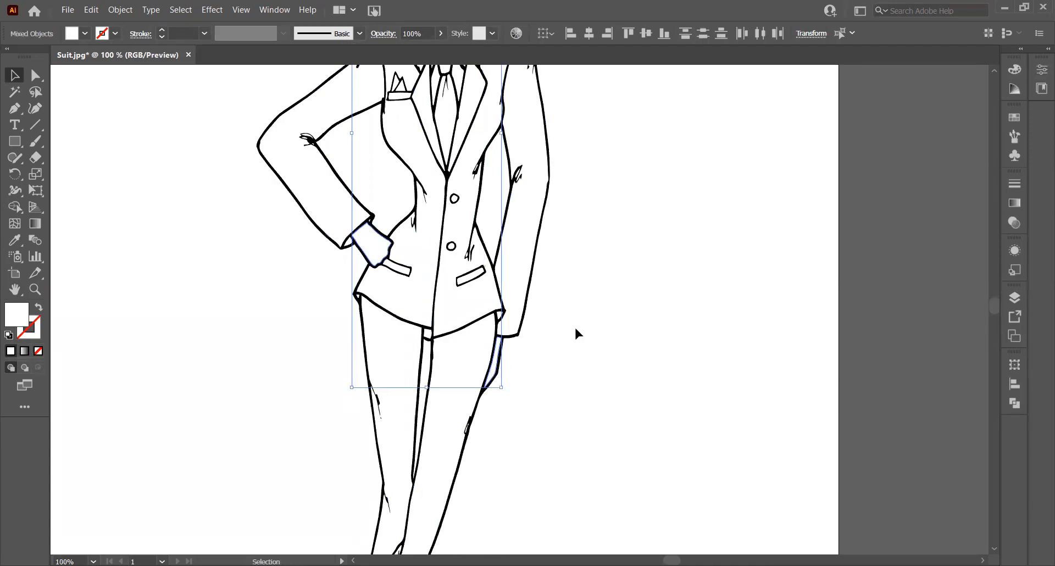
# Step: Add the skin areas of both feet between the trouser hems and the shoes to the selection
pyautogui.scroll(-3, 574, 326)
pyautogui.scroll(-8, 573, 339)
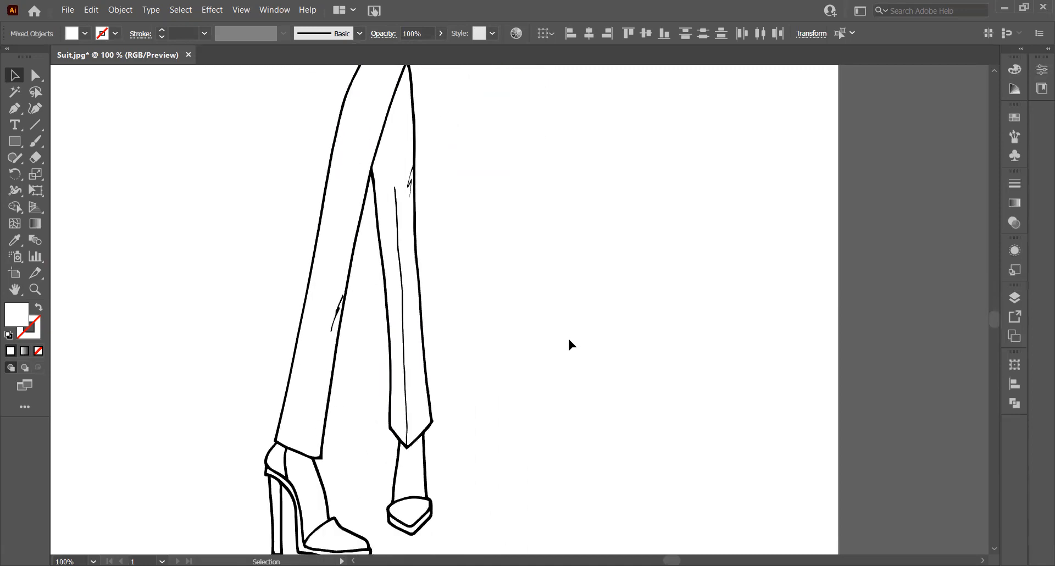
pyautogui.keyDown('shift'); pyautogui.click(408, 392); pyautogui.keyUp('shift')
pyautogui.keyDown('shift'); pyautogui.click(309, 407); pyautogui.keyUp('shift')
# Step: Add the neck and ear shapes to the skin selection and check the selection along the whole figure
pyautogui.scroll(10, 199, 330)
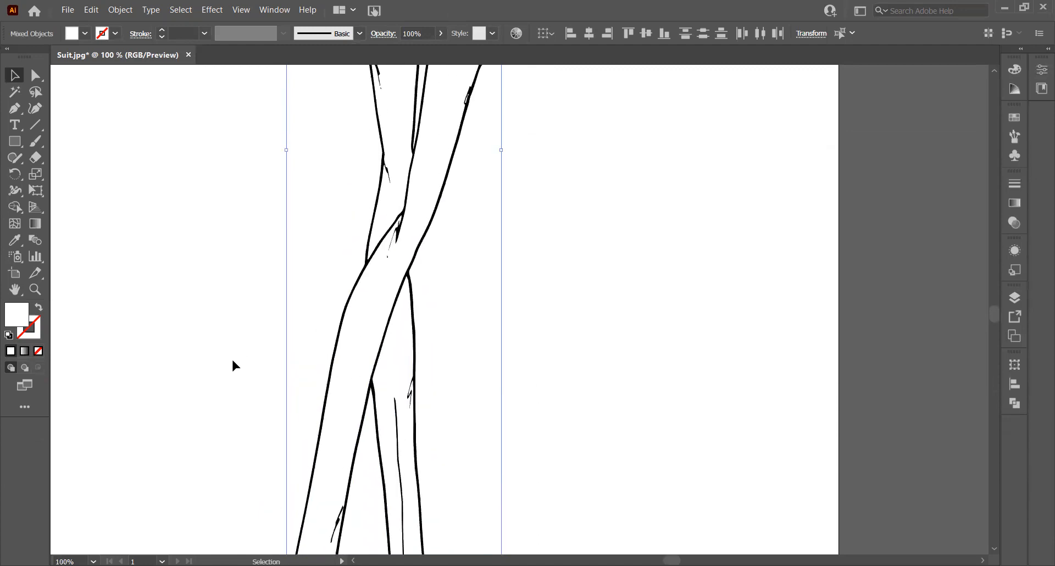
pyautogui.scroll(5, 219, 372)
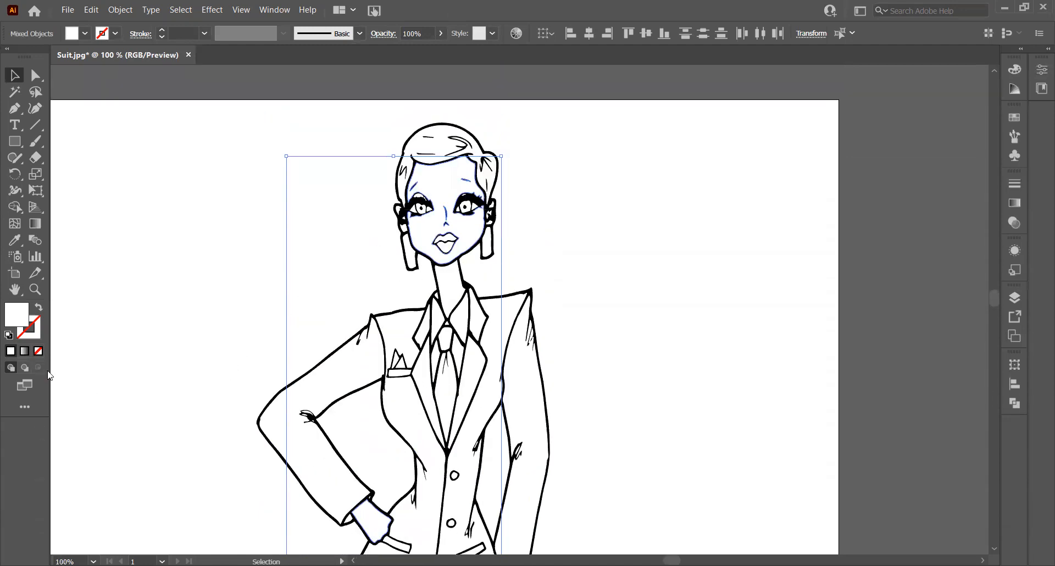
pyautogui.click(35, 290)
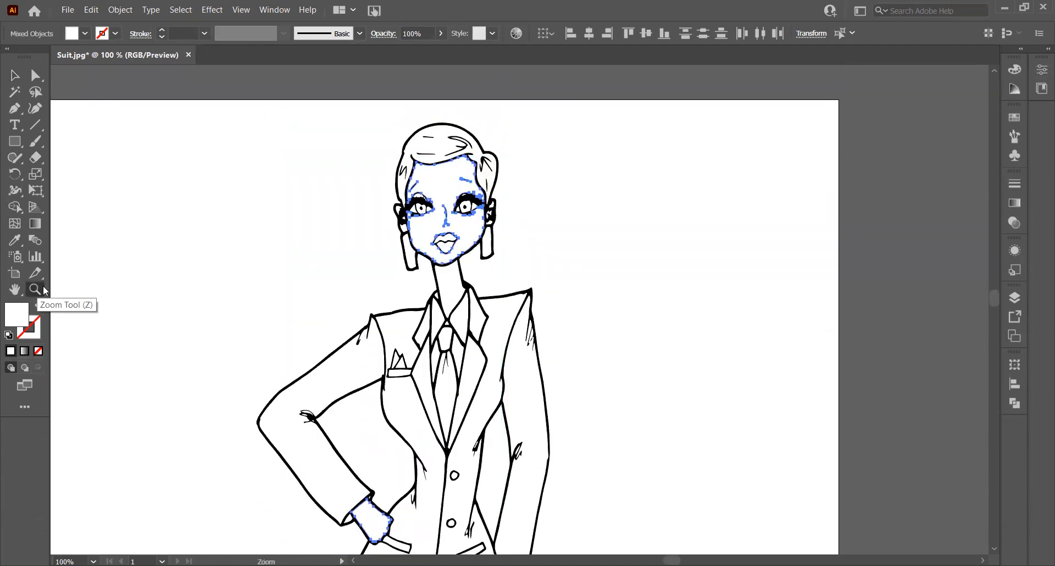
pyautogui.moveTo(426, 197); pyautogui.dragTo(691, 255)
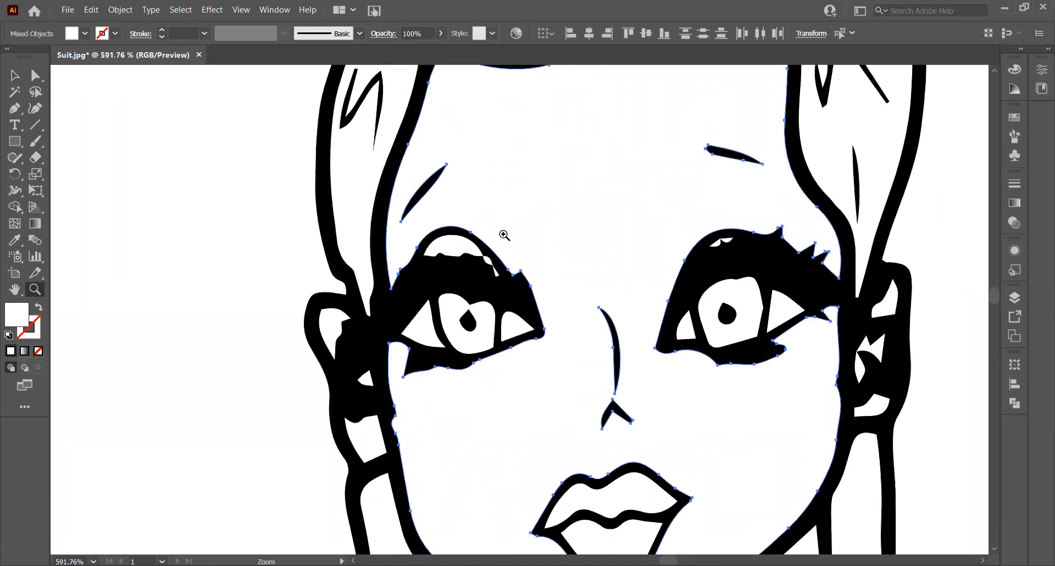
pyautogui.click(14, 75)
pyautogui.click(362, 219)
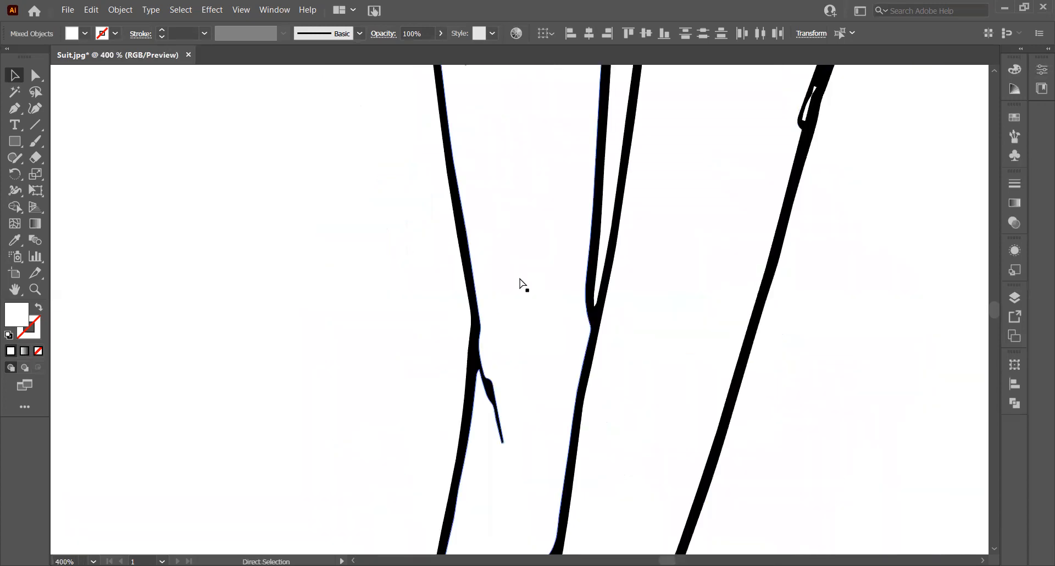
pyautogui.scroll(-6, 523, 284)
pyautogui.press('v')
pyautogui.scroll(5, 662, 255)
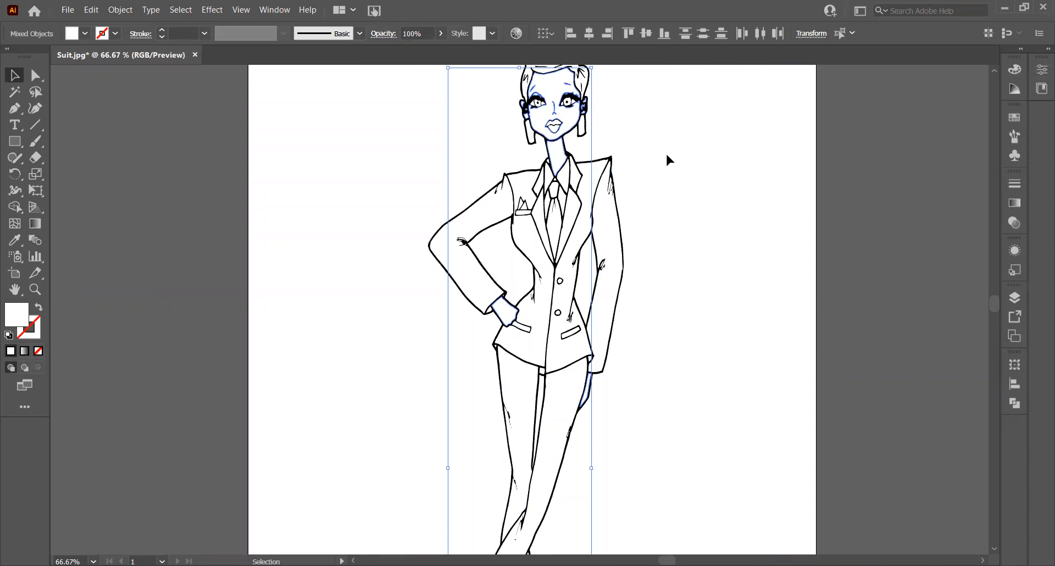
pyautogui.scroll(1, 664, 161)
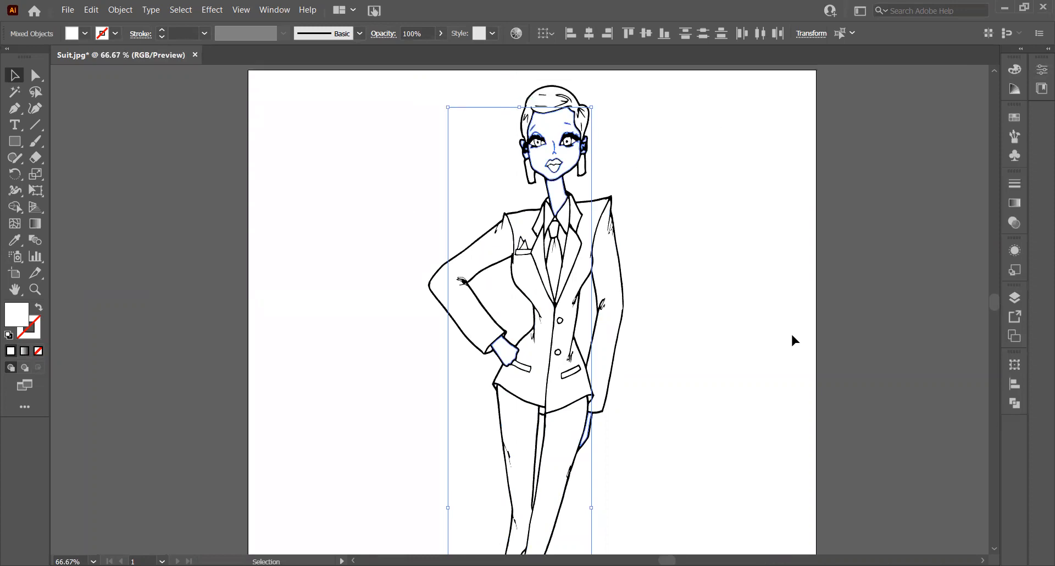
pyautogui.scroll(-7, 753, 360)
pyautogui.scroll(4, 754, 363)
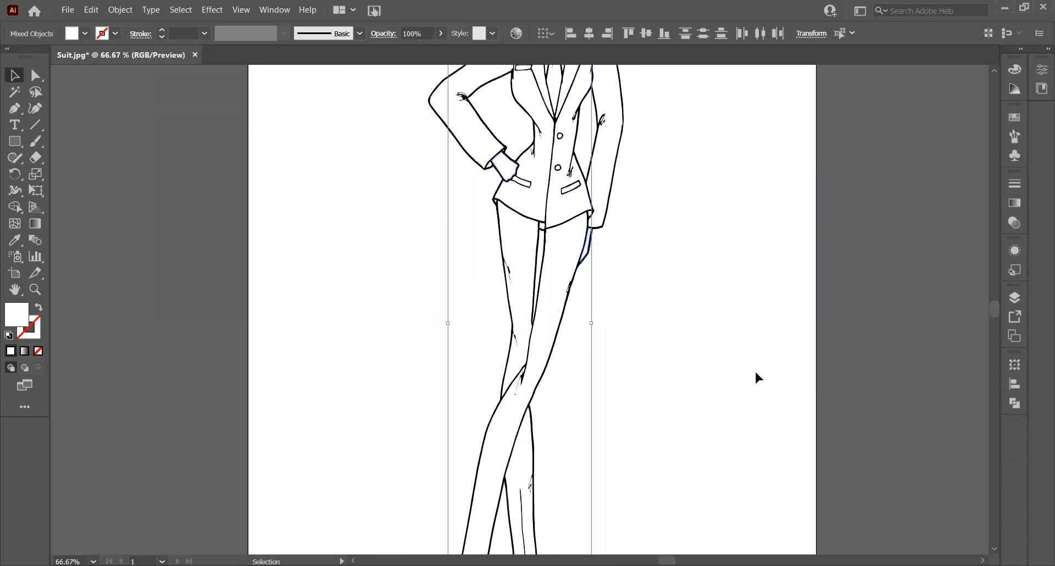
# Step: Load the Art & Illustration default swatch library and dock it together with the Swatches
pyautogui.click(1013, 118)
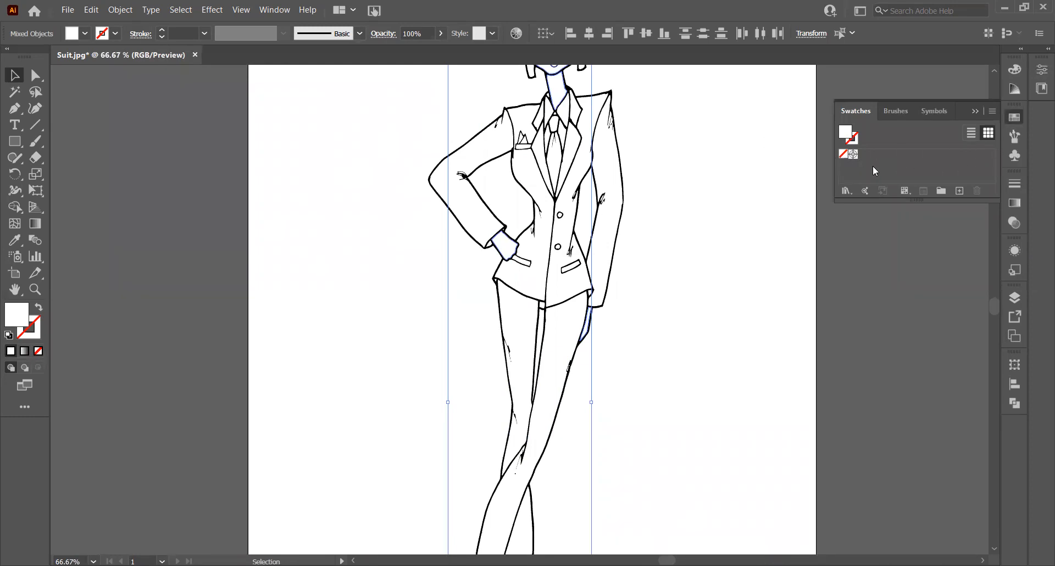
pyautogui.click(846, 191)
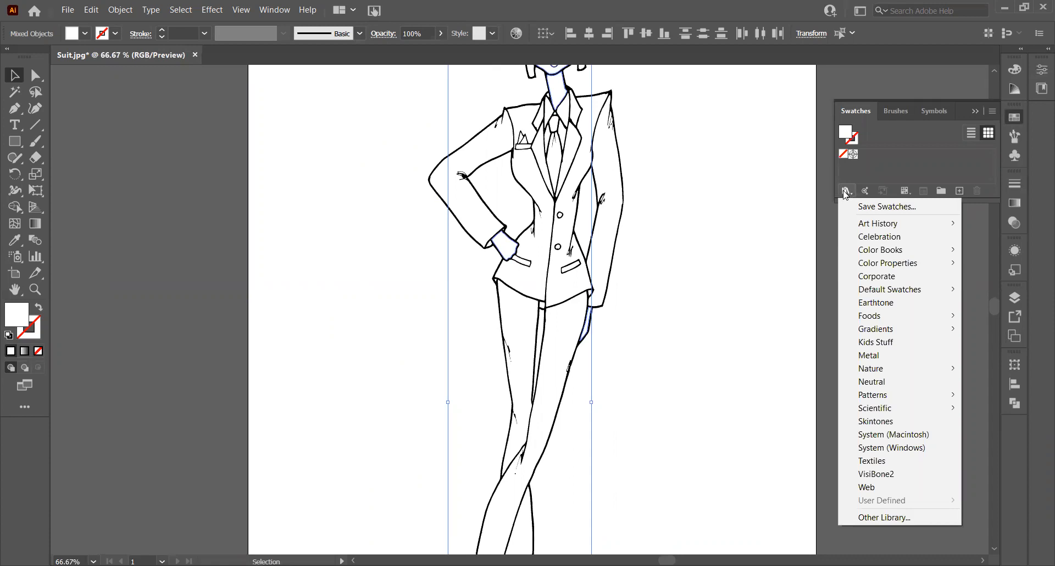
pyautogui.moveTo(897, 295)
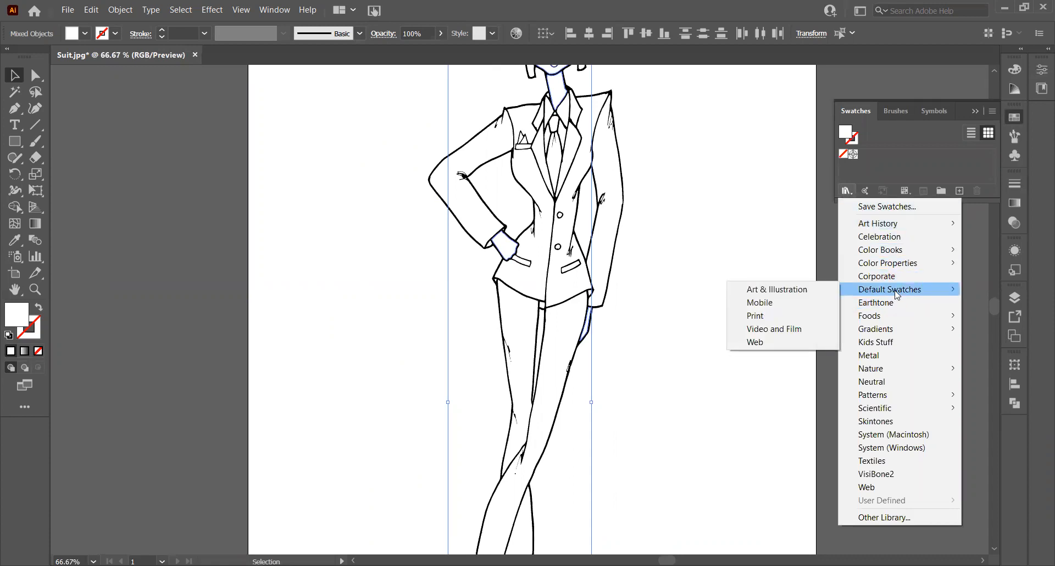
pyautogui.click(768, 294)
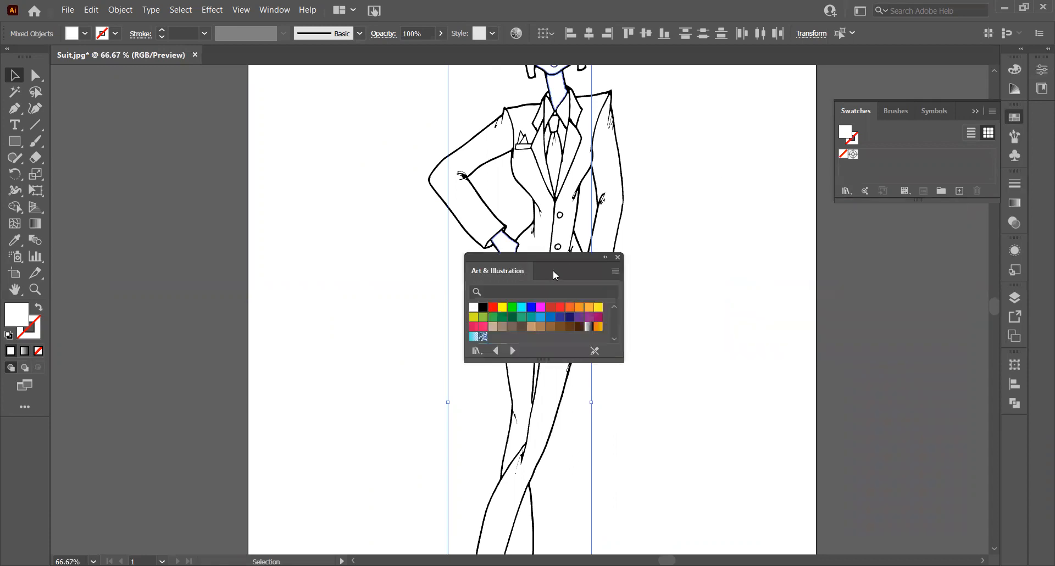
pyautogui.moveTo(556, 256); pyautogui.dragTo(873, 120)
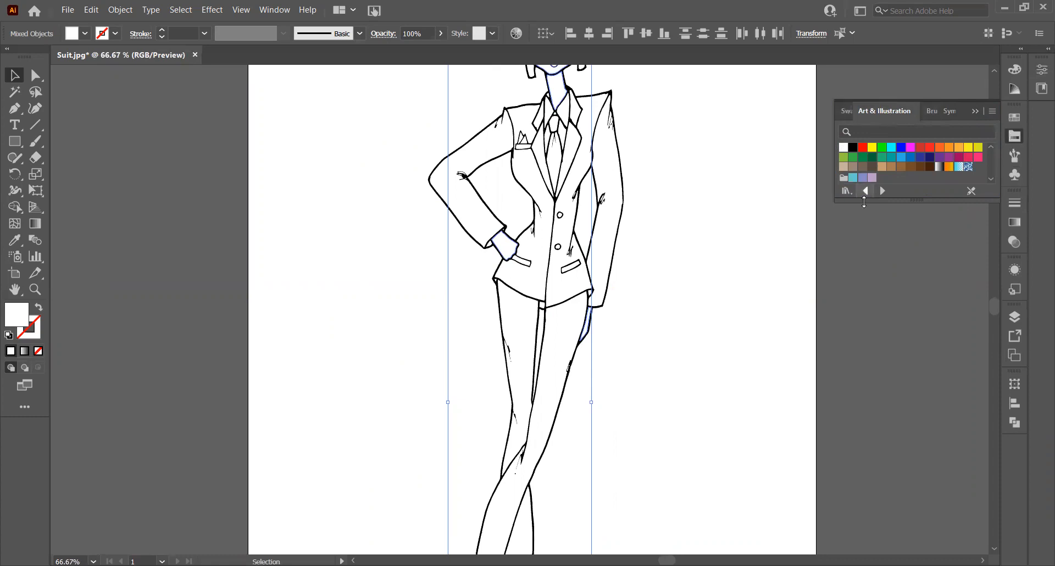
# Step: Load the Skintones gradient swatch library and compare it with the document's own Swatches
pyautogui.click(847, 192)
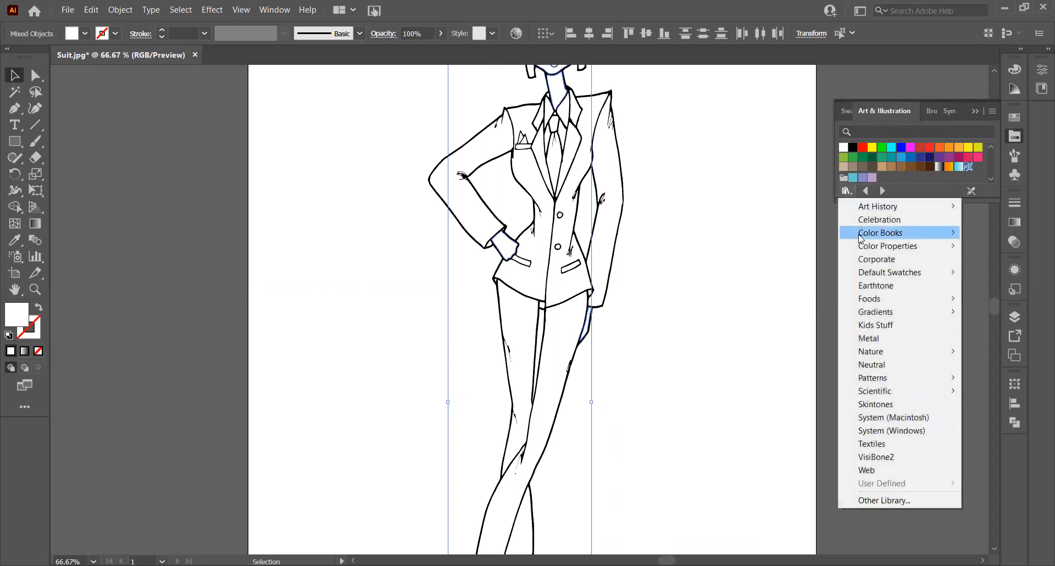
pyautogui.moveTo(878, 316)
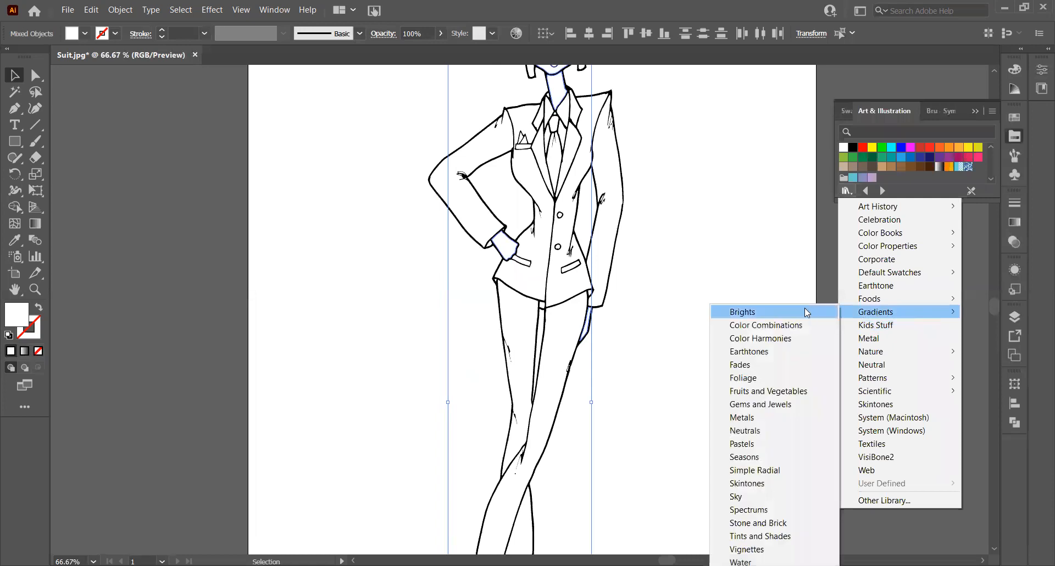
pyautogui.click(761, 487)
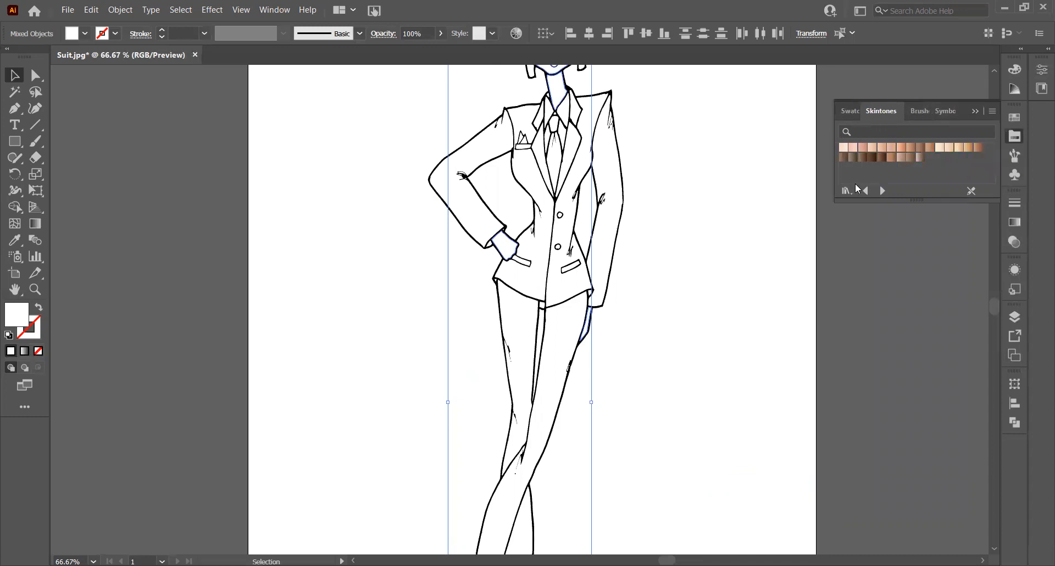
pyautogui.click(850, 113)
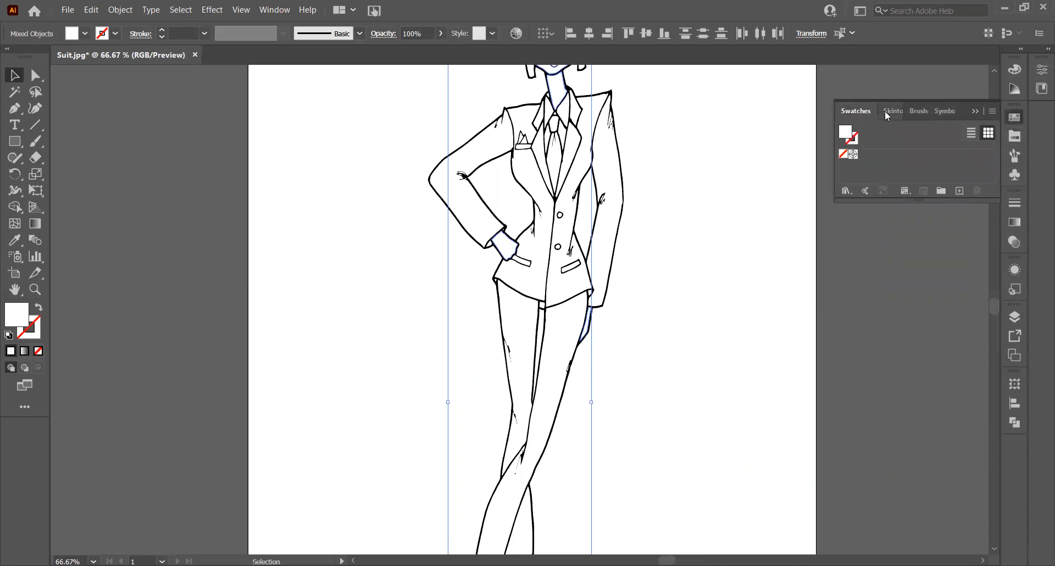
pyautogui.click(889, 114)
pyautogui.click(849, 113)
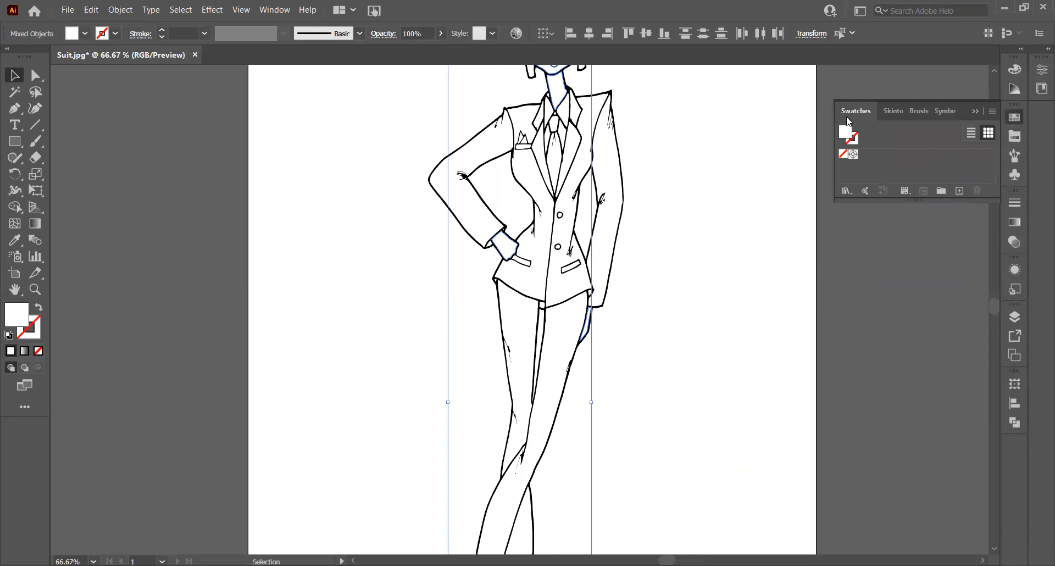
# Step: Reload the Art & Illustration default swatch library beside Skintones and bring the Skintones gradients to the front
pyautogui.click(846, 191)
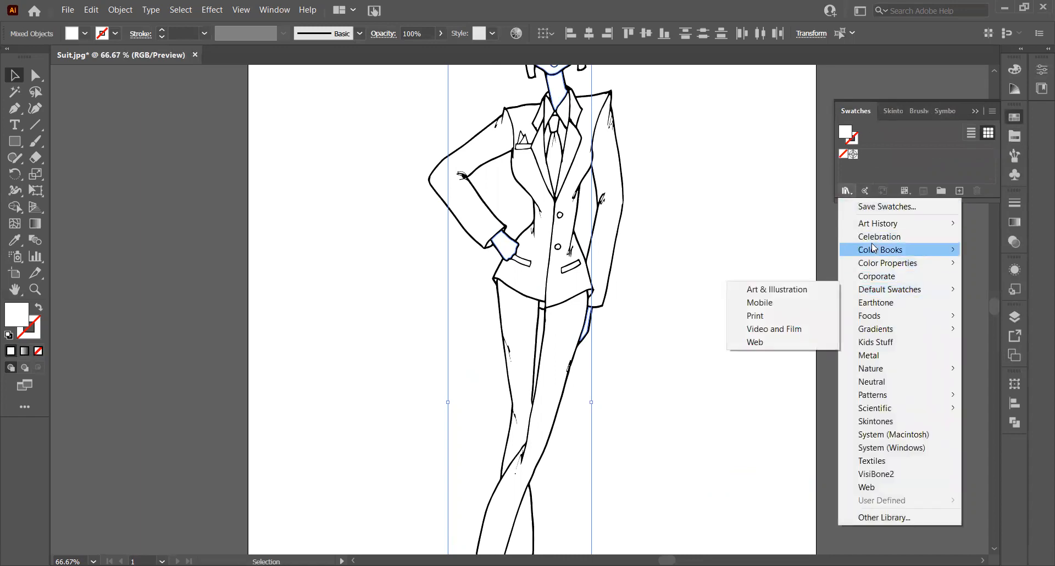
pyautogui.moveTo(877, 257)
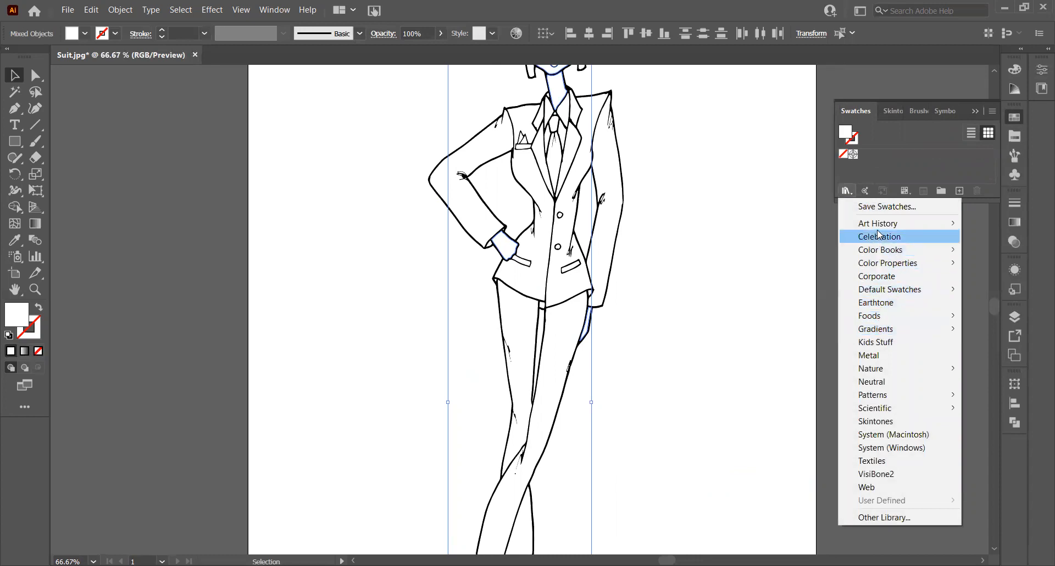
pyautogui.moveTo(863, 297)
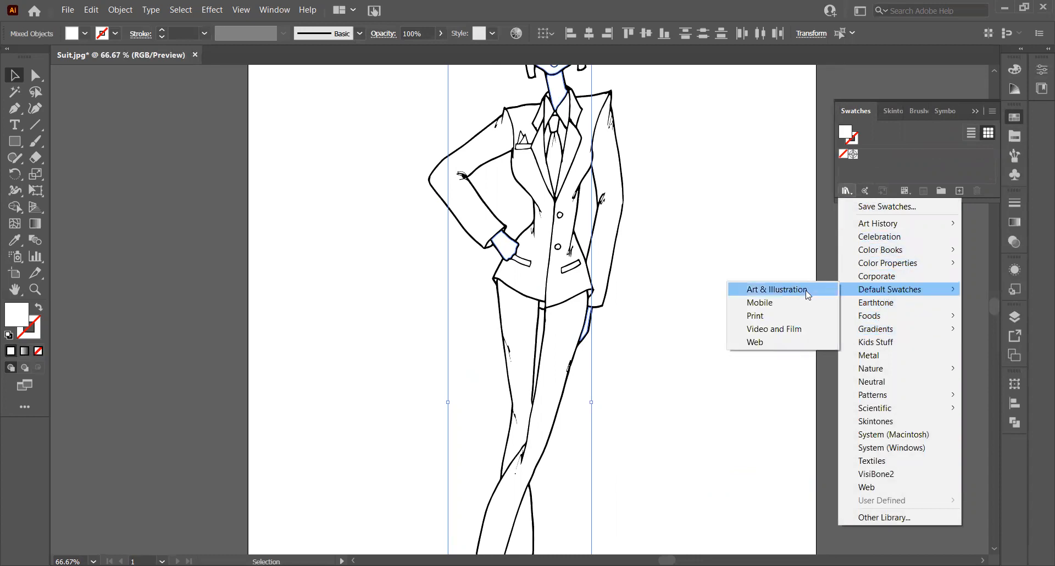
pyautogui.click(791, 289)
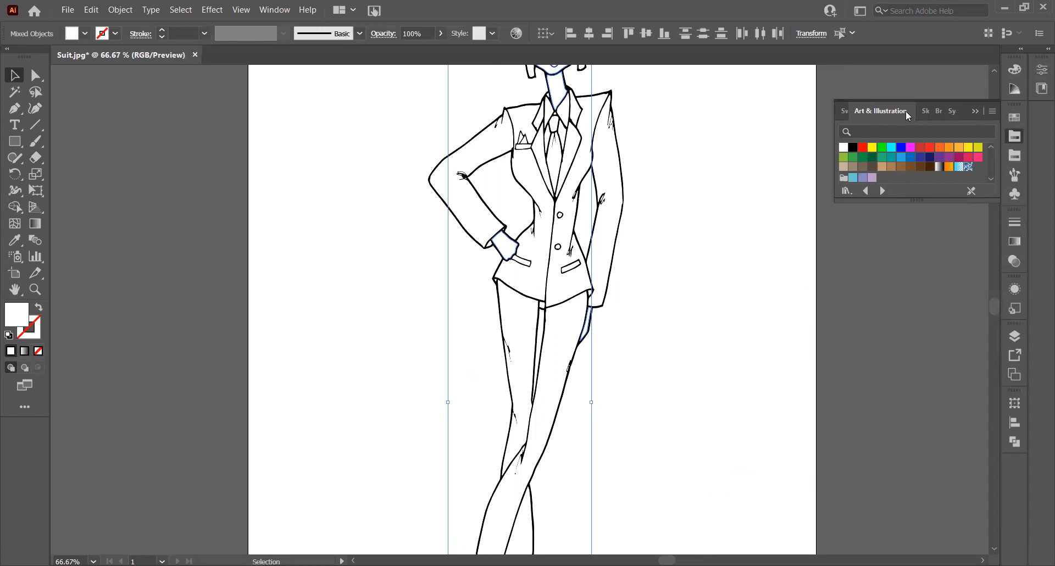
pyautogui.click(924, 111)
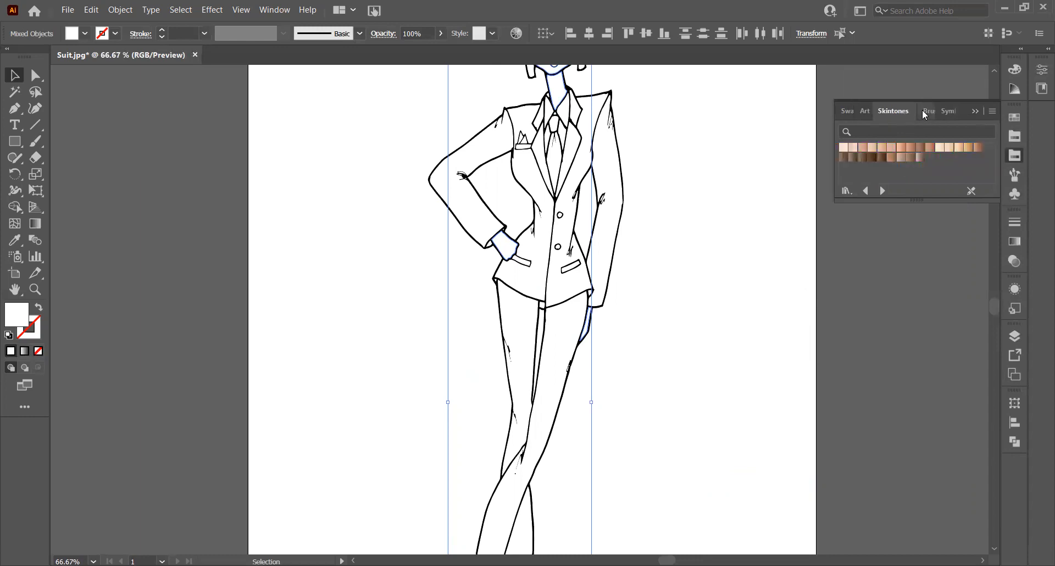
pyautogui.click(849, 112)
pyautogui.click(888, 112)
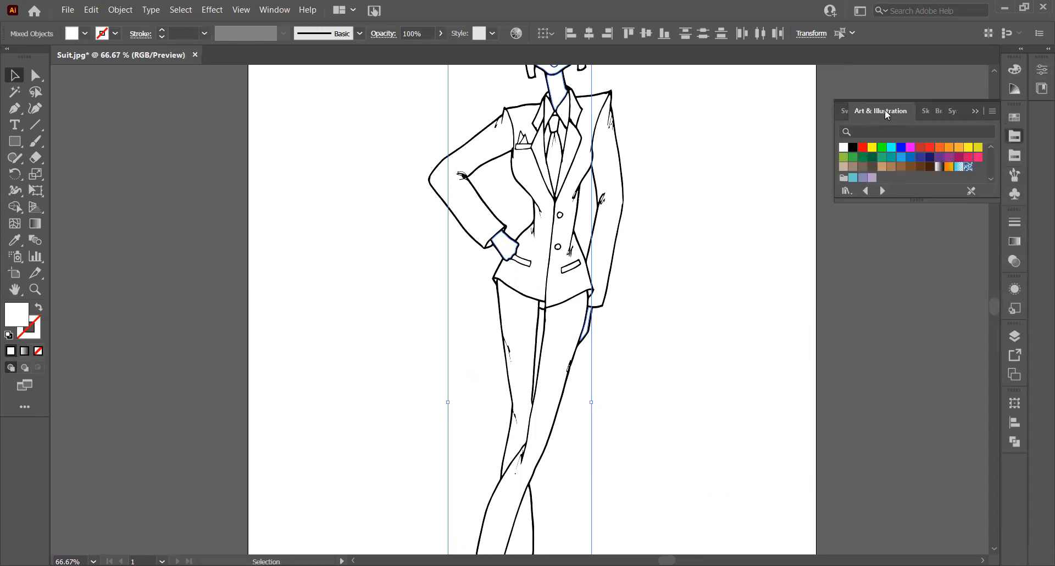
pyautogui.click(921, 113)
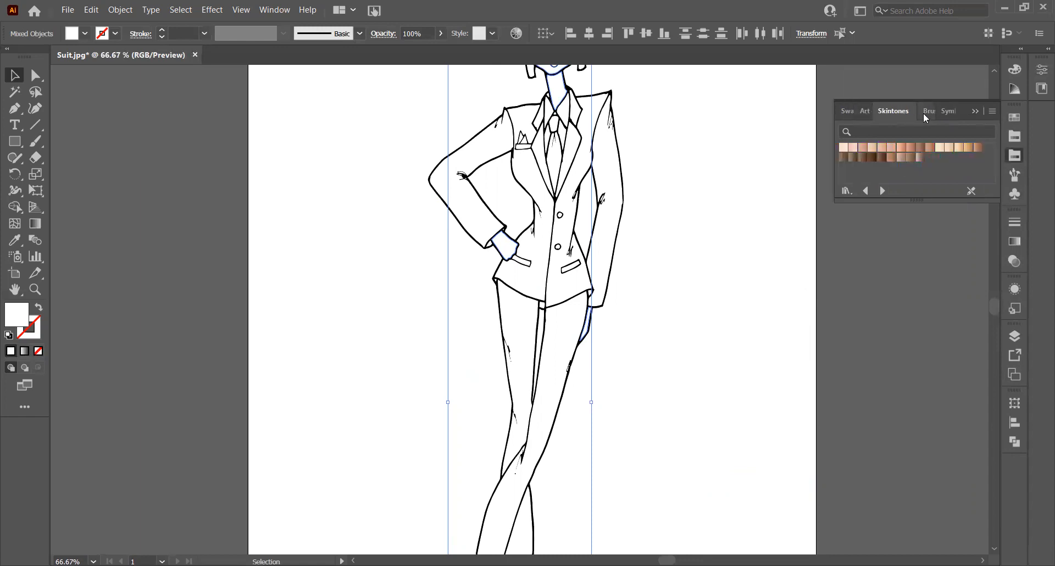
# Step: Fill the selected skin shapes with a medium brown Skintones gradient, check it along the figure, and deselect everything
pyautogui.scroll(4, 605, 215)
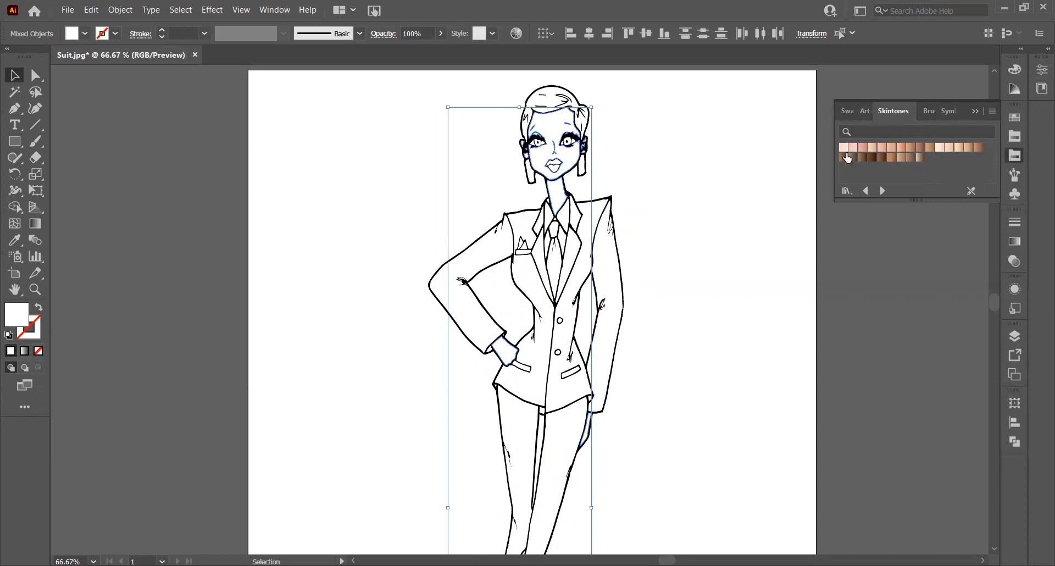
pyautogui.click(910, 159)
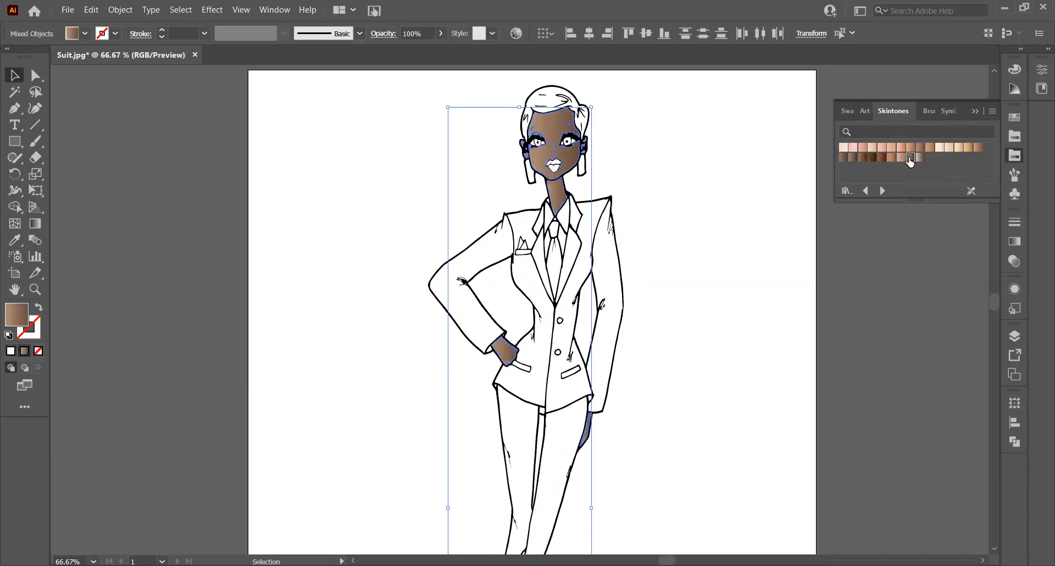
pyautogui.scroll(-5, 610, 283)
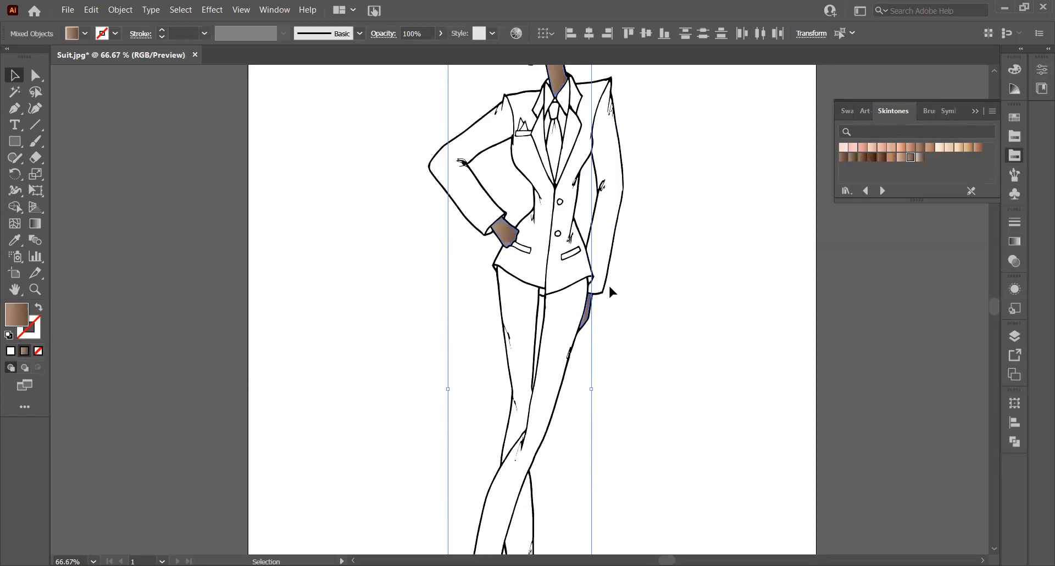
pyautogui.scroll(-1, 616, 287)
pyautogui.scroll(6, 616, 287)
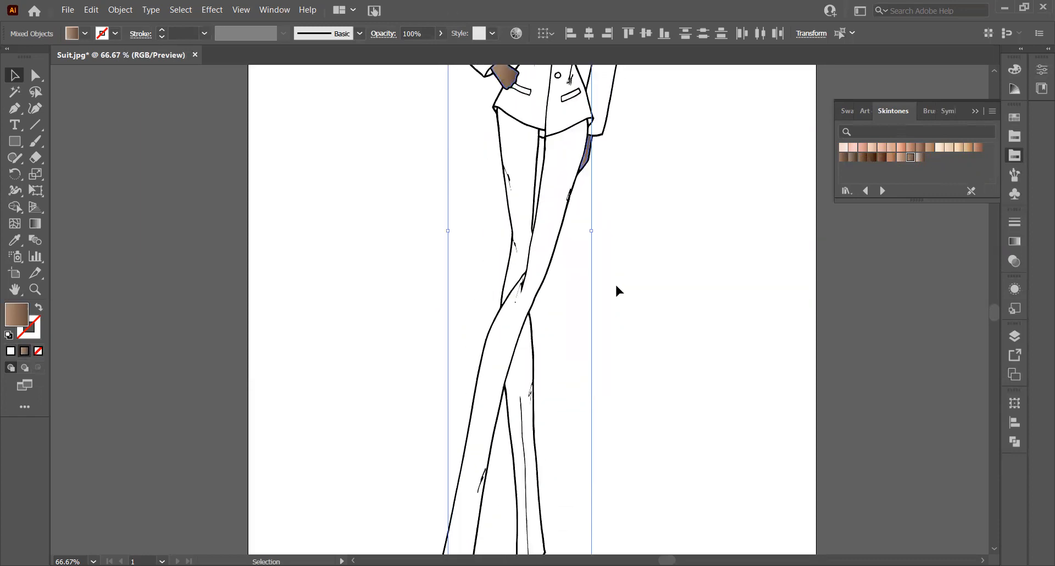
pyautogui.click(139, 382)
# Step: Collapse the swatch libraries and select the face's skin shape close up
pyautogui.click(34, 289)
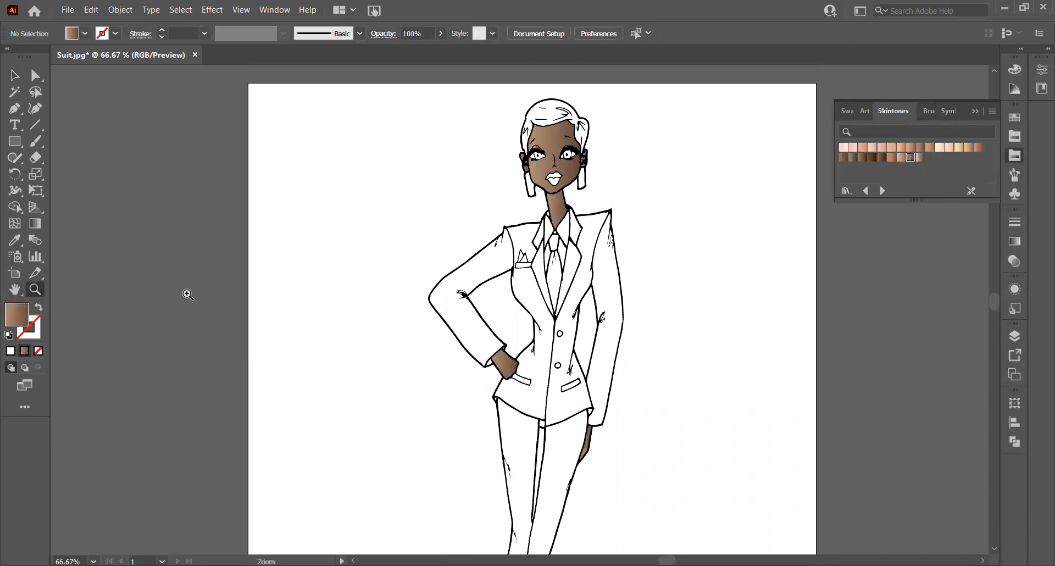
pyautogui.moveTo(543, 143); pyautogui.dragTo(711, 254)
pyautogui.scroll(1, 813, 215)
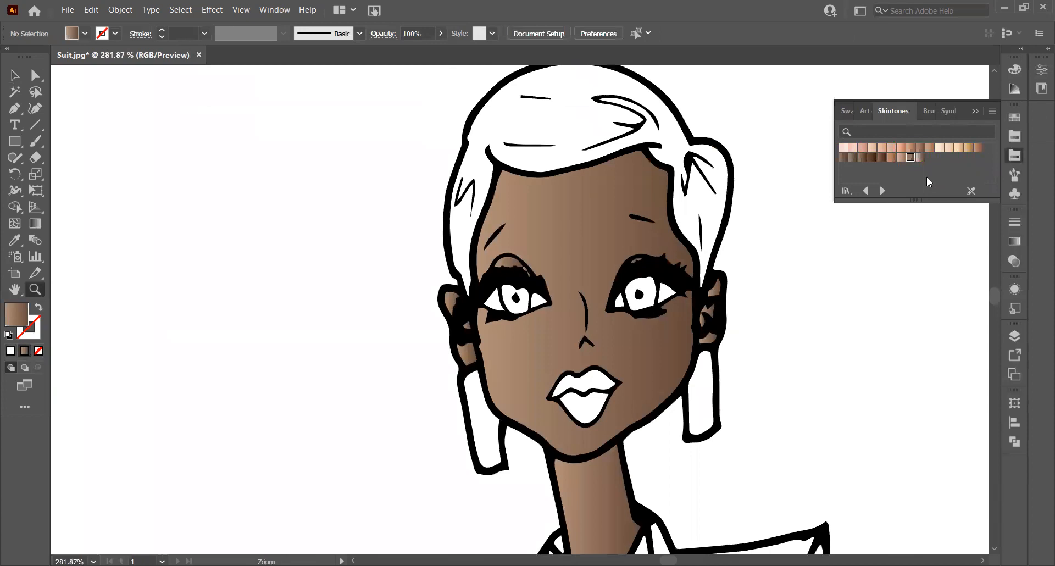
pyautogui.click(975, 110)
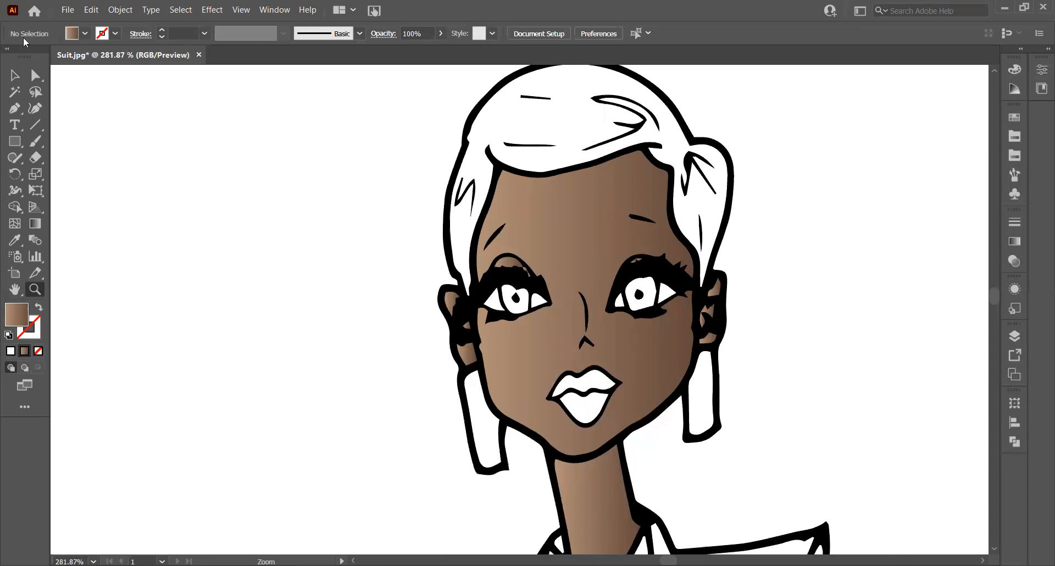
pyautogui.click(14, 75)
pyautogui.scroll(-1, 166, 280)
pyautogui.scroll(-5, 167, 283)
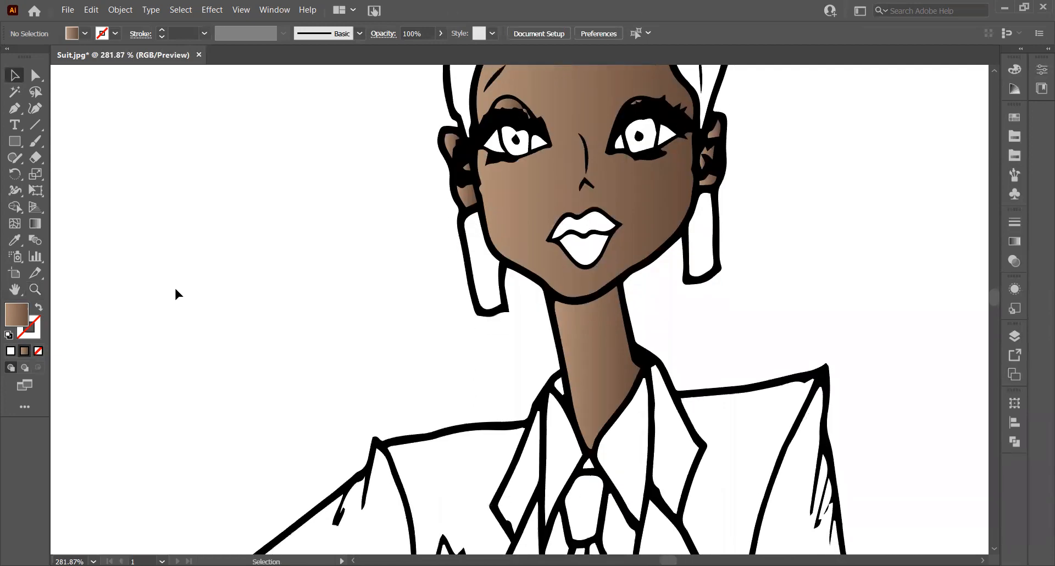
pyautogui.scroll(5, 173, 286)
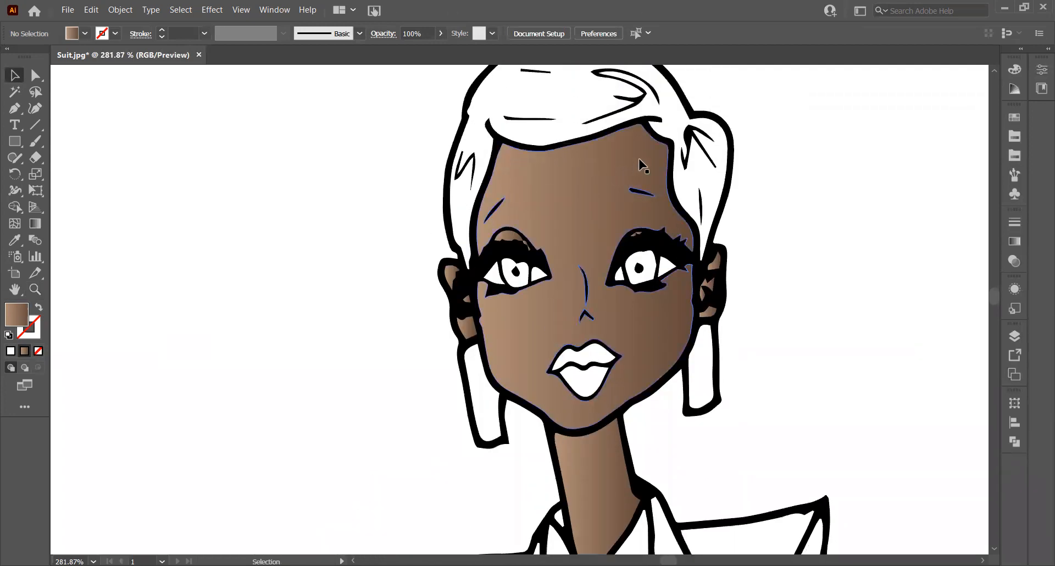
pyautogui.click(643, 164)
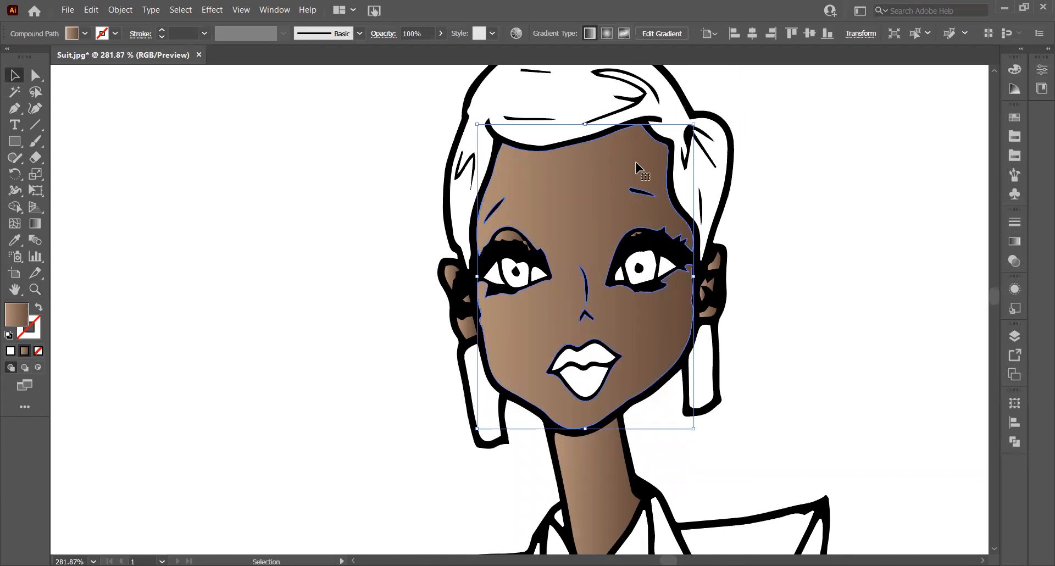
pyautogui.click(330, 177)
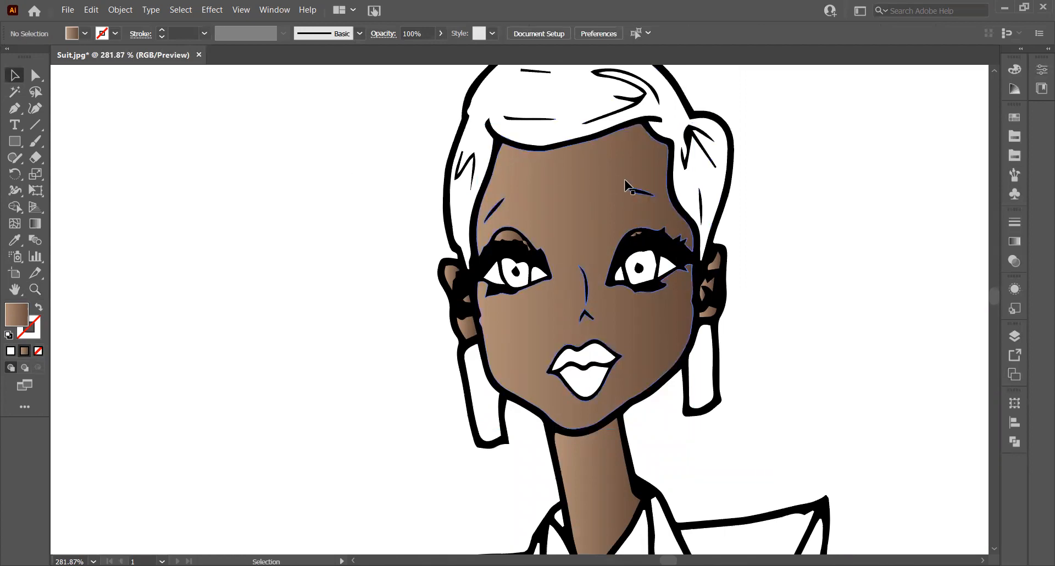
pyautogui.click(616, 164)
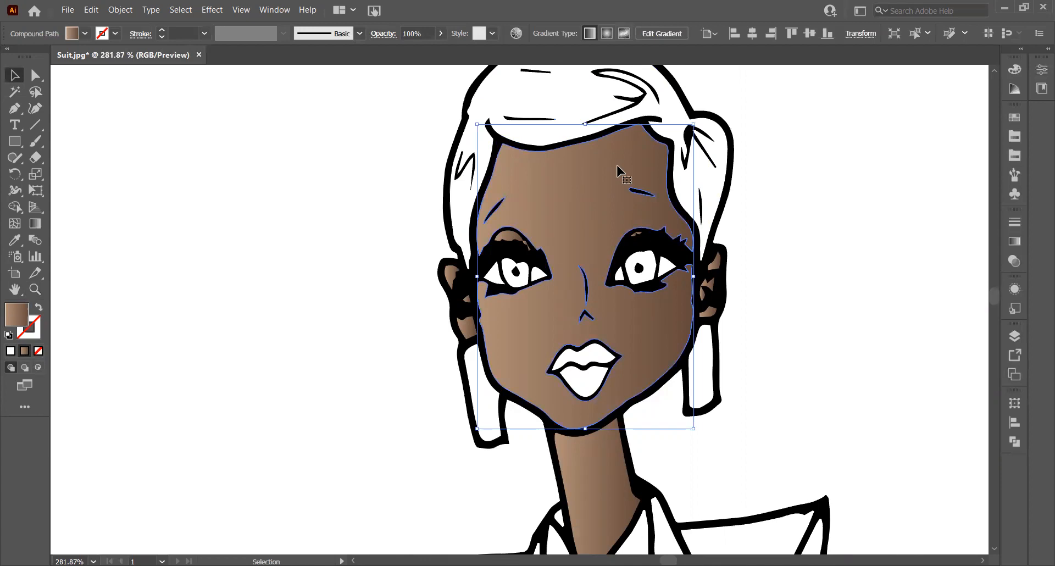
# Step: Compare gradient angles of 30° and 45° on the face, keep 45°, and deselect the face
pyautogui.click(1012, 240)
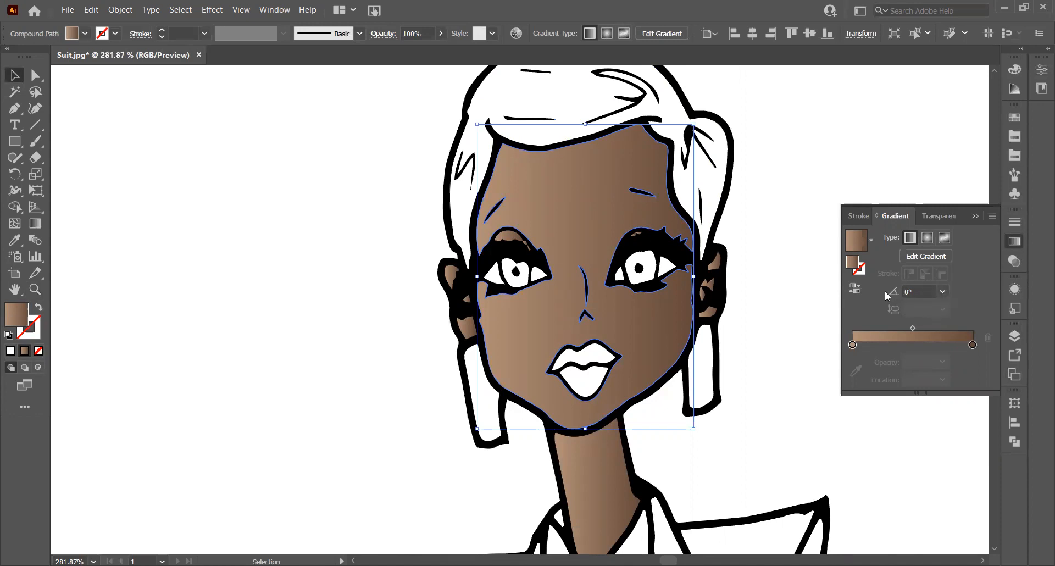
pyautogui.click(944, 292)
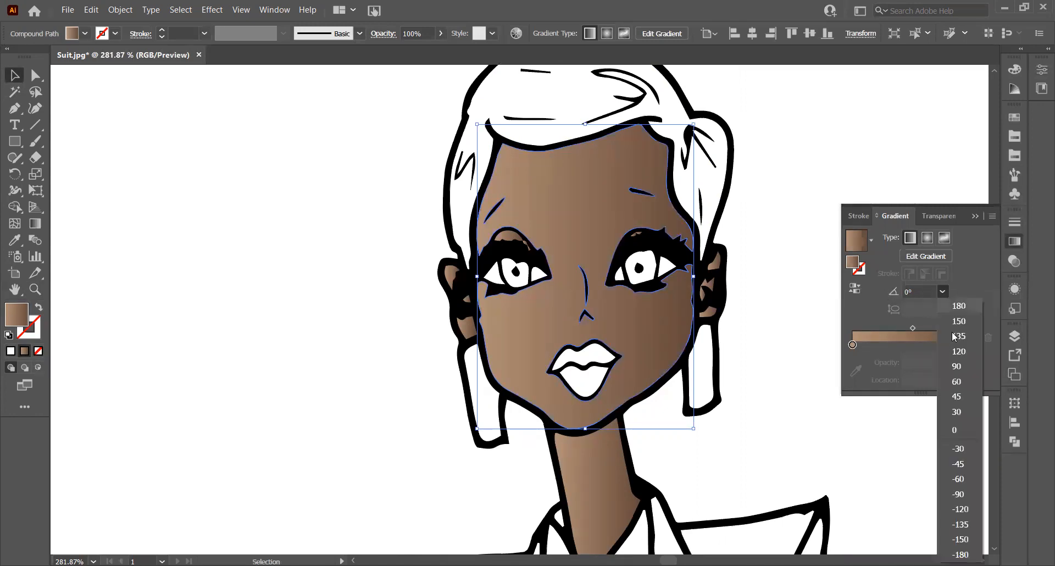
pyautogui.click(957, 412)
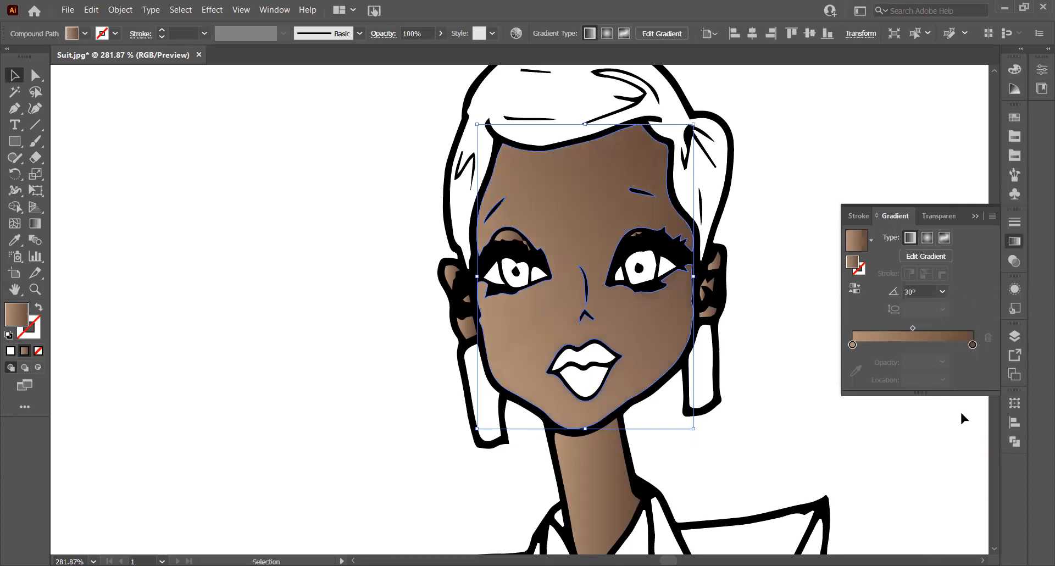
pyautogui.click(944, 293)
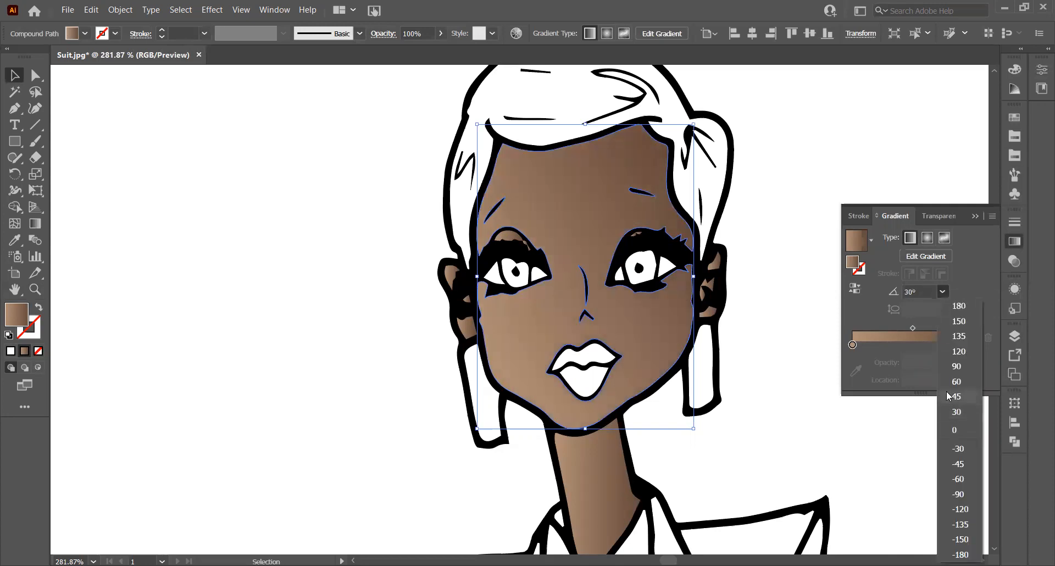
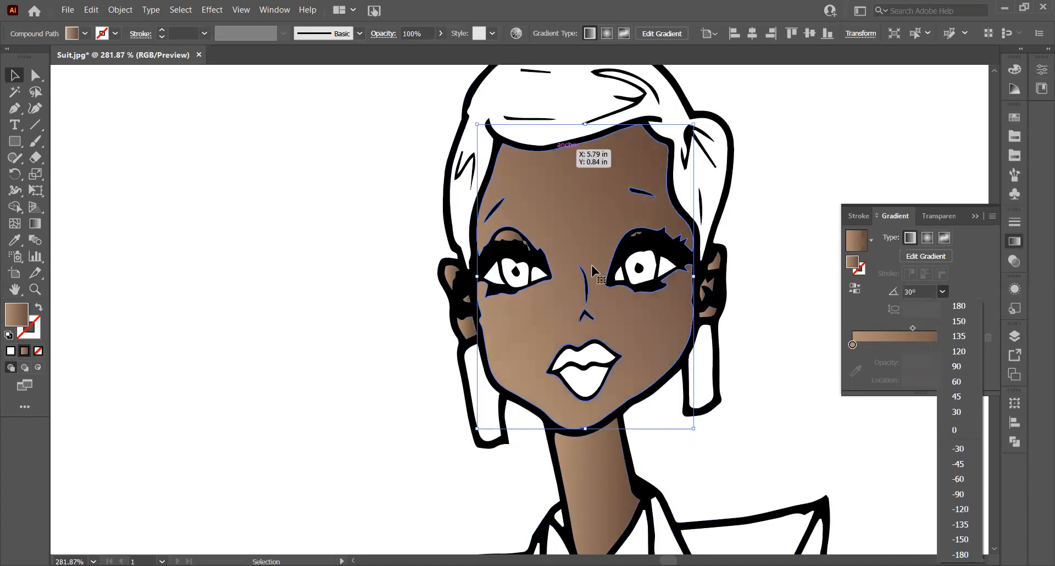
pyautogui.click(956, 396)
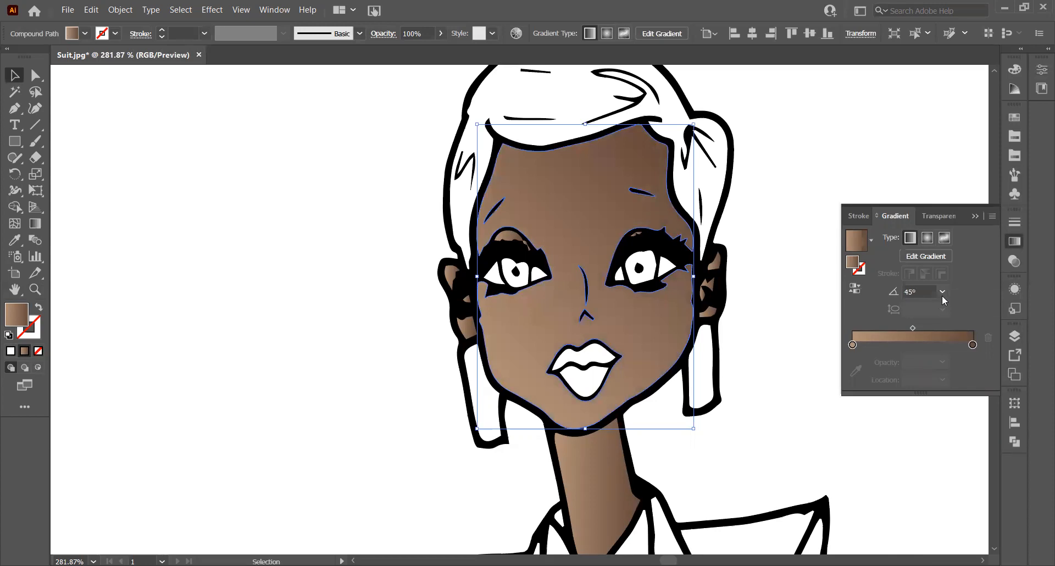
pyautogui.click(942, 292)
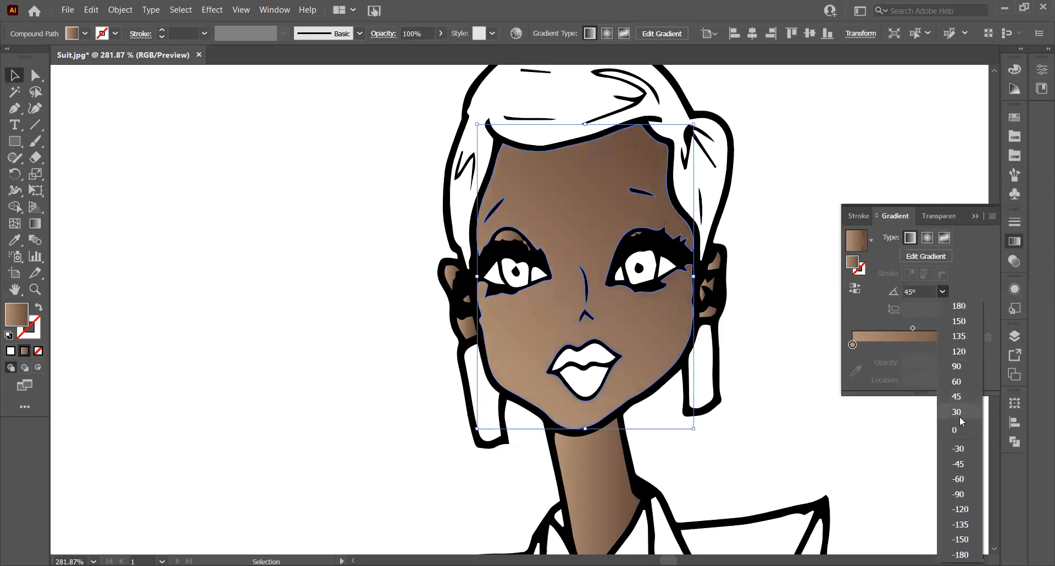
pyautogui.click(959, 416)
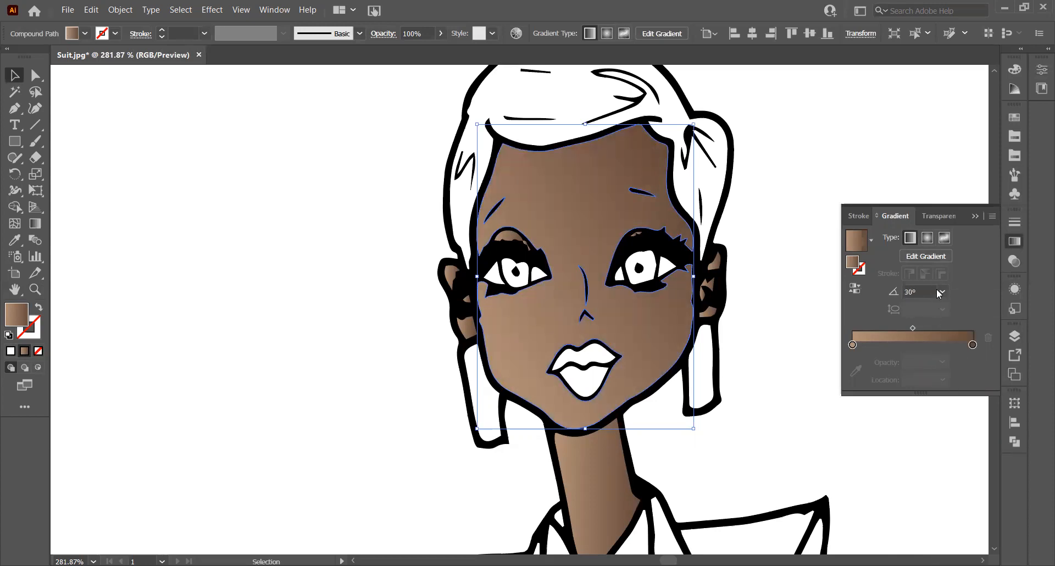
pyautogui.click(943, 291)
pyautogui.click(960, 396)
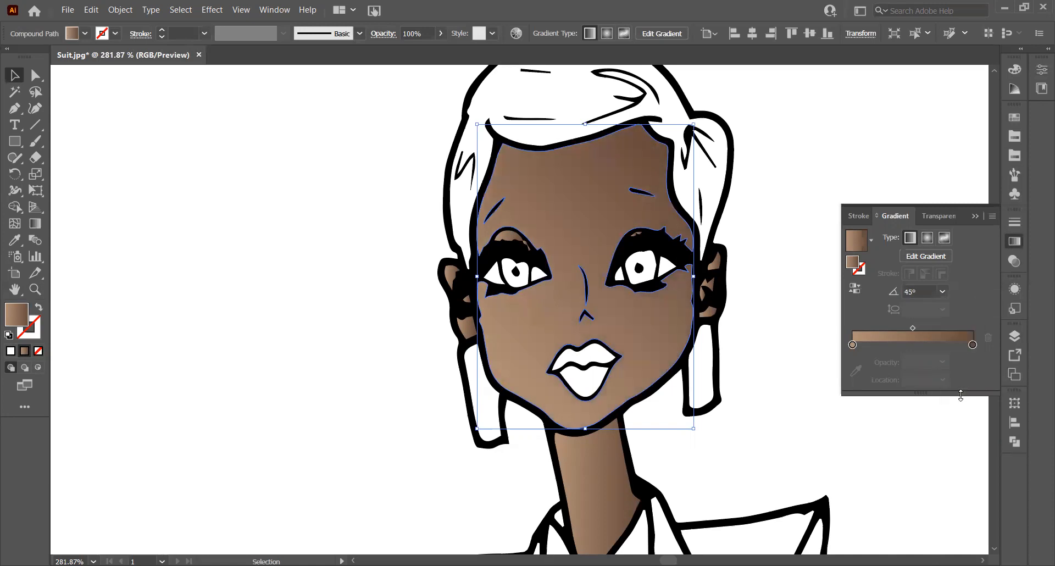
pyautogui.click(836, 140)
# Step: Compare gradient angles of 45° and 30° on the neck's skin shape, keep 30°, and deselect the neck
pyautogui.scroll(-4, 794, 204)
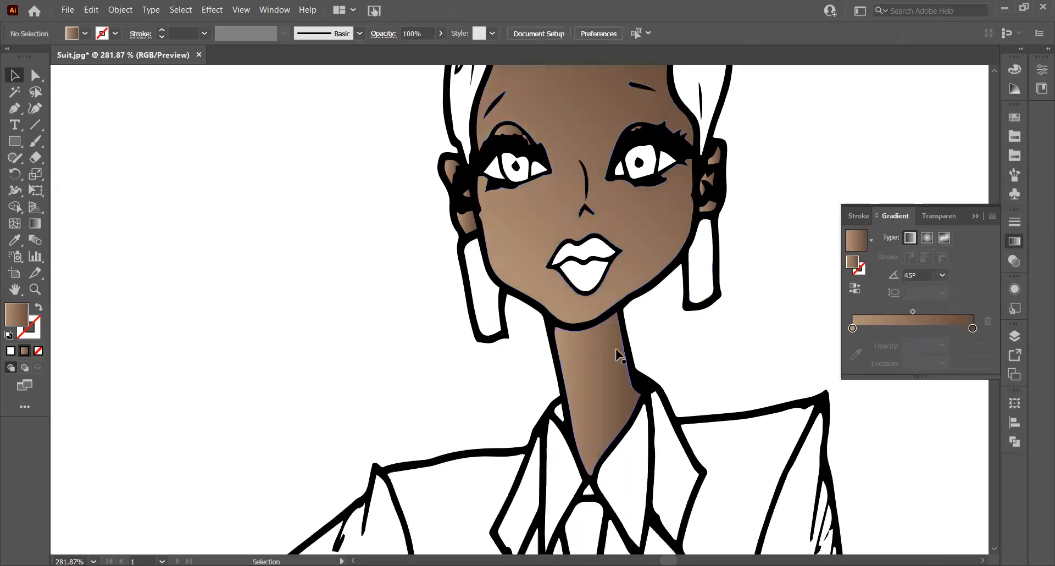
pyautogui.click(617, 357)
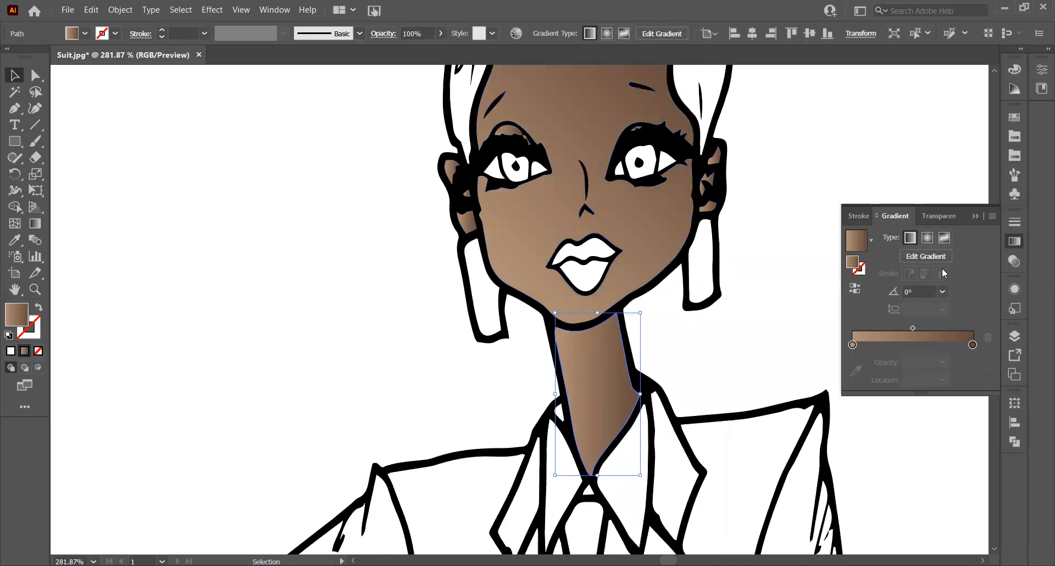
pyautogui.click(942, 292)
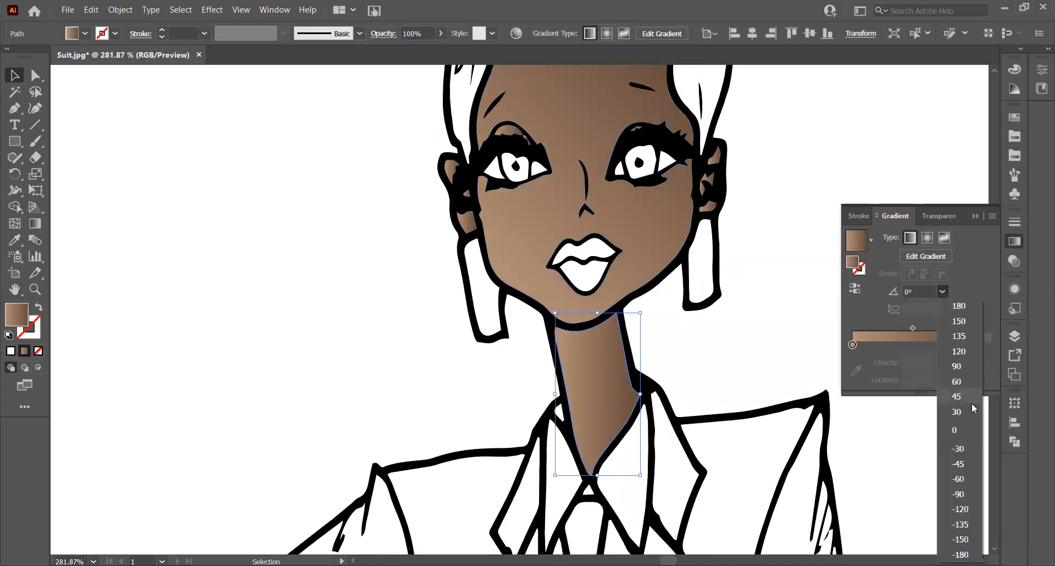
pyautogui.click(966, 397)
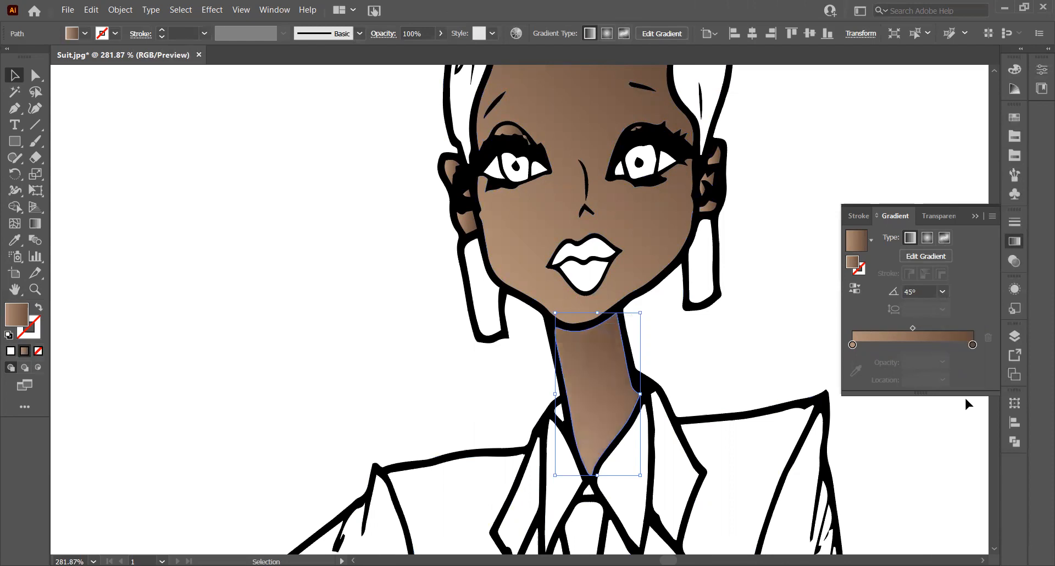
pyautogui.click(940, 293)
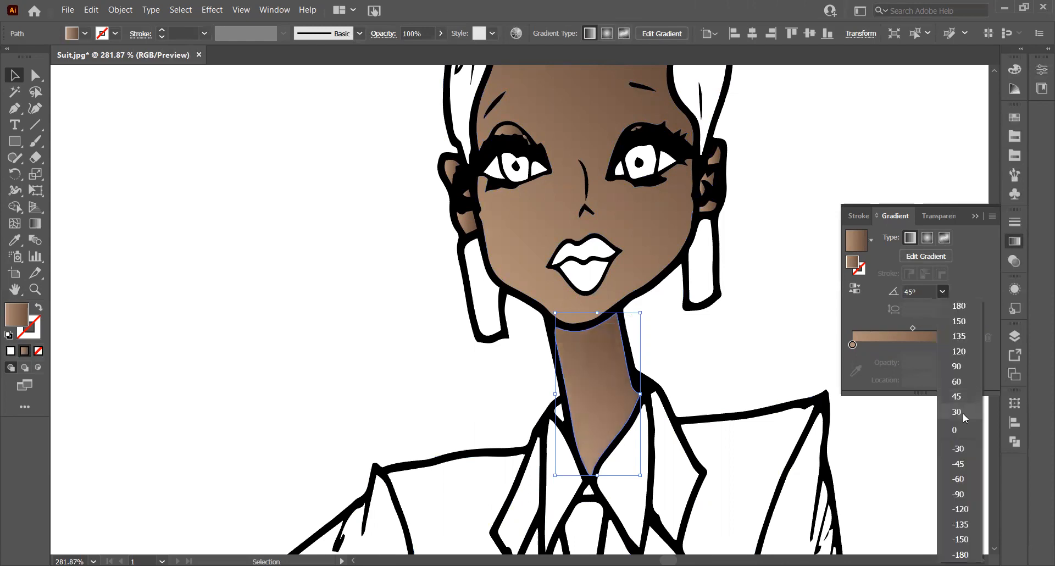
pyautogui.click(963, 413)
pyautogui.click(942, 291)
pyautogui.click(959, 410)
pyautogui.click(755, 317)
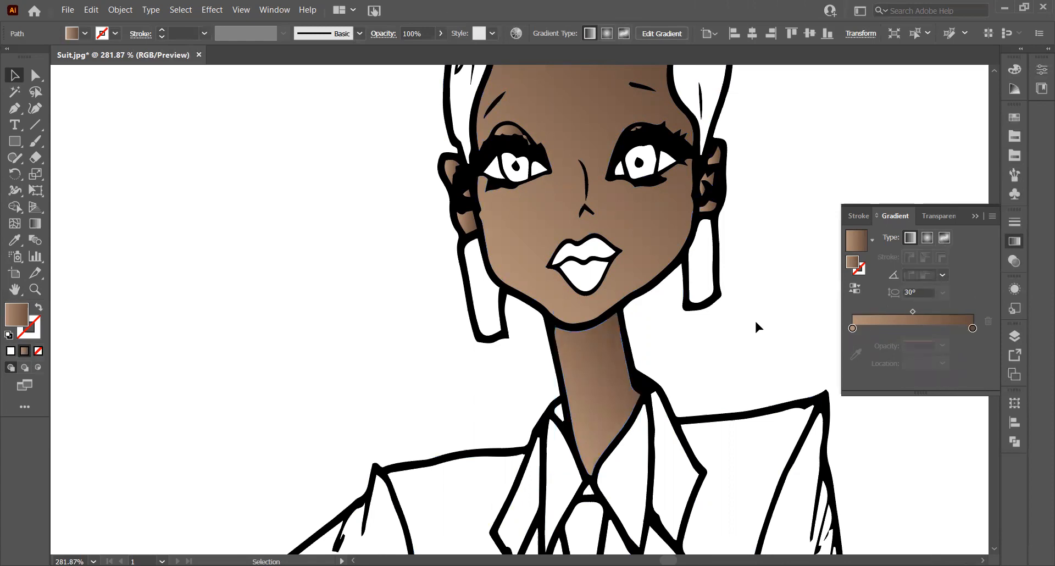
# Step: Try gradient angles of 45° and 60° on the skin shape of the hand at the hip, and settle on 90°
pyautogui.scroll(-1, 756, 321)
pyautogui.scroll(-8, 756, 320)
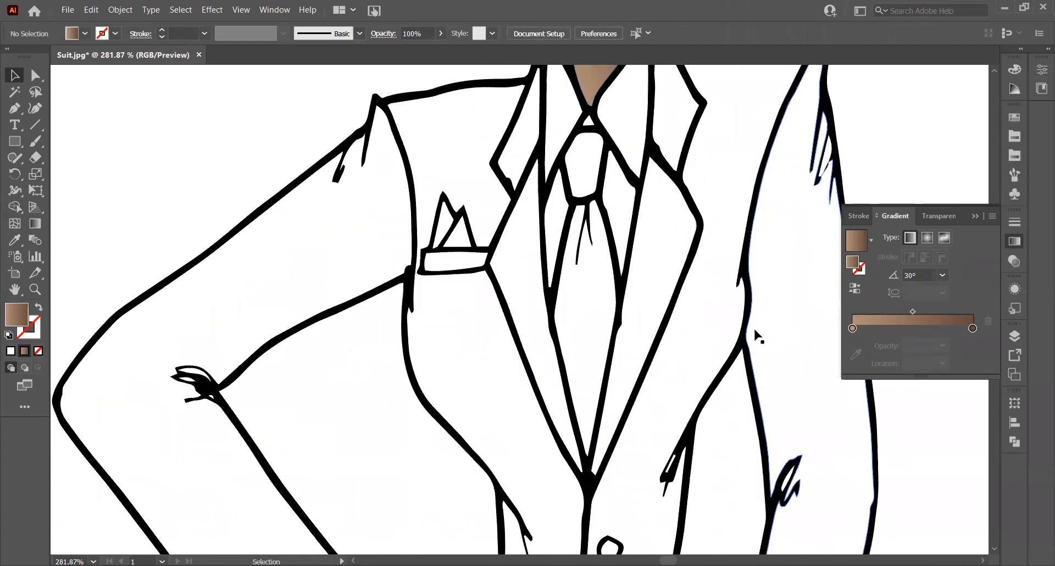
pyautogui.scroll(-2, 754, 329)
pyautogui.click(366, 436)
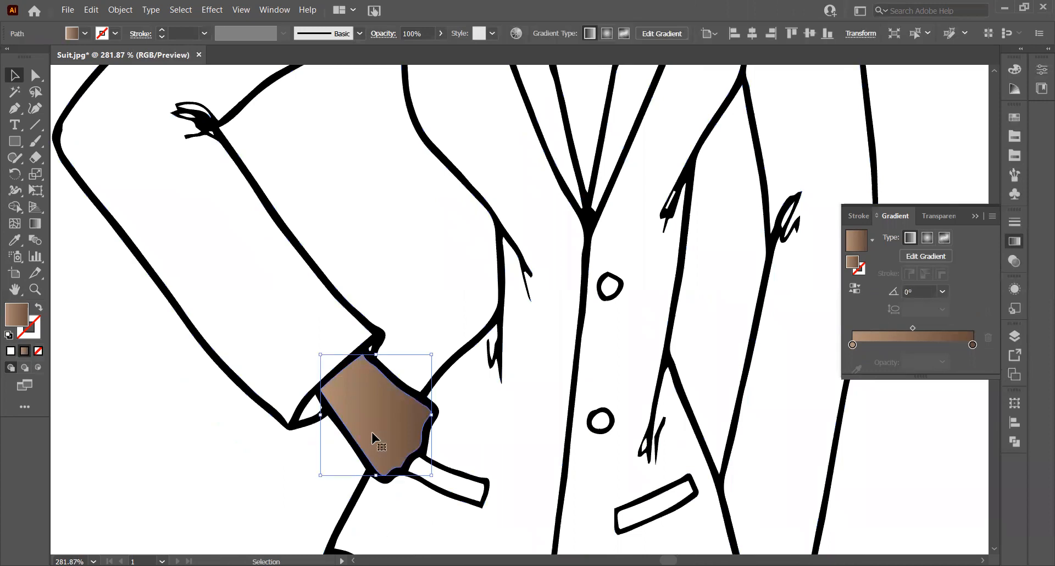
pyautogui.click(942, 292)
pyautogui.click(952, 397)
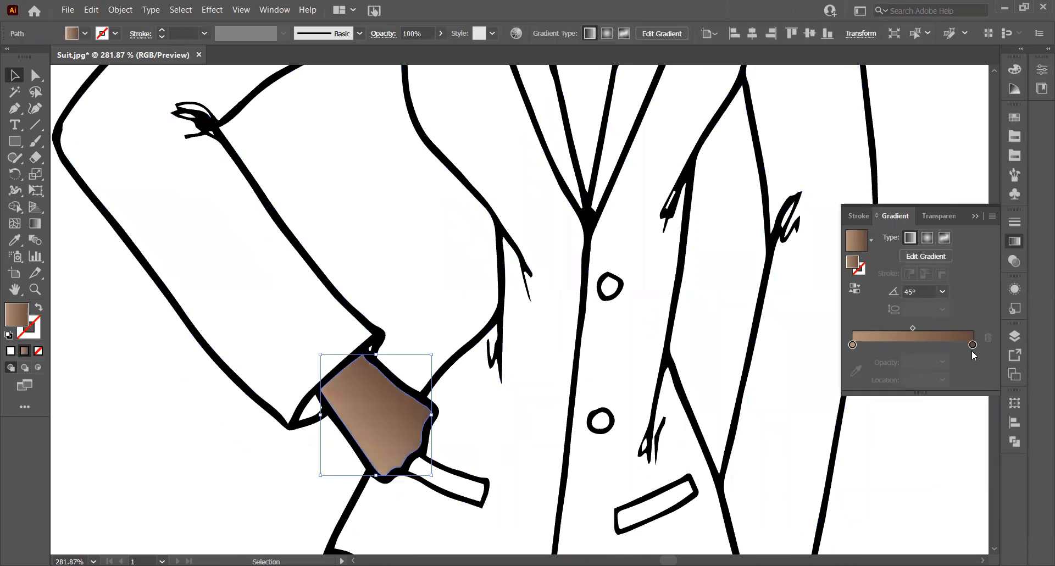
pyautogui.click(942, 292)
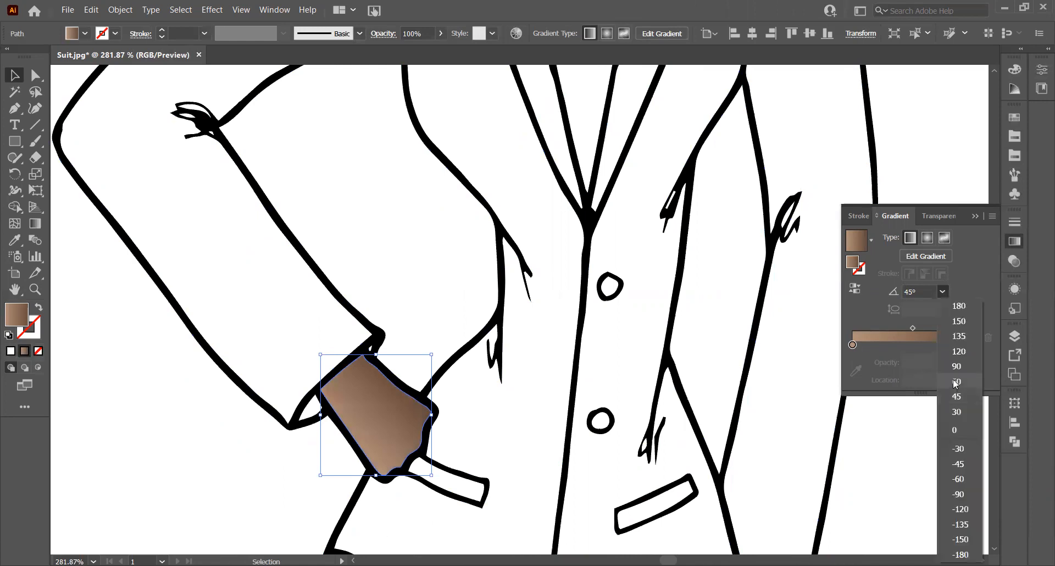
pyautogui.click(953, 380)
pyautogui.click(942, 292)
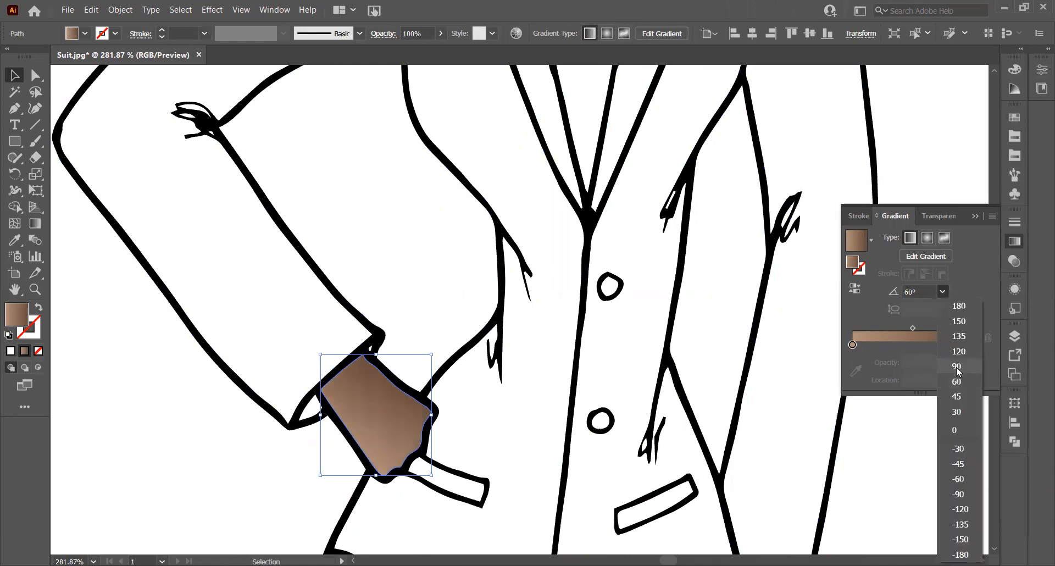
pyautogui.click(956, 365)
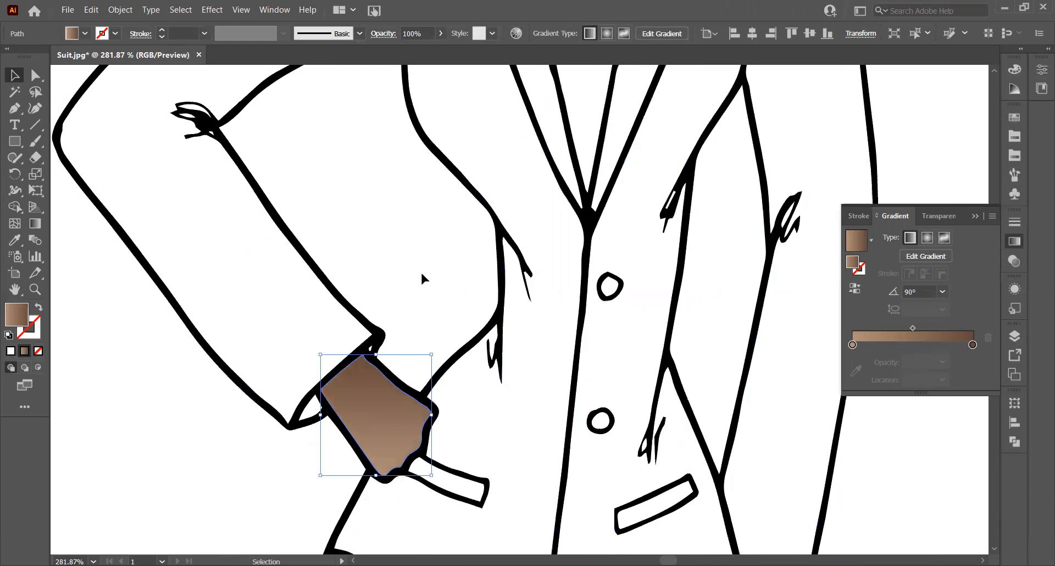
# Step: Try a 60° gradient angle on the hanging hand's skin shape, set it to 90° instead, and deselect it
pyautogui.scroll(-3, 420, 272)
pyautogui.scroll(-10, 420, 276)
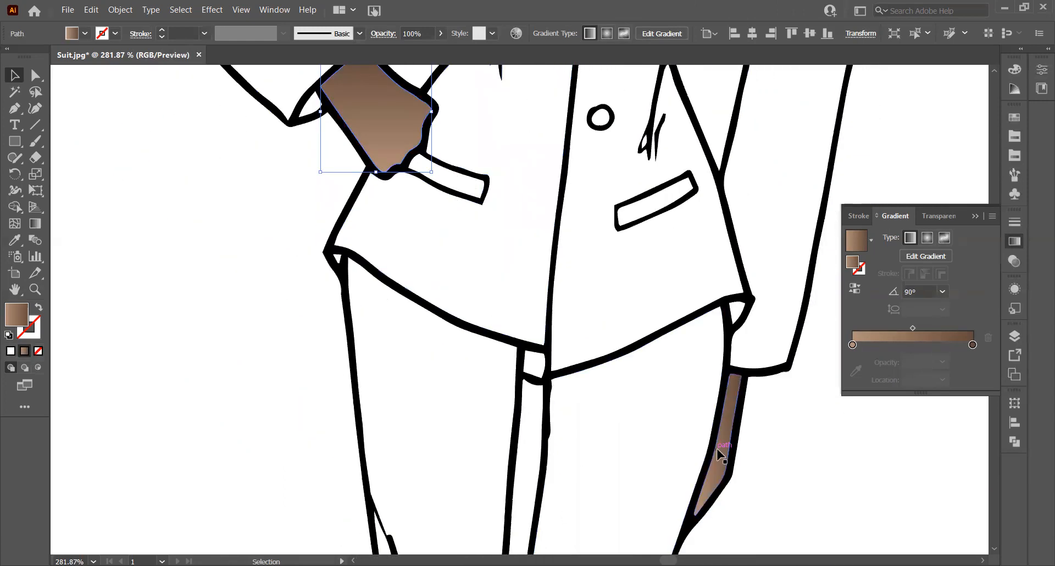
pyautogui.click(724, 451)
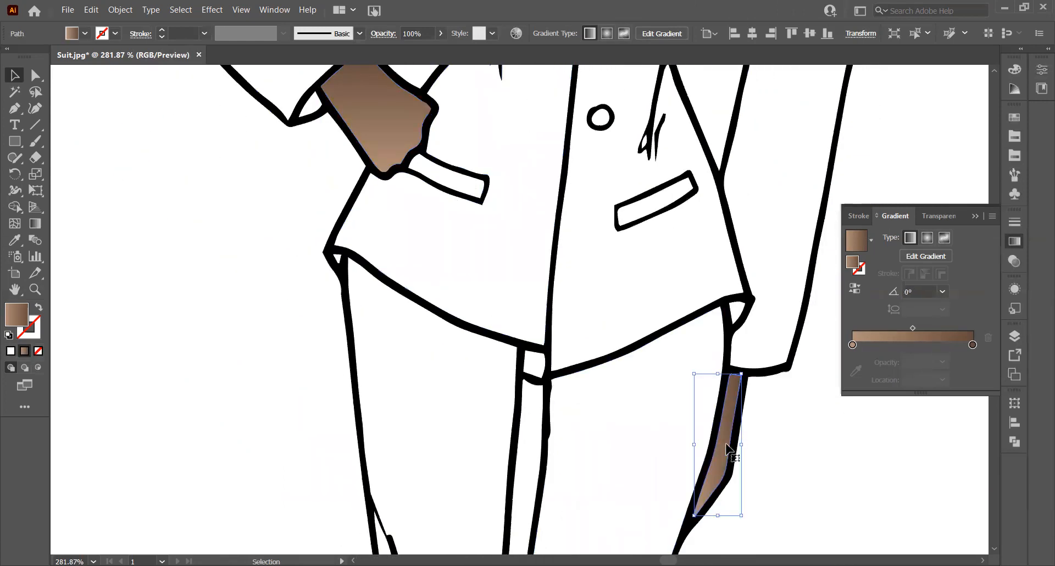
pyautogui.click(943, 291)
pyautogui.click(955, 381)
pyautogui.click(941, 290)
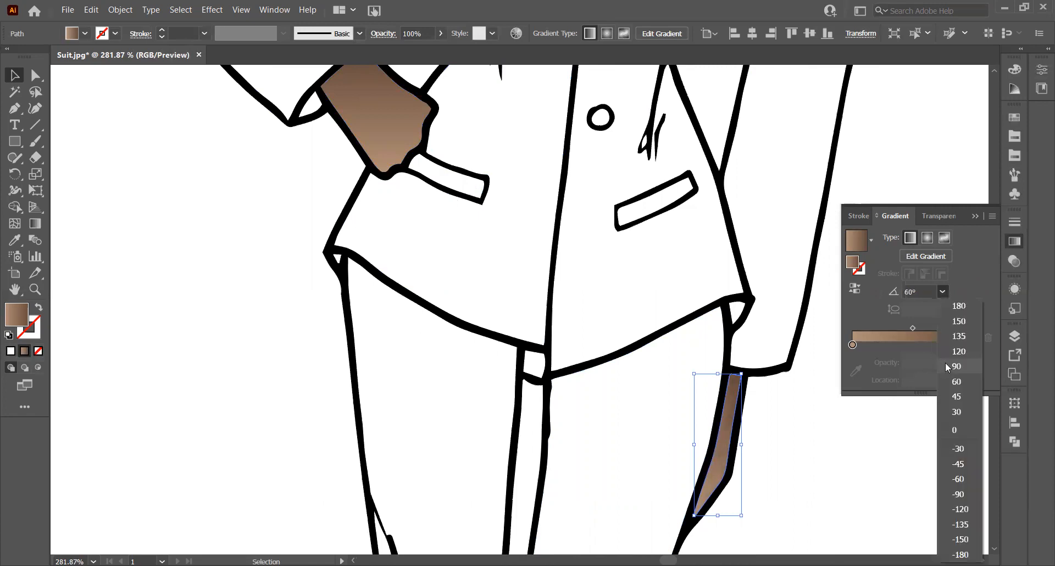
pyautogui.click(955, 366)
pyautogui.click(280, 362)
# Step: Compare gradient angles of 60° and 90° on the skin of the front-facing foot's ankle, and keep 60°
pyautogui.scroll(-5, 279, 363)
pyautogui.scroll(-10, 280, 366)
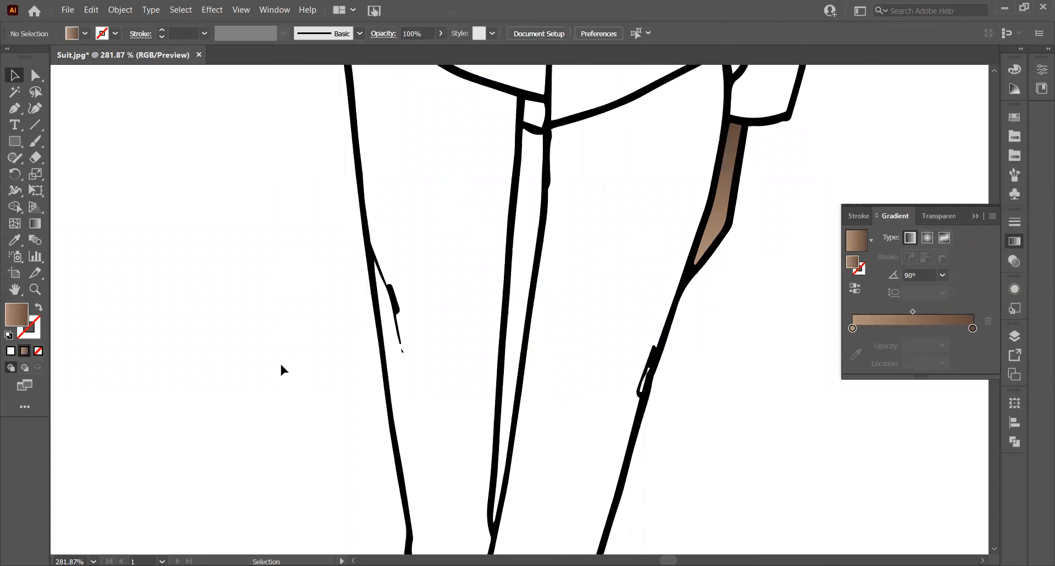
pyautogui.scroll(-10, 283, 368)
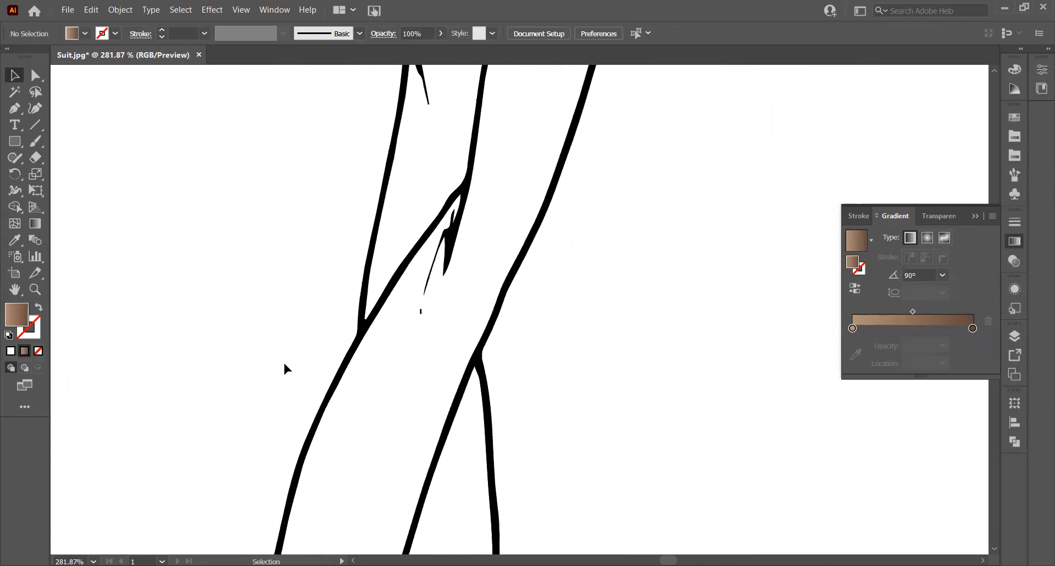
pyautogui.scroll(-10, 297, 364)
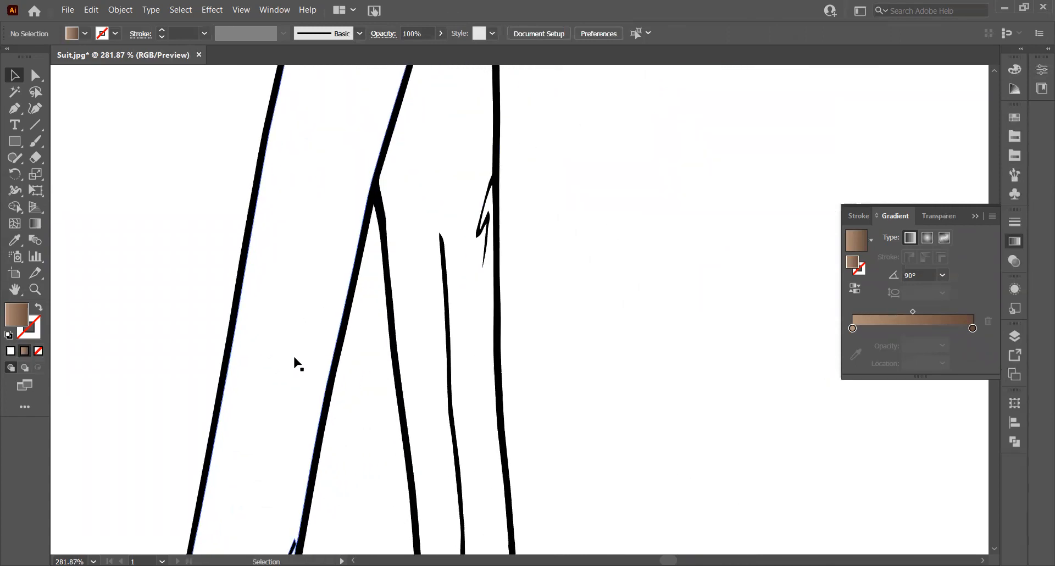
pyautogui.scroll(-10, 296, 356)
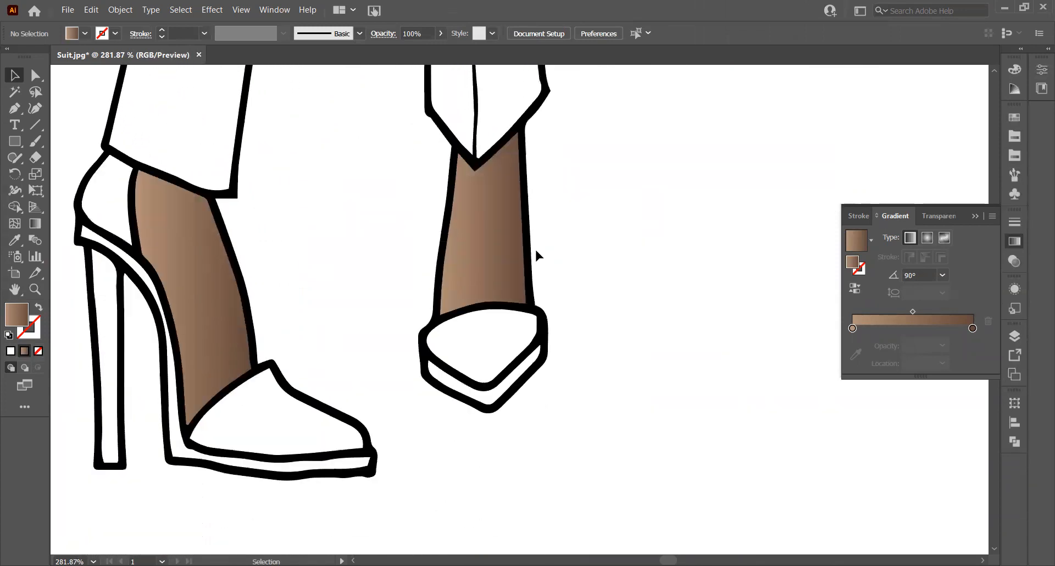
pyautogui.click(493, 232)
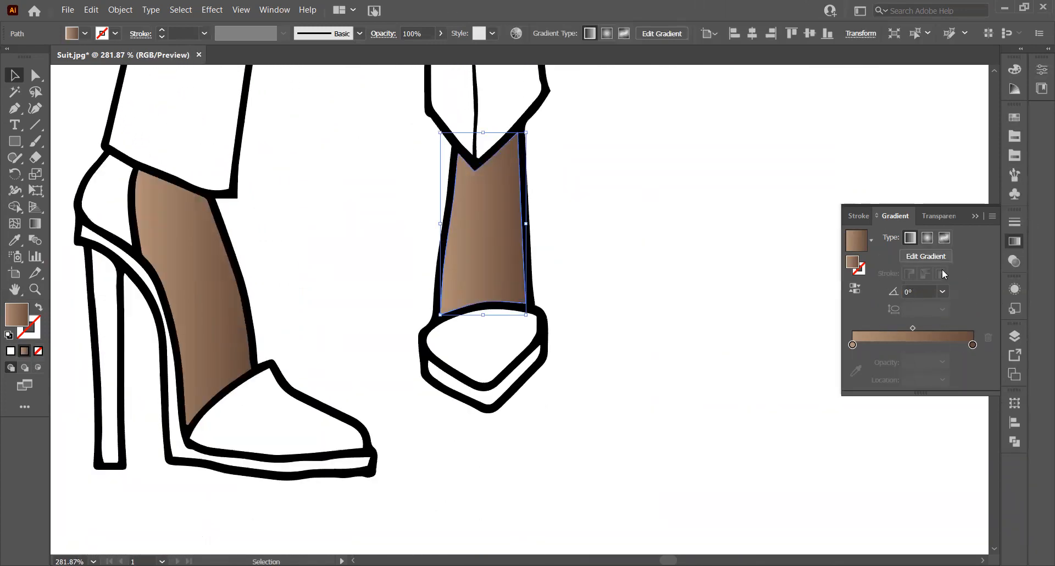
pyautogui.click(942, 291)
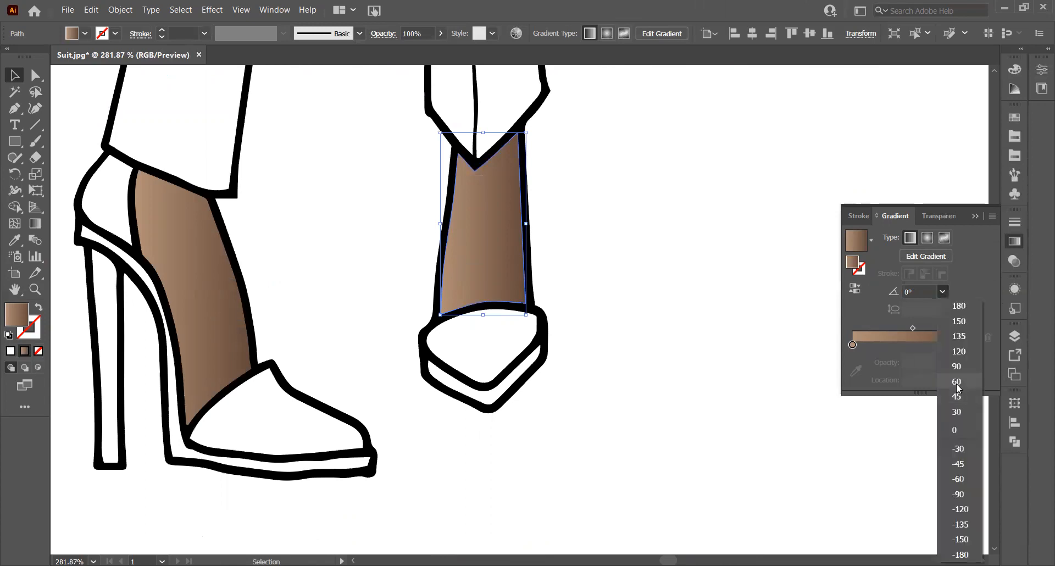
pyautogui.click(956, 383)
pyautogui.click(942, 290)
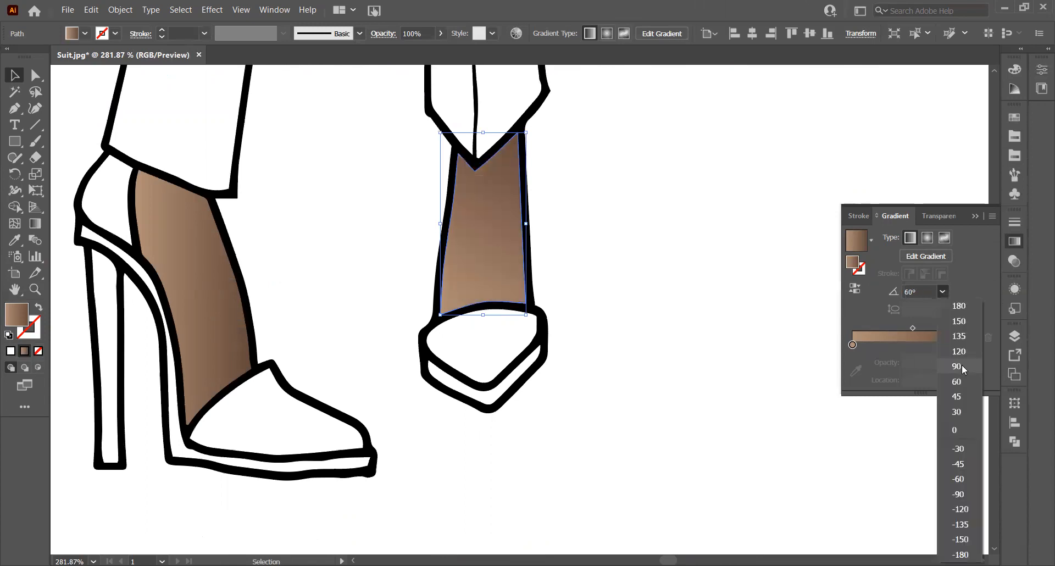
pyautogui.click(961, 364)
pyautogui.click(942, 292)
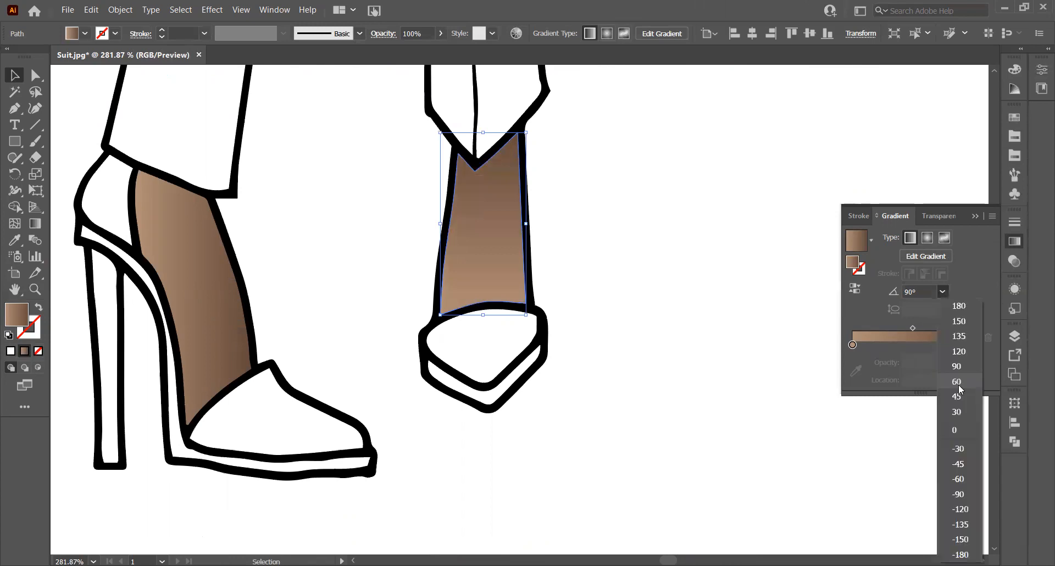
pyautogui.click(957, 383)
# Step: Set the gradient angle of the side-facing foot's skin shape to 60°, deselect it, and collapse the gradient settings
pyautogui.click(211, 265)
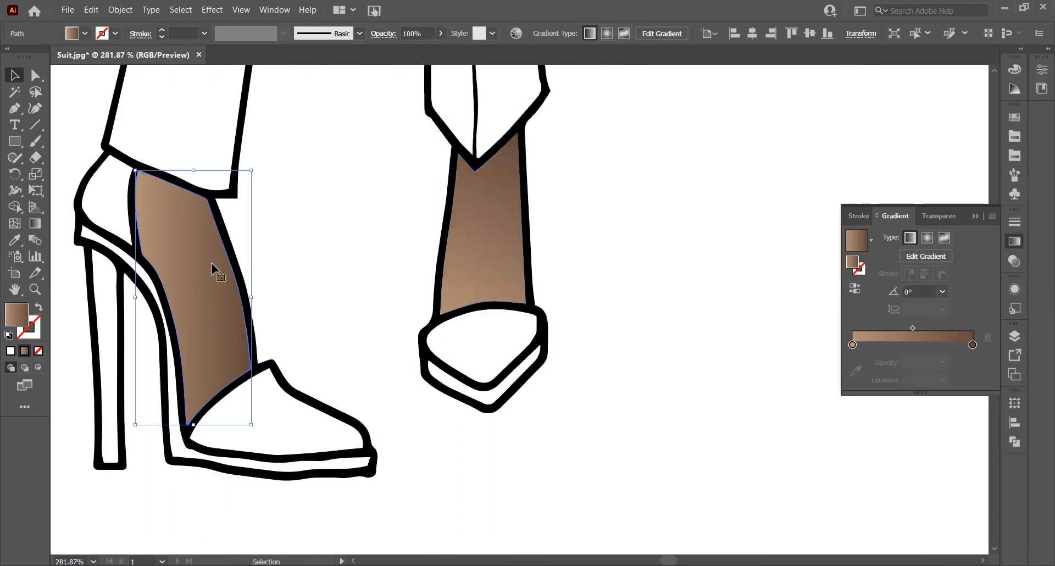
pyautogui.click(941, 291)
pyautogui.click(945, 381)
pyautogui.click(631, 286)
pyautogui.scroll(3, 631, 286)
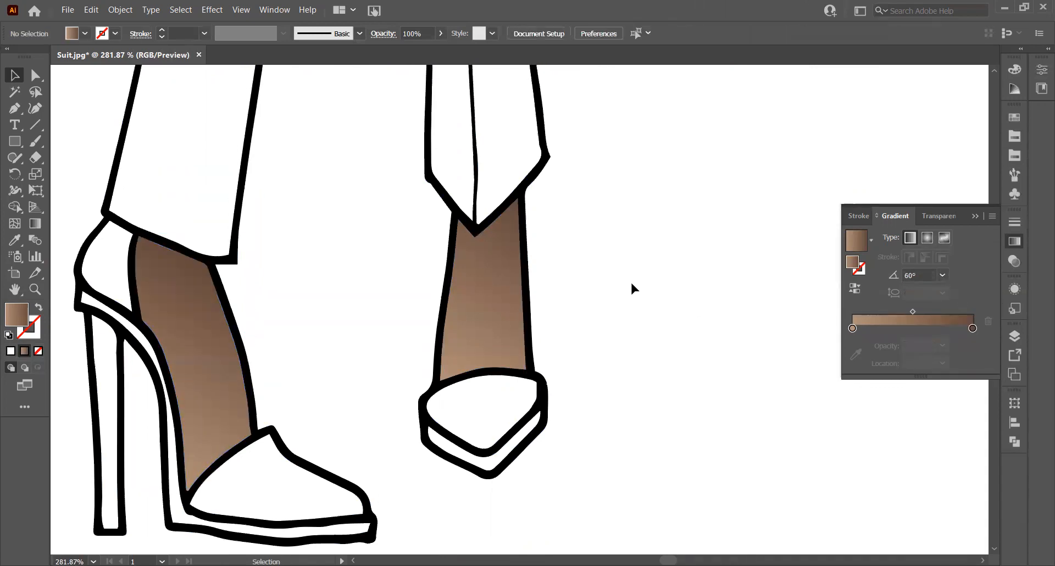
pyautogui.click(975, 216)
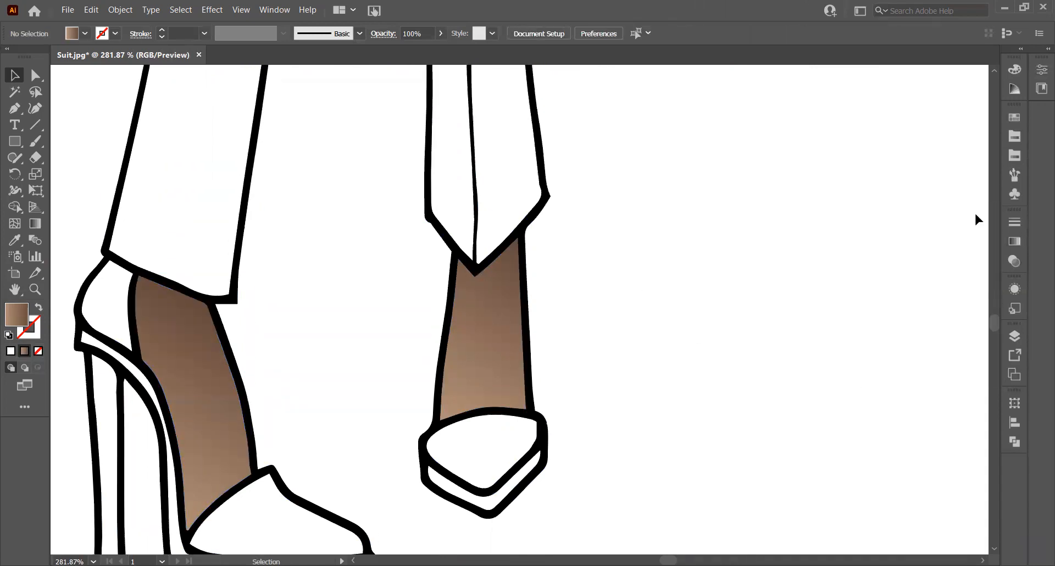
# Step: Return to 100% zoom and select the jacket sleeve of the straight, hanging arm
pyautogui.hotkey('ctrl', '1')
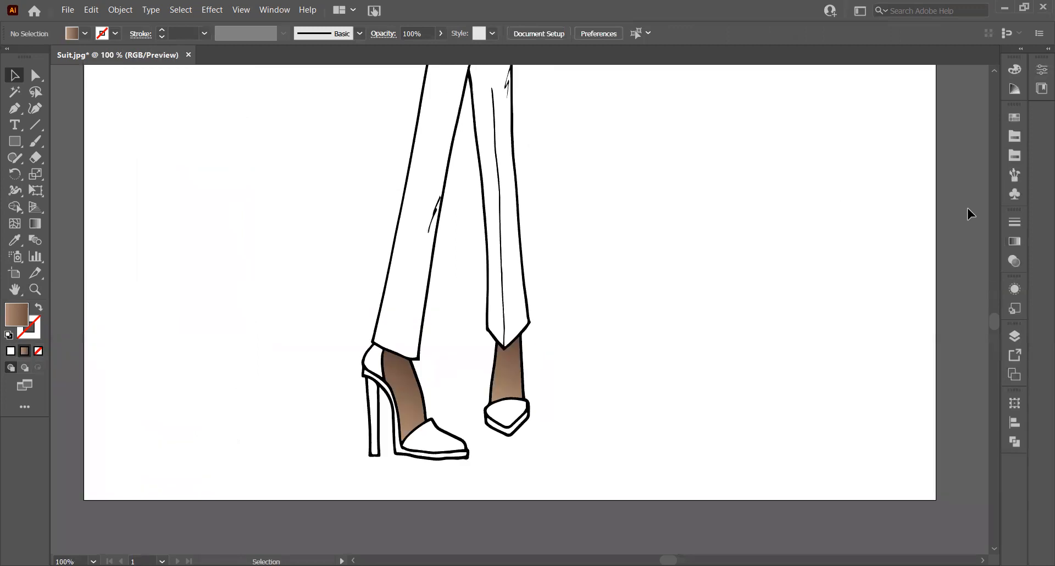
pyautogui.scroll(6, 967, 208)
pyautogui.scroll(10, 892, 46)
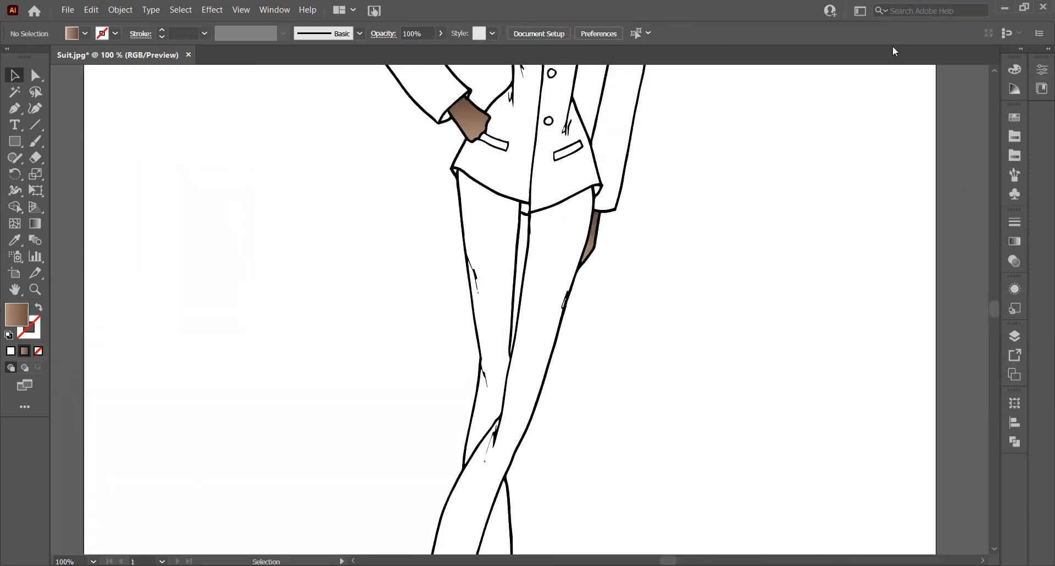
pyautogui.scroll(2, 891, 48)
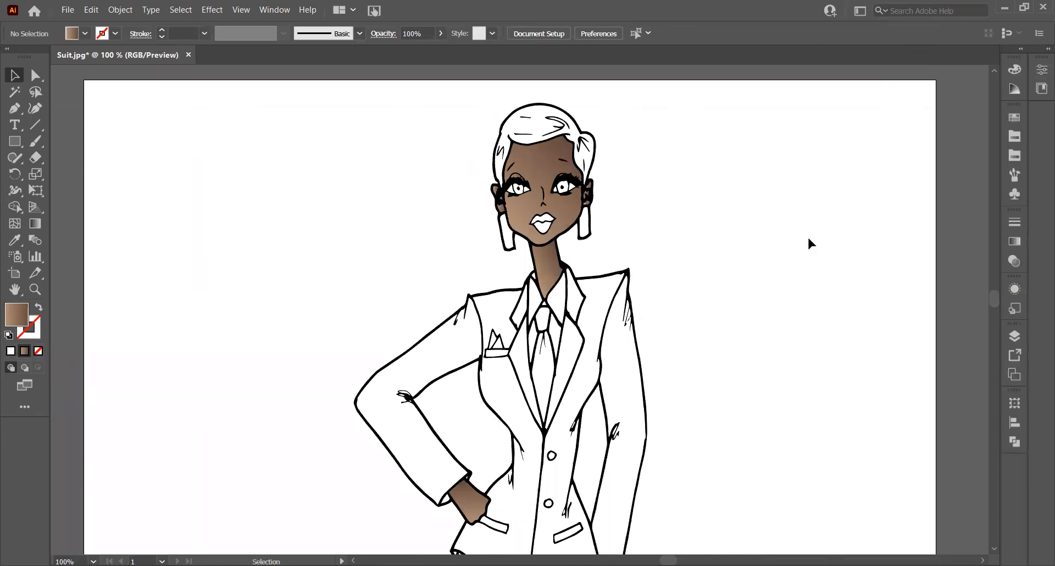
pyautogui.click(622, 353)
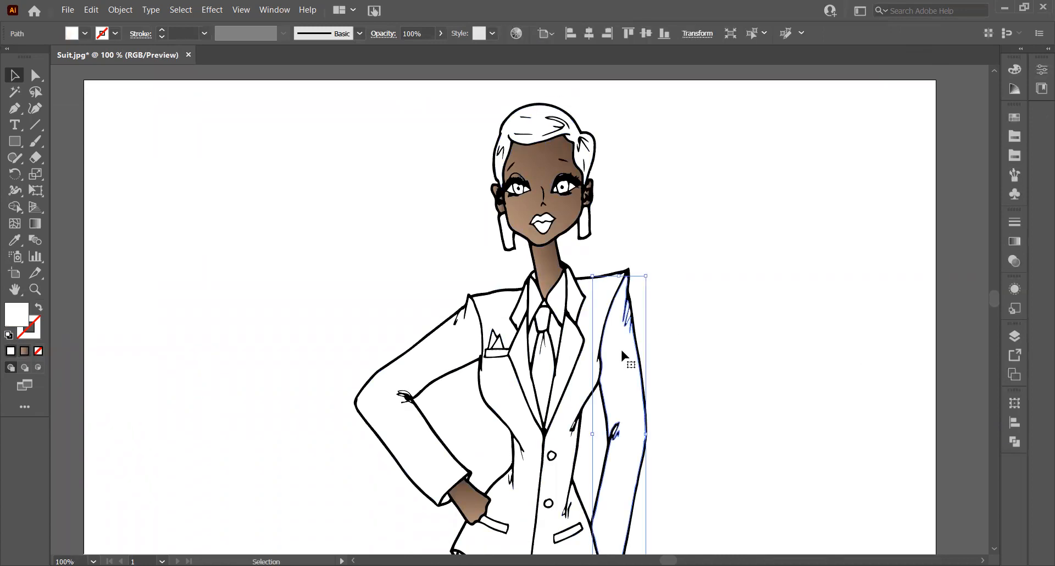
pyautogui.scroll(-5, 447, 235)
pyautogui.scroll(2, 448, 234)
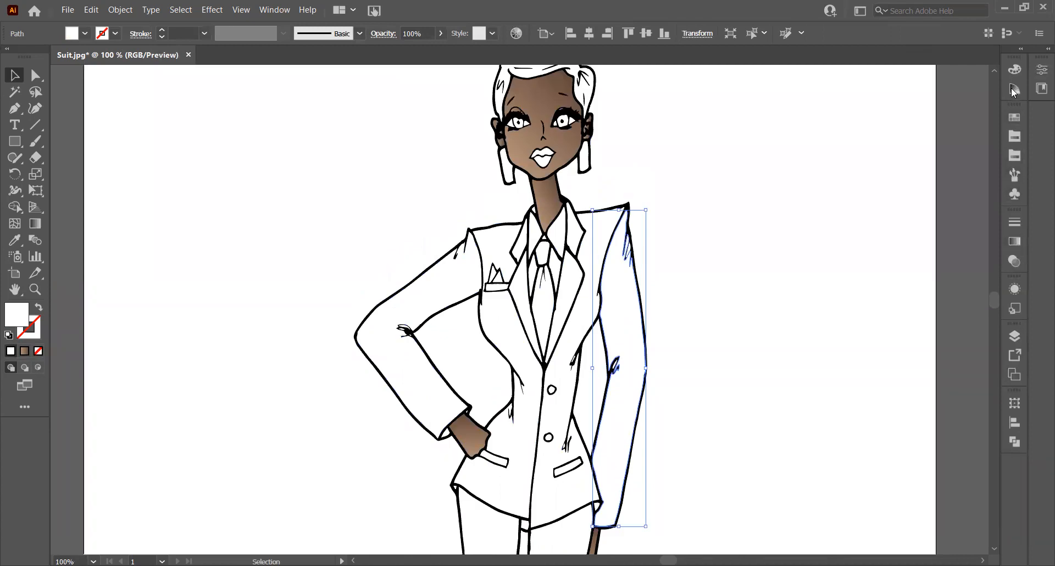
# Step: Browse back and forth through the gradient swatch libraries, including Seasons and Metals, and stop at Gems and Jewels for the sleeve's fill
pyautogui.click(1011, 155)
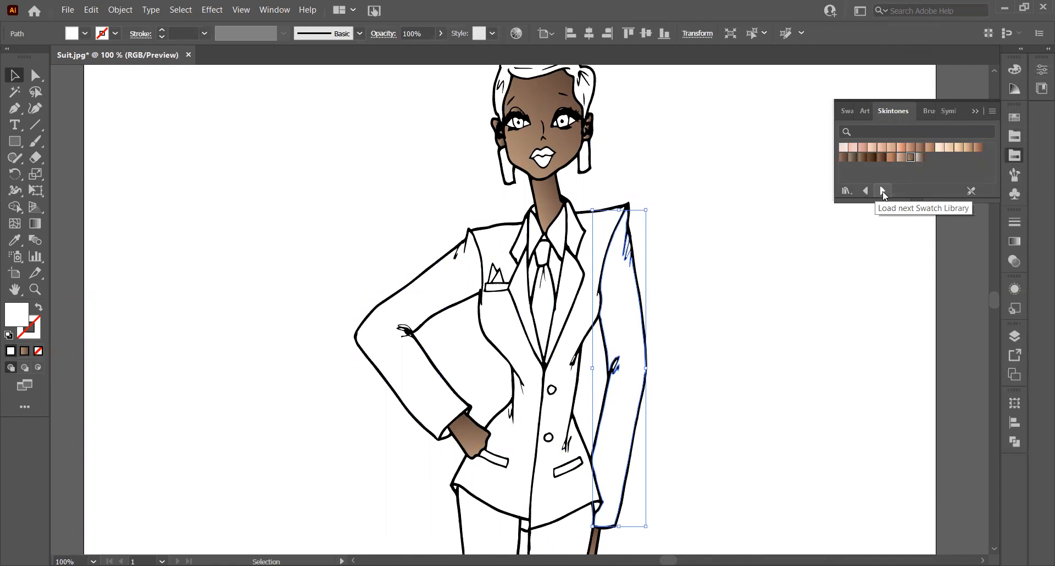
pyautogui.click(867, 191)
pyautogui.click(866, 191)
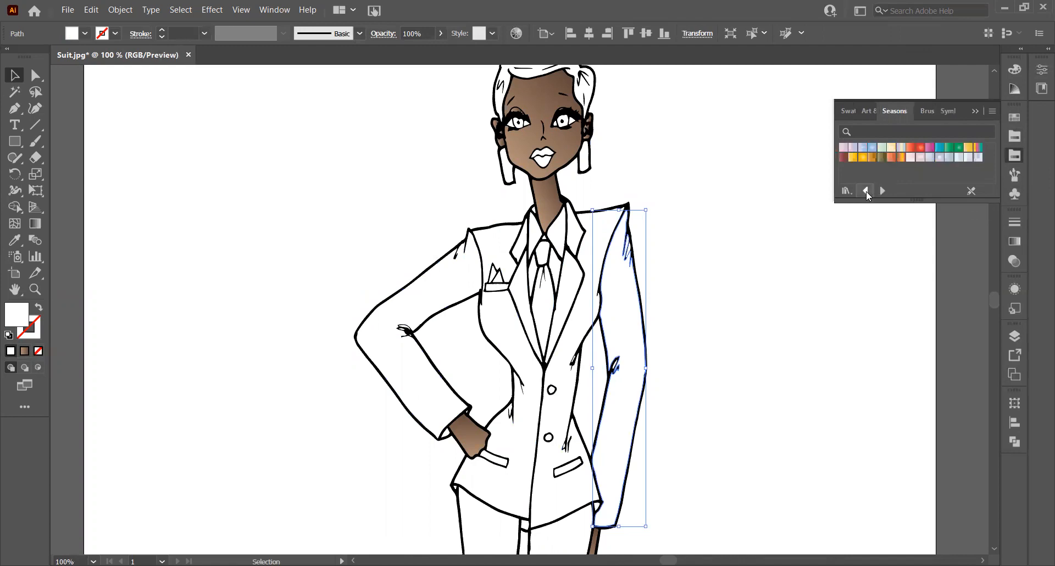
pyautogui.click(866, 191)
pyautogui.click(866, 191)
pyautogui.click(866, 190)
pyautogui.click(867, 191)
pyautogui.click(867, 192)
pyautogui.click(867, 192)
pyautogui.click(879, 192)
pyautogui.click(879, 192)
pyautogui.click(879, 192)
pyautogui.click(880, 192)
pyautogui.click(879, 191)
pyautogui.click(879, 191)
pyautogui.click(880, 191)
pyautogui.click(880, 192)
pyautogui.click(866, 191)
pyautogui.click(866, 191)
pyautogui.click(865, 191)
pyautogui.click(866, 191)
pyautogui.click(865, 191)
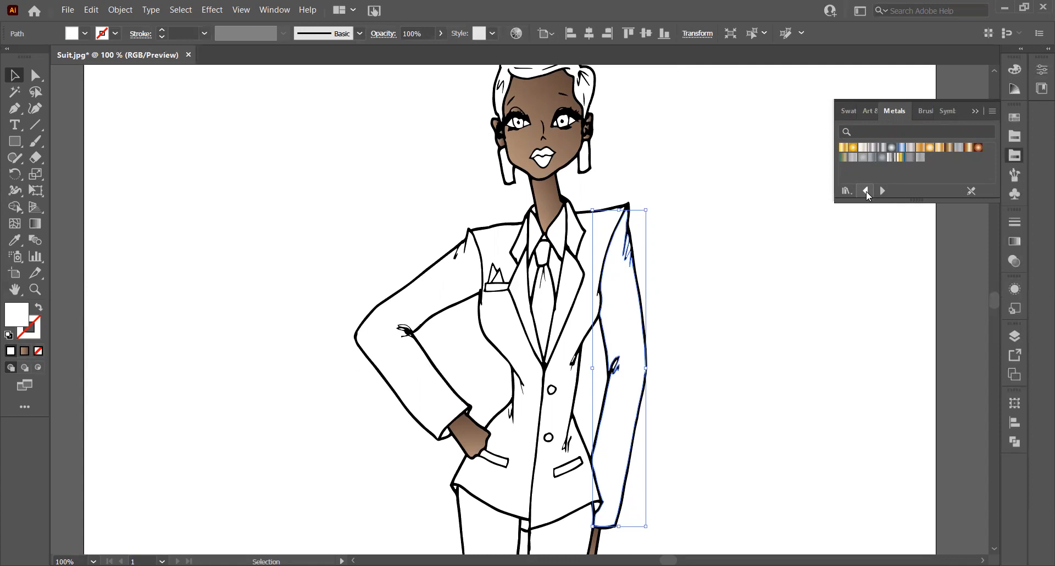
pyautogui.click(866, 191)
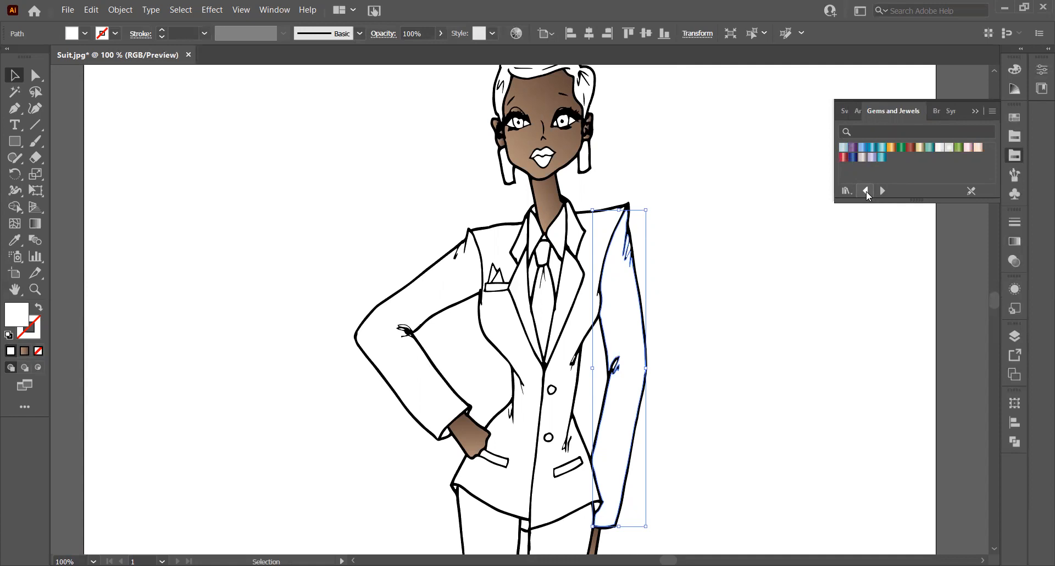
# Step: Browse back from Gems and Jewels through the preceding gradient swatch libraries to Brights for the jacket sleeve's fill
pyautogui.click(866, 191)
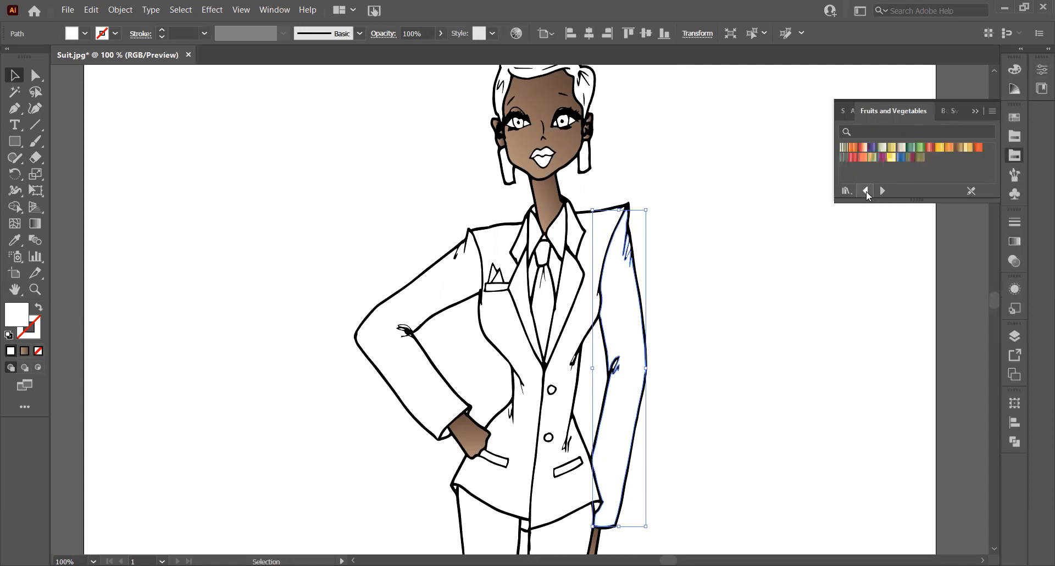
pyautogui.click(866, 191)
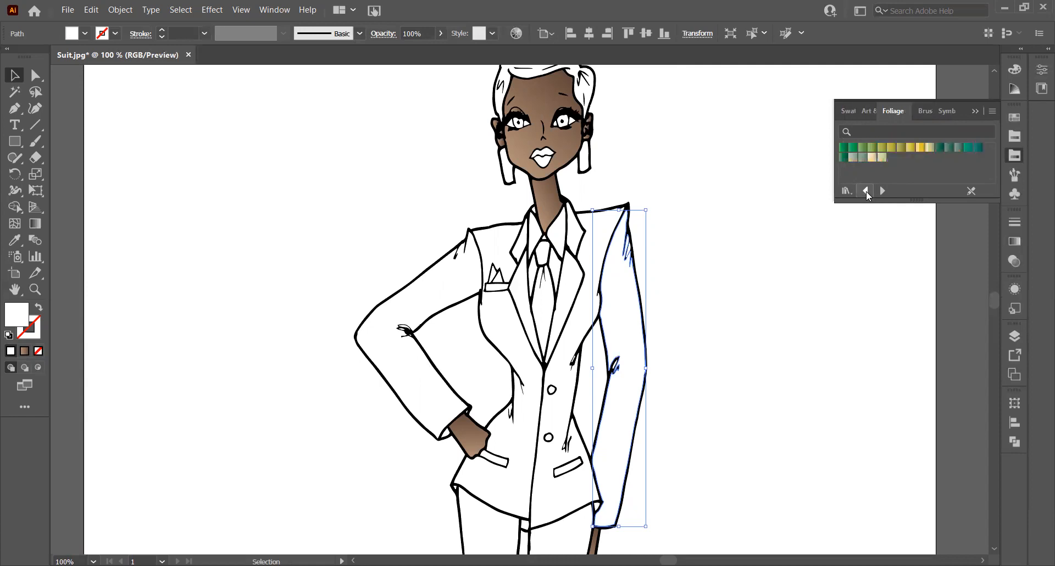
pyautogui.click(866, 191)
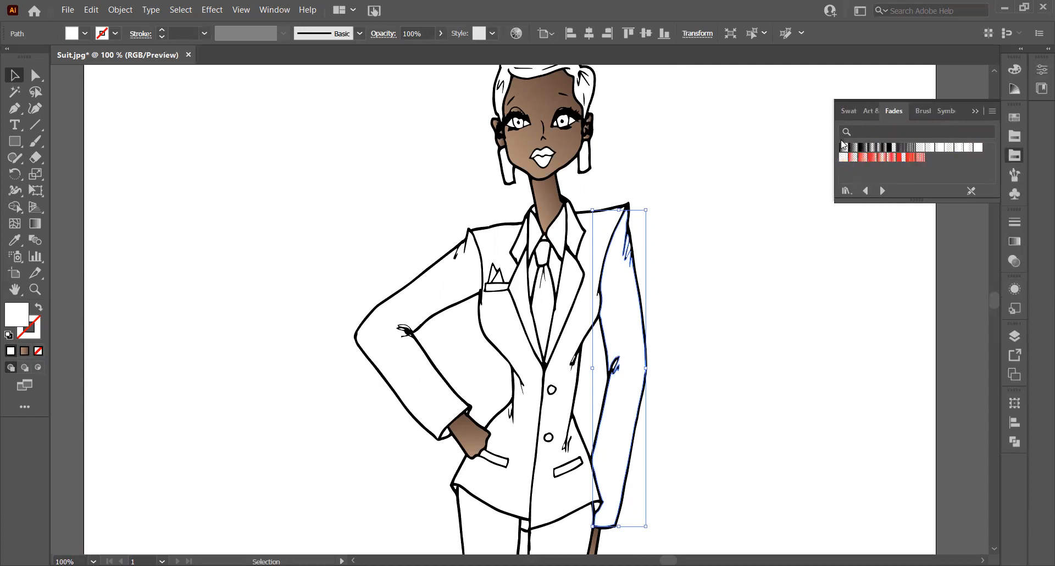
pyautogui.click(866, 192)
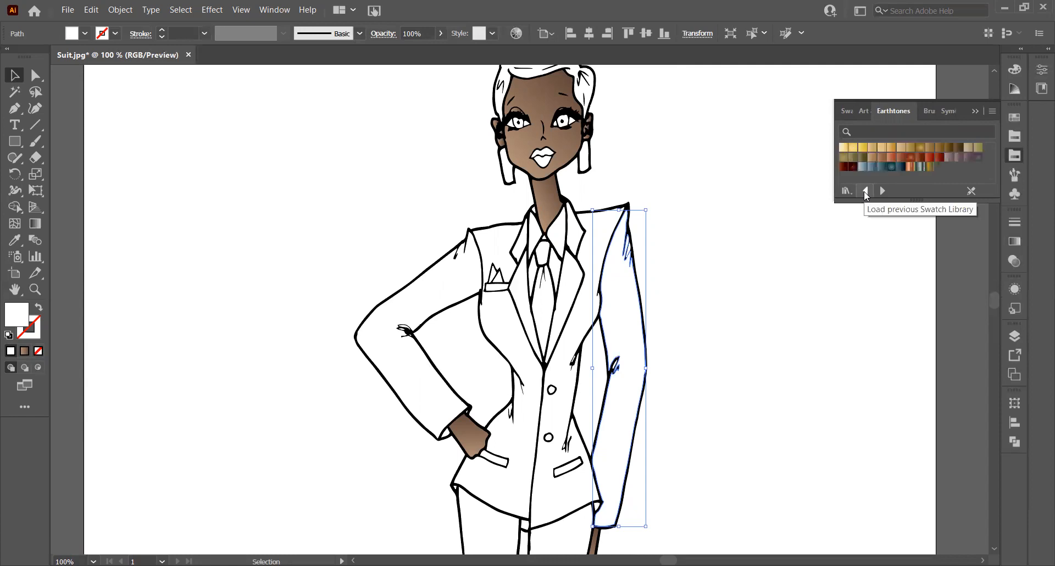
pyautogui.click(866, 191)
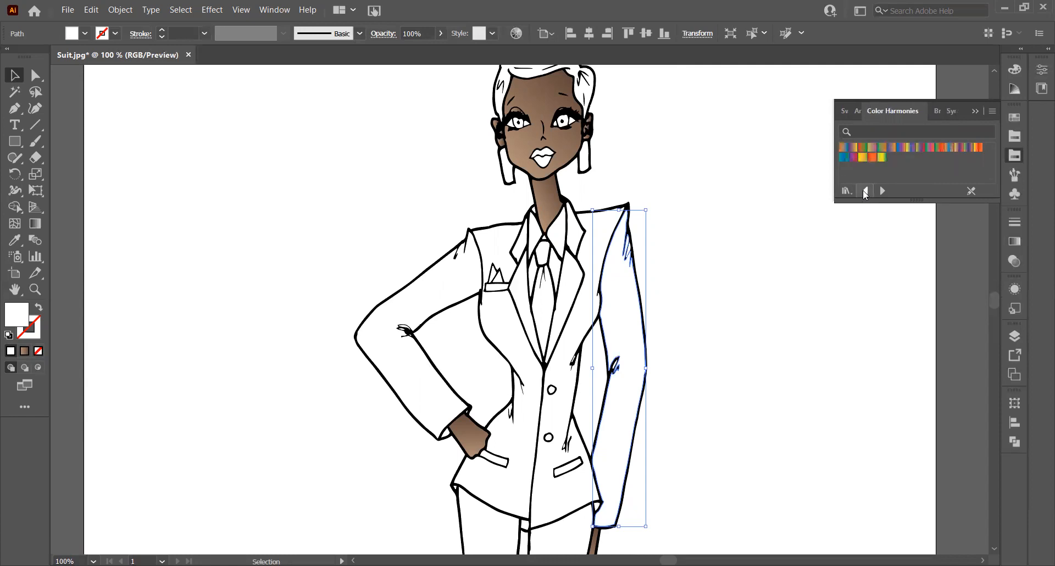
pyautogui.click(865, 192)
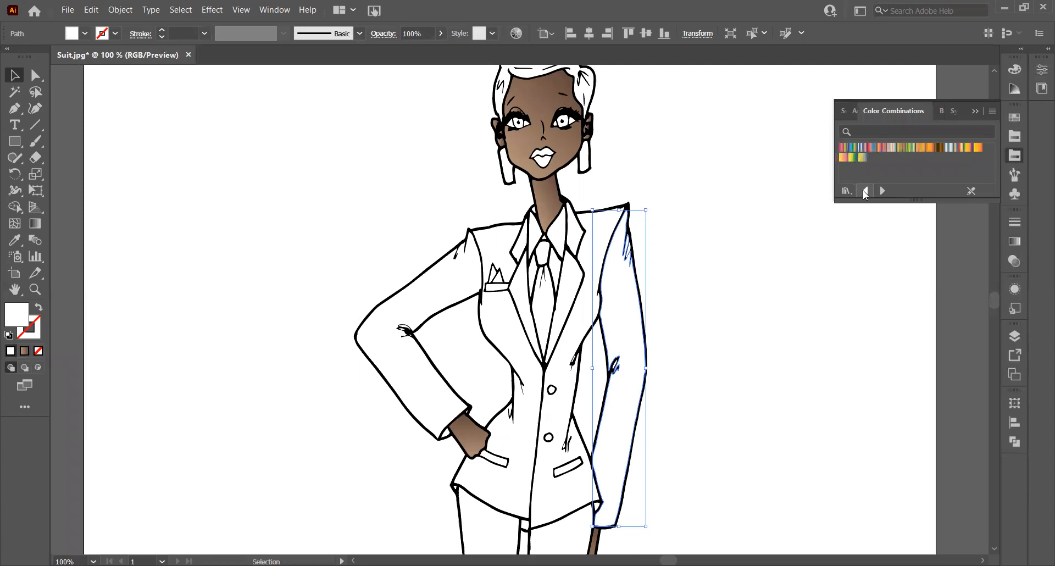
pyautogui.click(865, 192)
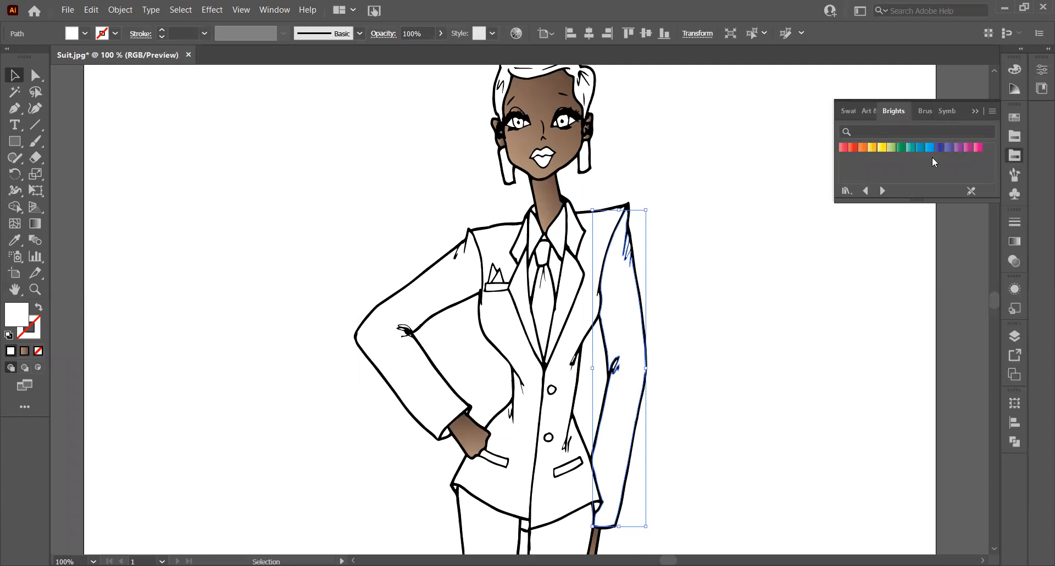
# Step: Clear the current selection and select the jacket's two front panels, both sleeves and the lapel and collar pieces together
pyautogui.click(286, 256)
pyautogui.click(490, 245)
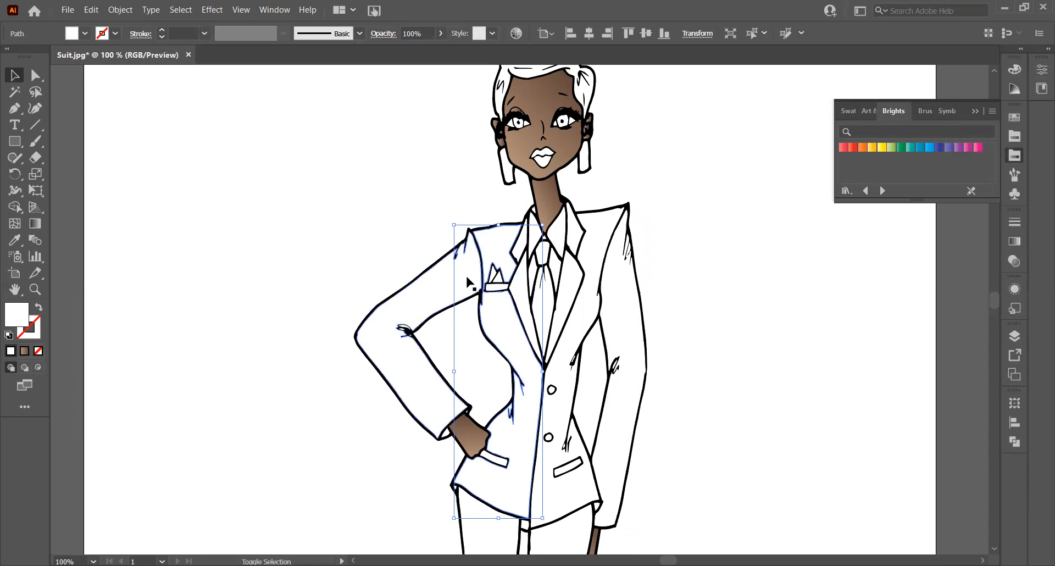
pyautogui.keyDown('shift'); pyautogui.click(444, 283); pyautogui.keyUp('shift')
pyautogui.keyDown('shift'); pyautogui.click(592, 246); pyautogui.keyUp('shift')
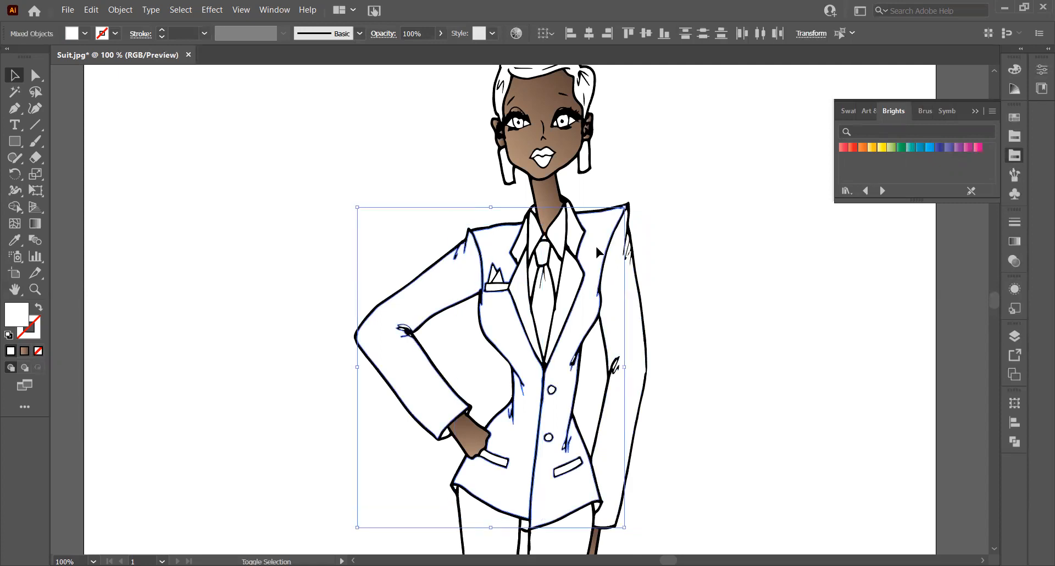
pyautogui.keyDown('shift'); pyautogui.click(618, 274); pyautogui.keyUp('shift')
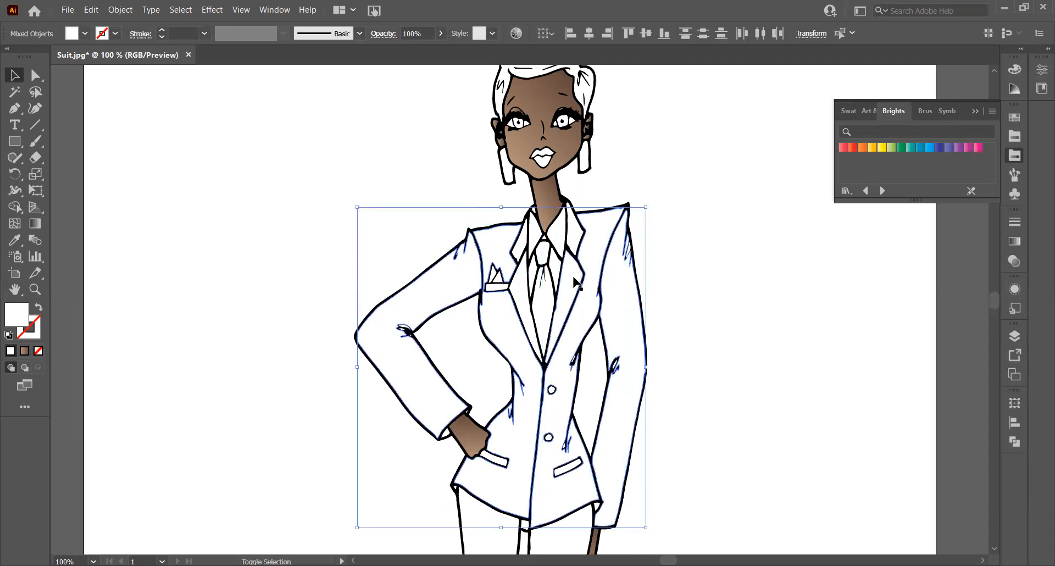
pyautogui.keyDown('shift'); pyautogui.click(574, 240); pyautogui.keyUp('shift')
pyautogui.keyDown('shift'); pyautogui.click(520, 243); pyautogui.keyUp('shift')
pyautogui.keyDown('shift'); pyautogui.click(518, 285); pyautogui.keyUp('shift')
# Step: Add all the trouser leg pieces to the jacket selection
pyautogui.scroll(-6, 634, 247)
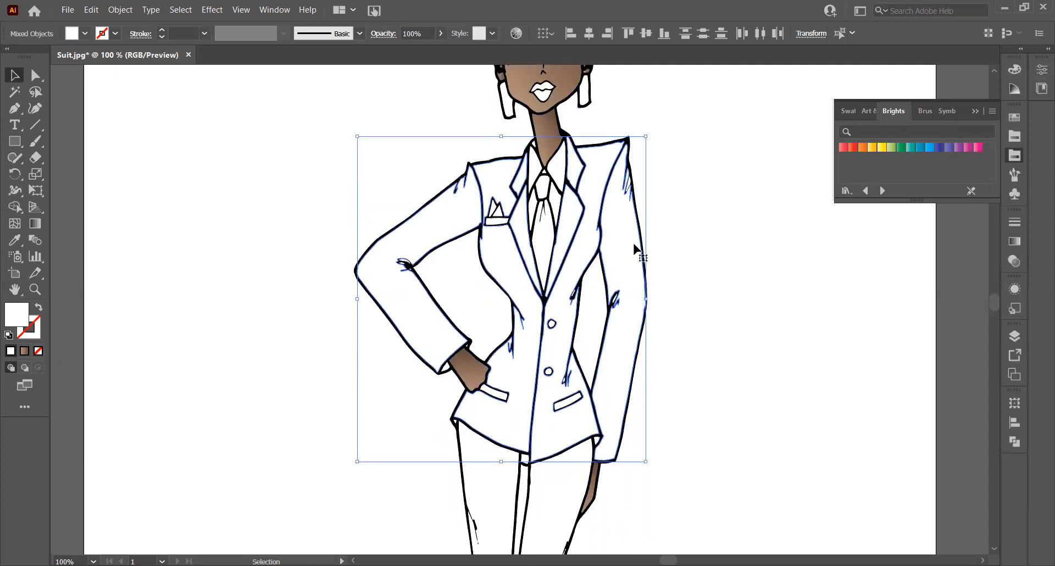
pyautogui.scroll(-2, 632, 243)
pyautogui.keyDown('shift'); pyautogui.click(533, 264); pyautogui.keyUp('shift')
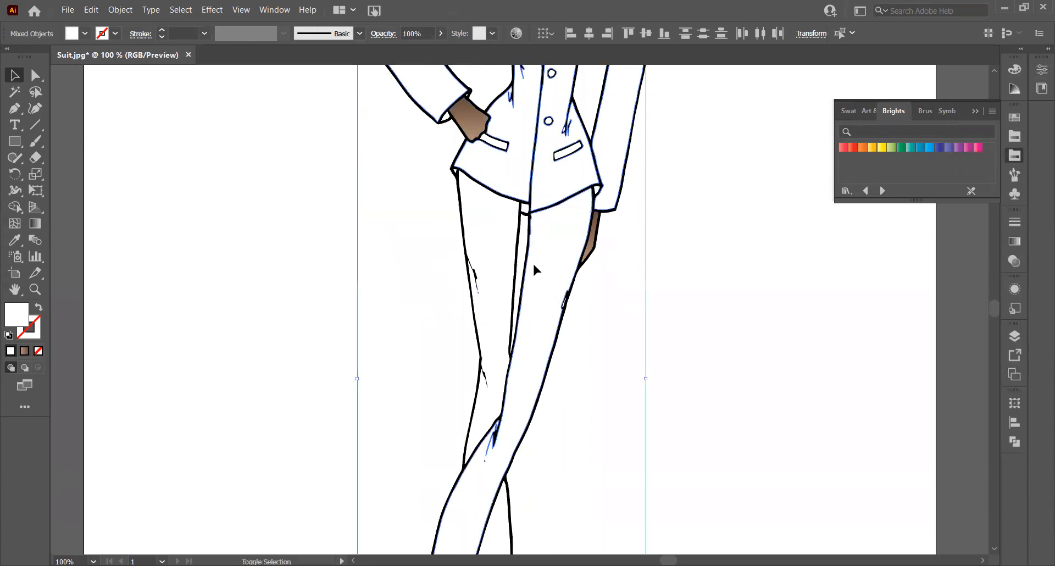
pyautogui.scroll(-5, 611, 274)
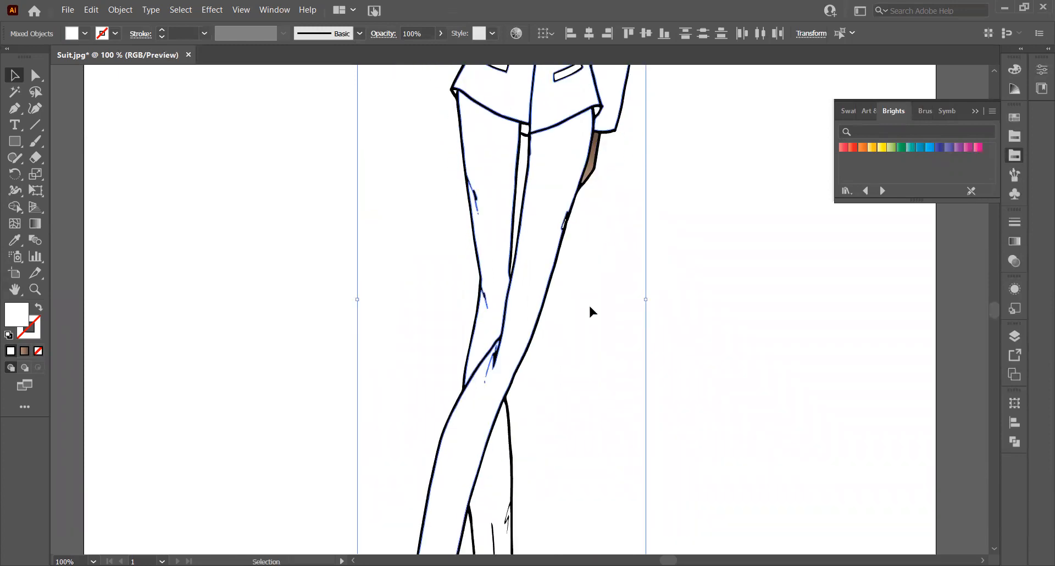
pyautogui.scroll(-4, 538, 473)
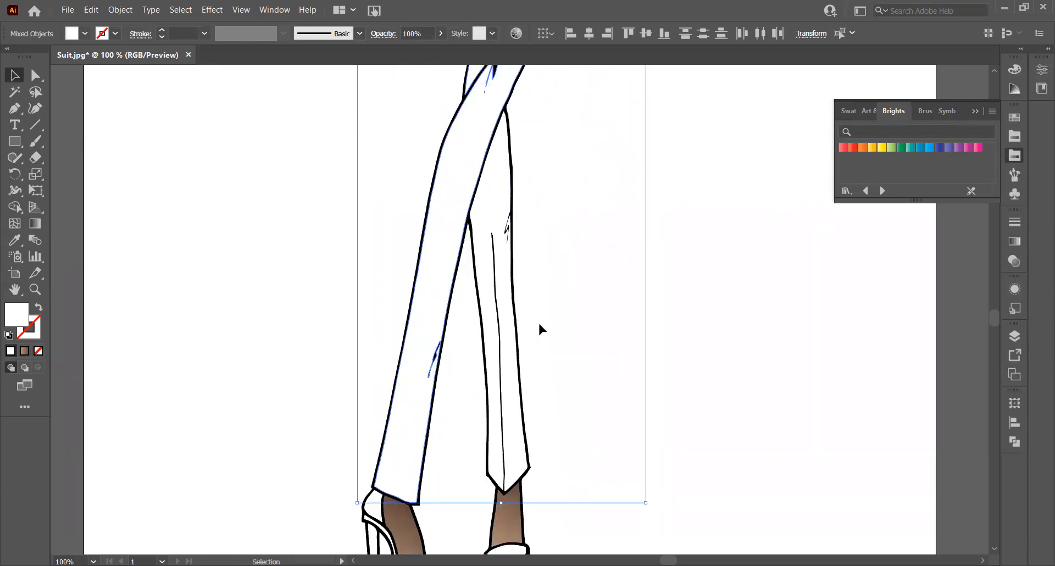
# Step: Try the light blue, indigo and darker blue gradients from the Brights swatches on the whole suit
pyautogui.click(928, 149)
pyautogui.scroll(10, 646, 378)
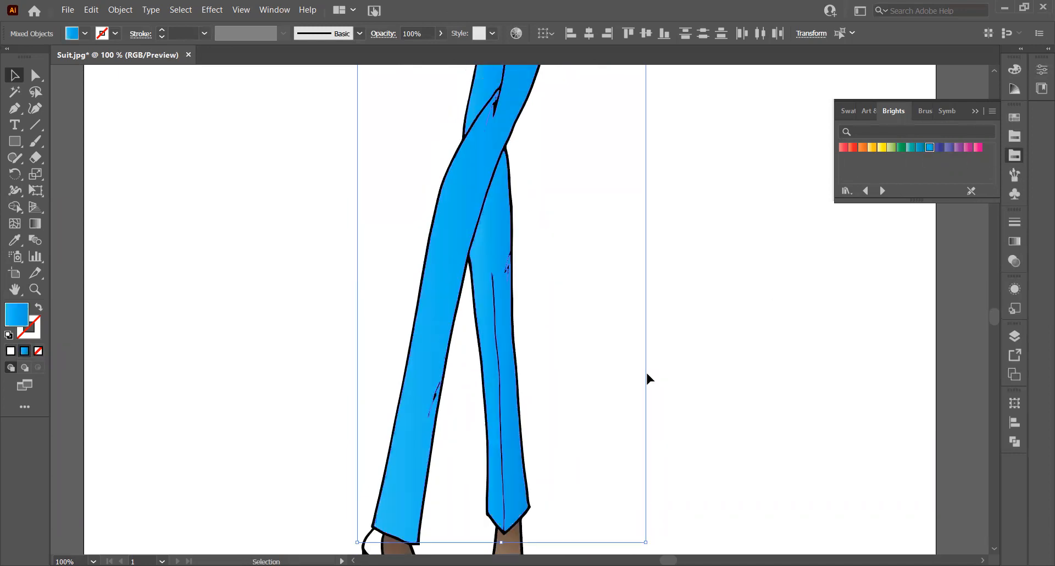
pyautogui.scroll(8, 646, 378)
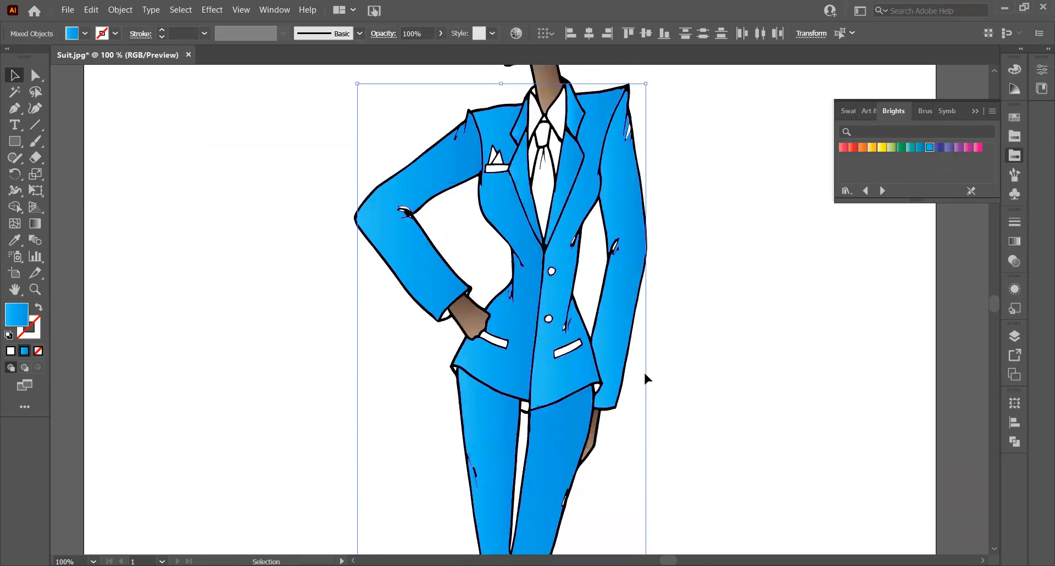
pyautogui.click(939, 149)
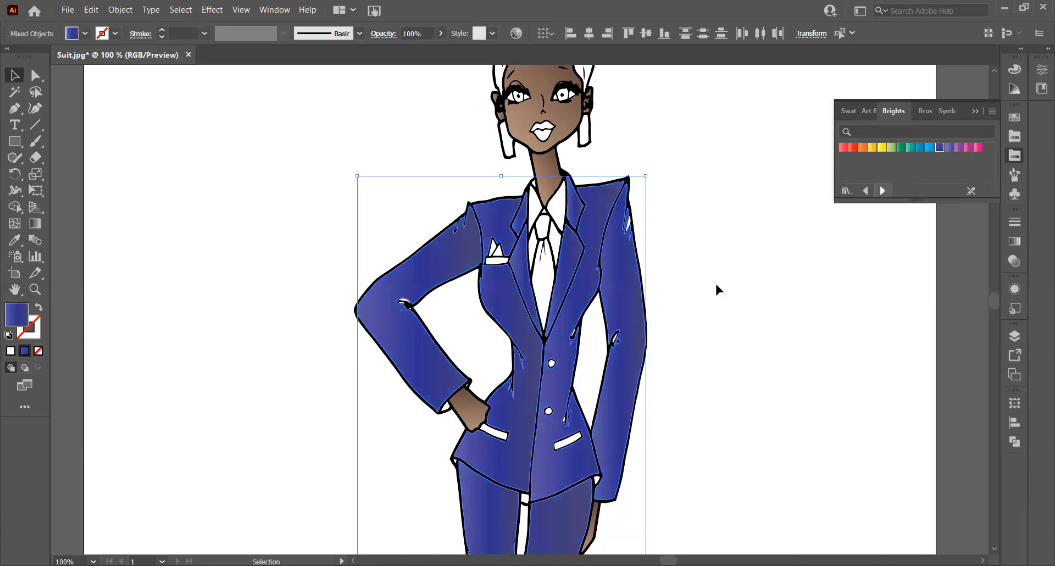
pyautogui.scroll(-8, 641, 379)
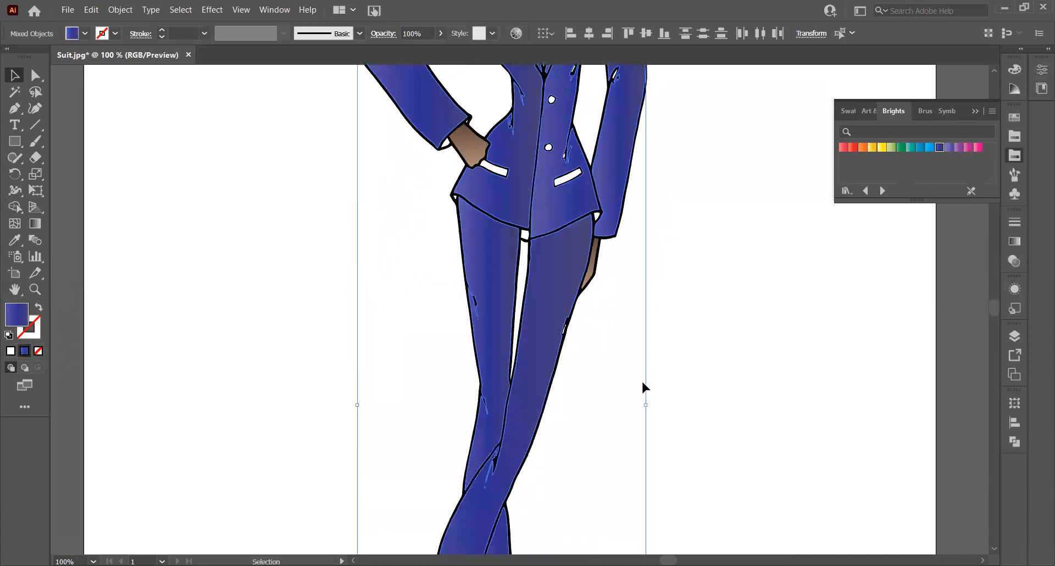
pyautogui.scroll(5, 644, 387)
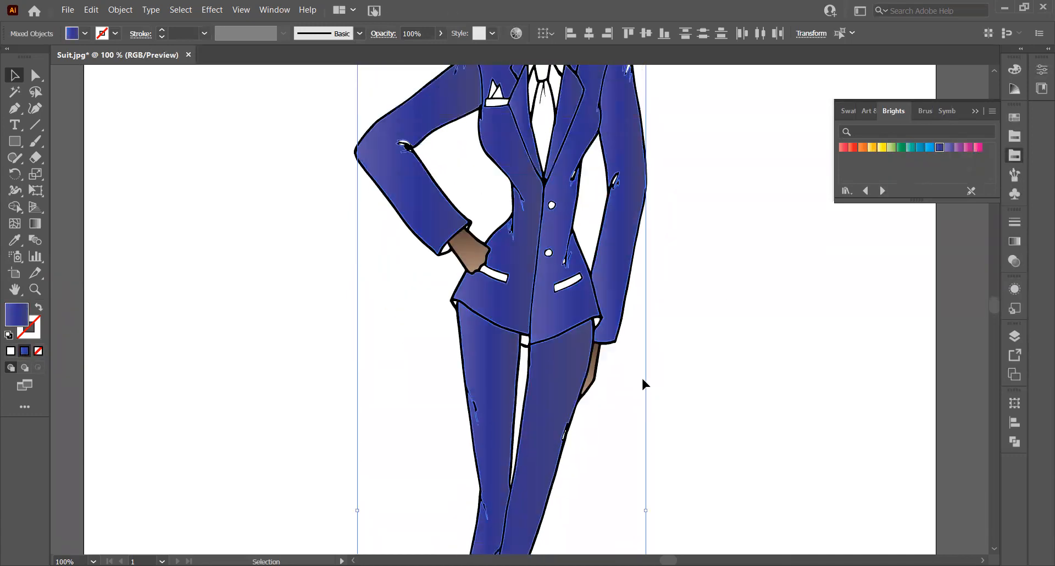
pyautogui.click(931, 152)
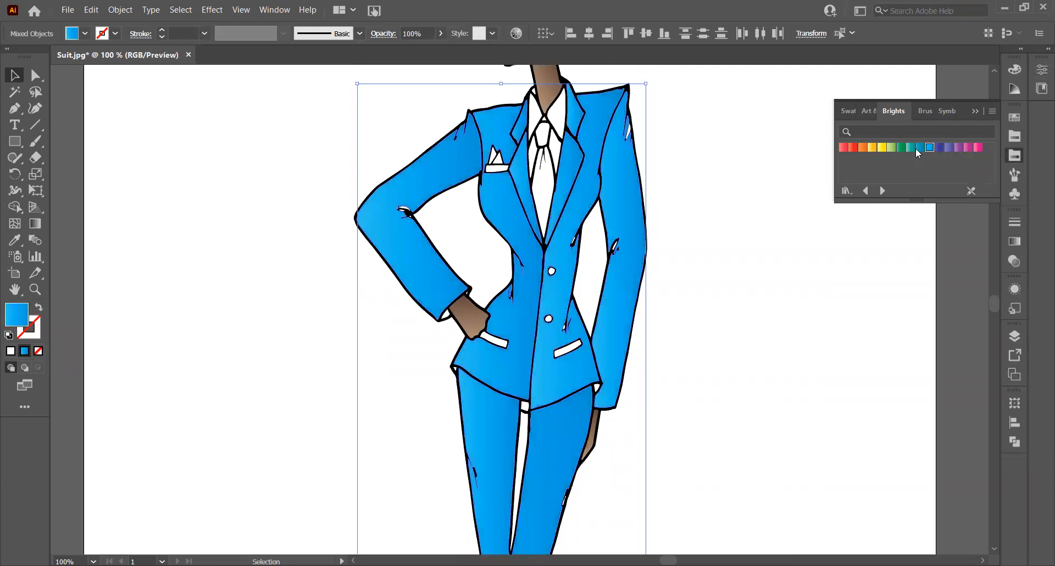
pyautogui.click(917, 150)
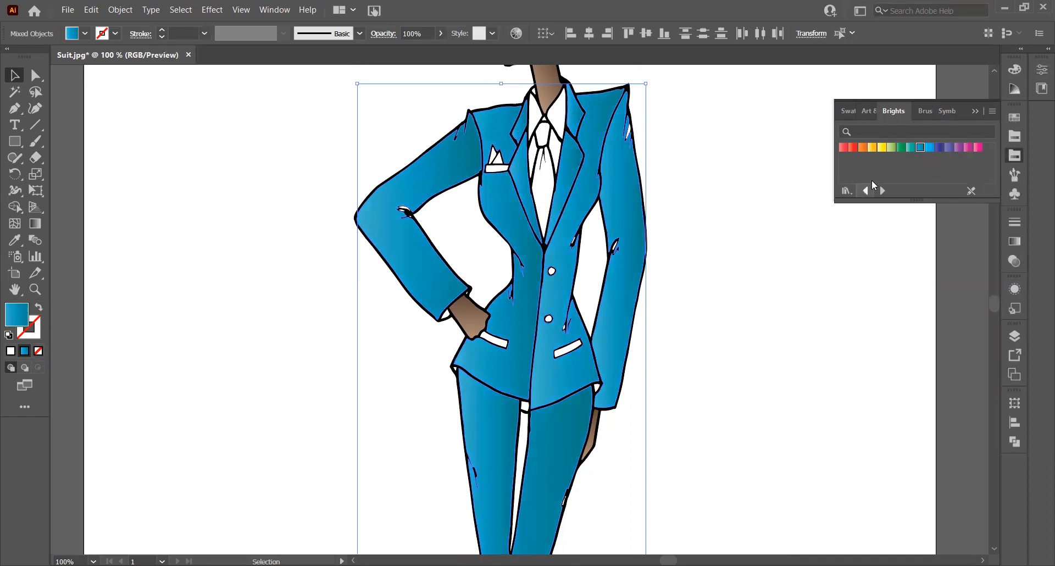
# Step: Fill all the selected jacket and trouser pieces with the teal gradient from the Brights swatches
pyautogui.click(911, 149)
pyautogui.scroll(4, 748, 307)
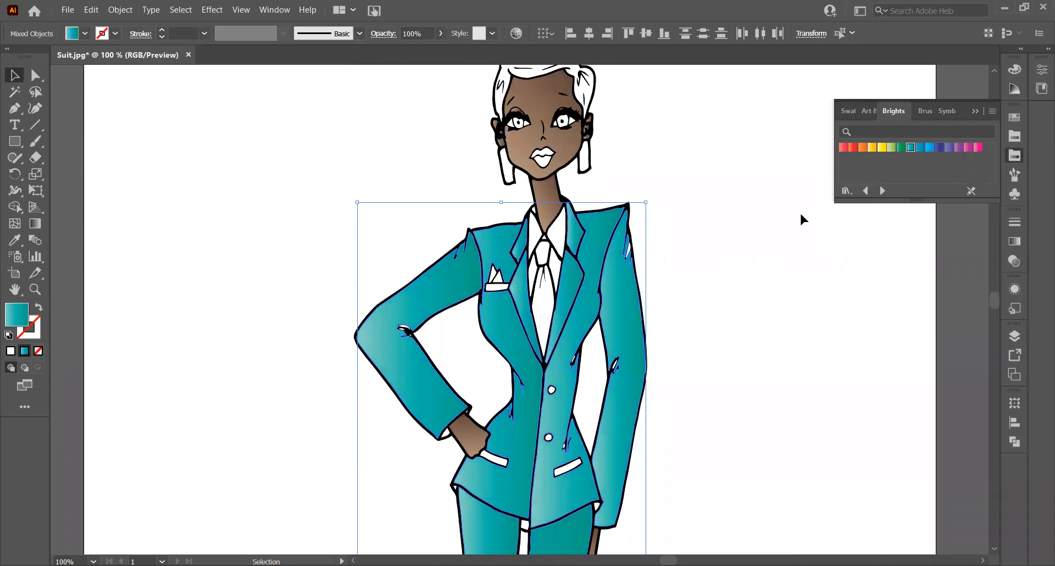
pyautogui.click(748, 275)
pyautogui.click(35, 290)
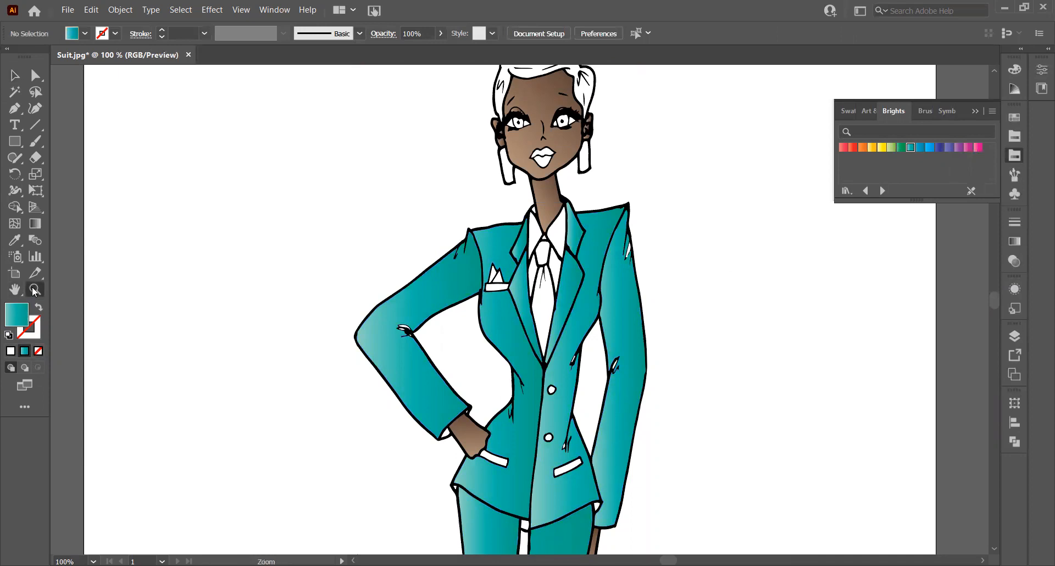
pyautogui.moveTo(391, 319); pyautogui.dragTo(473, 350)
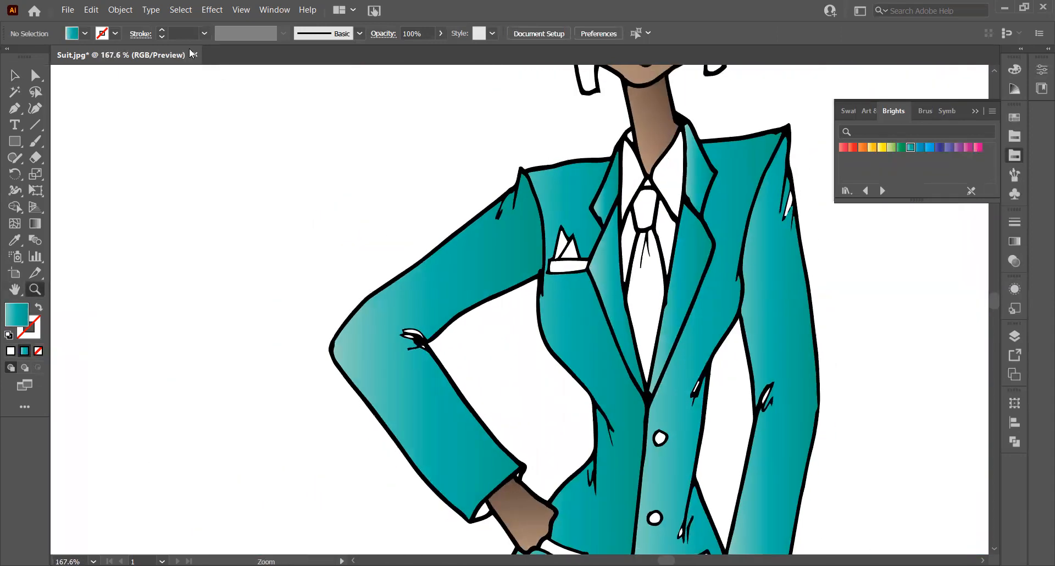
pyautogui.hotkey('ctrl', 'z')
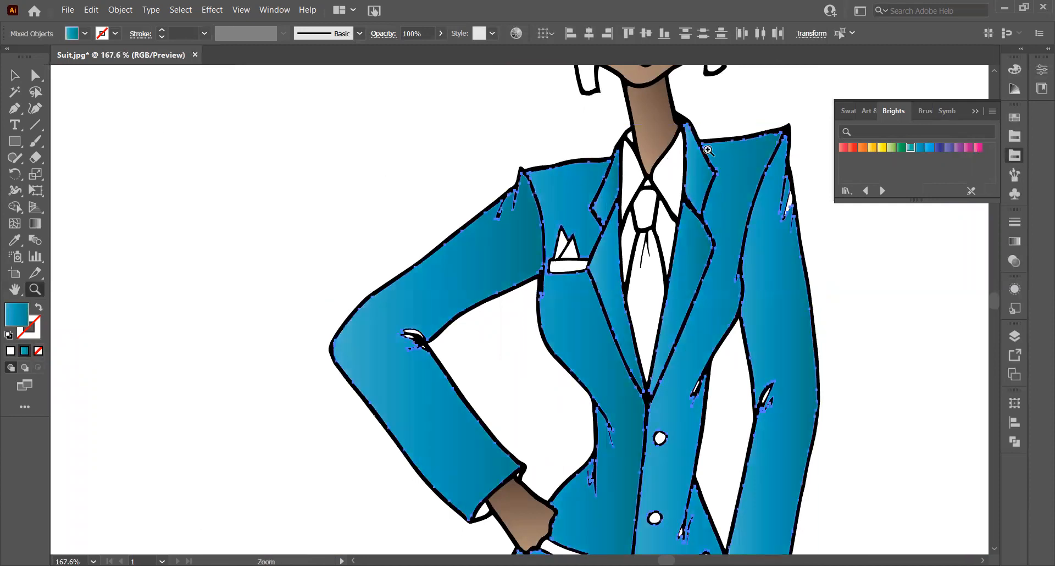
pyautogui.click(910, 148)
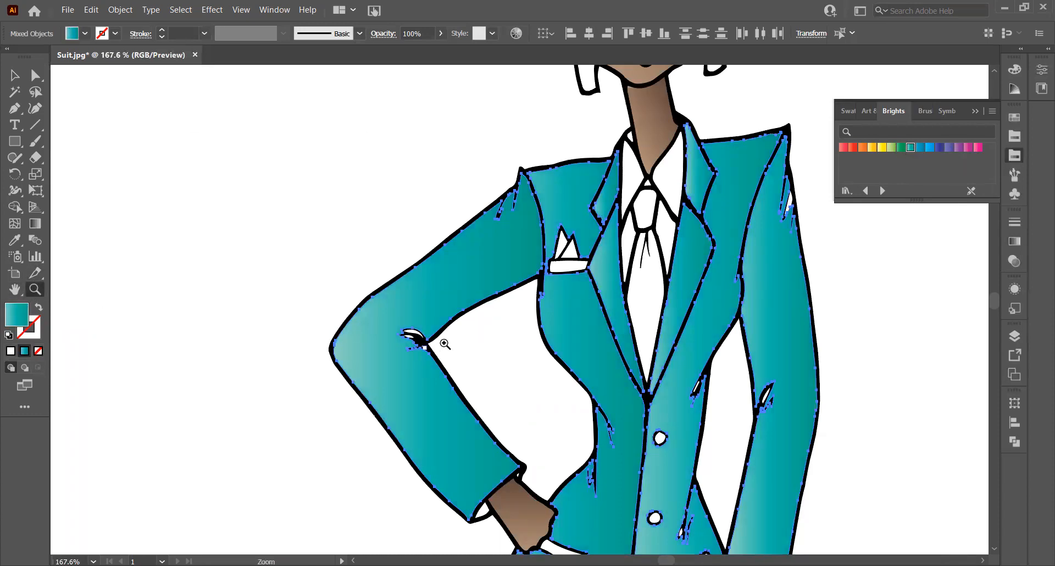
# Step: Add the three small white gaps in the bent arm's elbow crease to the suit selection
pyautogui.moveTo(415, 307); pyautogui.dragTo(588, 386)
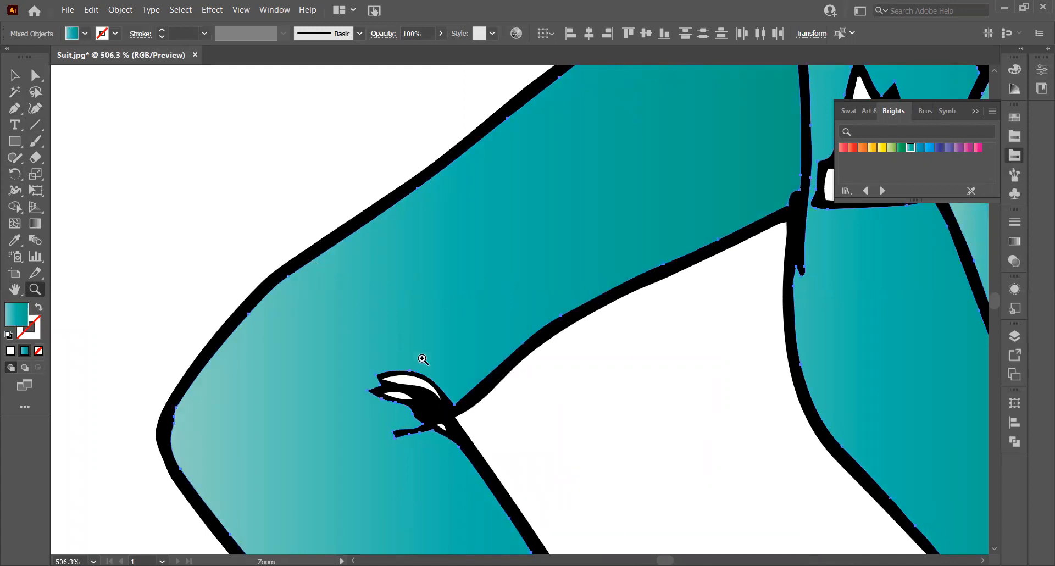
pyautogui.moveTo(424, 360); pyautogui.dragTo(512, 385)
pyautogui.click(14, 75)
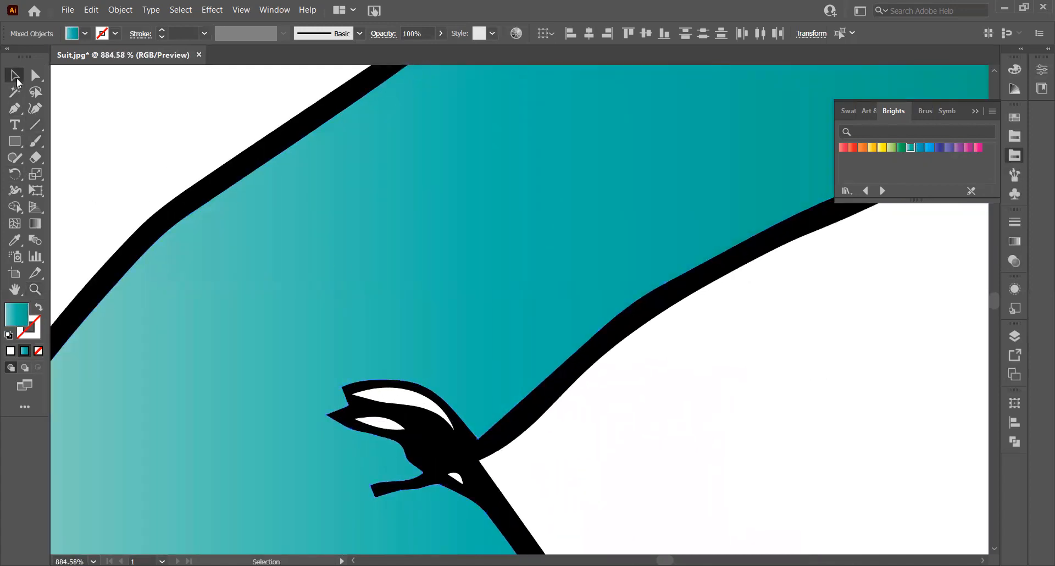
pyautogui.keyDown('shift'); pyautogui.click(398, 404); pyautogui.keyUp('shift')
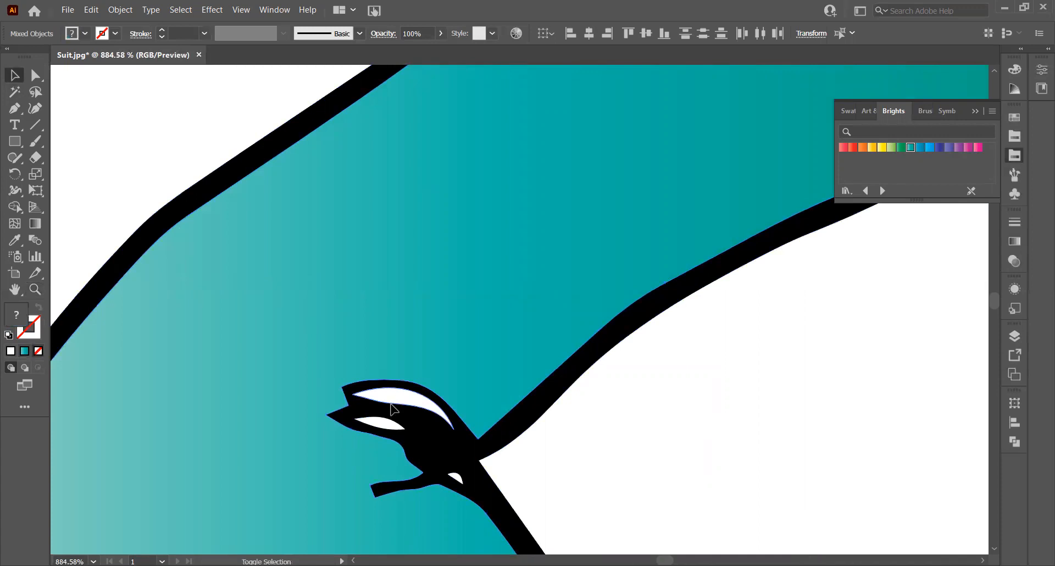
pyautogui.keyDown('shift'); pyautogui.click(381, 421); pyautogui.keyUp('shift')
pyautogui.keyDown('shift'); pyautogui.click(456, 477); pyautogui.keyUp('shift')
# Step: Try filling the selected suit pieces and elbow gaps with the teal Brights gradient swatch
pyautogui.click(910, 147)
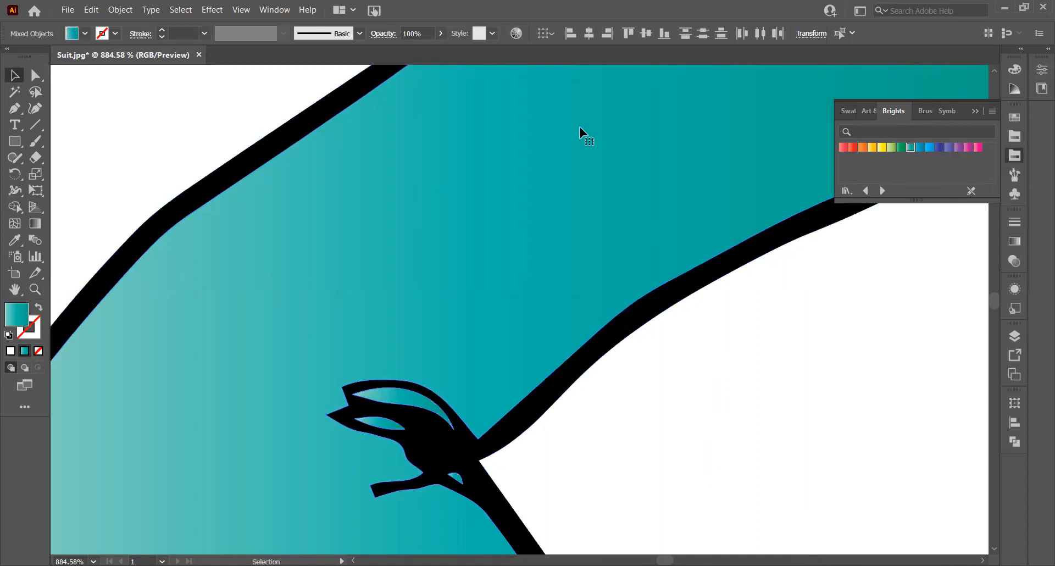
pyautogui.hotkey('ctrl', 'z')
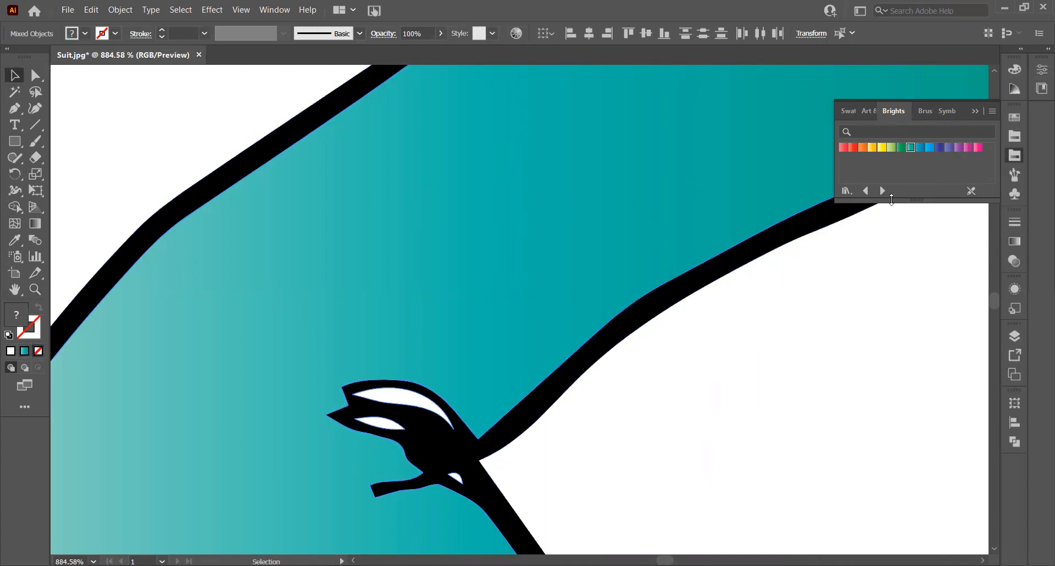
pyautogui.click(910, 148)
pyautogui.hotkey('ctrl', 'z')
# Step: Apply the sleeve's teal gradient to the selected elbow gaps by sampling it with the Eyedropper
pyautogui.press('i')
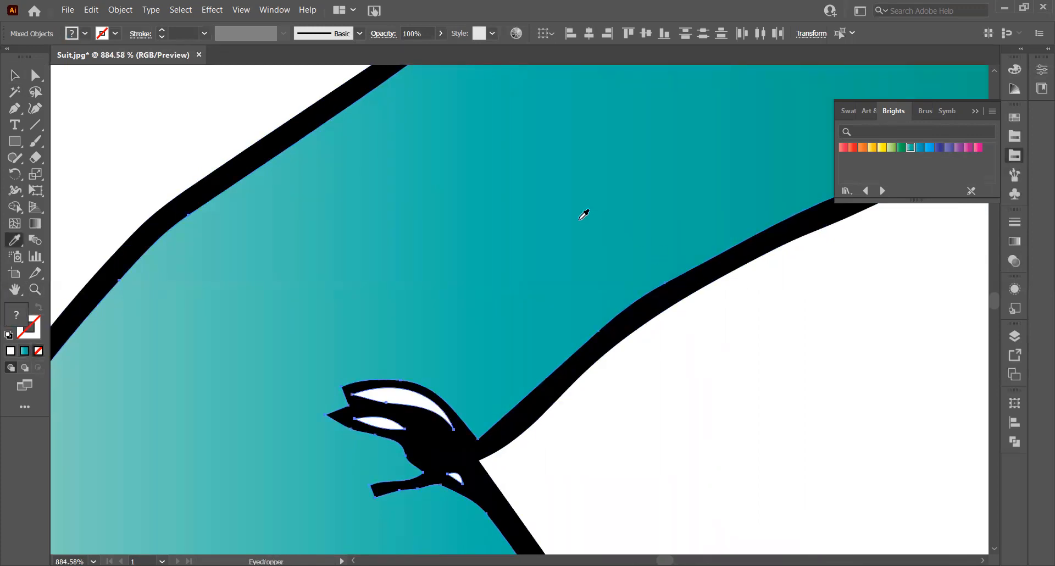
pyautogui.click(561, 190)
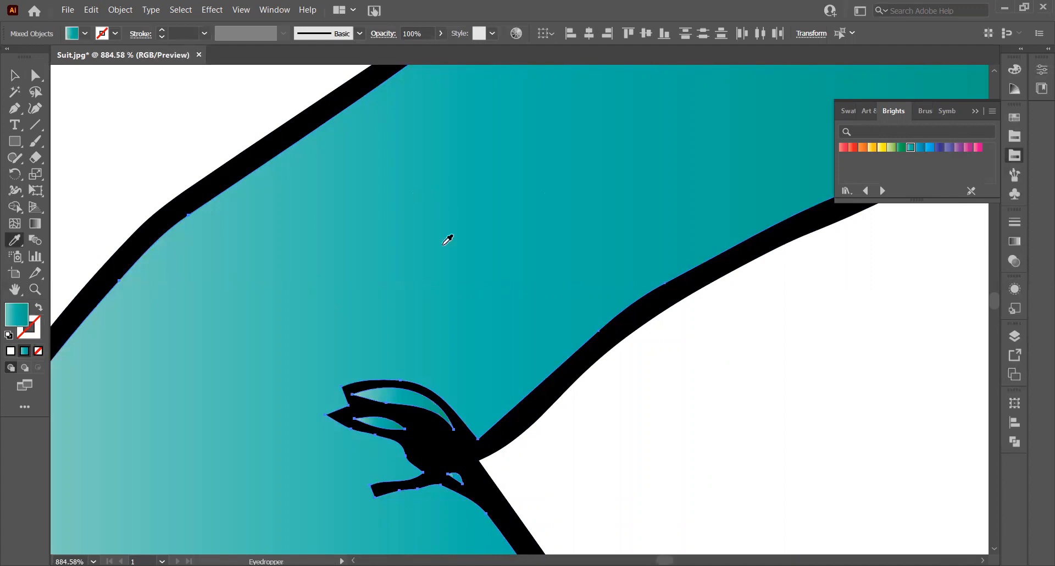
pyautogui.scroll(-3, 534, 302)
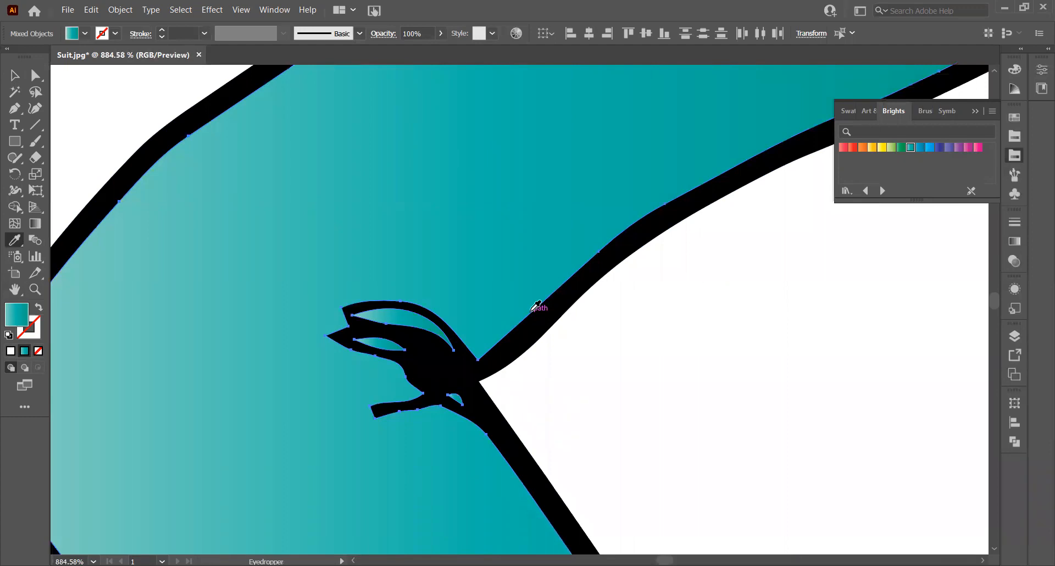
# Step: Add the white gaps in the jacket's side crease and the straight arm's elbow crease to the selection, and fill them with the sampled teal gradient
pyautogui.click(14, 290)
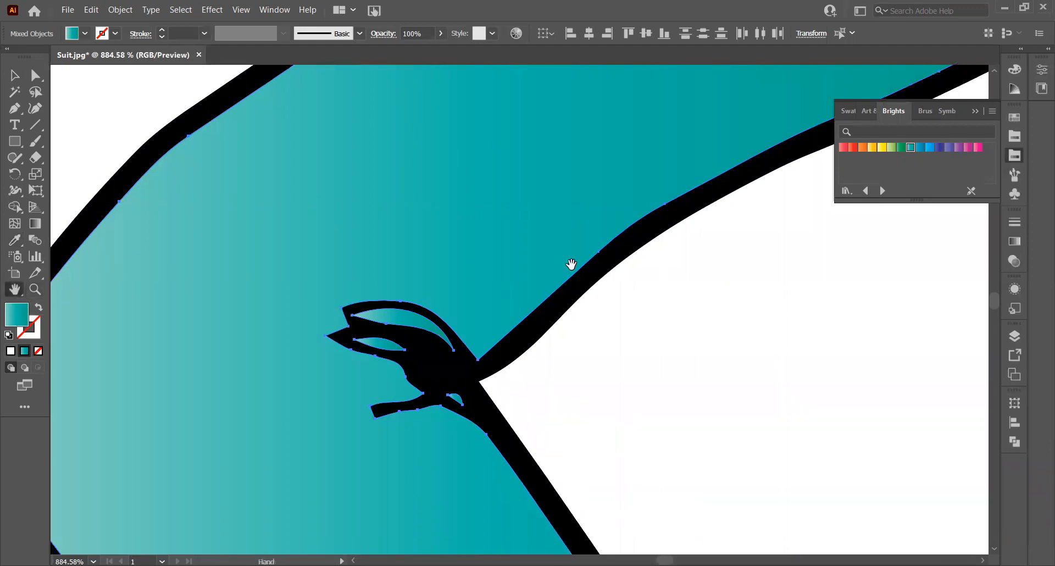
pyautogui.scroll(-15, 572, 264)
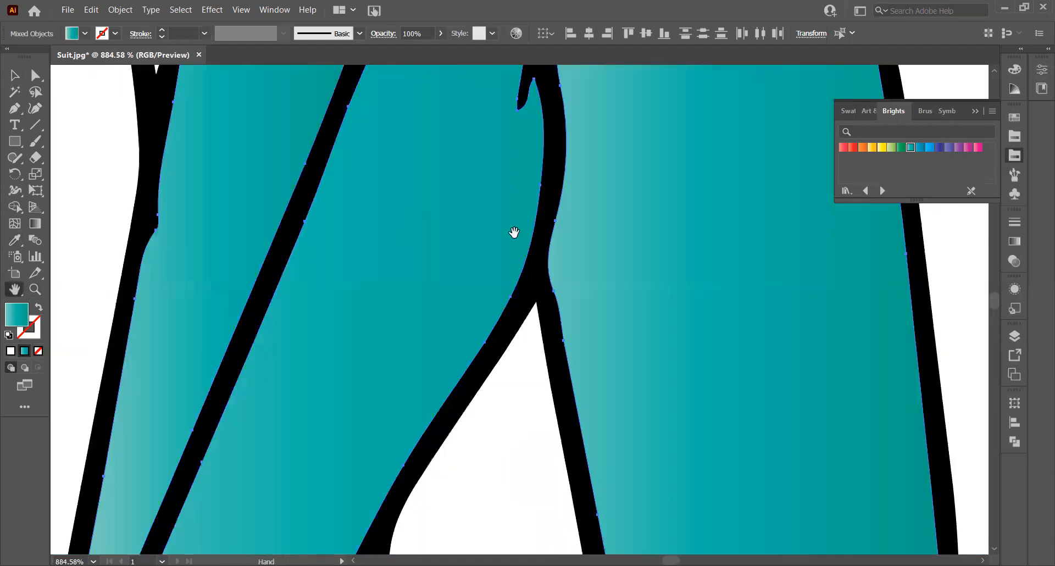
pyautogui.scroll(-12, 513, 233)
pyautogui.moveTo(599, 316); pyautogui.dragTo(630, 440)
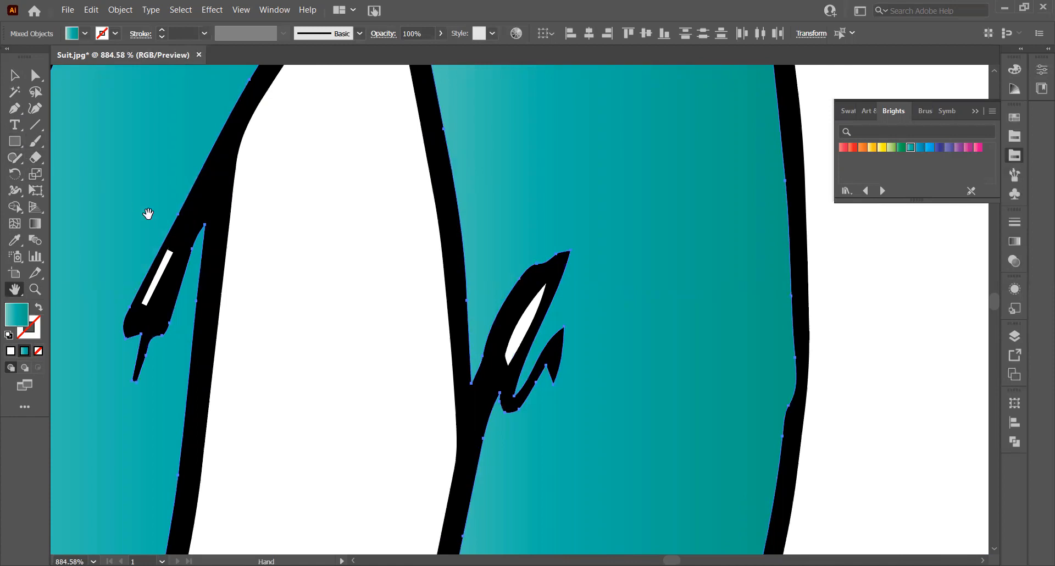
pyautogui.click(14, 75)
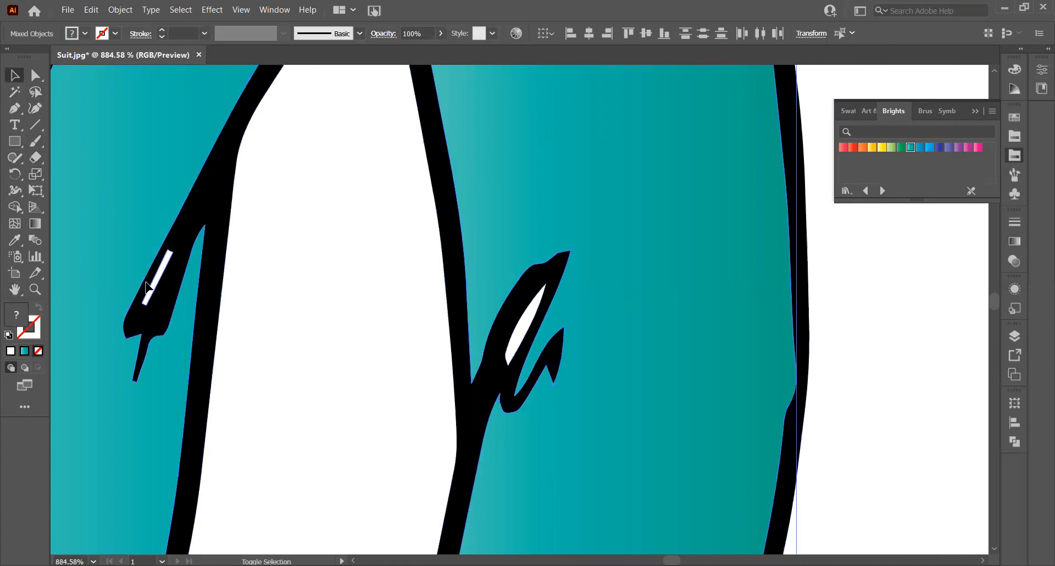
pyautogui.click(521, 322)
pyautogui.press('i')
pyautogui.click(620, 135)
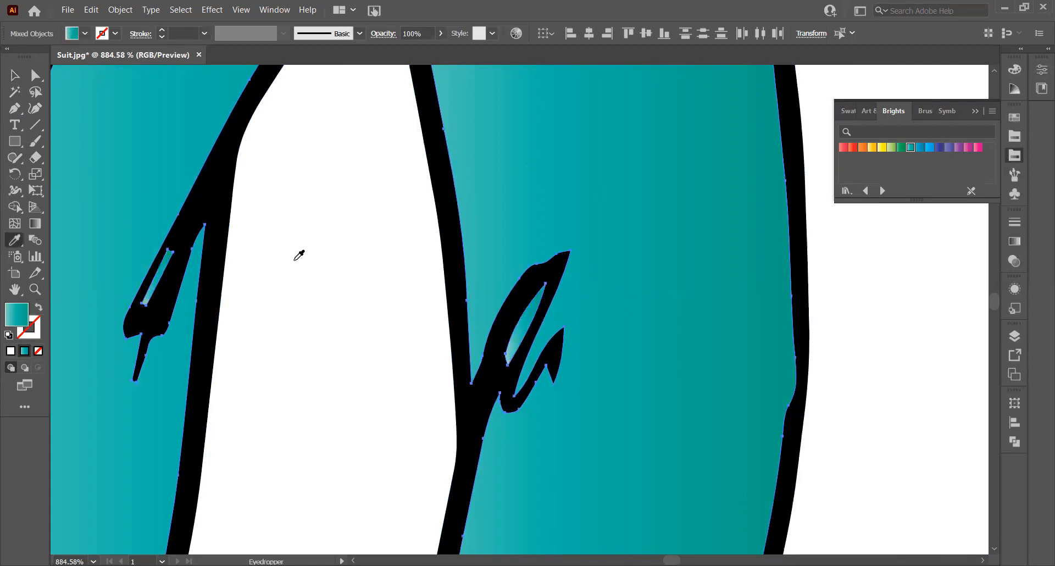
# Step: Add the white gap in the jacket crease above the straight-arm-side pocket to the selection and fill it with the sampled teal gradient
pyautogui.scroll(-3, 299, 255)
pyautogui.press('space')
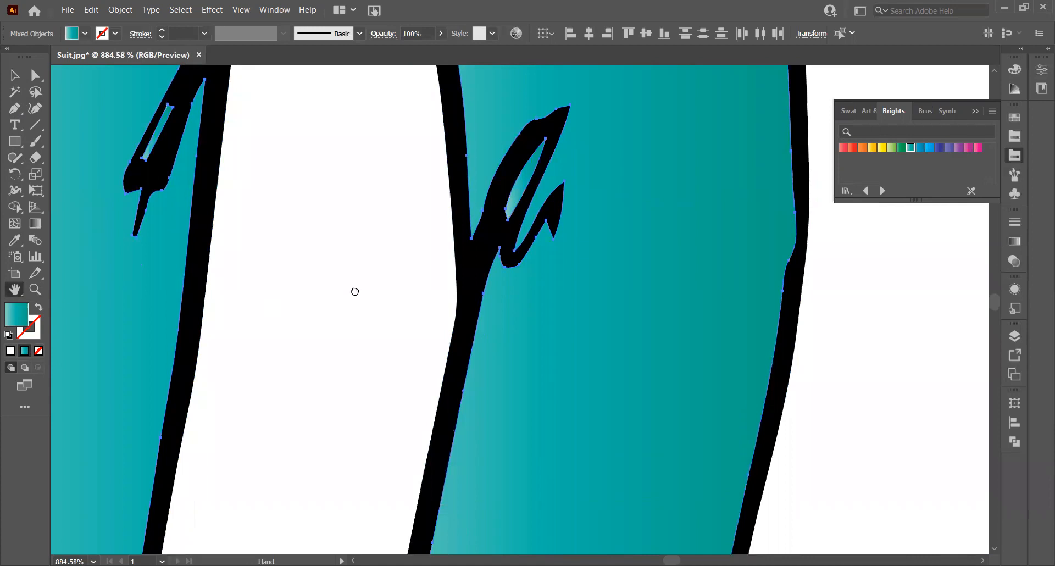
pyautogui.moveTo(355, 291); pyautogui.dragTo(610, 189)
pyautogui.moveTo(385, 426); pyautogui.dragTo(478, 191)
pyautogui.moveTo(478, 348)
pyautogui.mouseDown()
pyautogui.moveTo(495, 94)
pyautogui.moveTo(537, 241)
pyautogui.mouseUp()
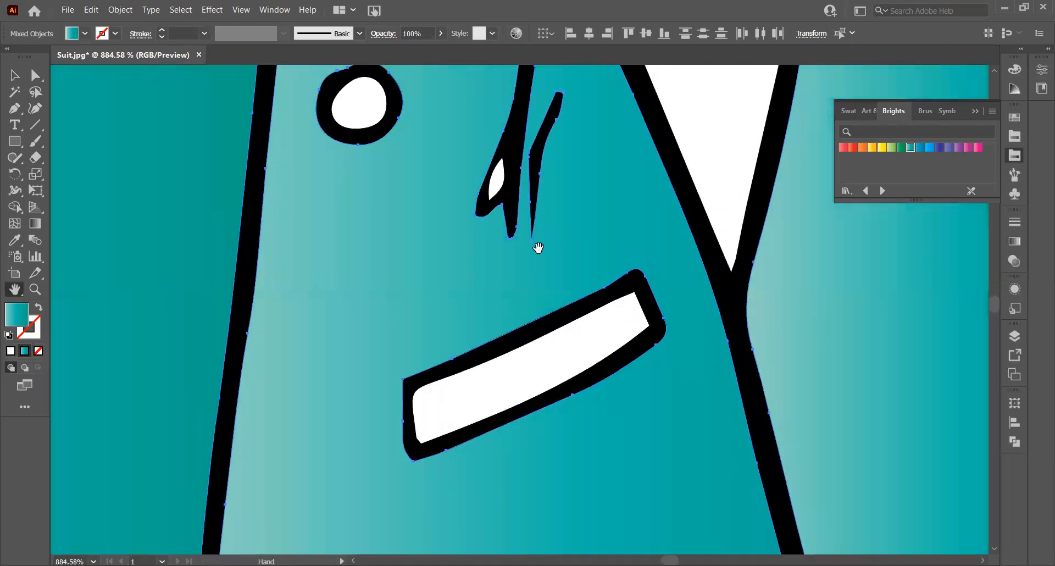
pyautogui.click(15, 72)
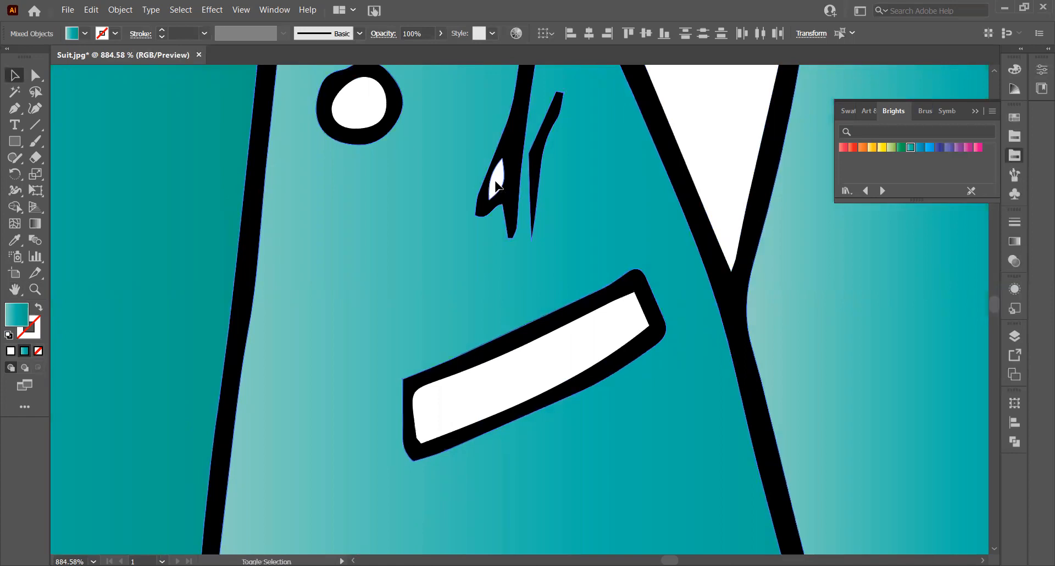
pyautogui.hotkey('ctrl', 'a')
pyautogui.press('i')
pyautogui.click(386, 193)
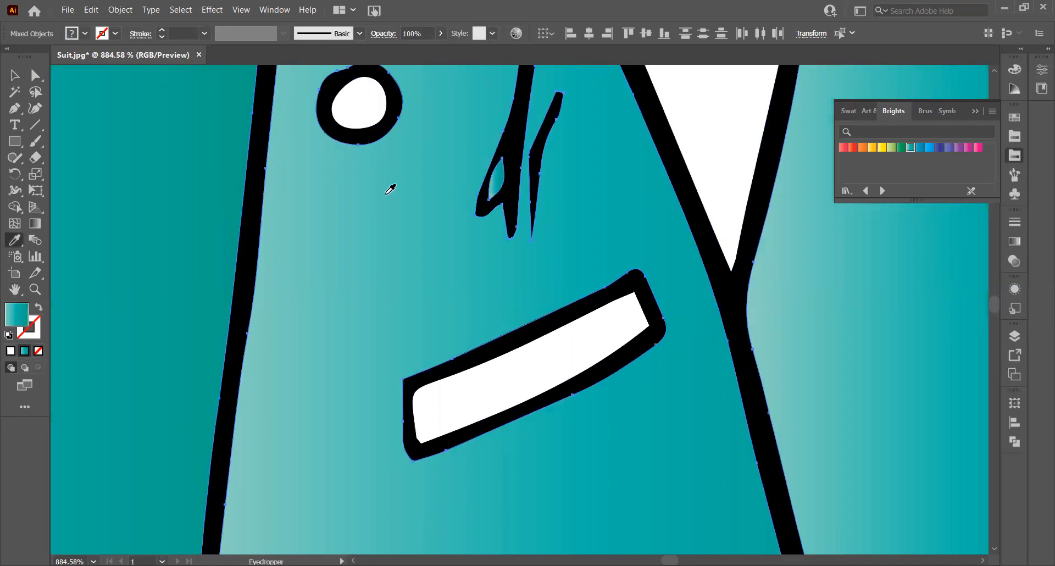
# Step: Add the white gap in the trouser crease below the straight arm's hand to the selection and fill it with the sampled teal gradient
pyautogui.scroll(-3, 396, 214)
pyautogui.hotkey('ctrl', '-')
pyautogui.hotkey('ctrl', '-')
pyautogui.hotkey('ctrl', '-')
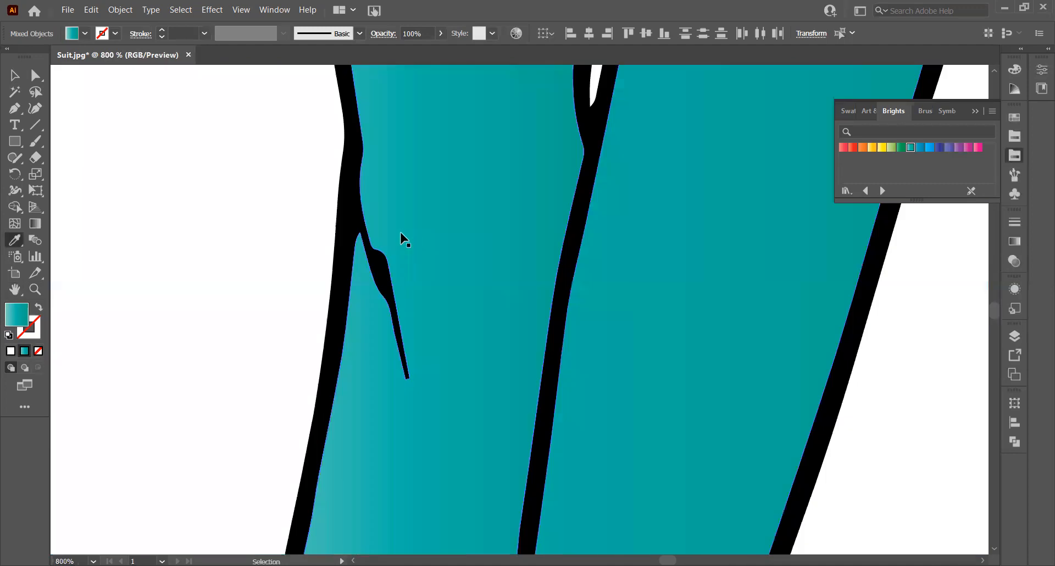
pyautogui.hotkey('ctrl', '-')
pyautogui.scroll(5, 660, 180)
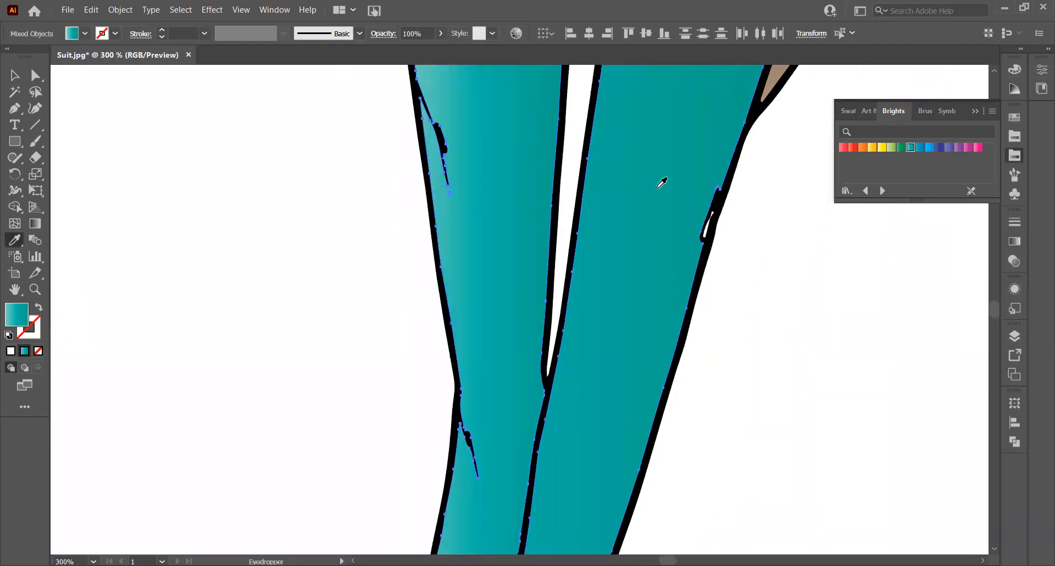
pyautogui.click(35, 289)
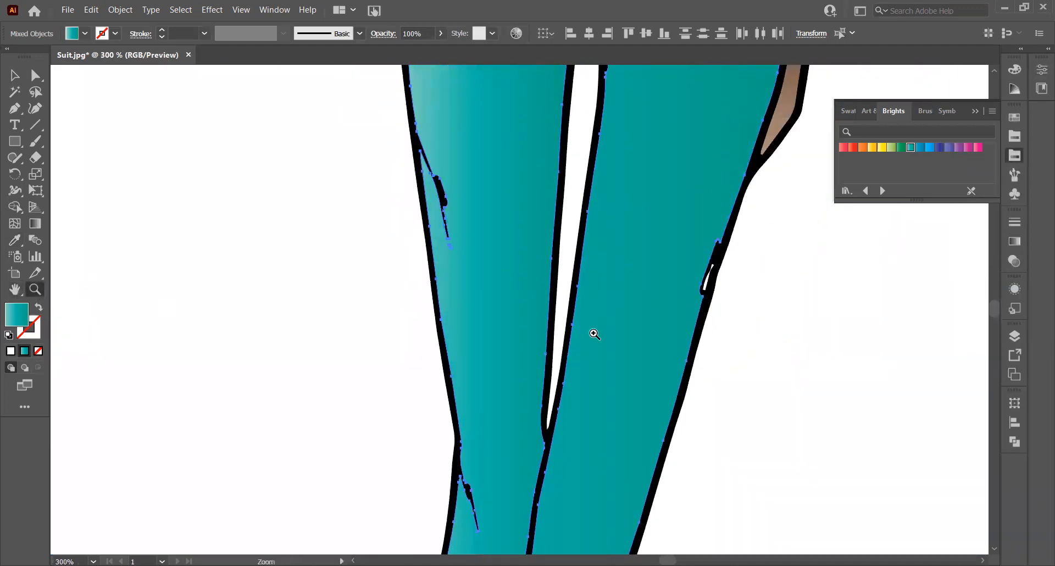
pyautogui.moveTo(689, 253); pyautogui.dragTo(896, 403)
pyautogui.click(14, 76)
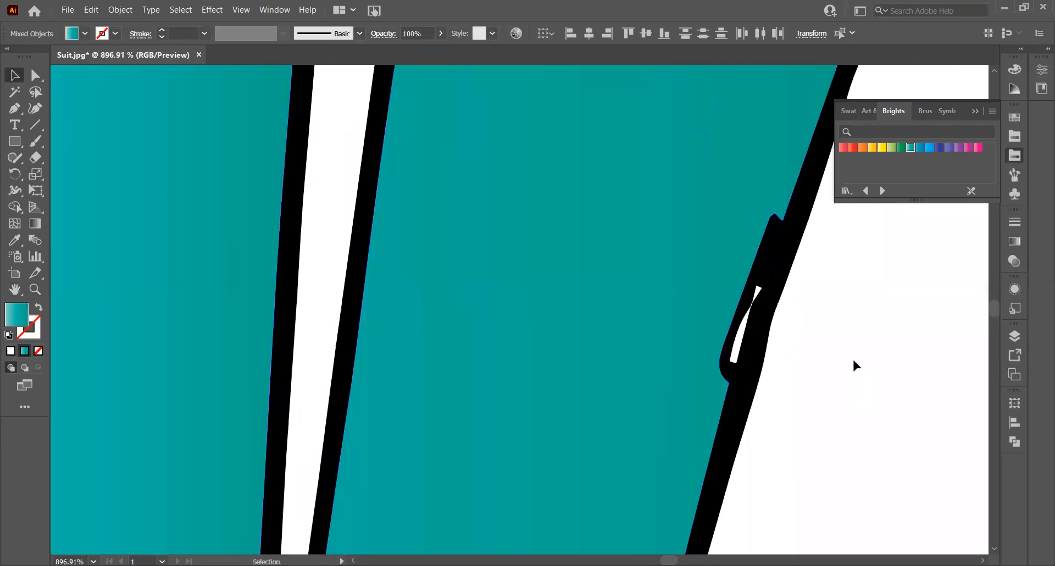
pyautogui.keyDown('shift'); pyautogui.click(736, 357); pyautogui.keyUp('shift')
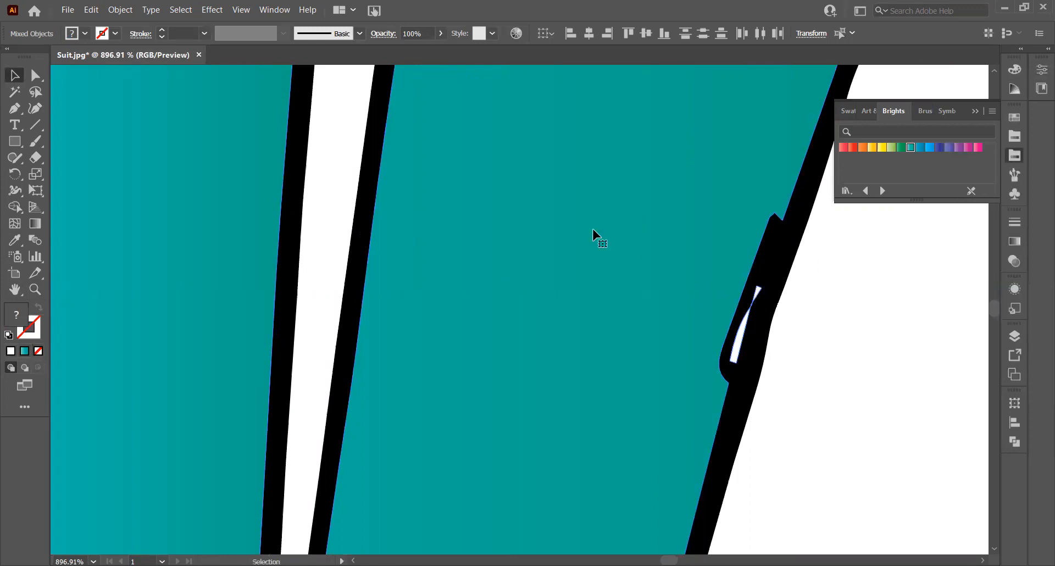
pyautogui.press('i')
pyautogui.click(579, 199)
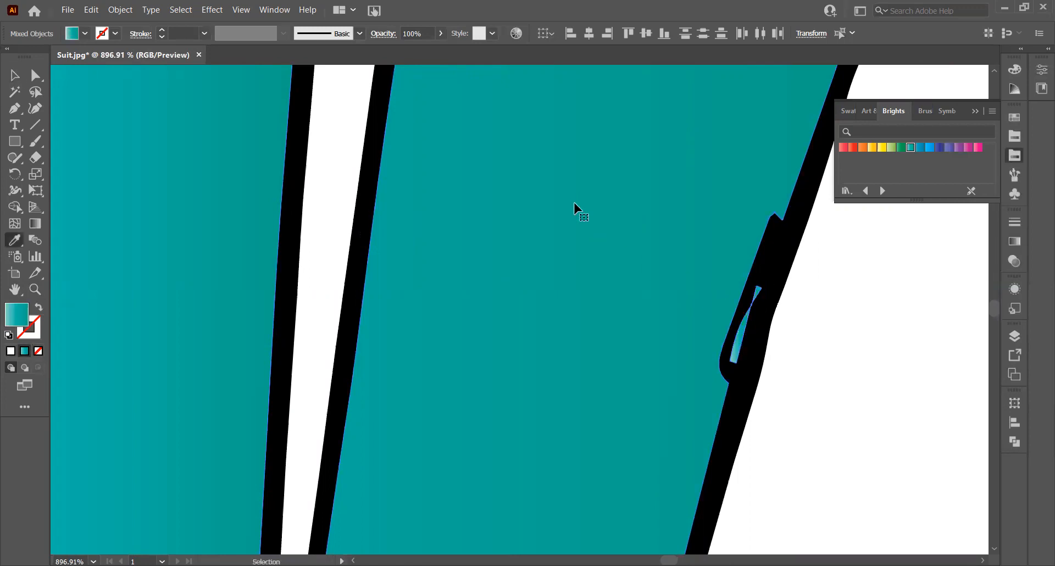
# Step: Inspect the trouser legs and jacket for suit areas that are still white
pyautogui.scroll(-5, 580, 198)
pyautogui.scroll(-10, 580, 199)
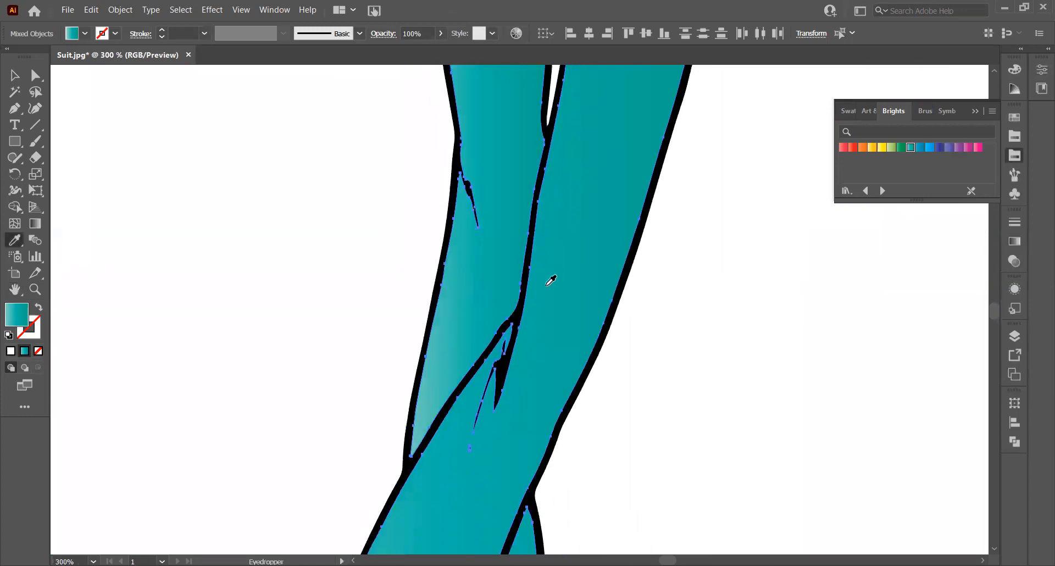
pyautogui.scroll(-10, 522, 295)
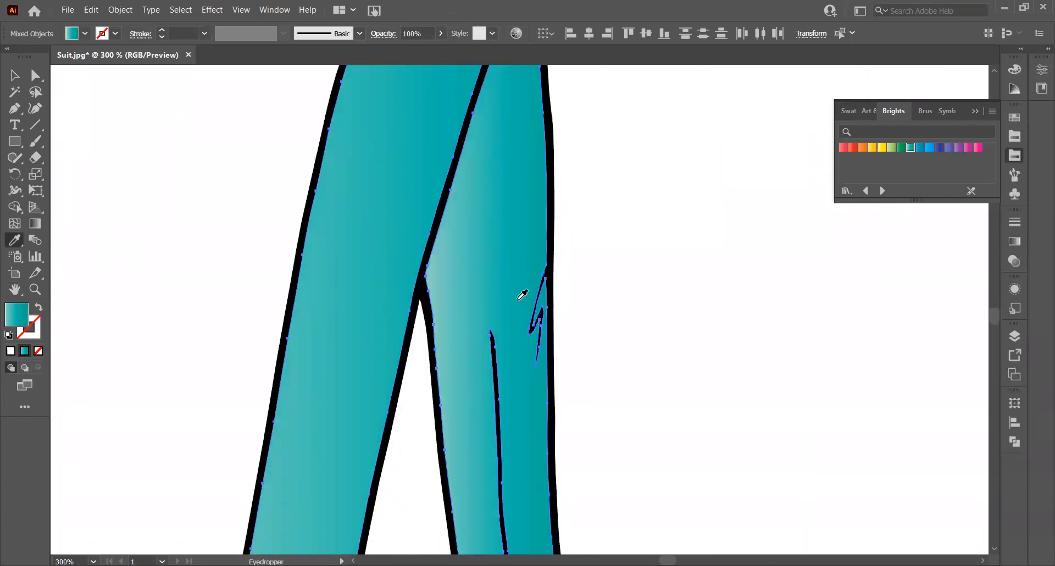
pyautogui.scroll(-5, 523, 297)
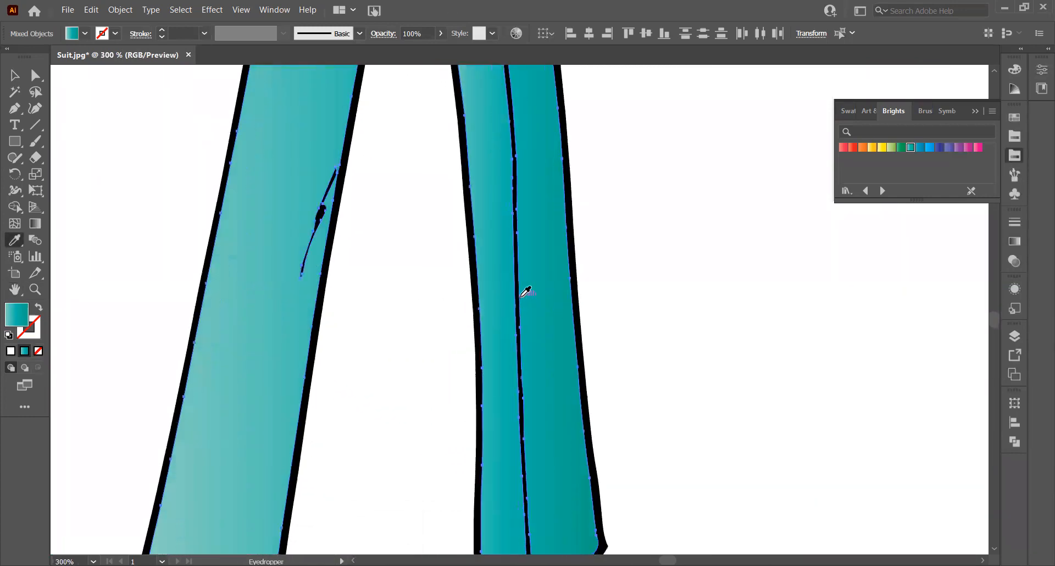
pyautogui.hotkey('ctrl', '-')
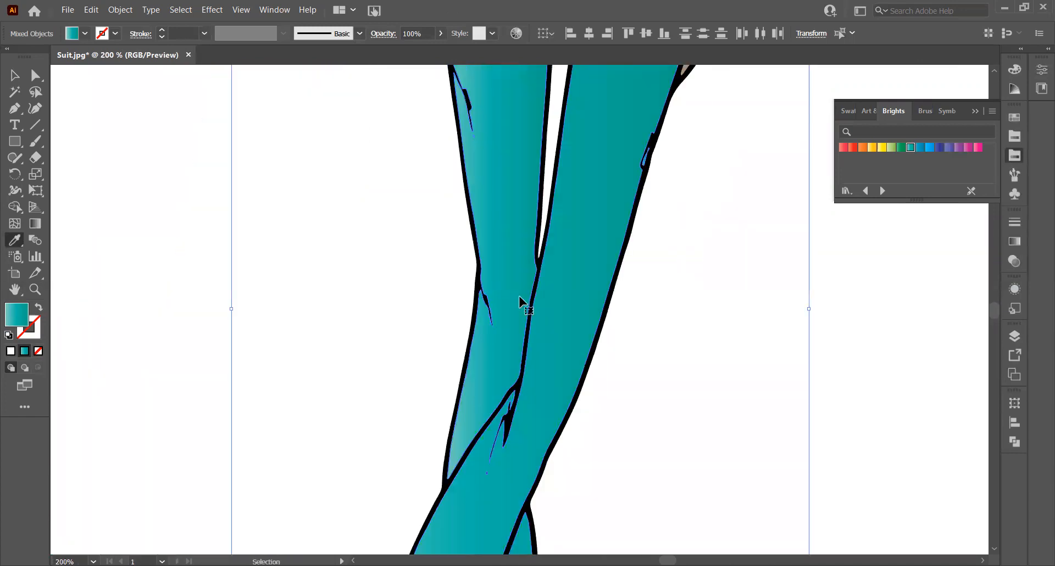
pyautogui.click(15, 289)
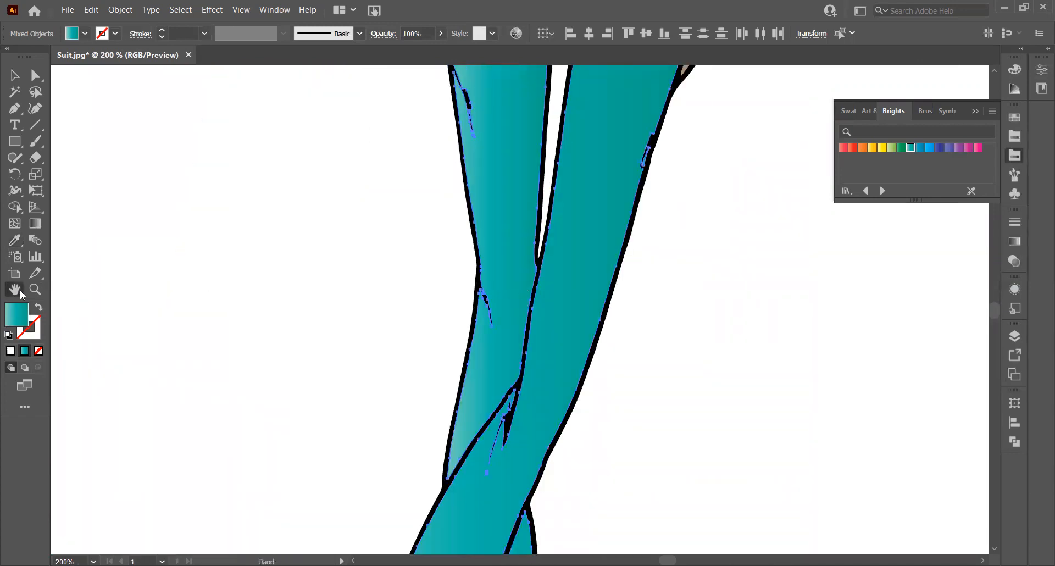
pyautogui.moveTo(511, 171); pyautogui.dragTo(529, 394)
pyautogui.moveTo(568, 243); pyautogui.dragTo(545, 430)
pyautogui.moveTo(549, 310); pyautogui.dragTo(559, 197)
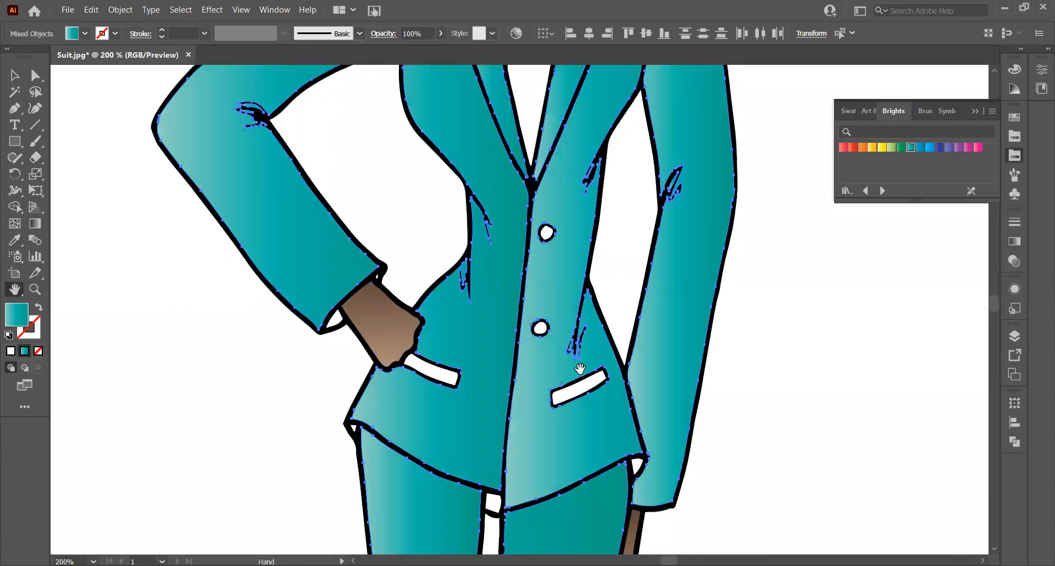
pyautogui.moveTo(208, 412); pyautogui.dragTo(186, 207)
pyautogui.click(14, 76)
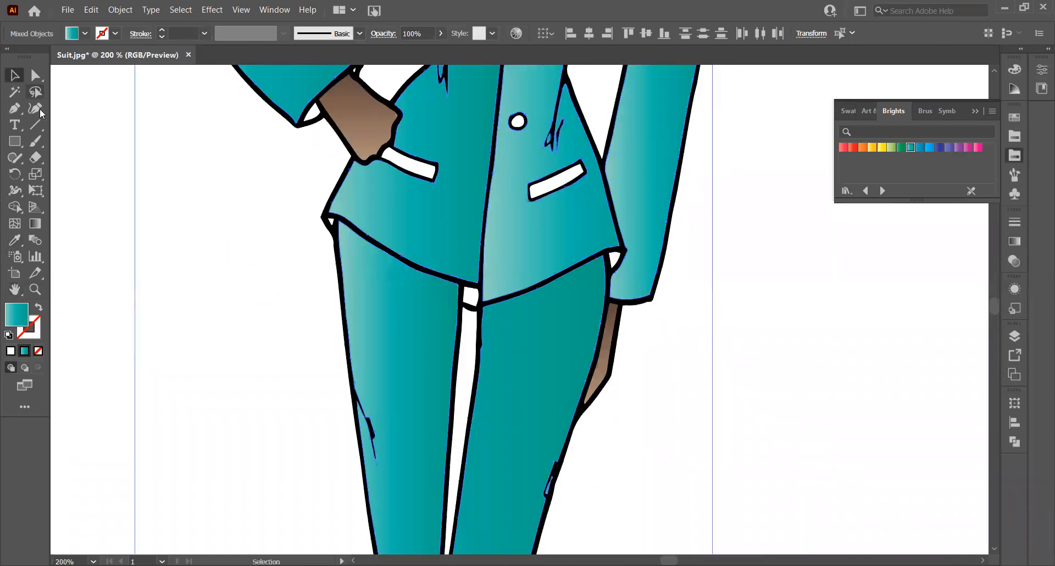
pyautogui.scroll(5, 215, 242)
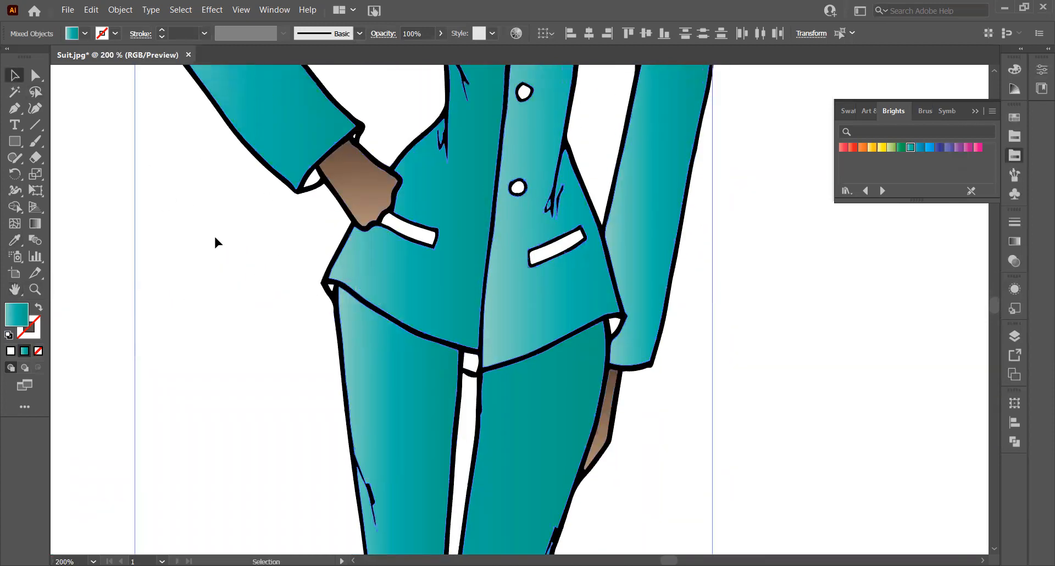
# Step: Replace the suit selection with the white lining pieces at the bent arm's cuff and jacket hem, plus the gap below the straight arm's shoulder
pyautogui.click(93, 302)
pyautogui.click(314, 286)
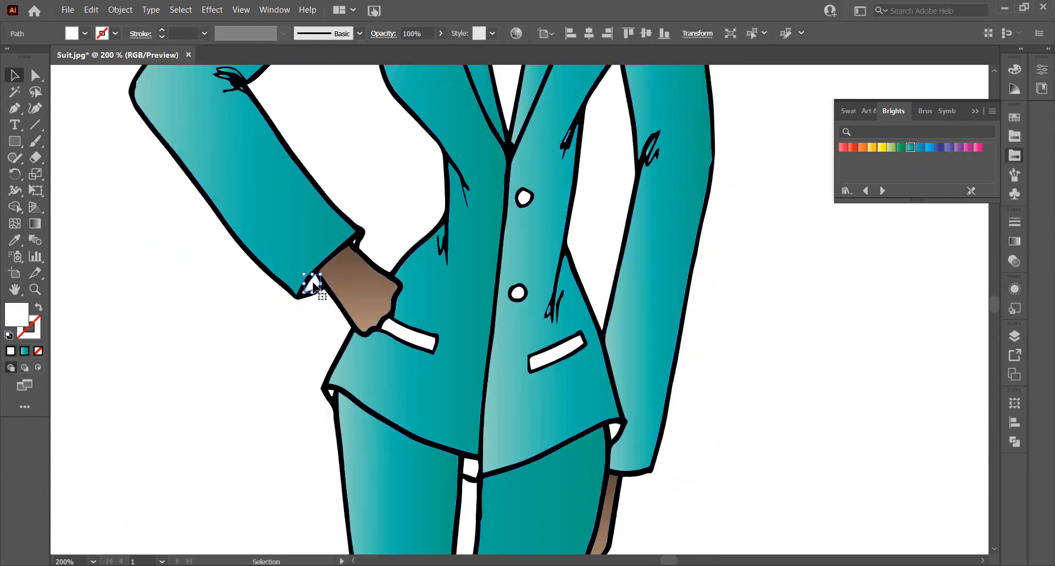
pyautogui.keyDown('shift'); pyautogui.click(355, 246); pyautogui.keyUp('shift')
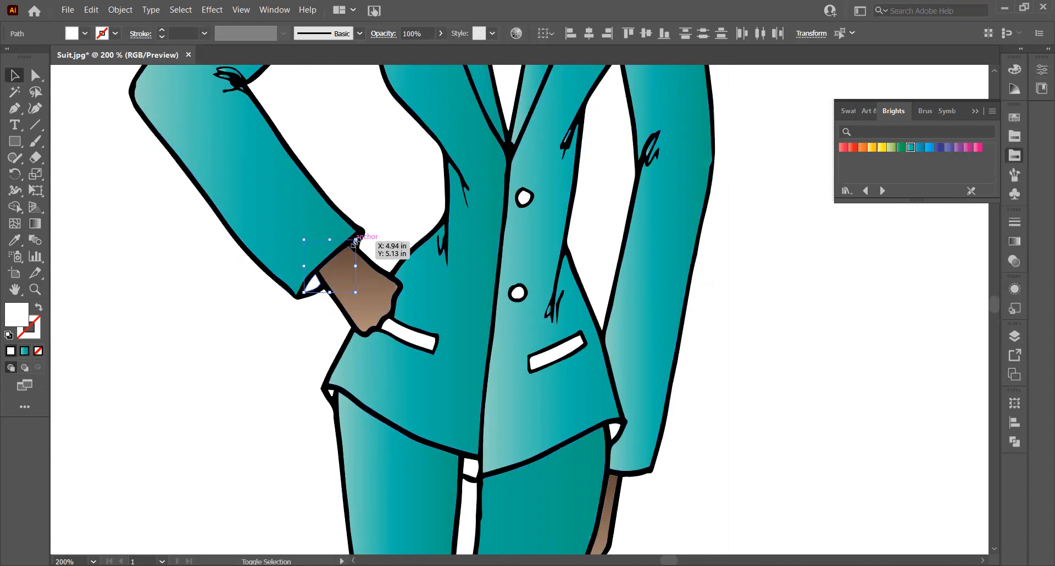
pyautogui.keyDown('shift'); pyautogui.click(471, 470); pyautogui.keyUp('shift')
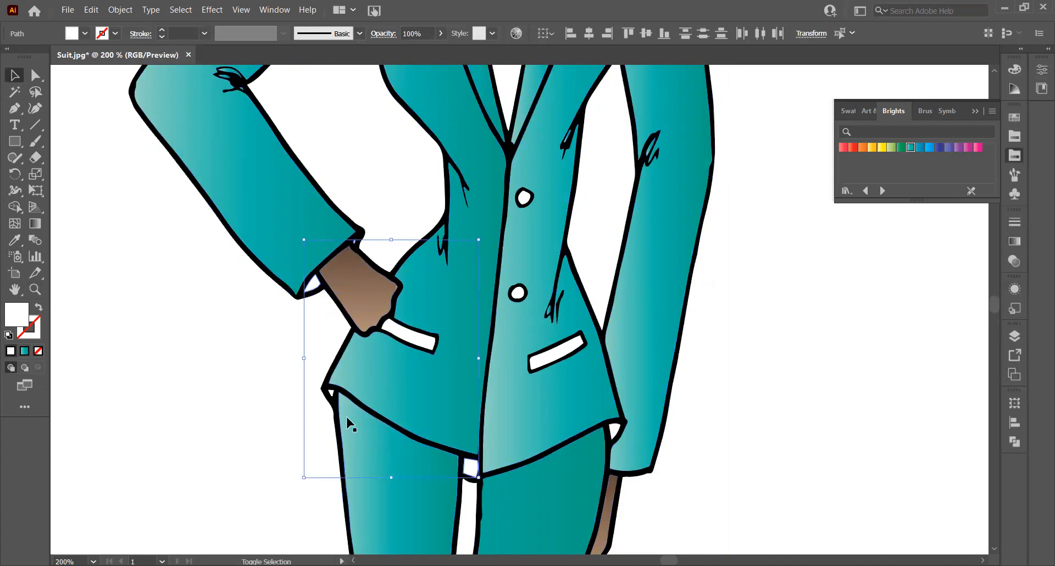
pyautogui.keyDown('shift'); pyautogui.click(332, 392); pyautogui.keyUp('shift')
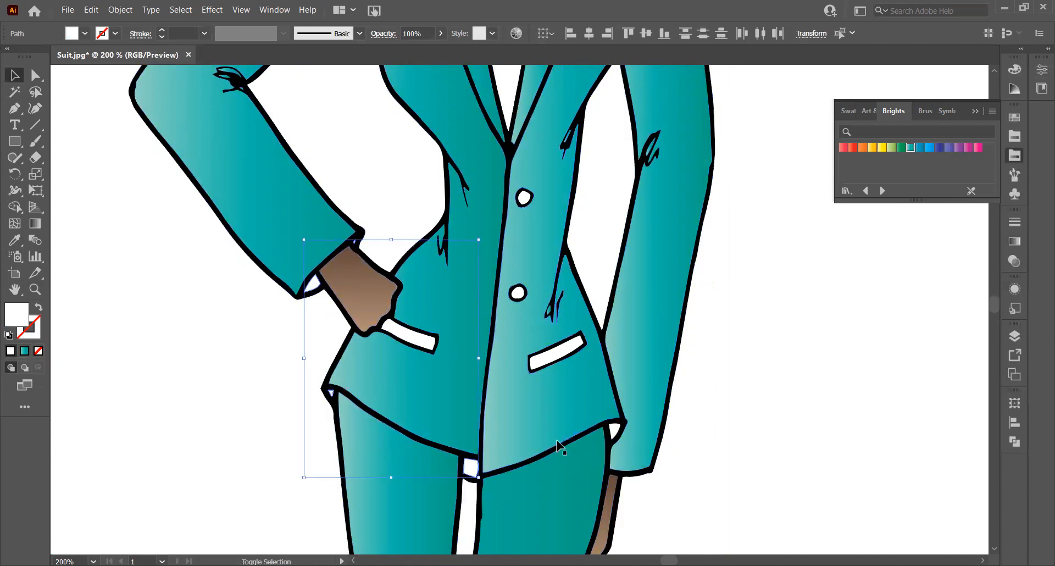
pyautogui.keyDown('shift'); pyautogui.click(616, 433); pyautogui.keyUp('shift')
pyautogui.scroll(6, 598, 314)
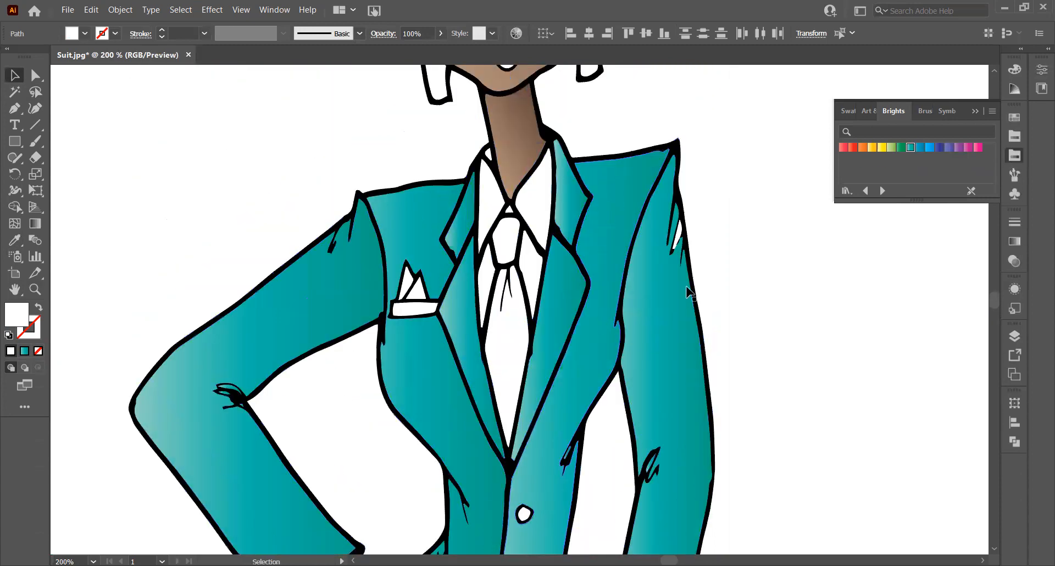
pyautogui.keyDown('shift'); pyautogui.click(680, 233); pyautogui.keyUp('shift')
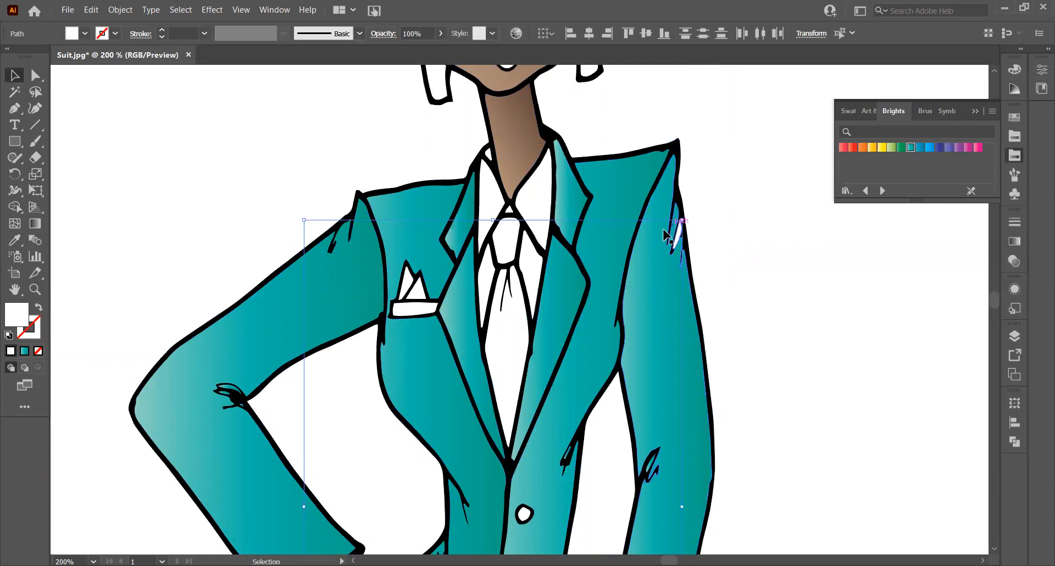
# Step: Fill the selected lining pieces and shoulder gap with the sleeve's teal gradient using the Eyedropper, and deselect them
pyautogui.press('i')
pyautogui.click(674, 291)
pyautogui.scroll(-4, 678, 292)
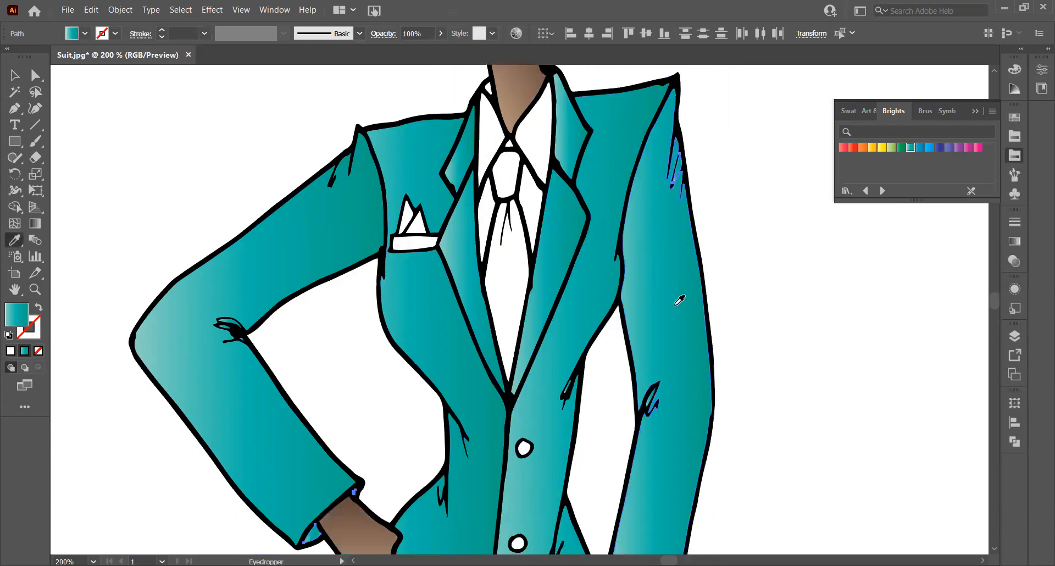
pyautogui.scroll(-8, 457, 250)
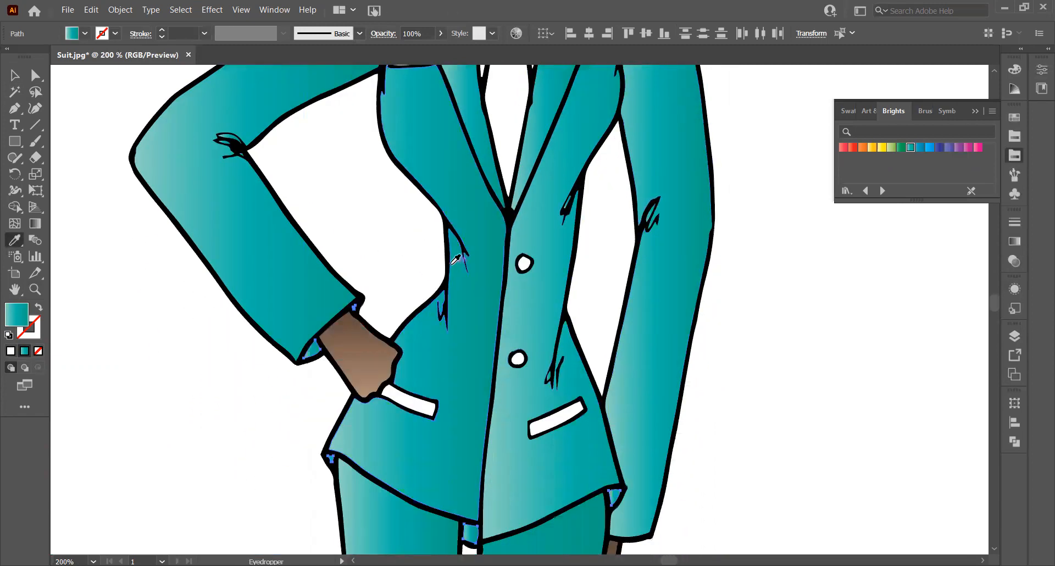
pyautogui.scroll(-4, 455, 261)
pyautogui.scroll(5, 456, 261)
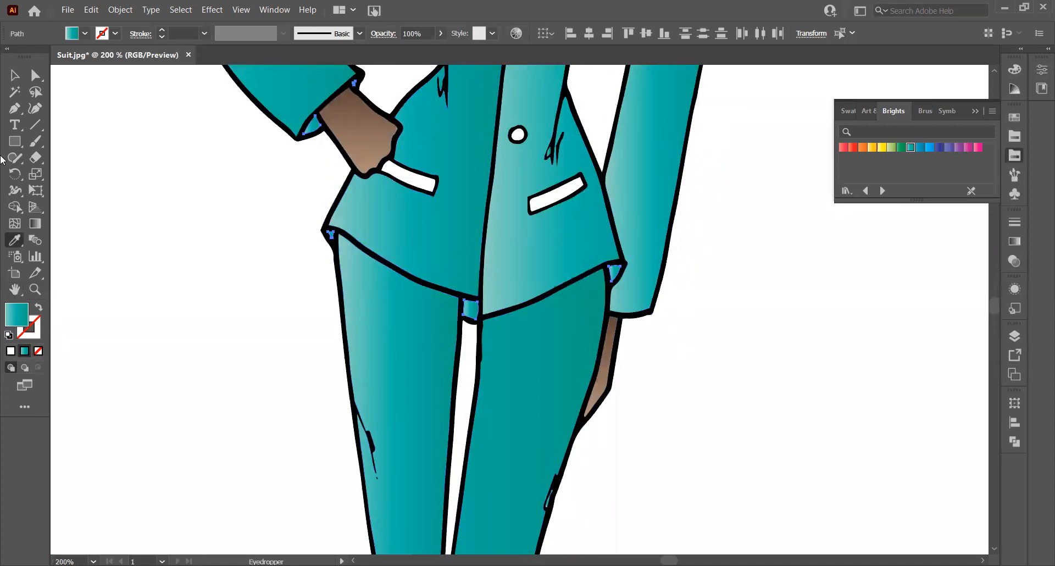
pyautogui.click(35, 288)
pyautogui.click(14, 75)
pyautogui.click(71, 129)
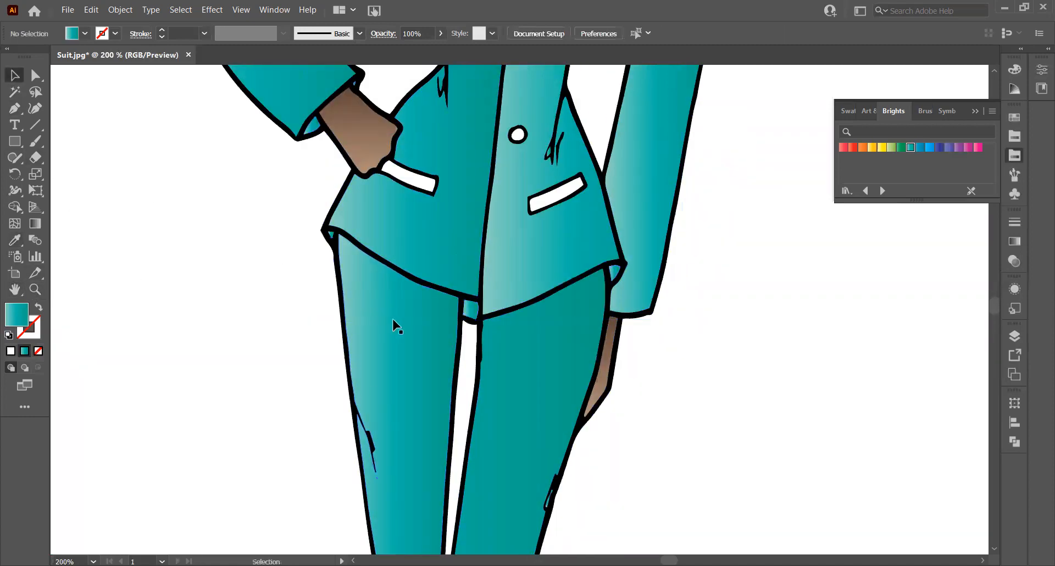
# Step: Select the two small teal lining pieces on either side of the wrist inside the bent arm's cuff
pyautogui.scroll(2, 296, 234)
pyautogui.scroll(2, 297, 234)
pyautogui.click(35, 288)
pyautogui.moveTo(329, 166); pyautogui.dragTo(542, 321)
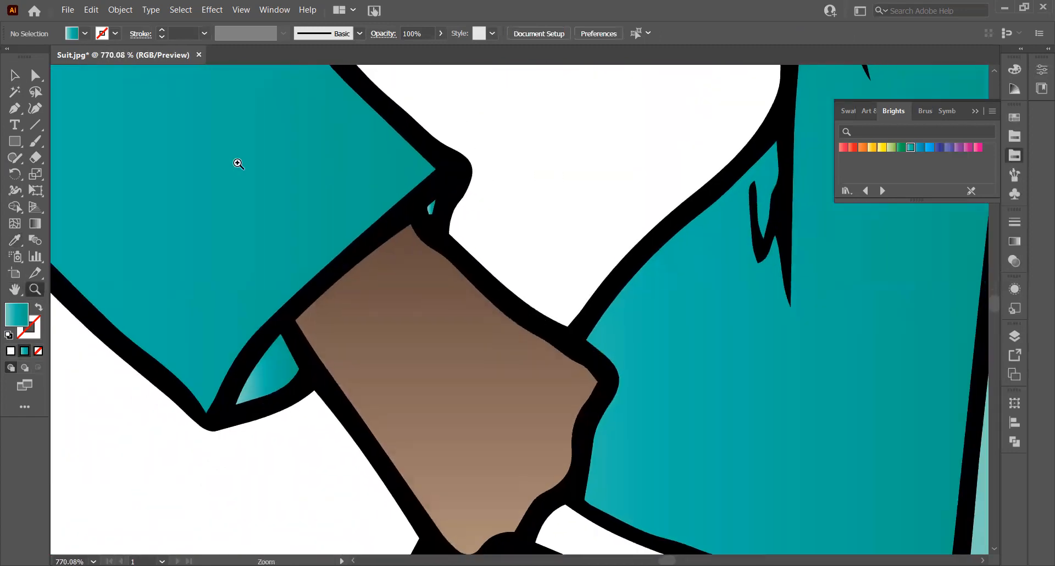
pyautogui.click(14, 75)
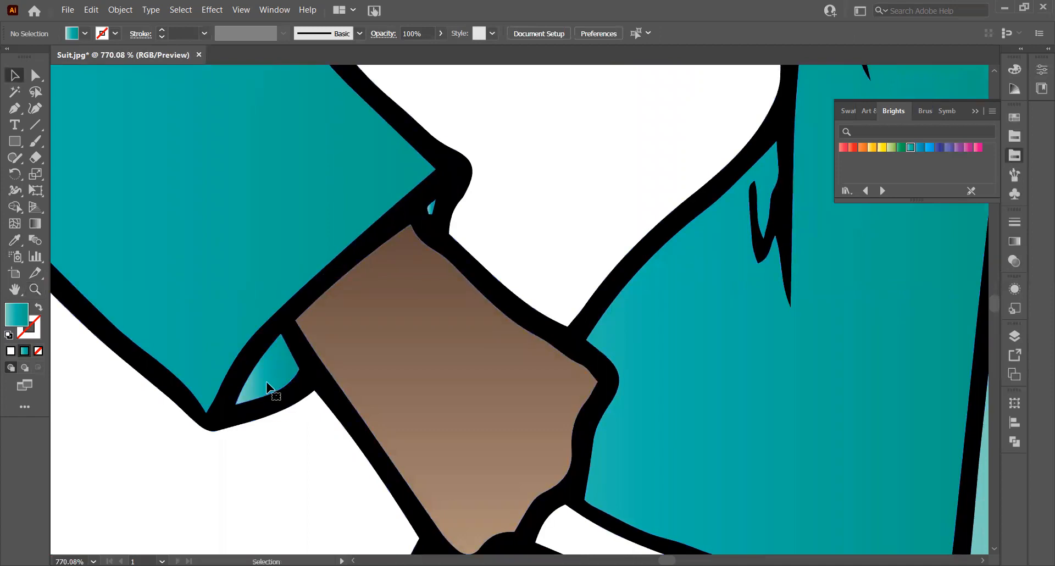
pyautogui.click(270, 387)
pyautogui.keyDown('shift'); pyautogui.click(431, 208); pyautogui.keyUp('shift')
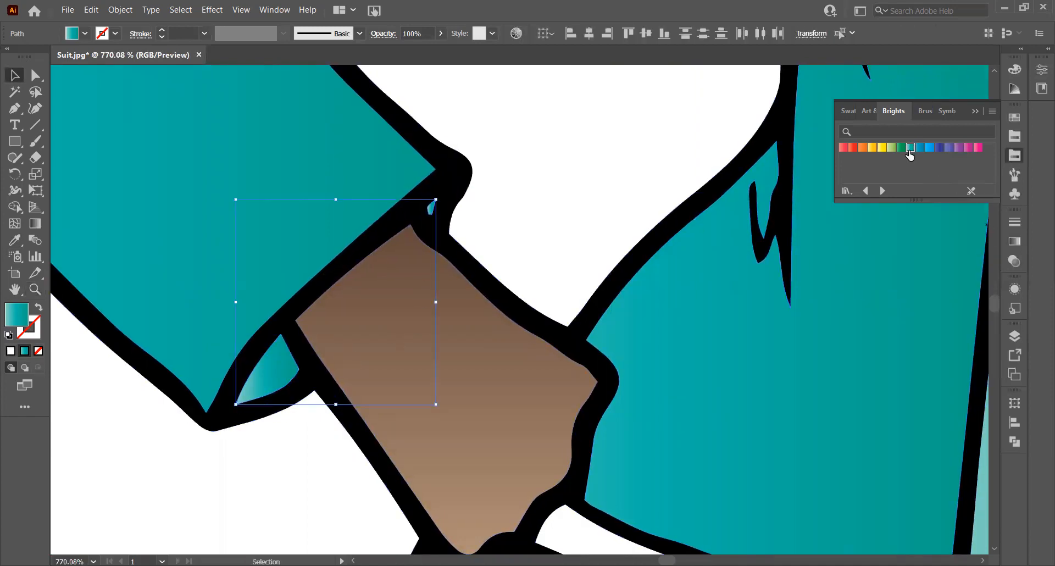
# Step: Set the gradient angle of the two selected cuff lining pieces to 120° and deselect them
pyautogui.click(1014, 242)
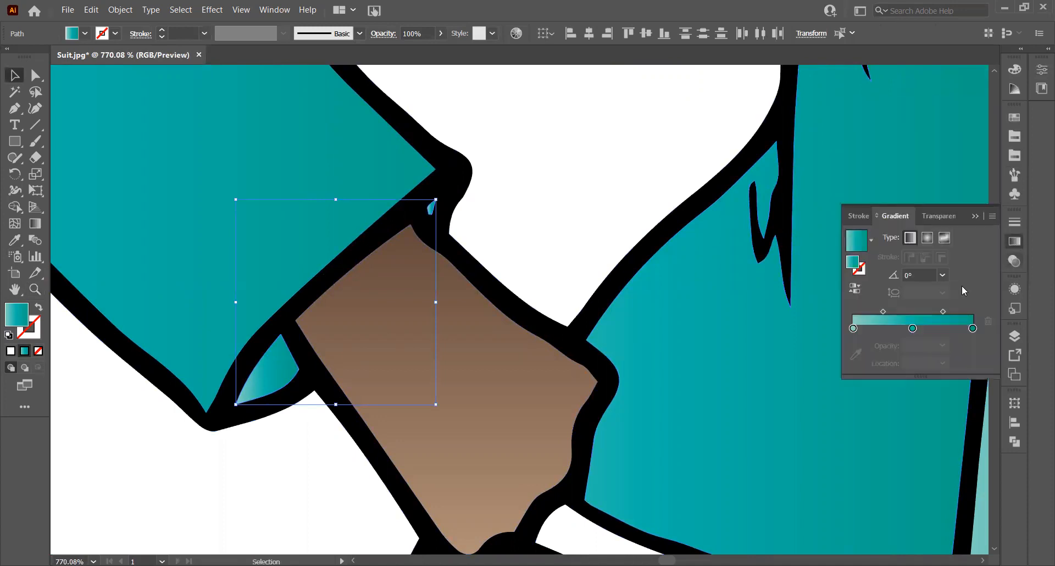
pyautogui.click(942, 275)
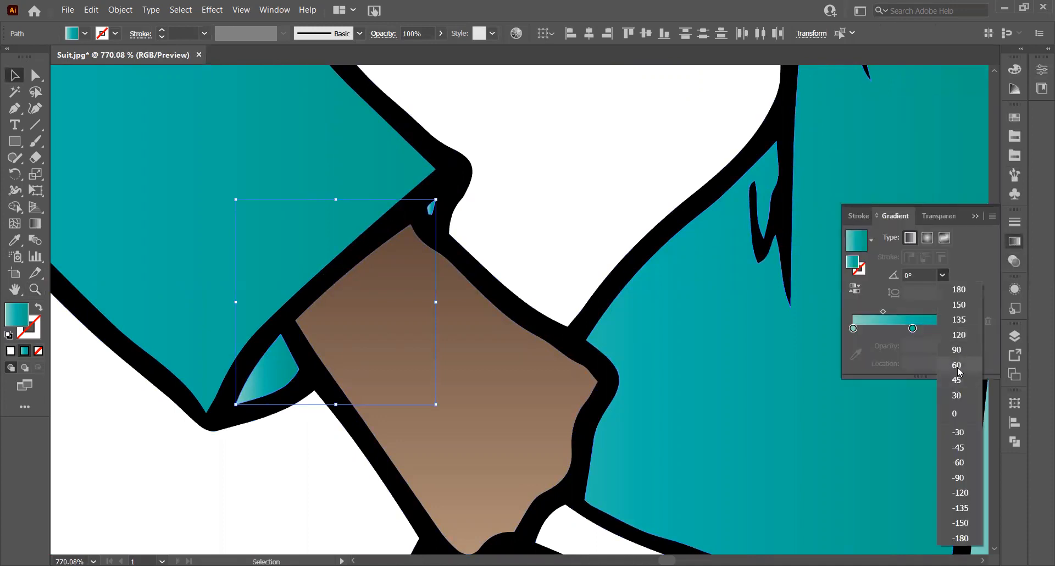
pyautogui.click(957, 365)
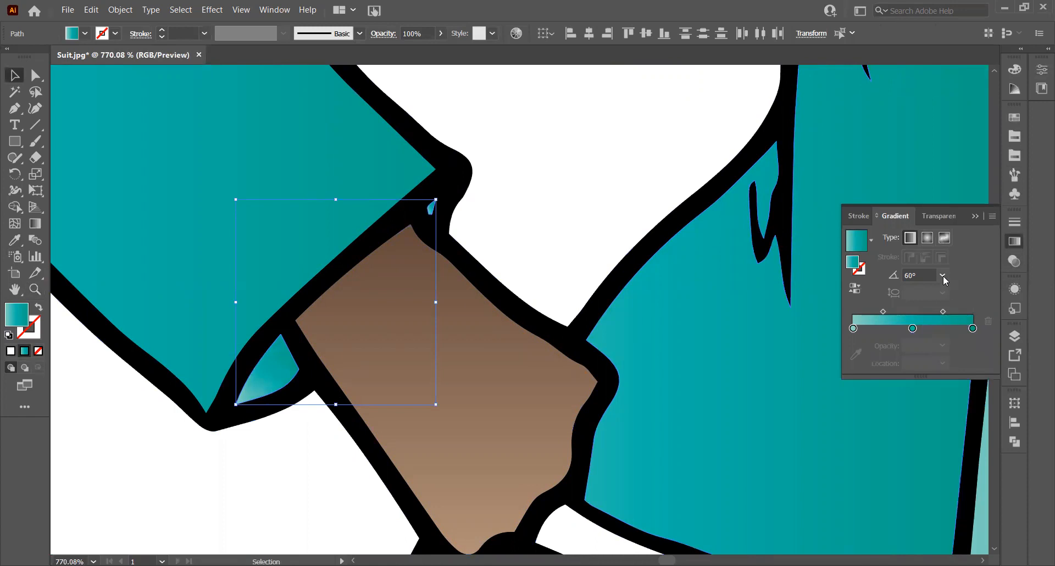
pyautogui.click(943, 275)
pyautogui.click(955, 347)
pyautogui.click(942, 276)
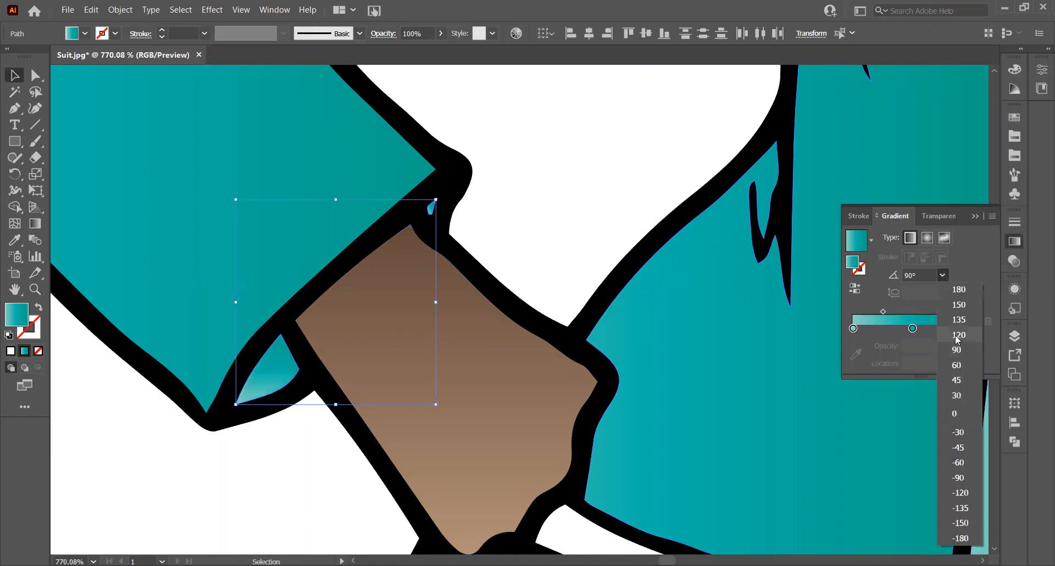
pyautogui.click(954, 334)
pyautogui.click(565, 218)
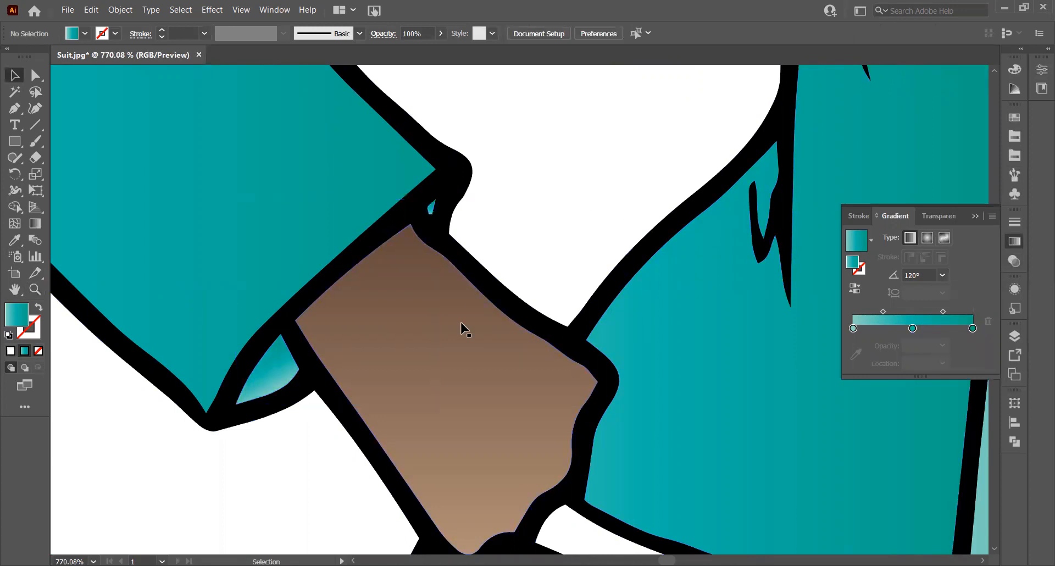
# Step: Select both cuff lining pieces and place a duplicate of them beside the originals, over the wrist
pyautogui.scroll(2, 445, 270)
pyautogui.scroll(-2, 445, 270)
pyautogui.click(271, 376)
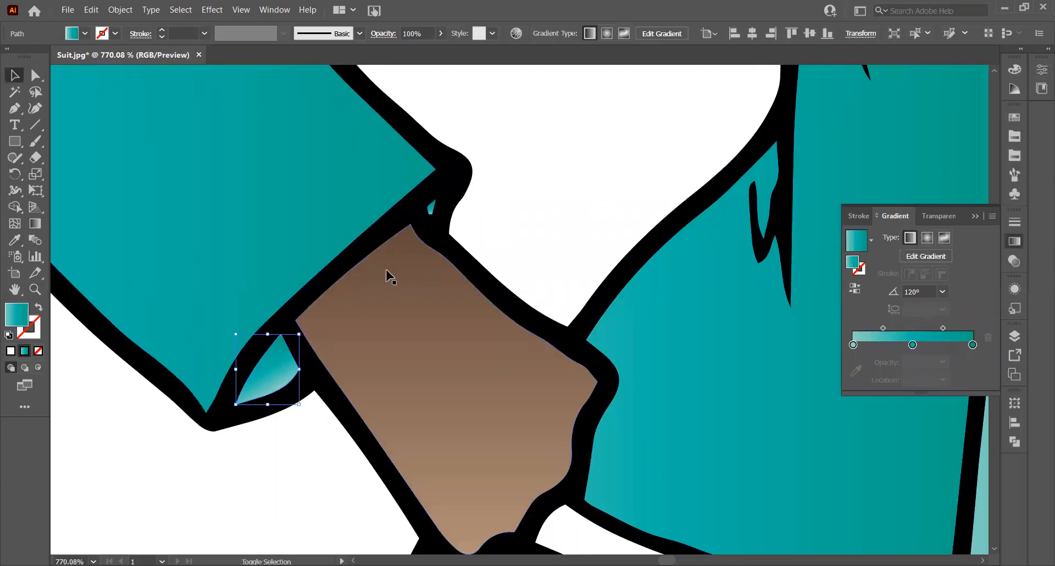
pyautogui.keyDown('shift'); pyautogui.click(432, 206); pyautogui.keyUp('shift')
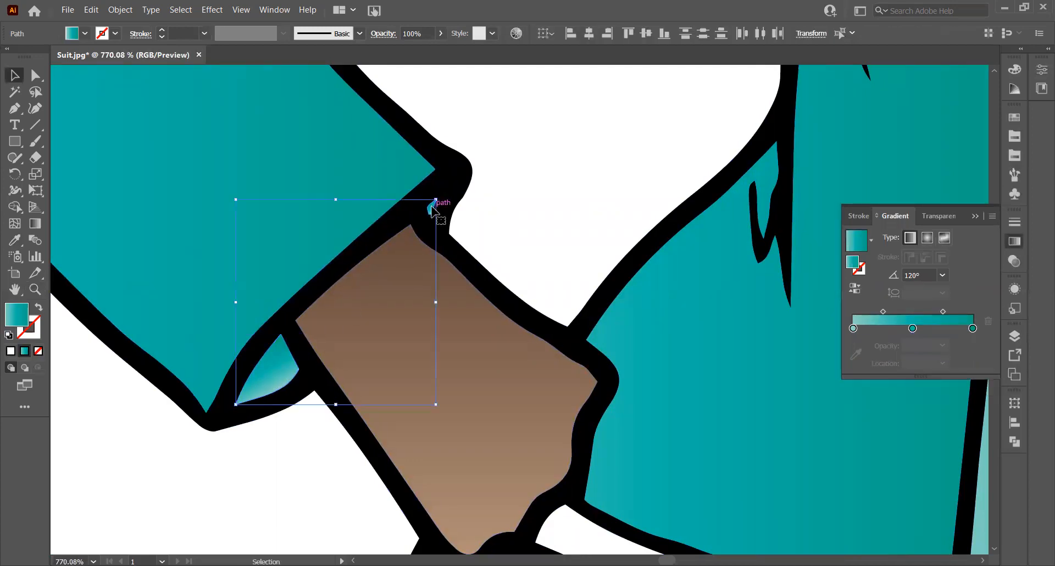
pyautogui.moveTo(434, 209); pyautogui.dragTo(564, 202)
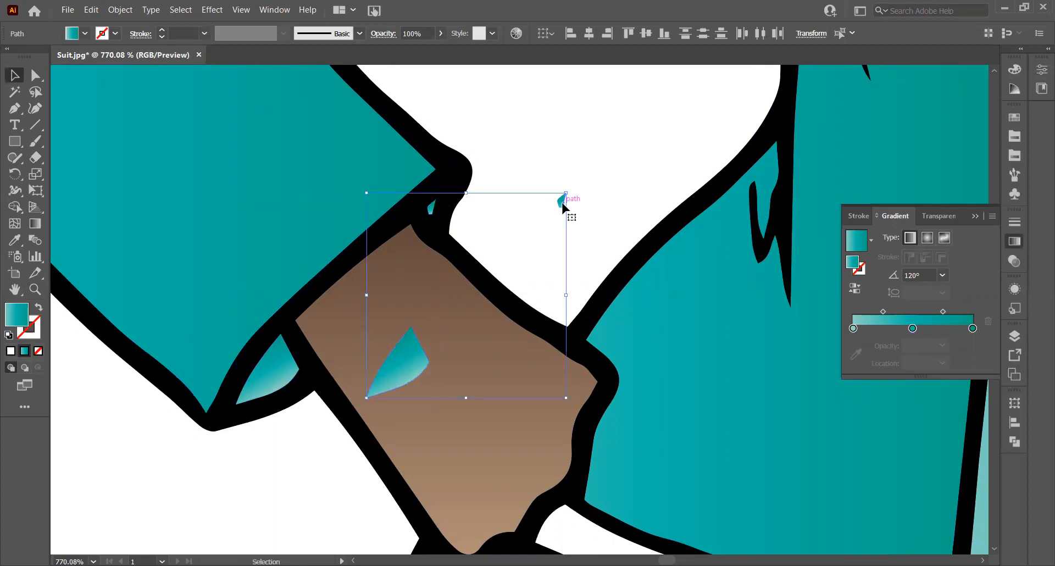
# Step: Fill the duplicated lining pieces with a black-to-transparent gradient from the Fades library and align them over the original lining pieces
pyautogui.click(974, 215)
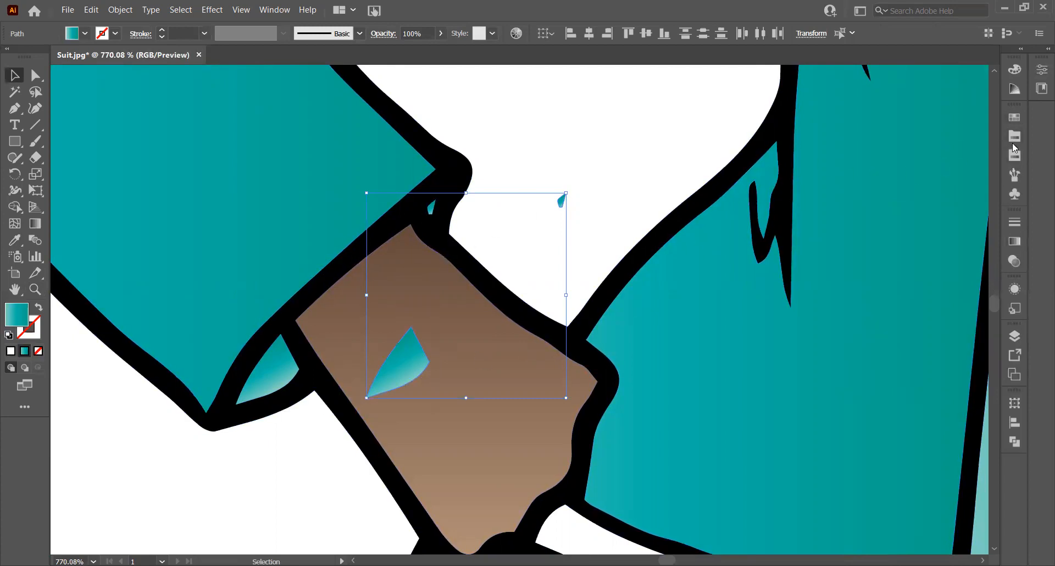
pyautogui.click(1007, 118)
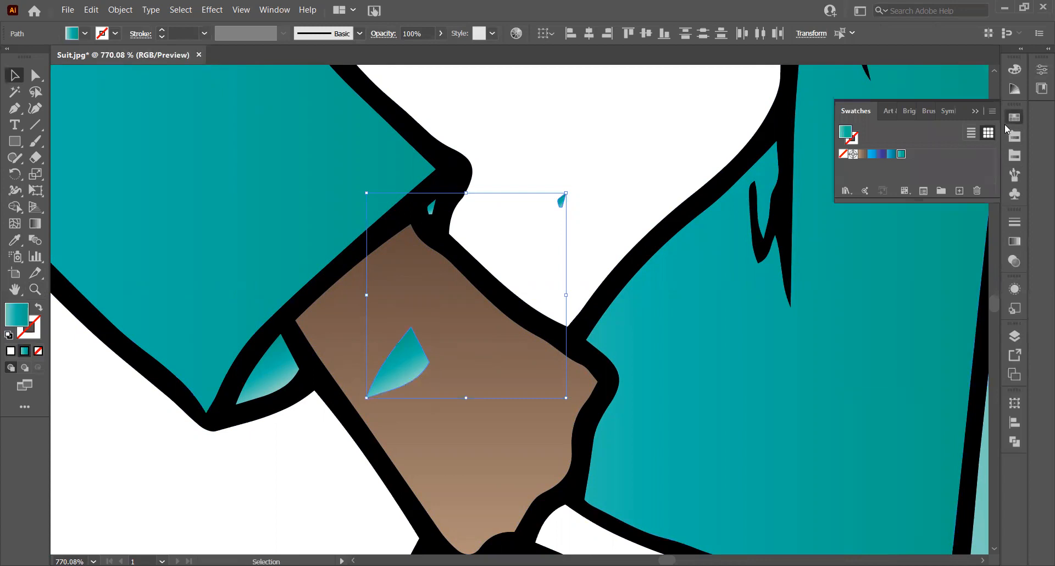
pyautogui.click(975, 112)
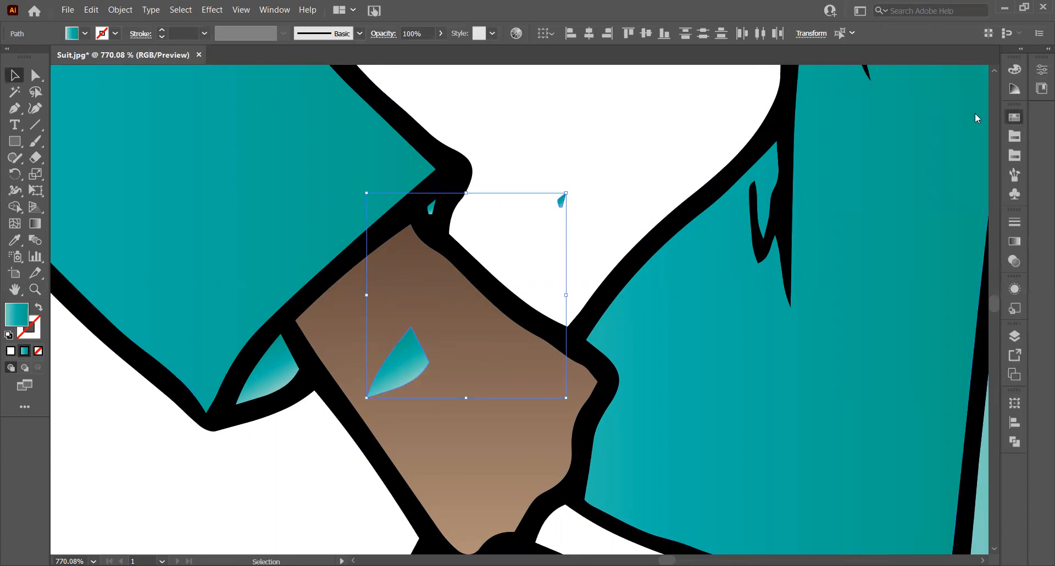
pyautogui.click(1016, 156)
pyautogui.click(883, 192)
pyautogui.click(883, 191)
pyautogui.click(883, 191)
pyautogui.click(883, 191)
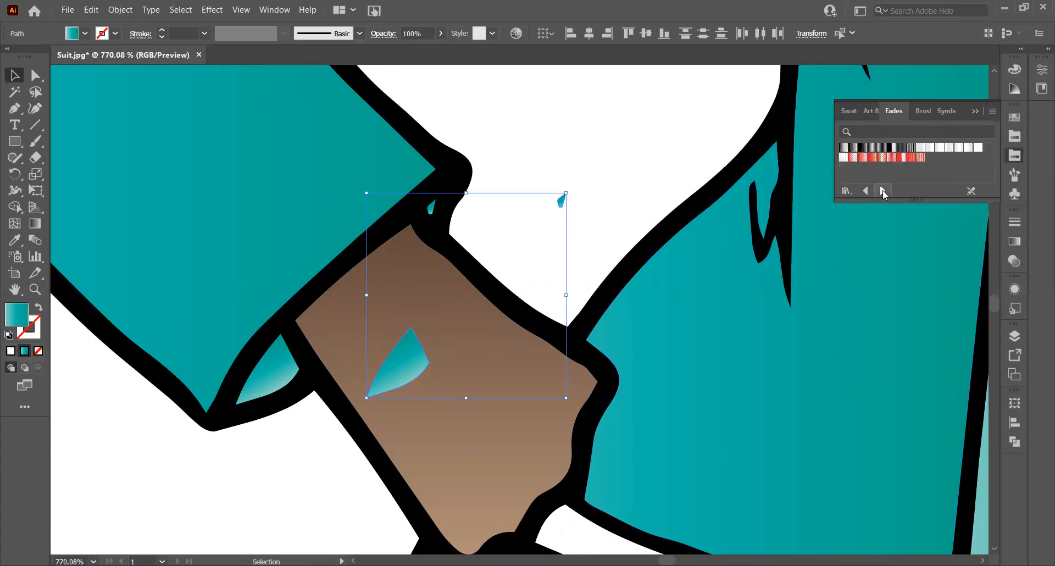
pyautogui.click(852, 148)
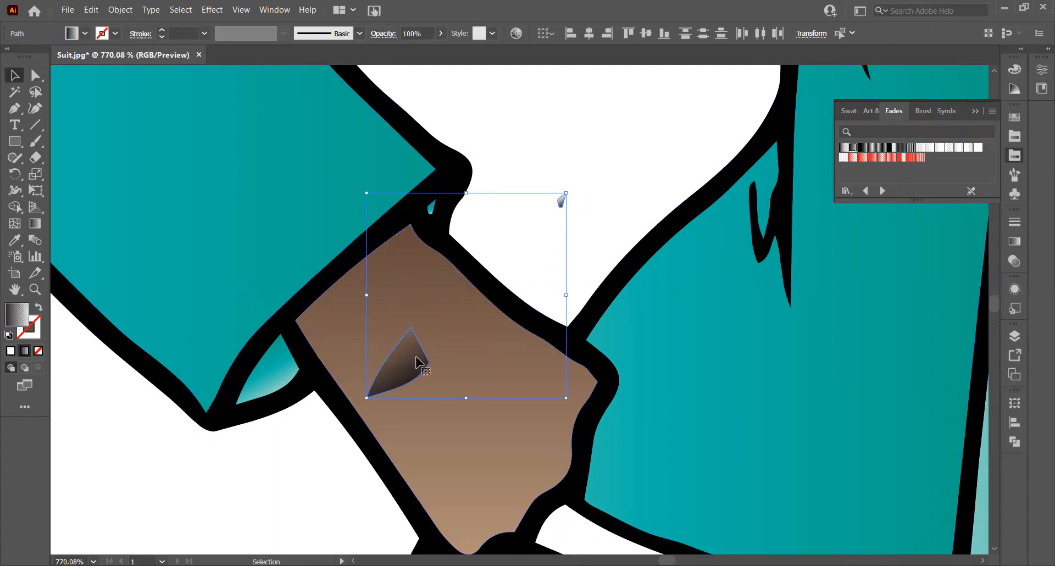
pyautogui.moveTo(410, 373); pyautogui.dragTo(277, 374)
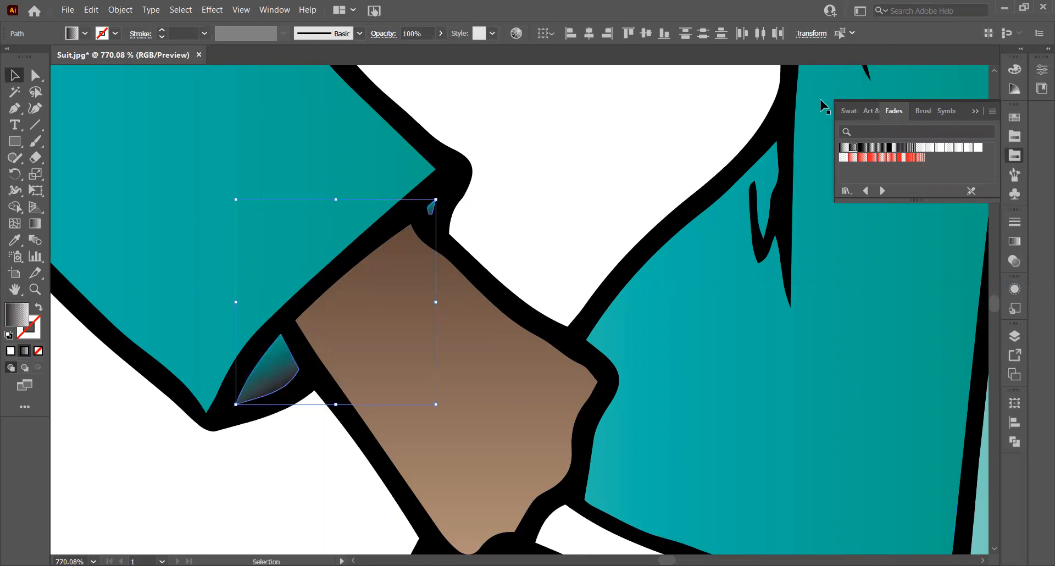
pyautogui.click(974, 111)
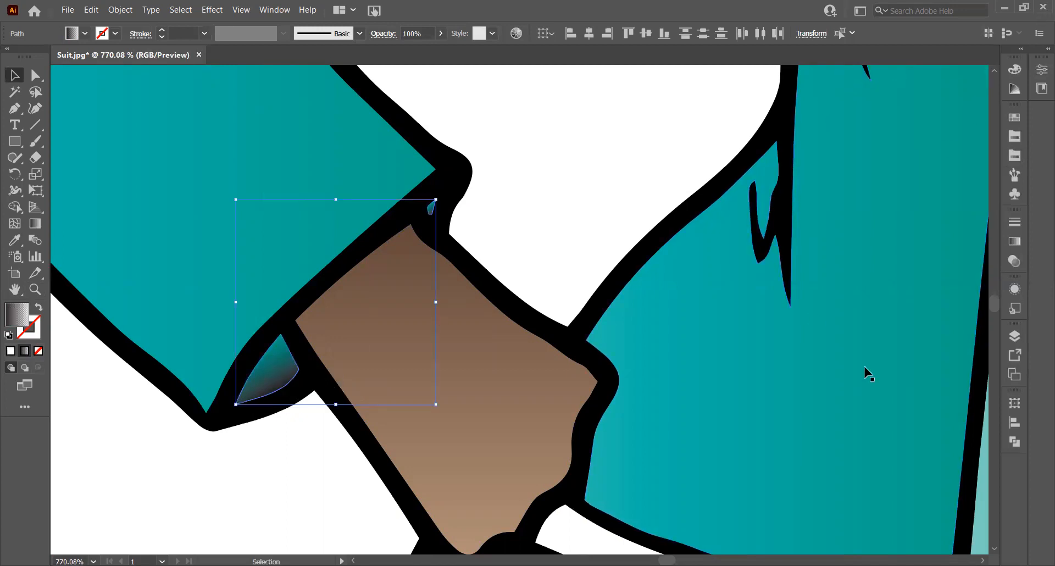
# Step: Try gradient angles of 90°, -90°, -120° and -60° on the black fade overlays in the cuff
pyautogui.click(1016, 241)
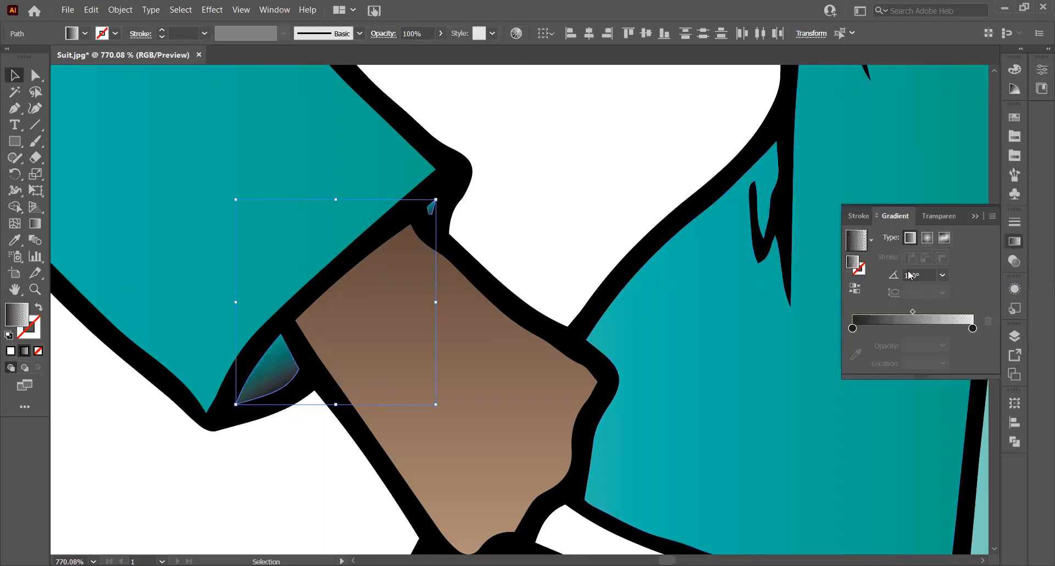
pyautogui.click(943, 276)
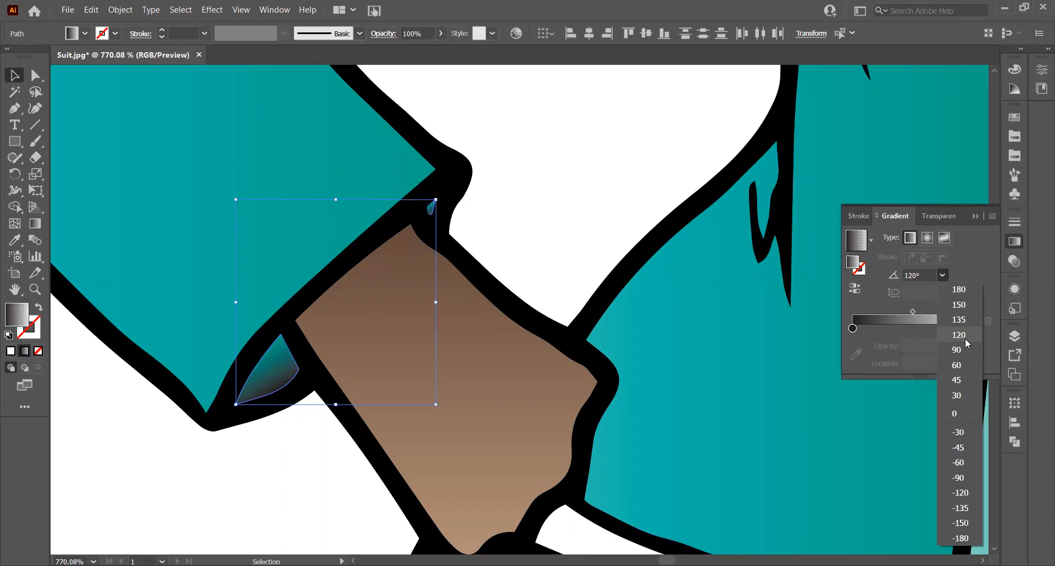
pyautogui.click(959, 354)
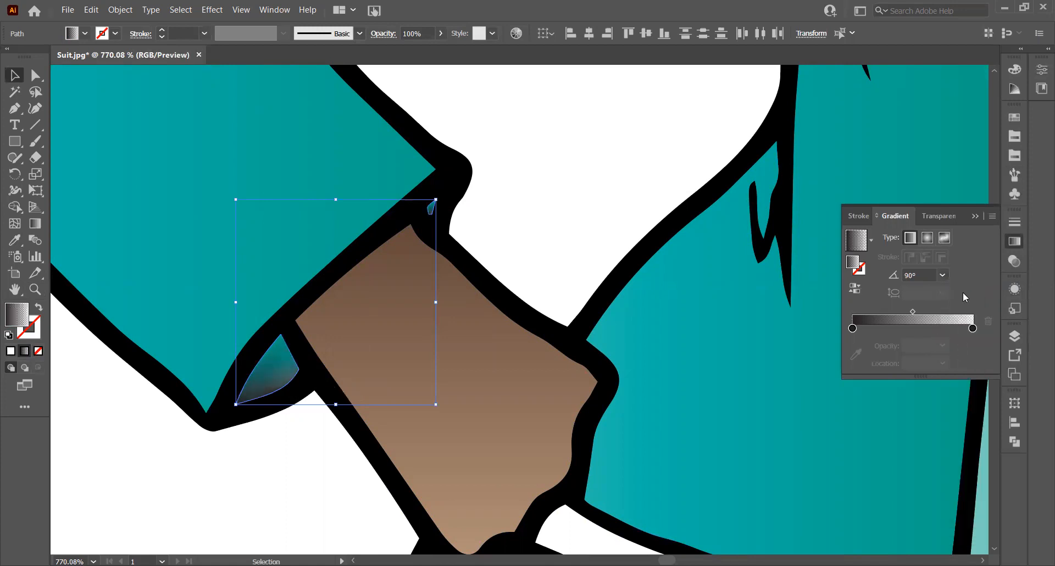
pyautogui.click(941, 275)
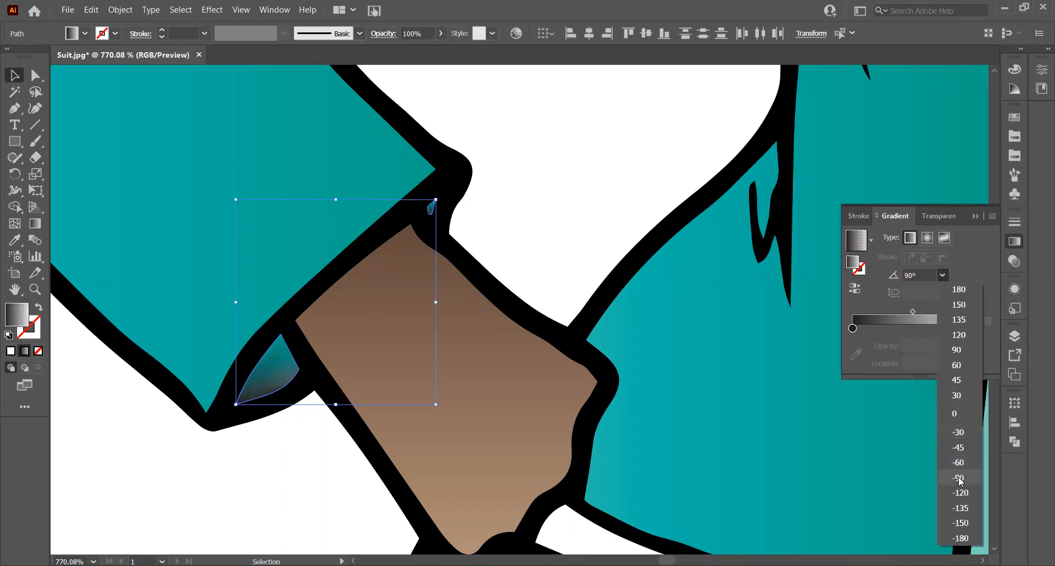
pyautogui.click(959, 478)
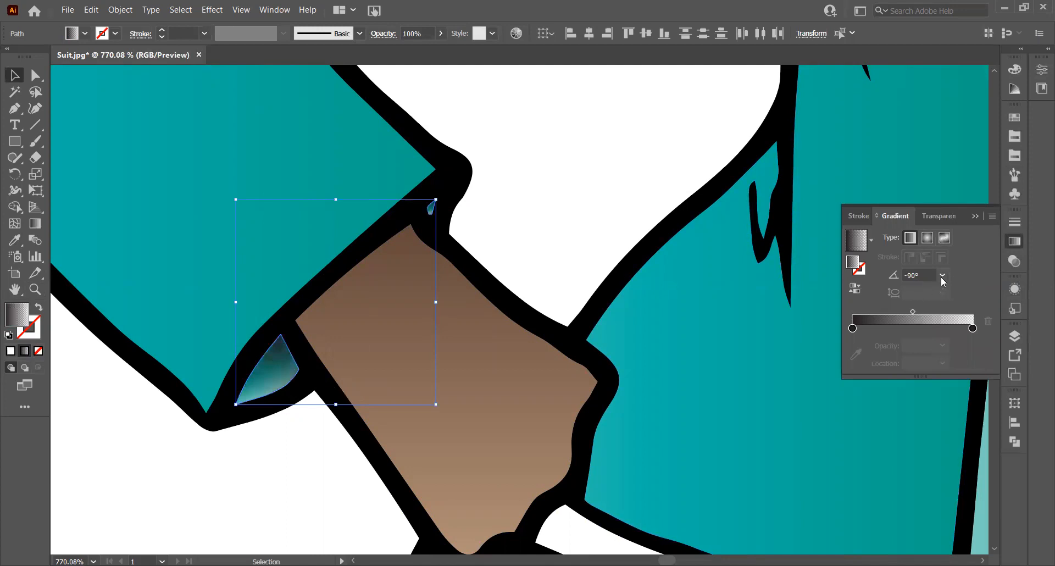
pyautogui.click(942, 276)
pyautogui.click(959, 478)
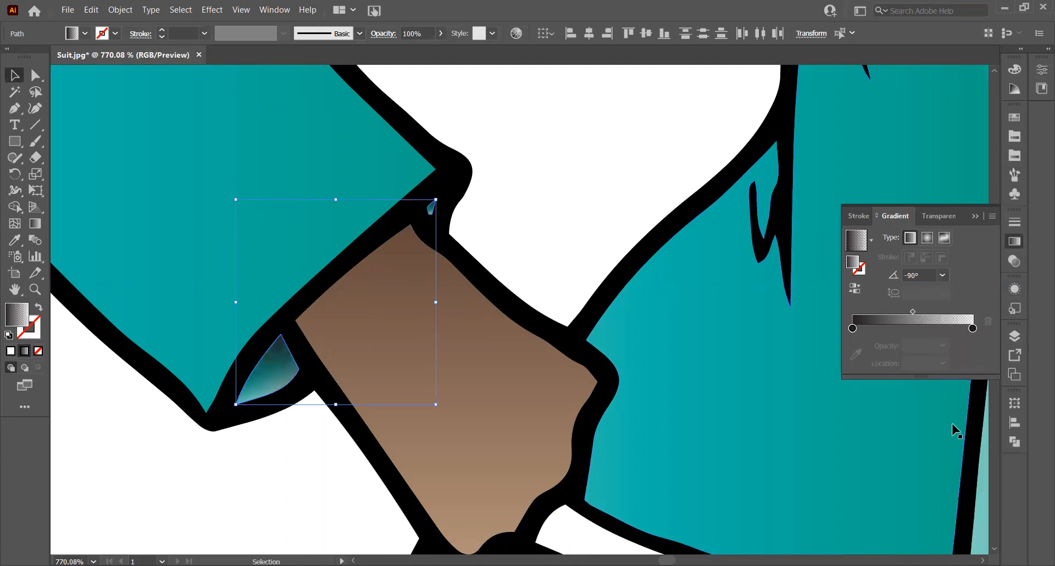
pyautogui.click(942, 275)
pyautogui.click(968, 497)
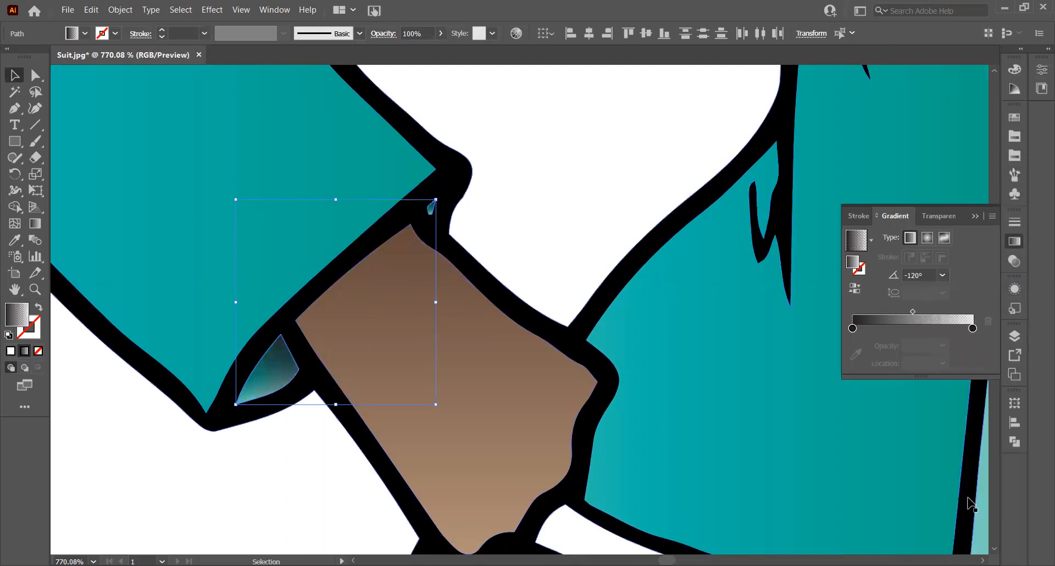
pyautogui.click(941, 275)
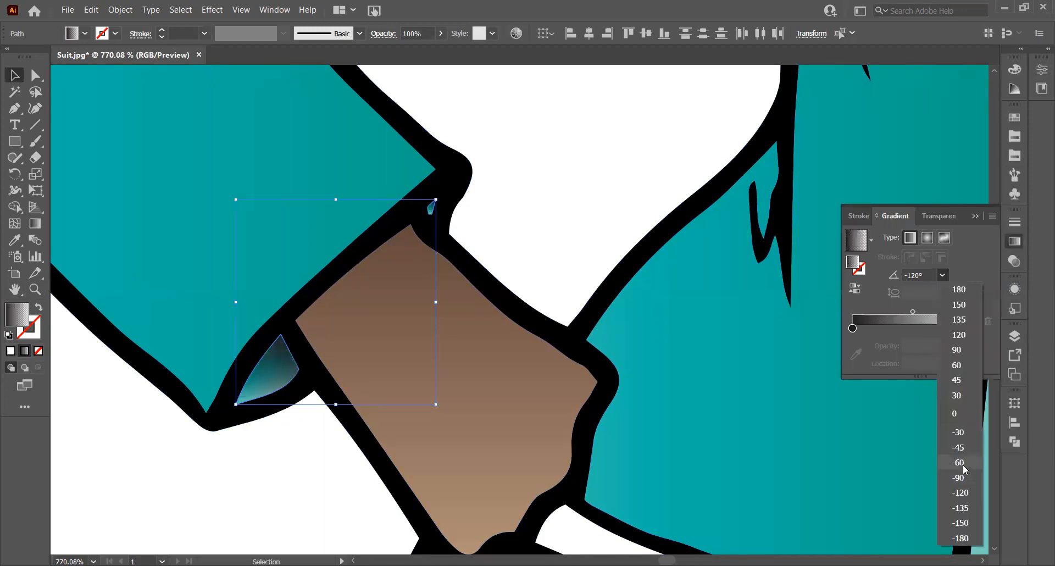
pyautogui.click(963, 465)
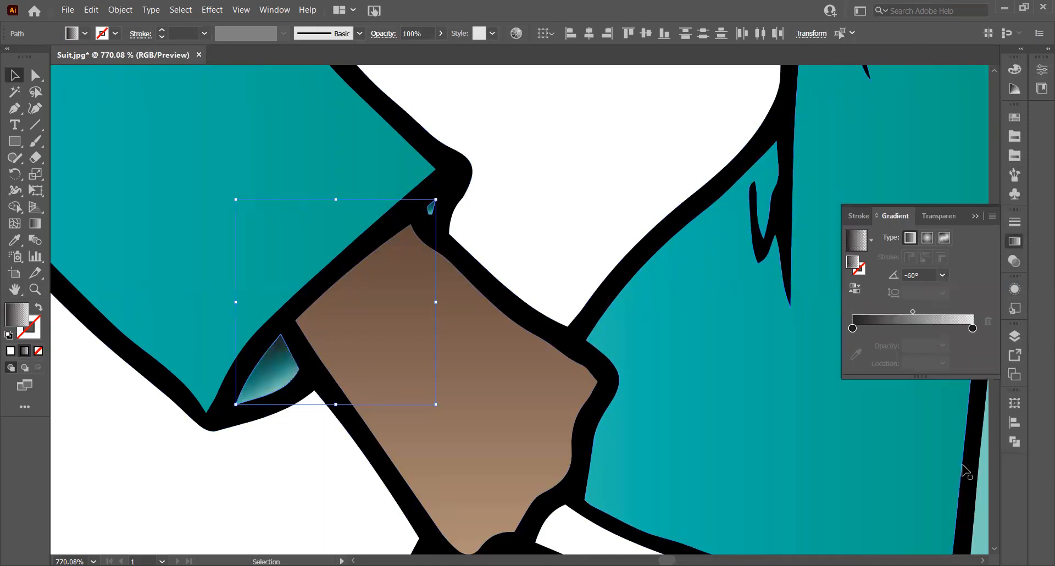
# Step: Set the gradient angle of the cuff's black fade overlays to -45° and deselect them
pyautogui.click(942, 278)
pyautogui.click(965, 452)
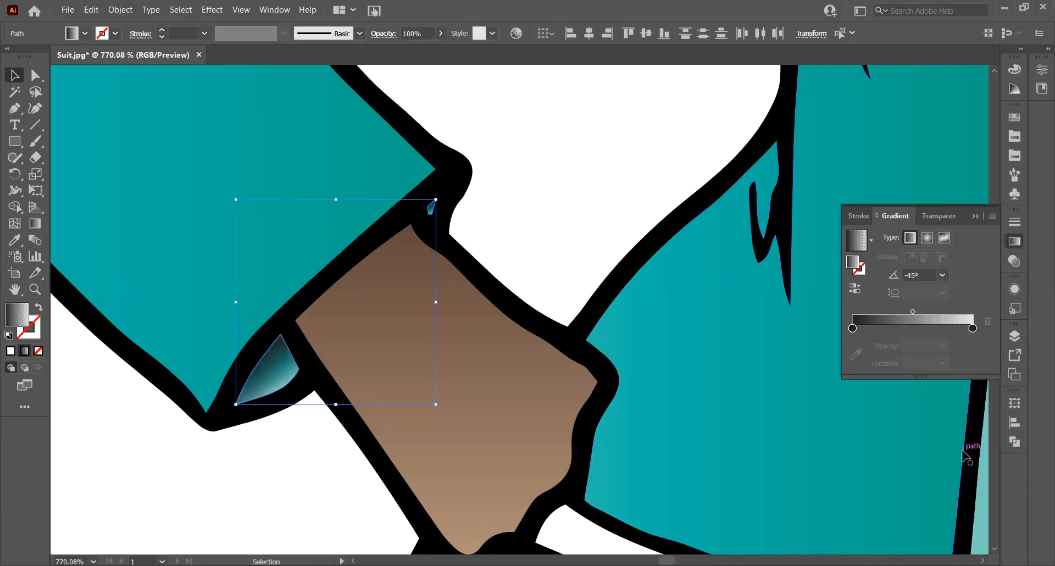
pyautogui.click(558, 195)
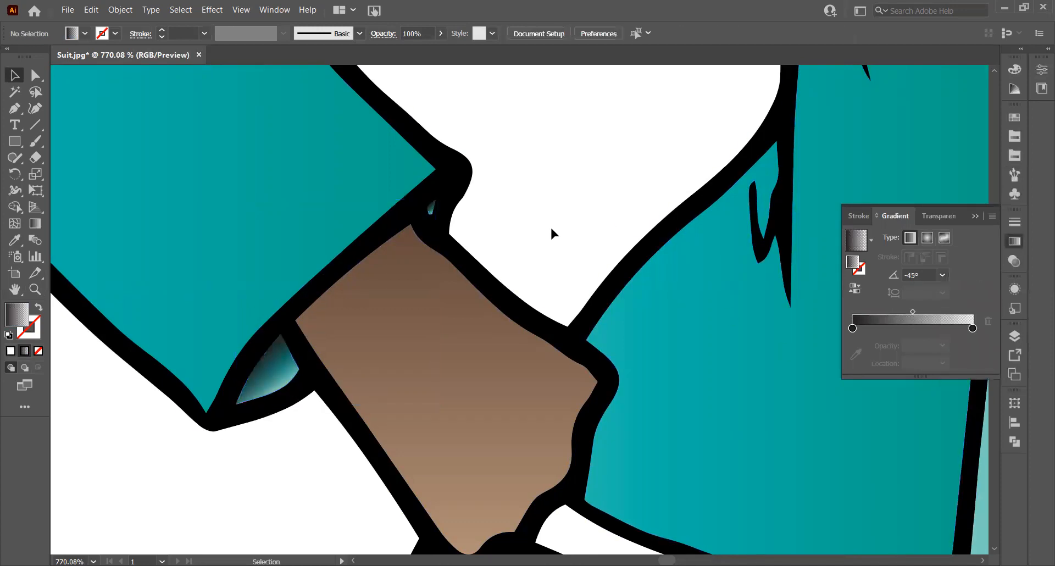
# Step: Review the figure from the trousers up to the head, checking the cuff shading, the suit's coloring and the shirt and tie area
pyautogui.scroll(-5, 552, 233)
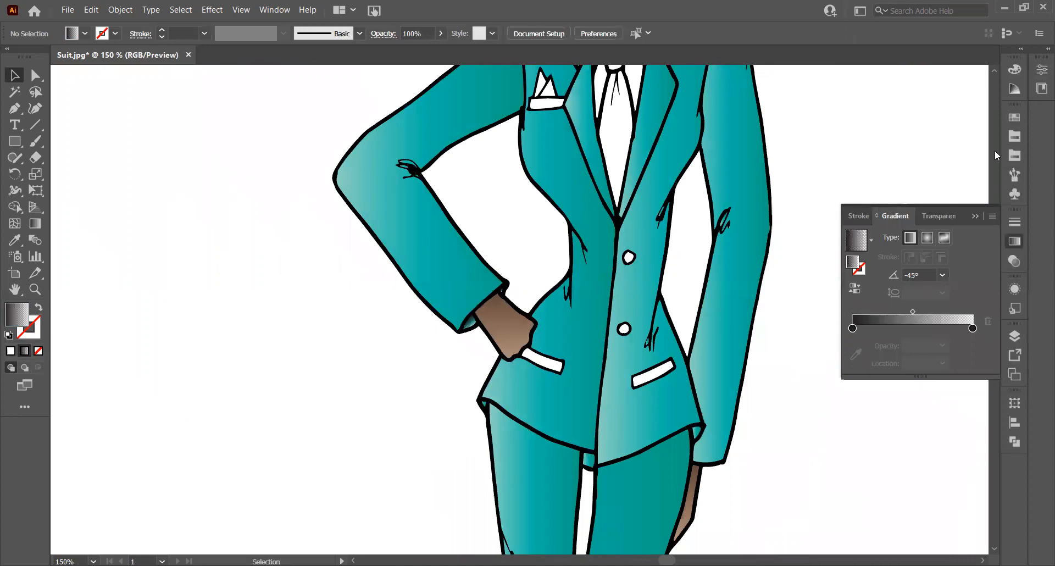
pyautogui.click(973, 215)
pyautogui.scroll(4, 669, 268)
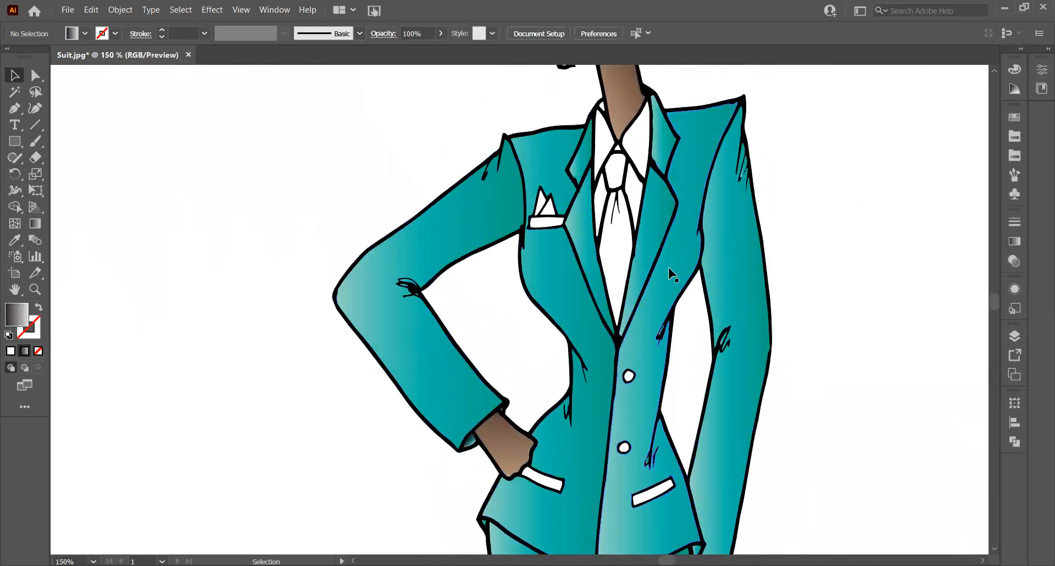
pyautogui.scroll(-8, 672, 273)
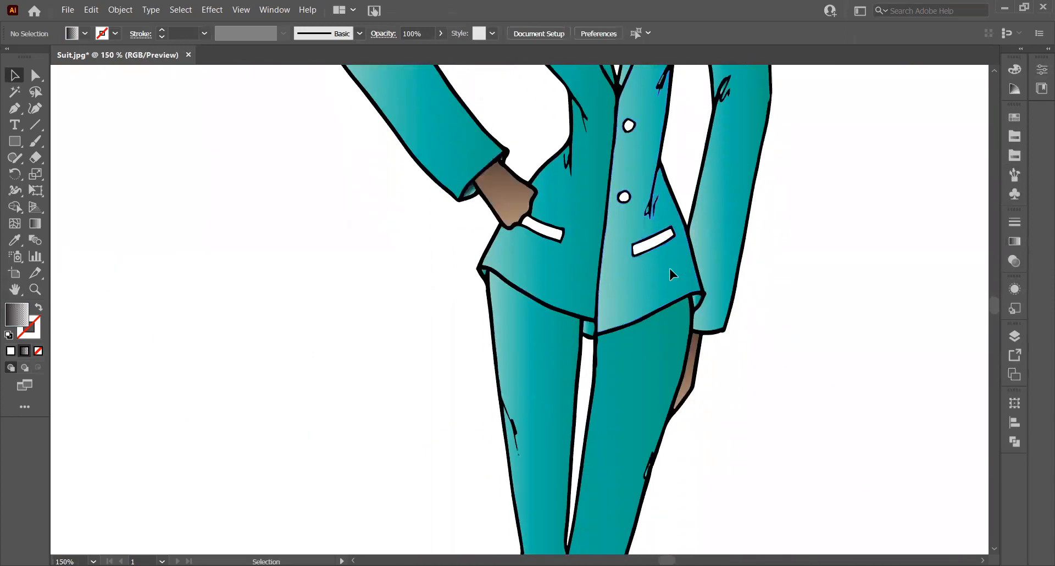
pyautogui.scroll(8, 673, 275)
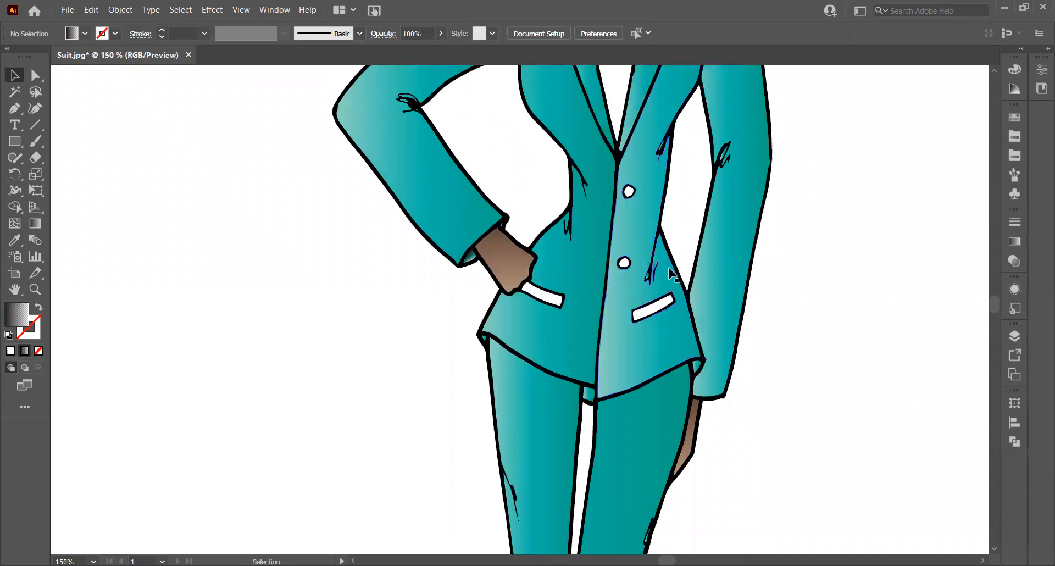
pyautogui.scroll(-4, 618, 268)
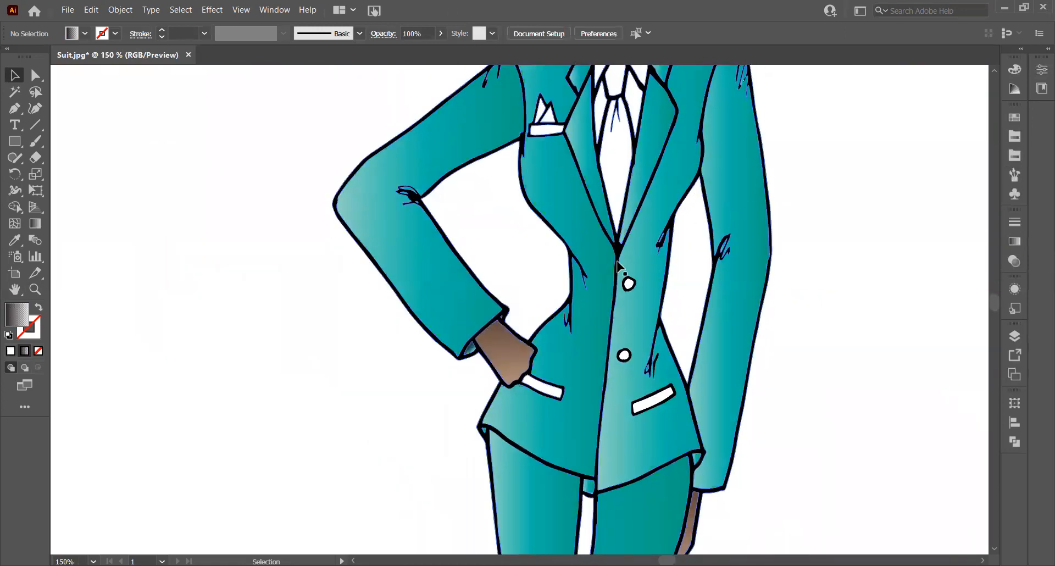
pyautogui.scroll(12, 413, 297)
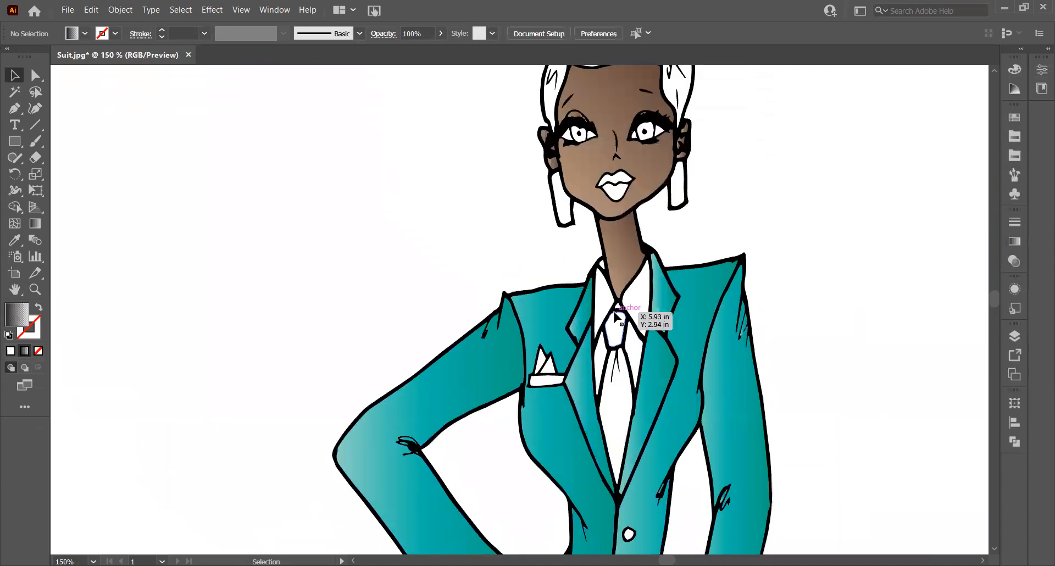
pyautogui.scroll(-4, 742, 284)
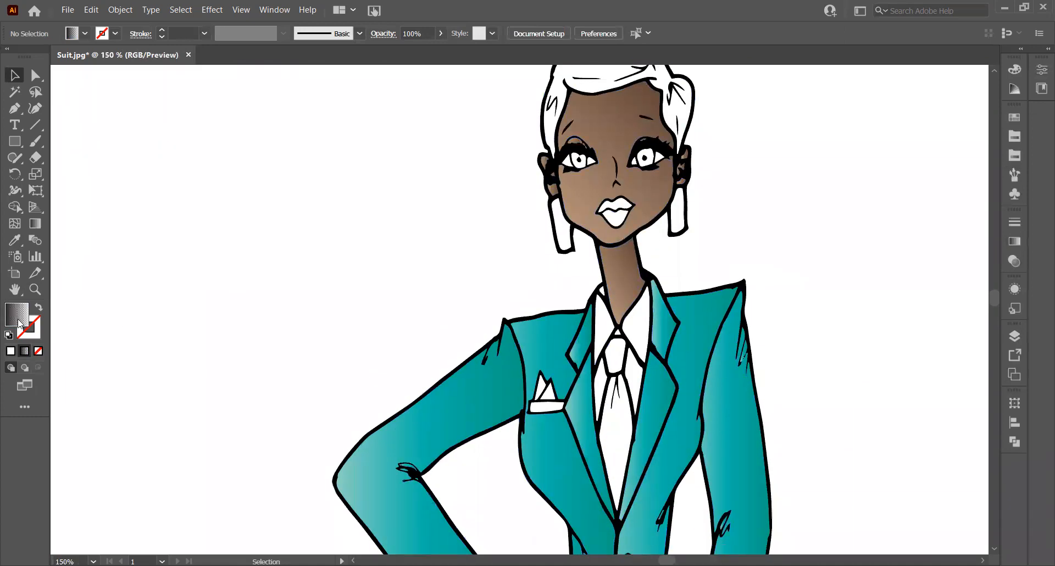
pyautogui.scroll(-4, 613, 279)
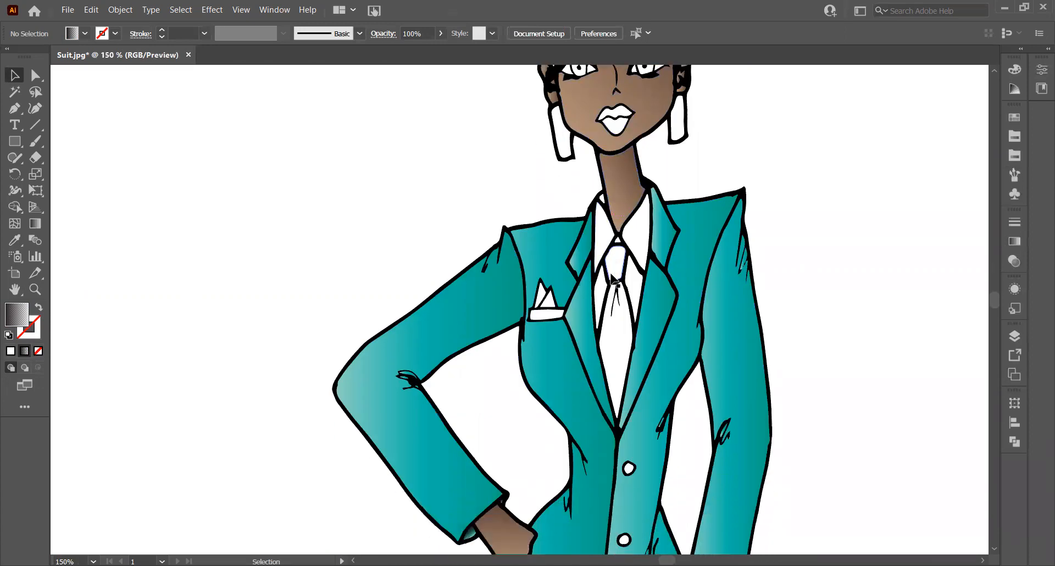
pyautogui.scroll(-5, 614, 279)
pyautogui.scroll(6, 614, 280)
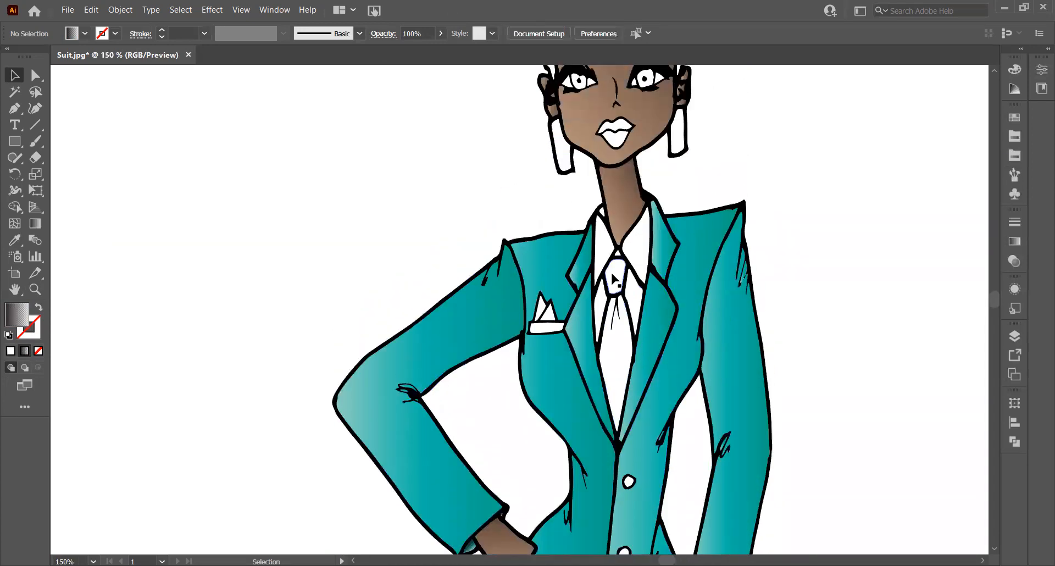
# Step: Fill the irises of both eyes with the darkest brown swatch from the Art & Illustration library
pyautogui.scroll(4, 614, 279)
pyautogui.click(33, 291)
pyautogui.moveTo(552, 160); pyautogui.dragTo(777, 210)
pyautogui.click(15, 292)
pyautogui.moveTo(699, 253); pyautogui.dragTo(225, 211)
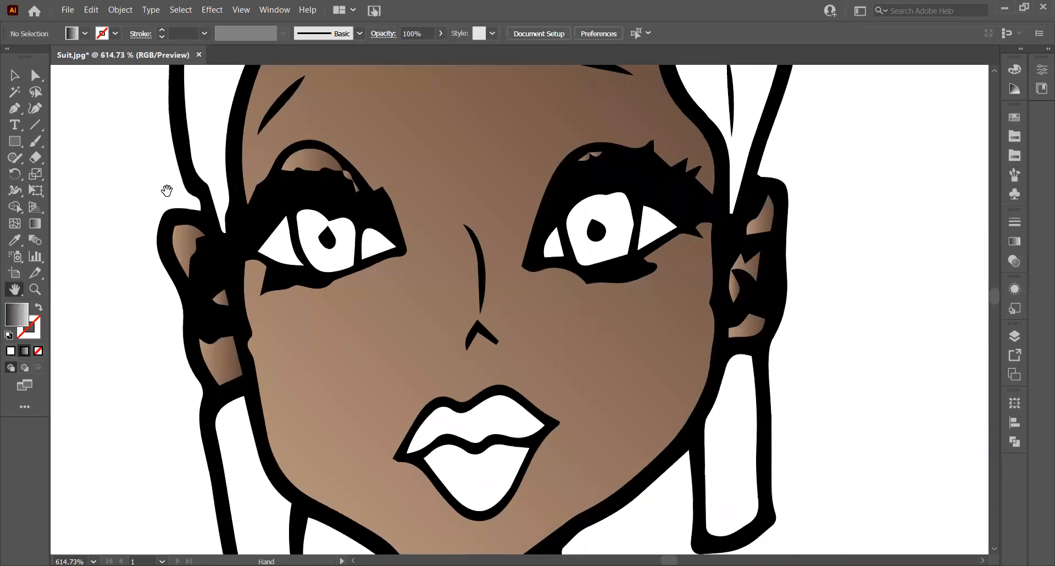
pyautogui.click(15, 75)
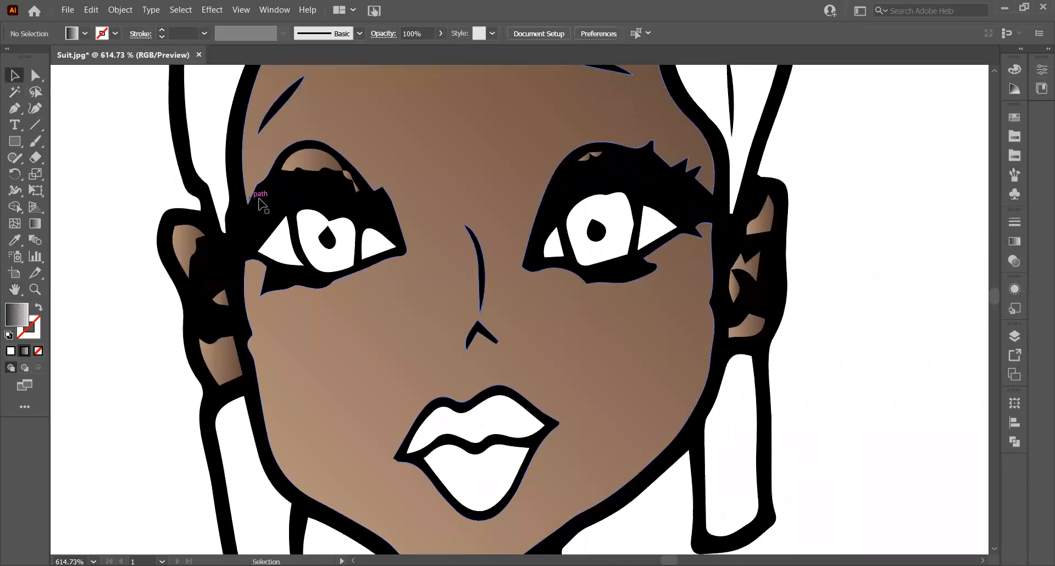
pyautogui.click(307, 225)
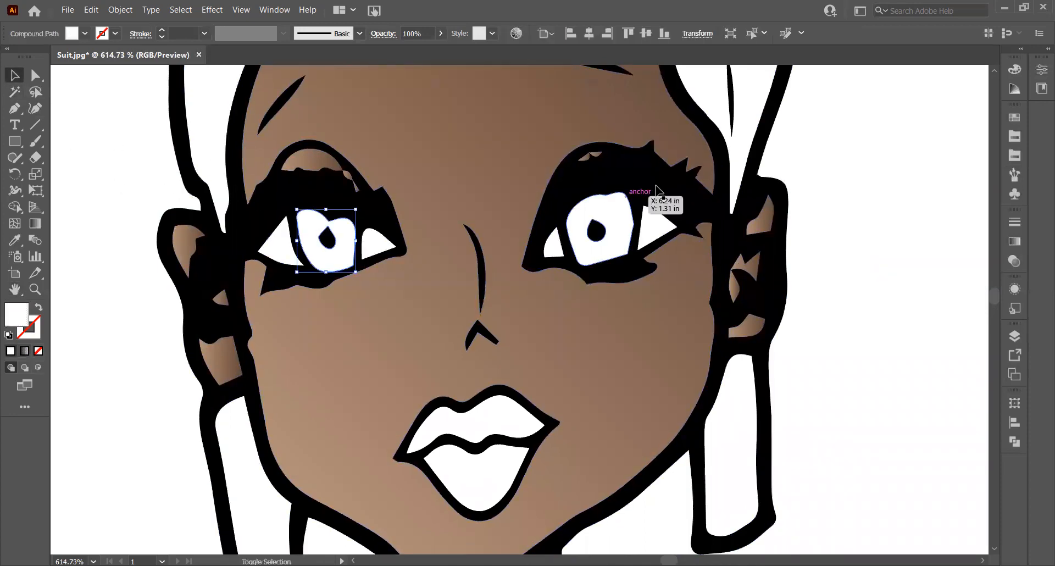
pyautogui.keyDown('shift'); pyautogui.click(619, 209); pyautogui.keyUp('shift')
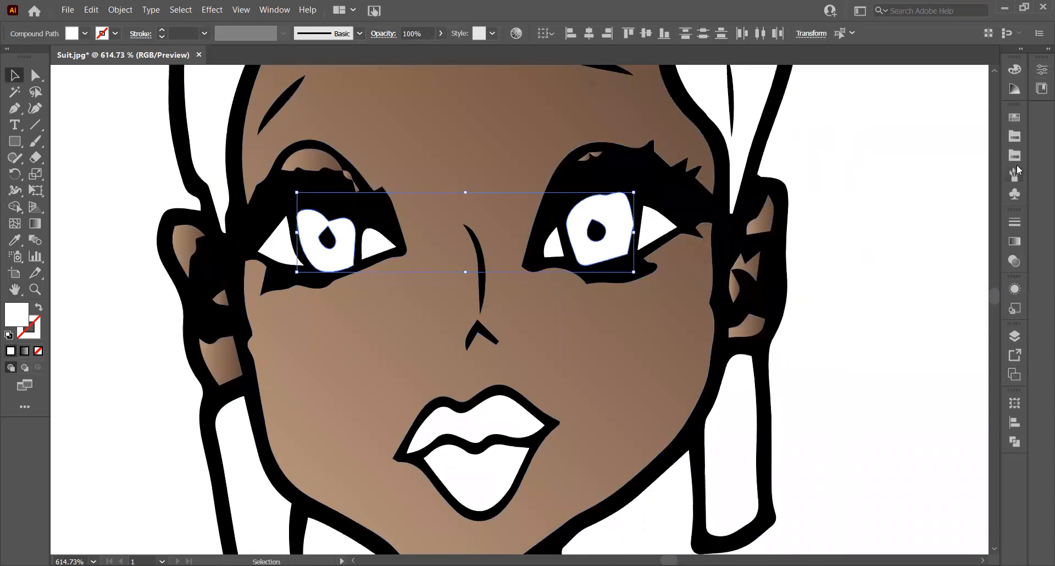
pyautogui.click(1011, 137)
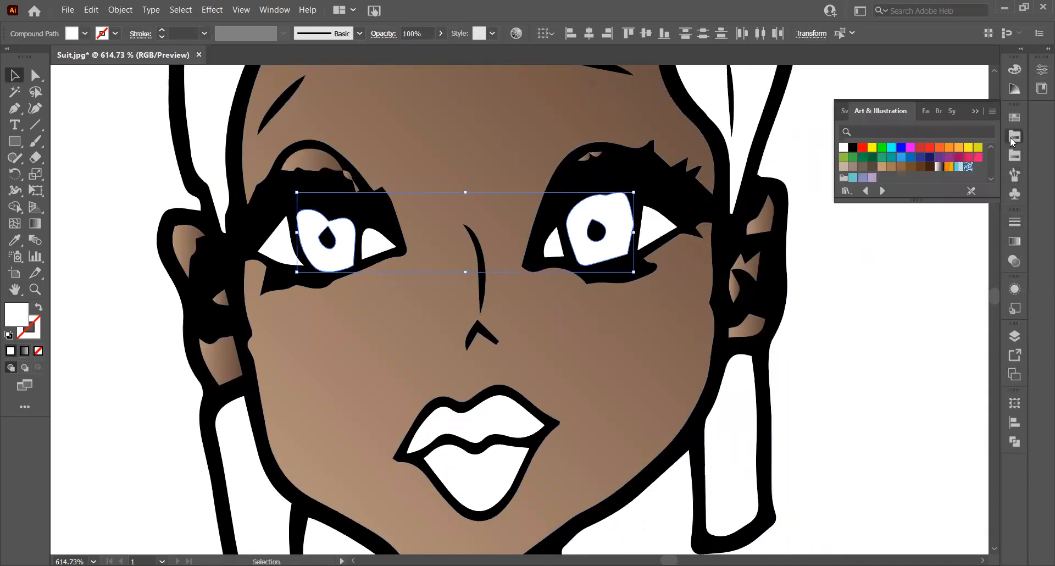
pyautogui.click(929, 168)
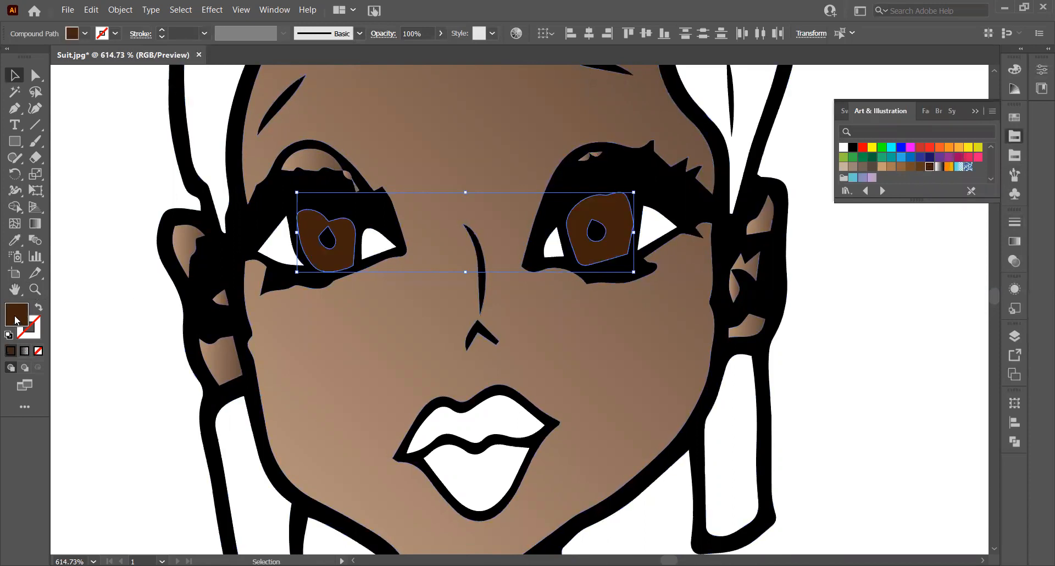
# Step: Darken the fill of both irises to #231106 and deselect them
pyautogui.doubleClick(15, 319)
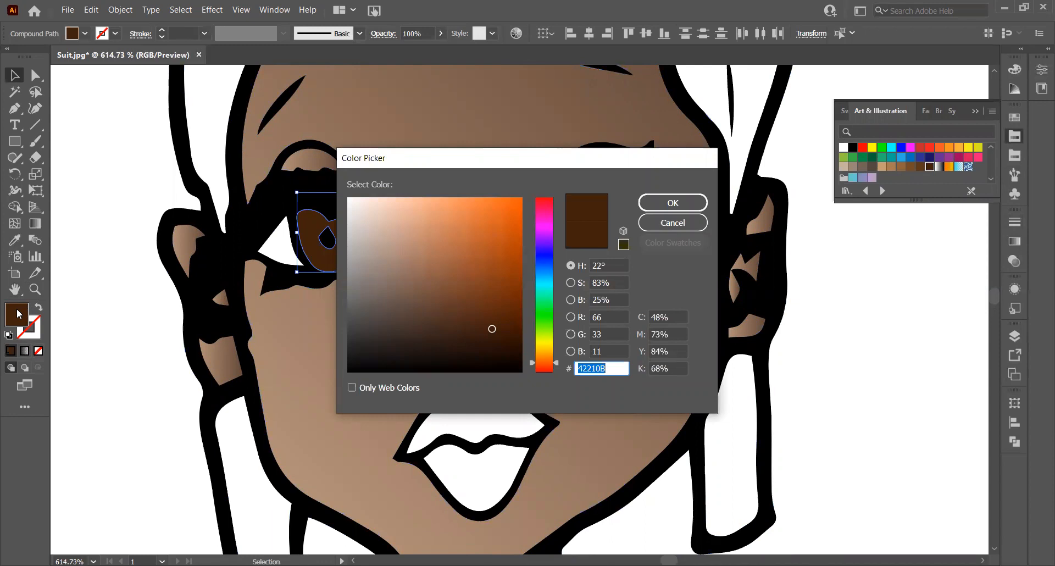
pyautogui.click(671, 227)
pyautogui.moveTo(492, 336); pyautogui.dragTo(491, 347)
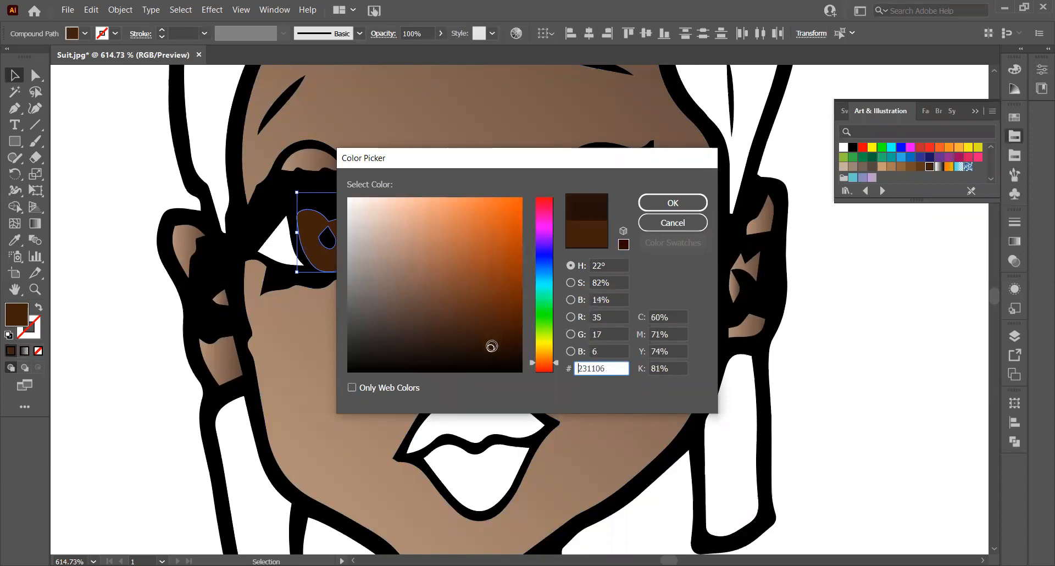
pyautogui.click(660, 203)
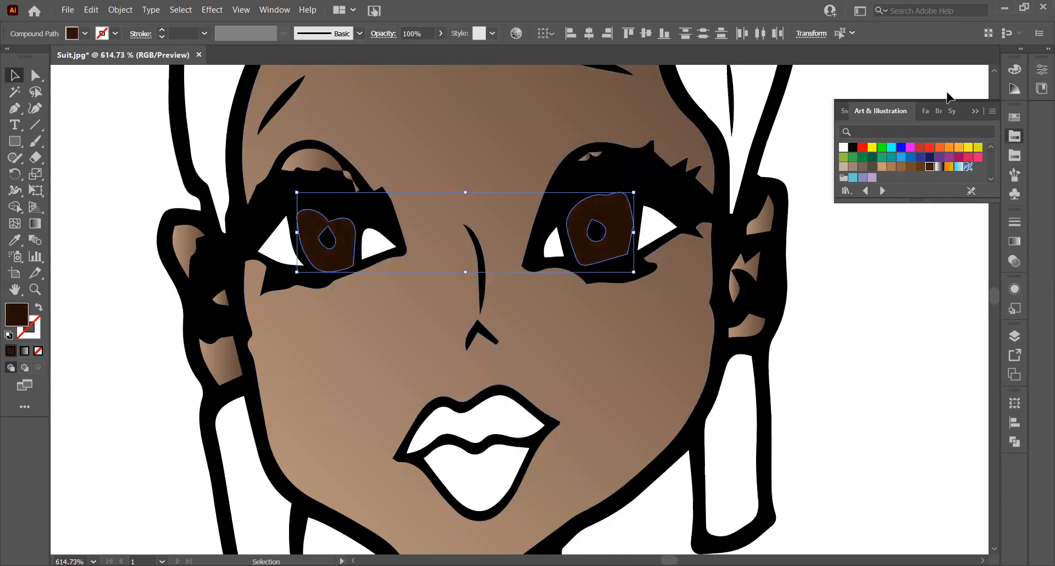
pyautogui.click(96, 193)
pyautogui.click(12, 142)
pyautogui.click(12, 143)
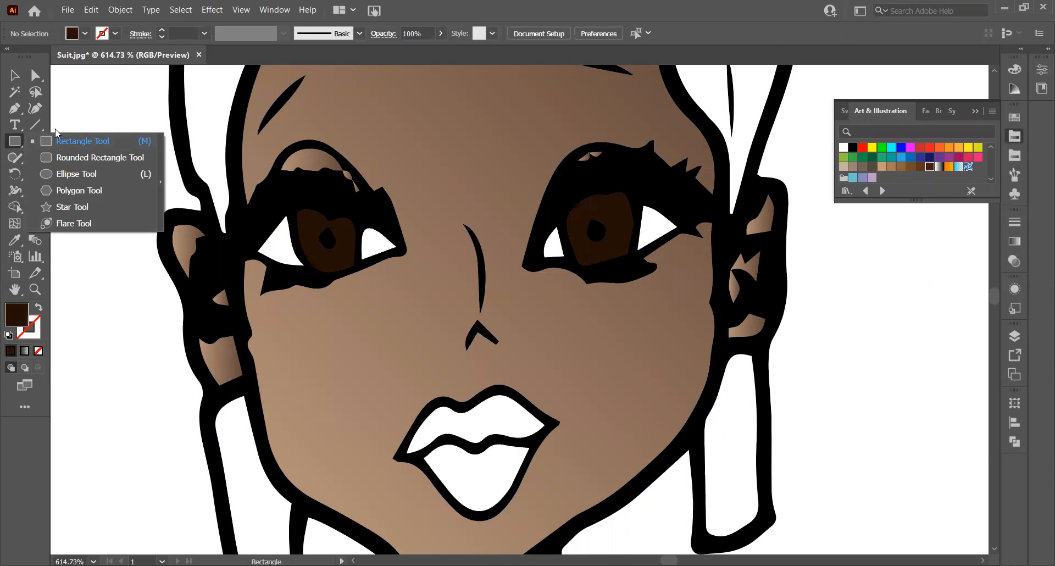
pyautogui.click(108, 95)
pyautogui.click(569, 312)
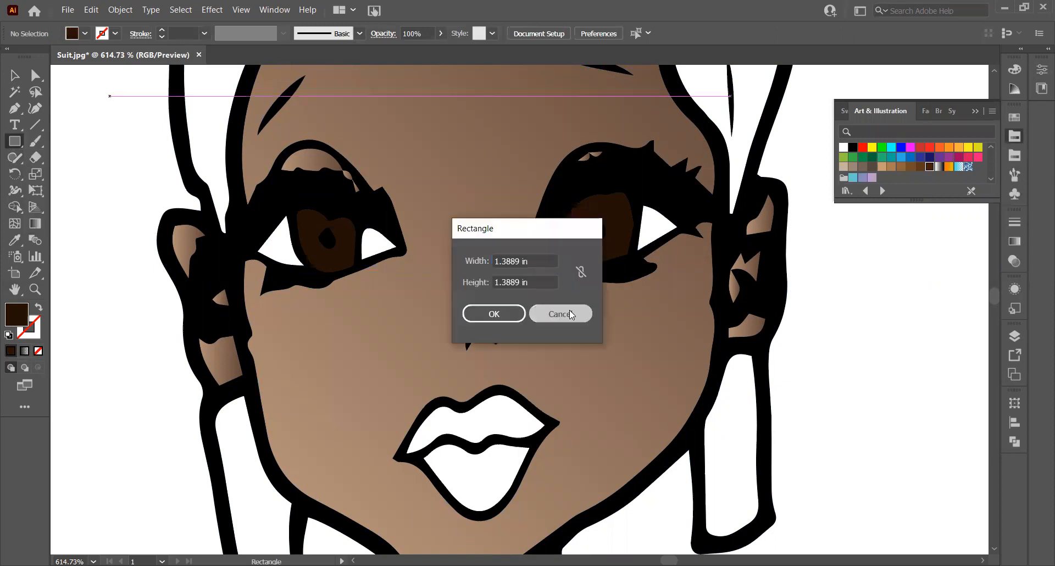
# Step: Draw a small circle with the Ellipse tool in the blank area beside the head and fill it white
pyautogui.click(15, 145)
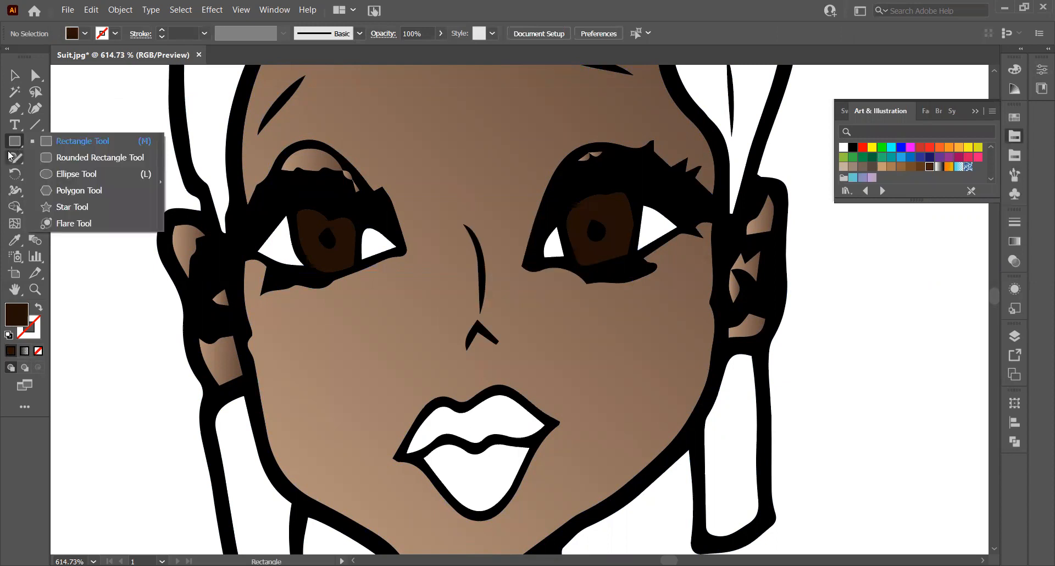
pyautogui.click(95, 173)
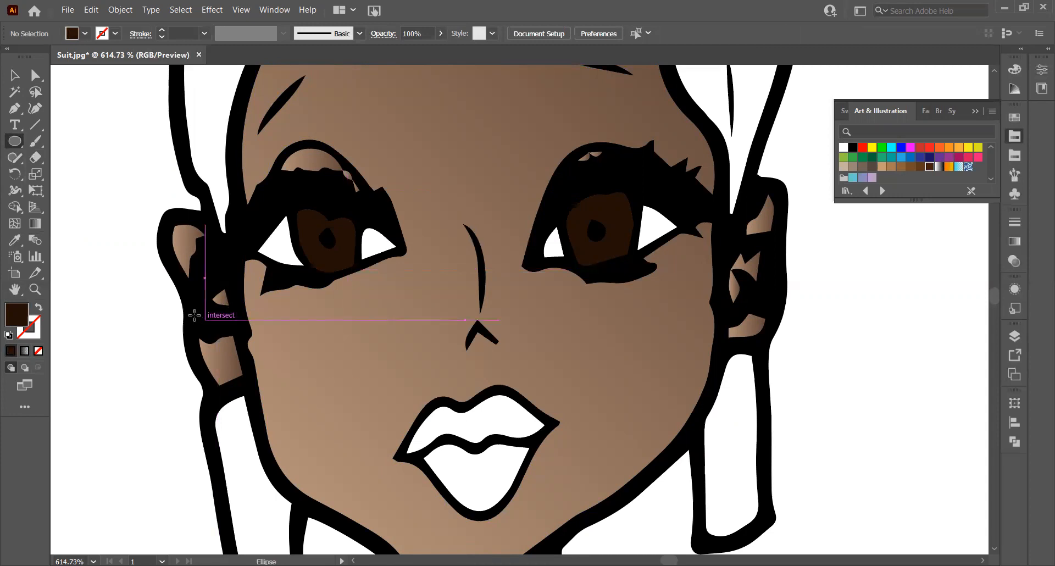
pyautogui.moveTo(104, 237)
pyautogui.mouseDown()
pyautogui.moveTo(88, 228)
pyautogui.moveTo(107, 244)
pyautogui.mouseUp()
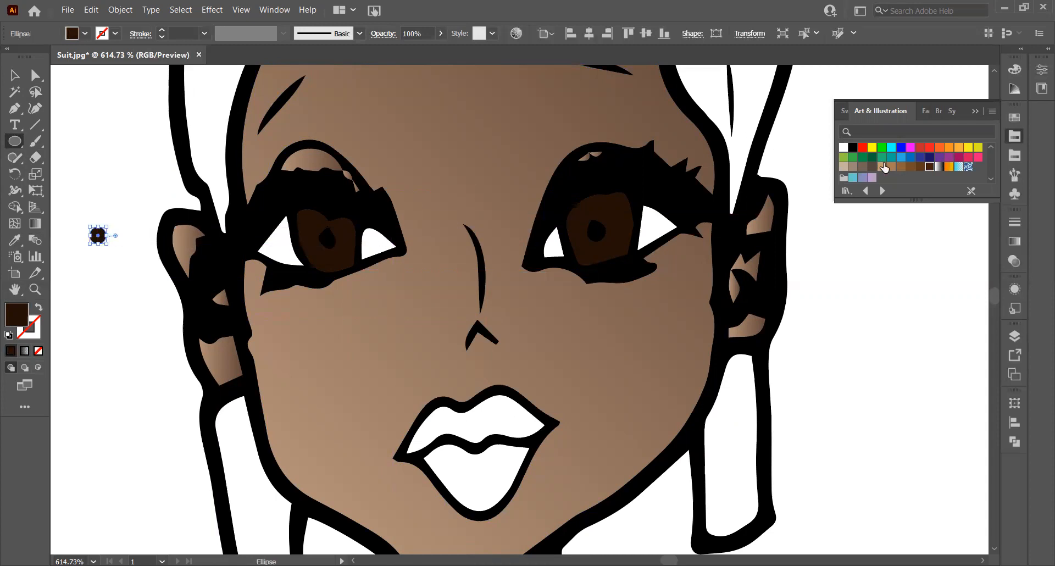
pyautogui.click(844, 147)
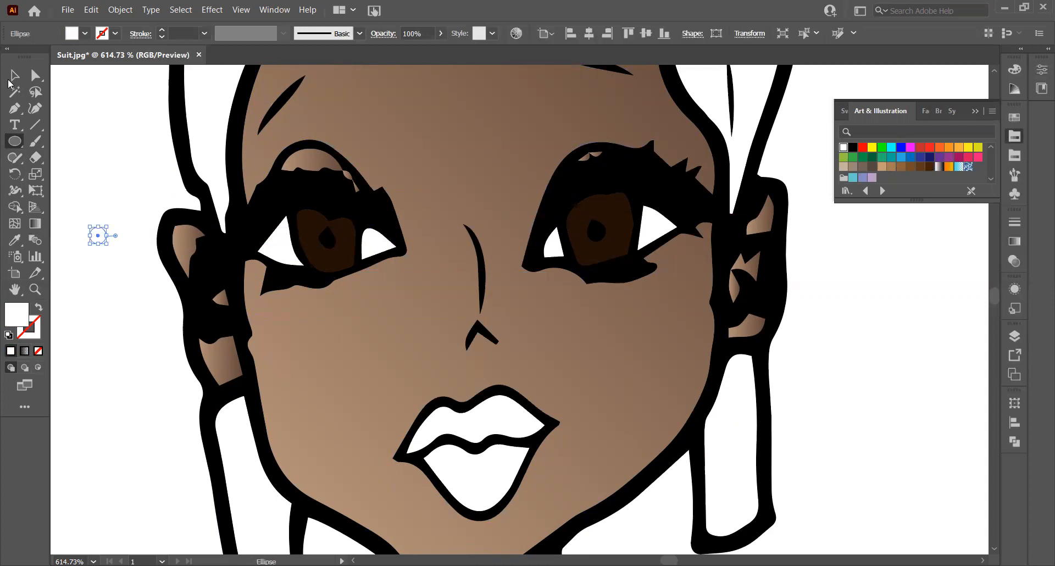
# Step: Move the white circle onto the upper-right edge of the pupil in the nearer eye as a highlight
pyautogui.click(35, 289)
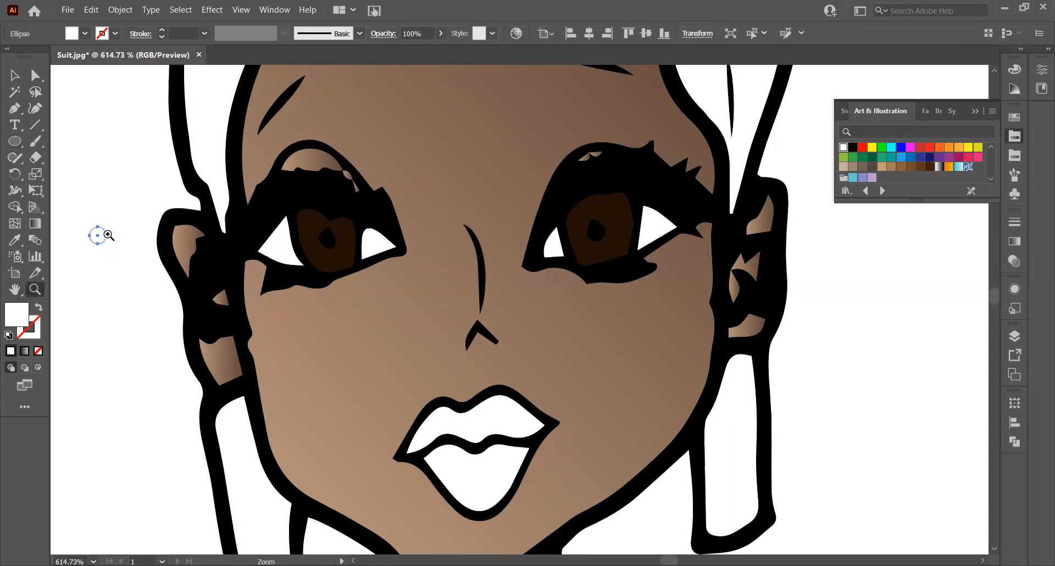
pyautogui.moveTo(114, 221); pyautogui.dragTo(271, 250)
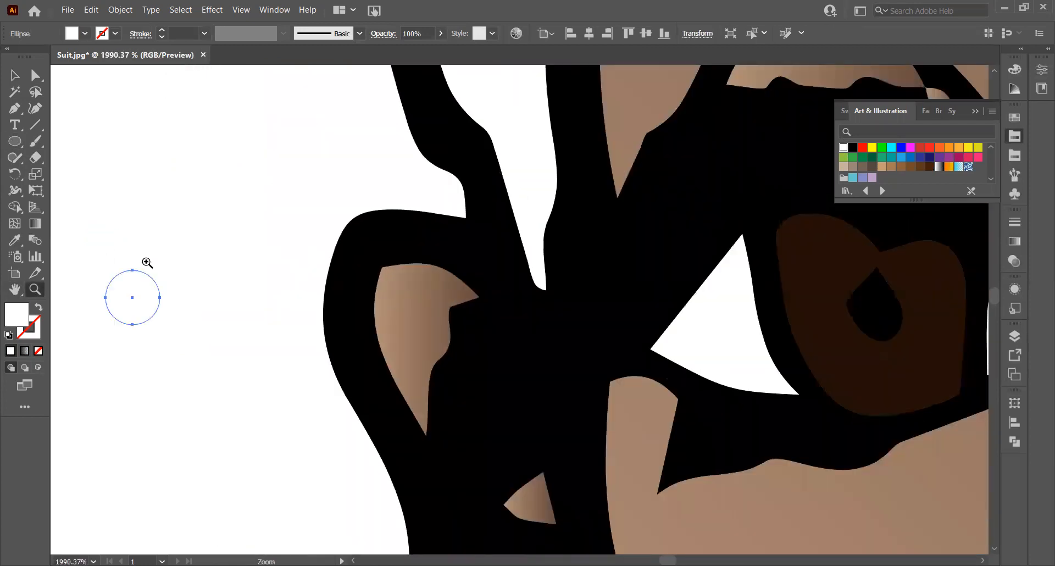
pyautogui.click(974, 113)
pyautogui.click(15, 75)
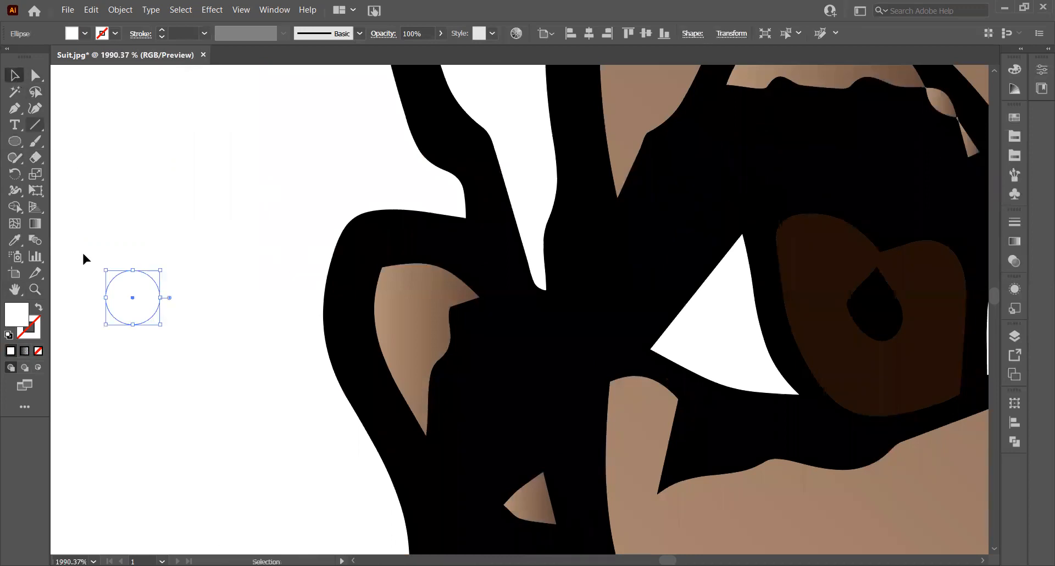
pyautogui.moveTo(158, 286); pyautogui.dragTo(911, 269)
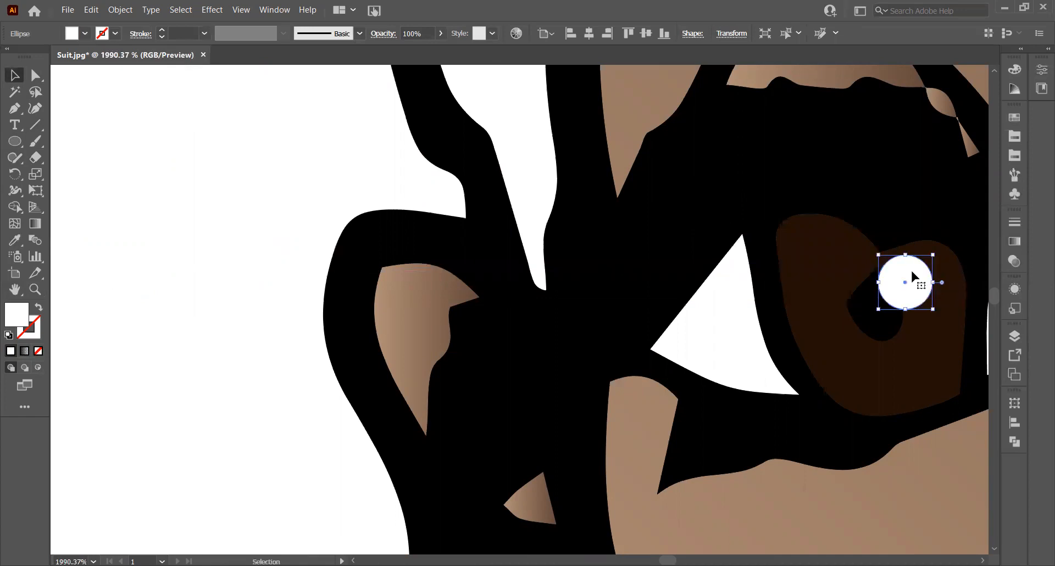
# Step: Nudge the white eye highlight slightly to the right within the iris and deselect it
pyautogui.click(15, 289)
pyautogui.moveTo(668, 285); pyautogui.dragTo(191, 285)
pyautogui.moveTo(541, 308); pyautogui.dragTo(494, 263)
pyautogui.click(15, 76)
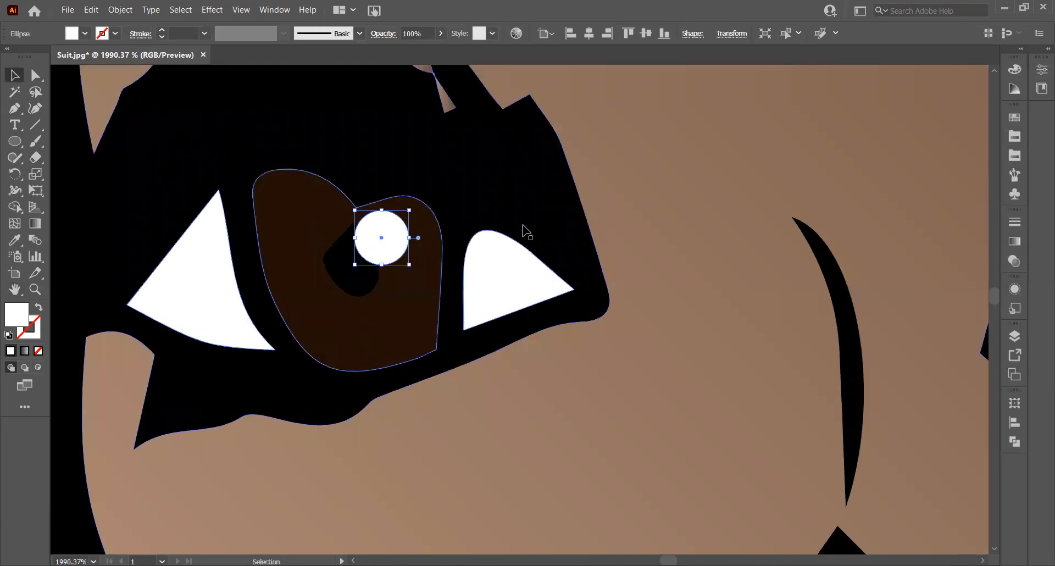
pyautogui.moveTo(384, 221); pyautogui.dragTo(393, 221)
pyautogui.hotkey('ctrl', '-')
pyautogui.hotkey('ctrl', '-')
pyautogui.hotkey('ctrl', '-')
pyautogui.hotkey('ctrl', '-')
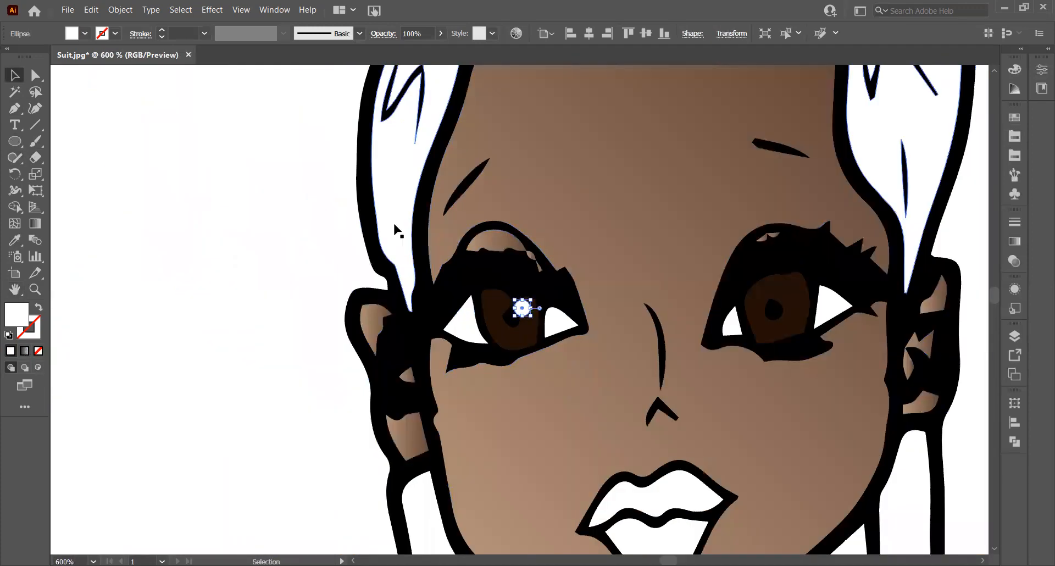
pyautogui.click(288, 226)
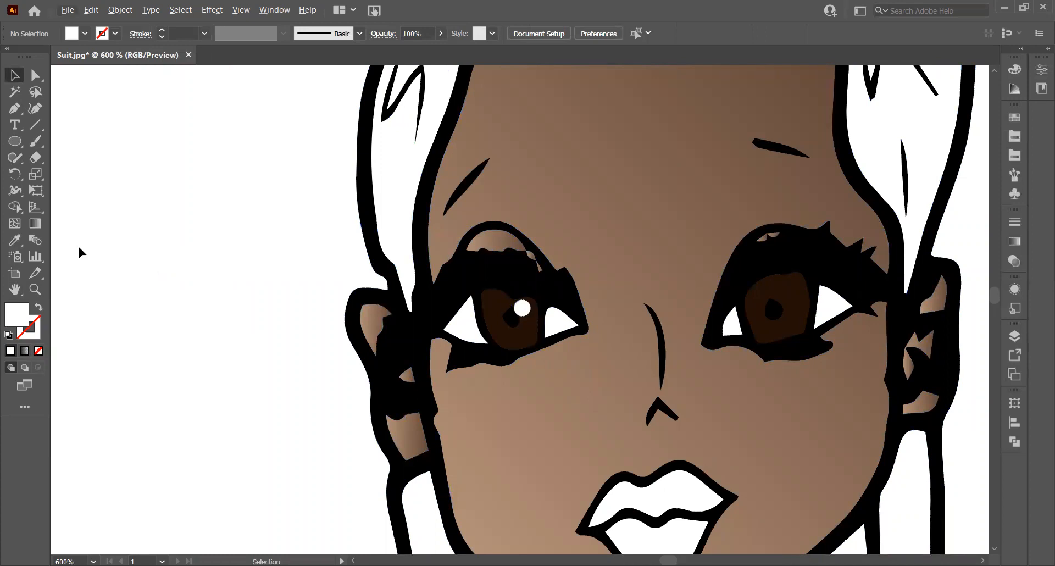
# Step: Duplicate the white highlight circle onto the upper-right edge of the other eye's pupil and deselect everything
pyautogui.click(35, 289)
pyautogui.moveTo(462, 280); pyautogui.dragTo(632, 306)
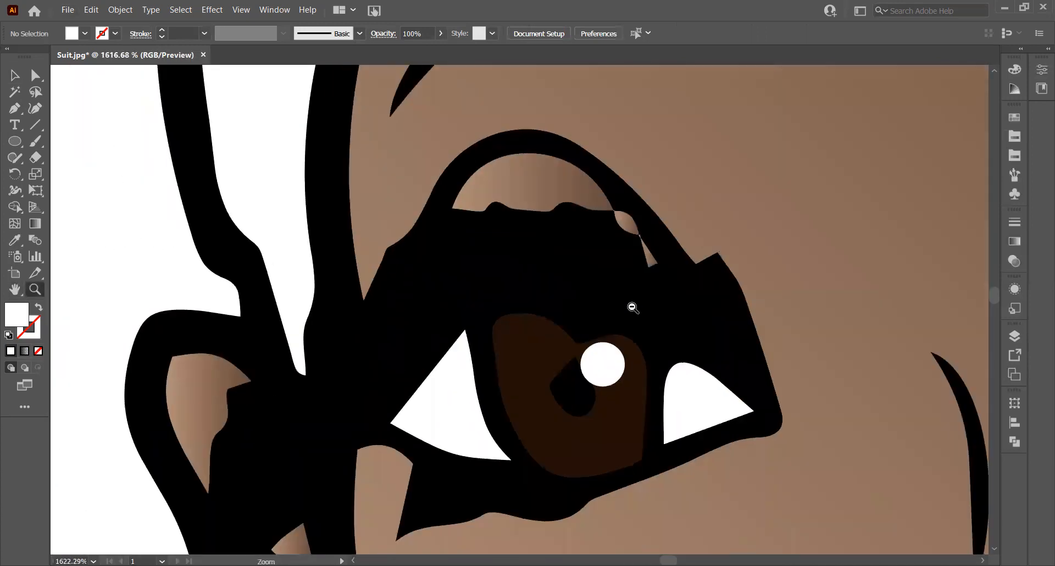
pyautogui.click(15, 289)
pyautogui.moveTo(885, 374); pyautogui.dragTo(381, 325)
pyautogui.click(15, 75)
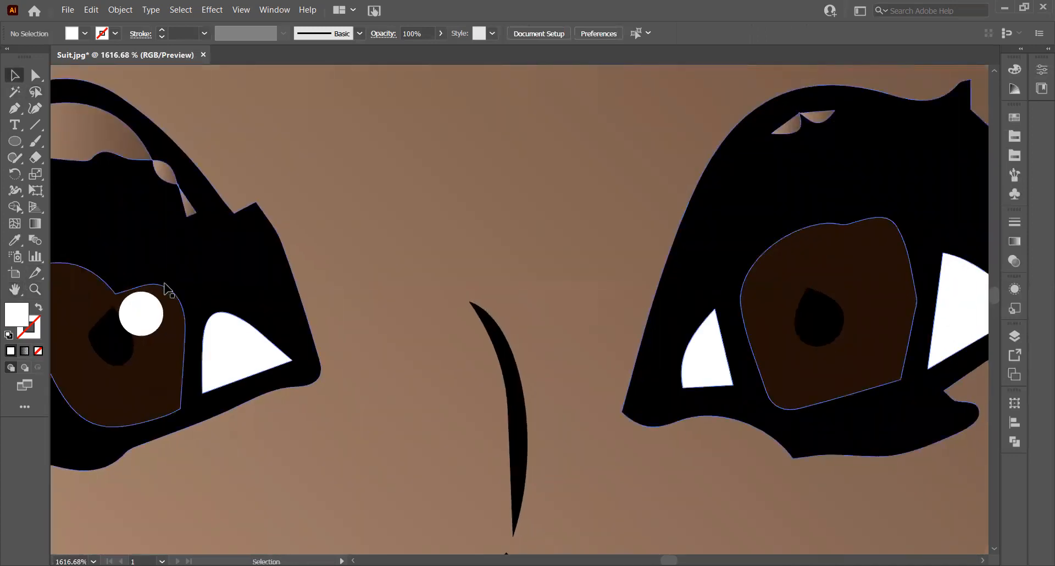
pyautogui.click(146, 309)
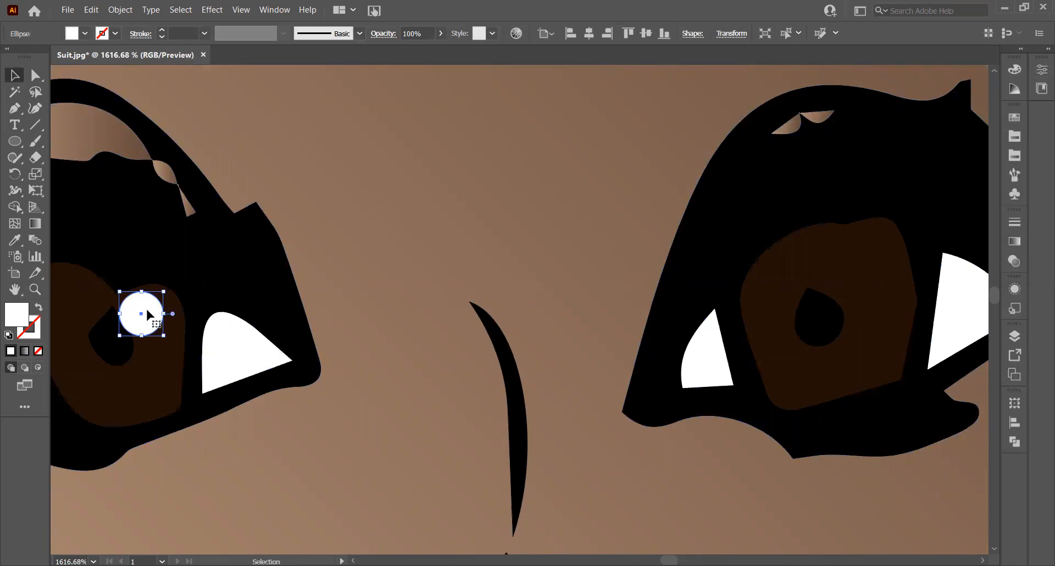
pyautogui.moveTo(150, 314); pyautogui.dragTo(846, 286)
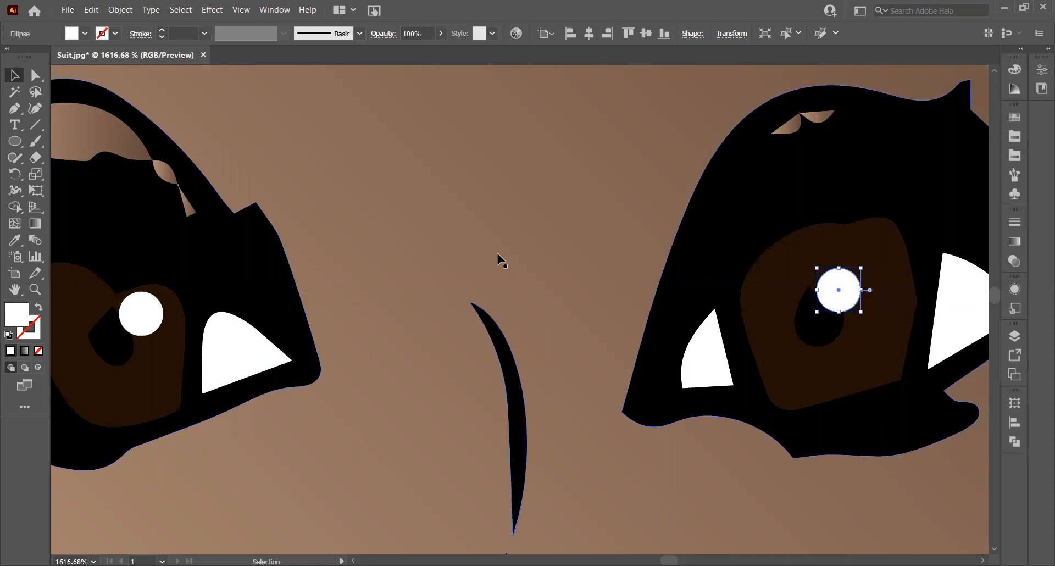
pyautogui.click(489, 235)
pyautogui.hotkey('ctrl', '-')
pyautogui.hotkey('ctrl', '-')
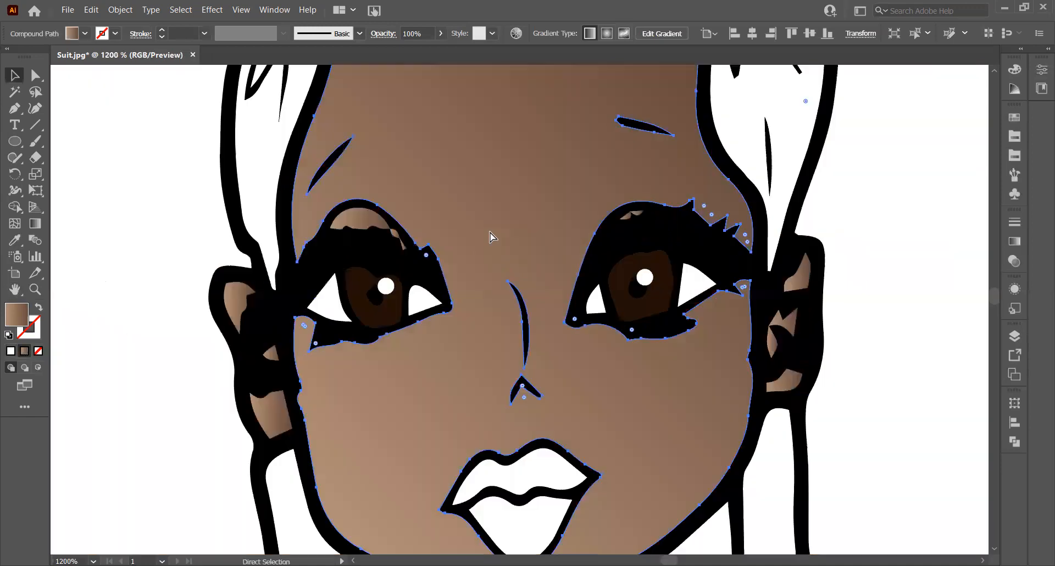
pyautogui.hotkey('ctrl', '-')
pyautogui.hotkey('ctrl', '-')
pyautogui.hotkey('ctrl', '-')
pyautogui.click(790, 248)
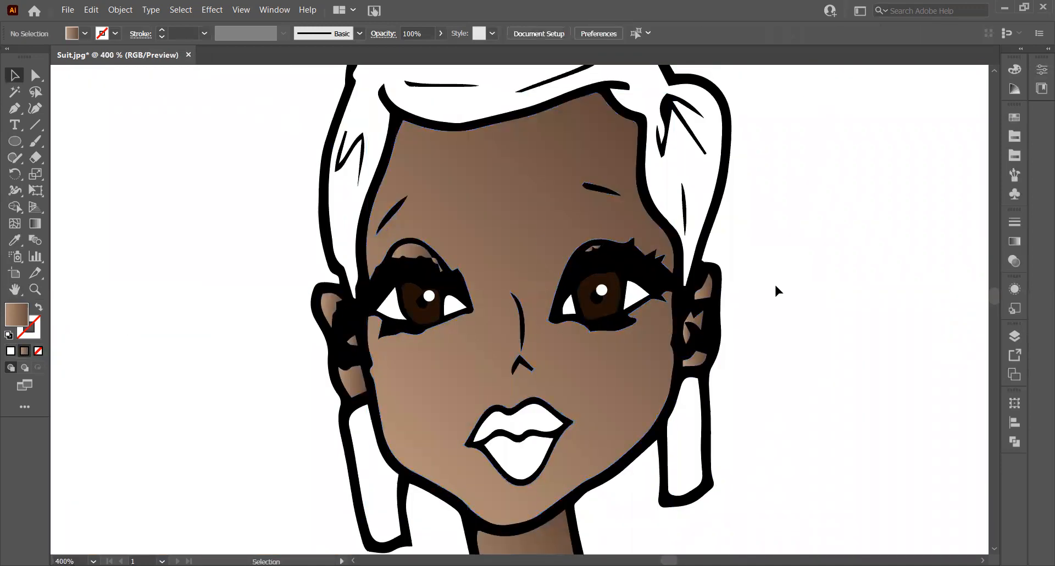
# Step: Select the upper and lower lip shapes together and load the Brights gradient swatch library
pyautogui.scroll(-1, 772, 291)
pyautogui.scroll(2, 772, 290)
pyautogui.scroll(-4, 773, 290)
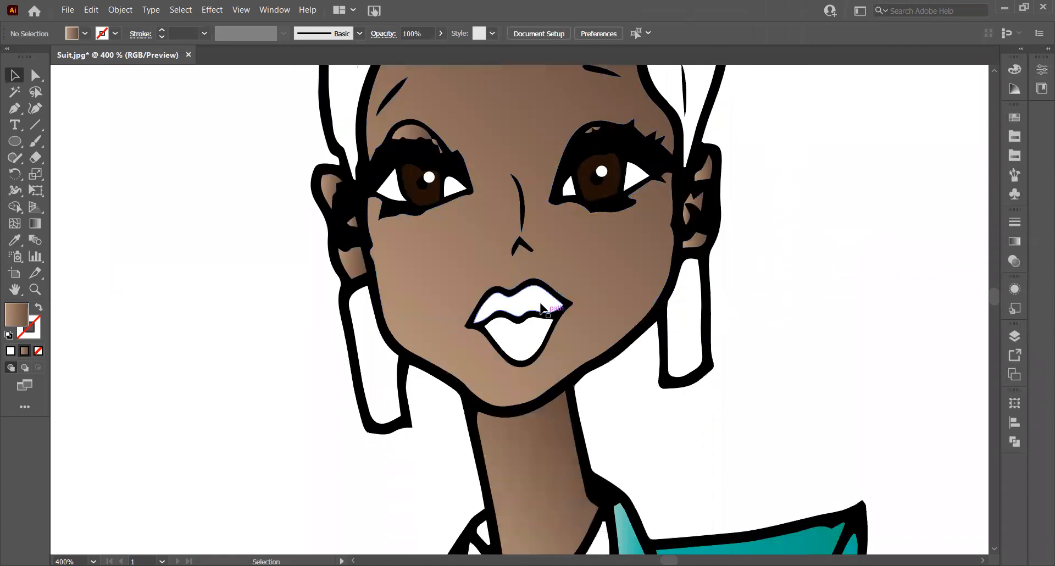
pyautogui.click(541, 309)
pyautogui.keyDown('shift'); pyautogui.click(528, 346); pyautogui.keyUp('shift')
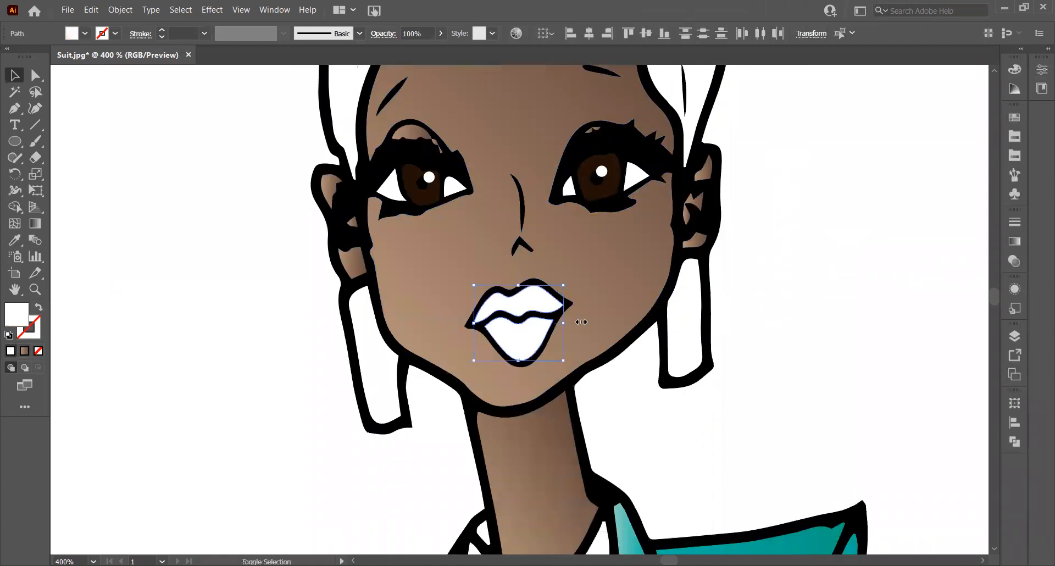
pyautogui.click(1013, 157)
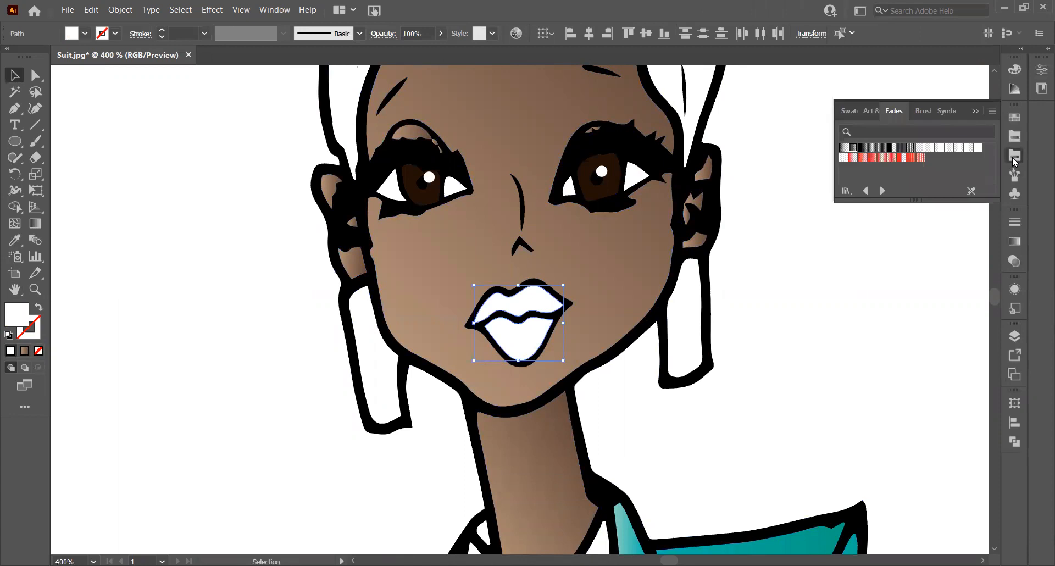
pyautogui.click(1015, 116)
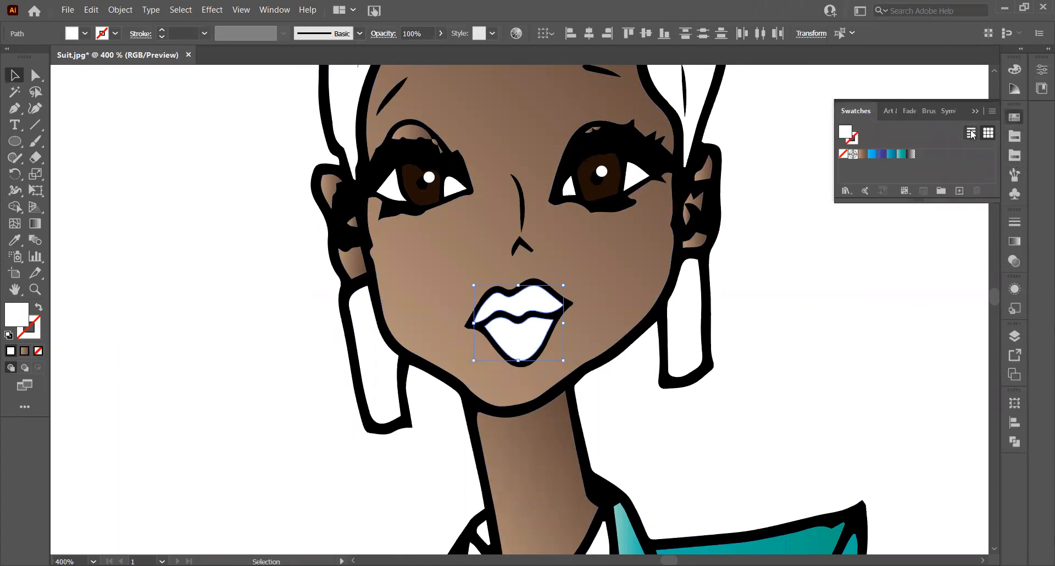
pyautogui.click(888, 112)
pyautogui.click(926, 111)
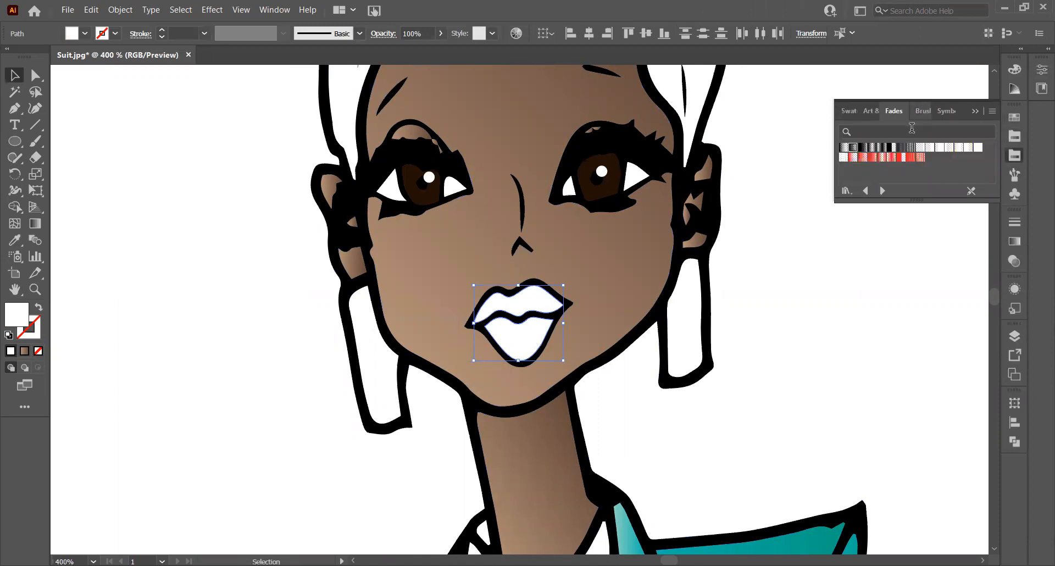
pyautogui.click(862, 191)
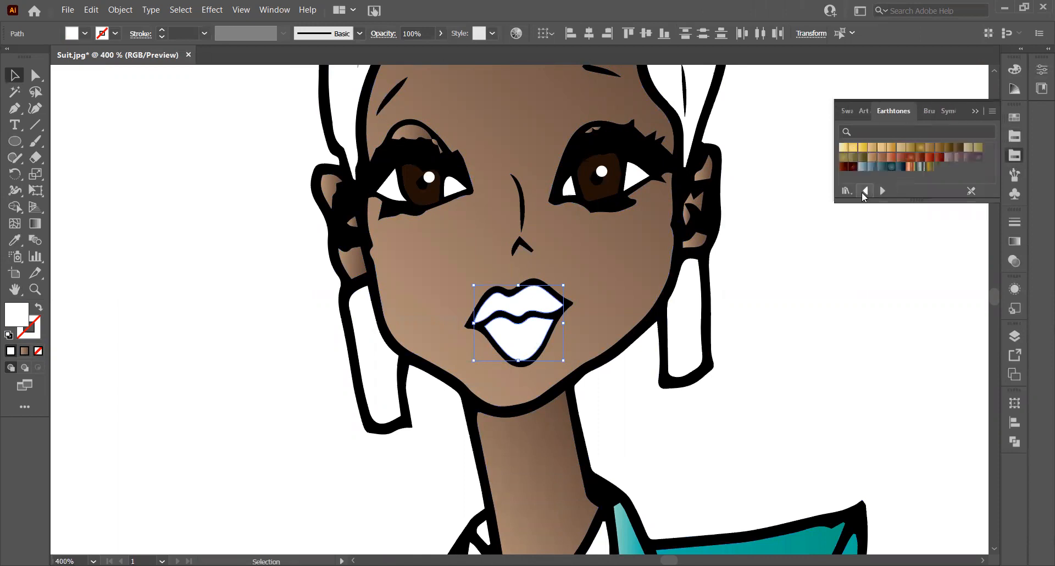
pyautogui.click(865, 191)
pyautogui.click(864, 191)
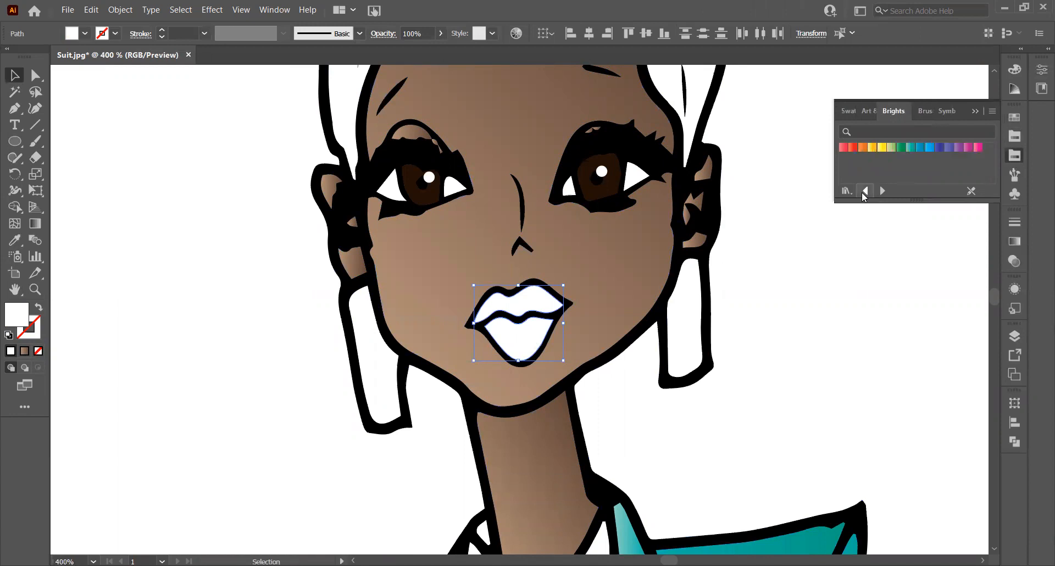
# Step: Fill both lips with the Magenta gradient swatch and deselect them
pyautogui.click(967, 148)
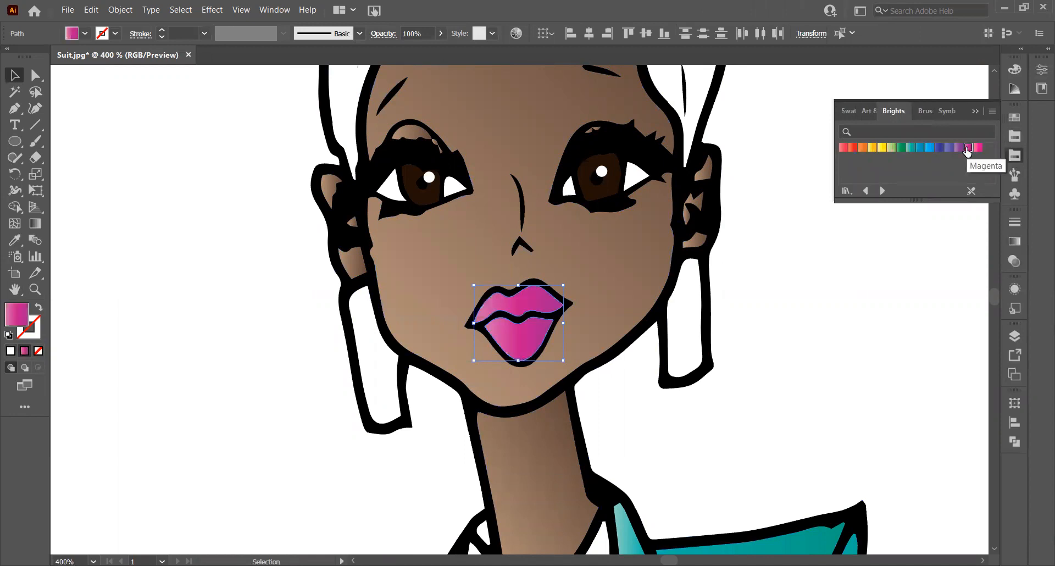
pyautogui.click(978, 148)
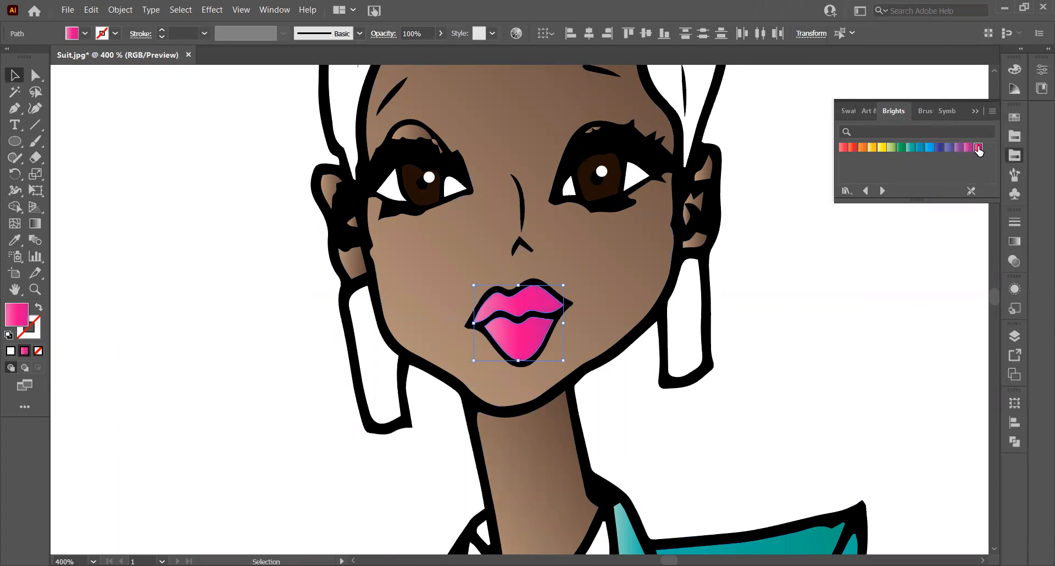
pyautogui.click(852, 329)
# Step: Select the white hair shape and fill it with the darkest brown swatch from the Art & Illustration library
pyautogui.scroll(3, 685, 271)
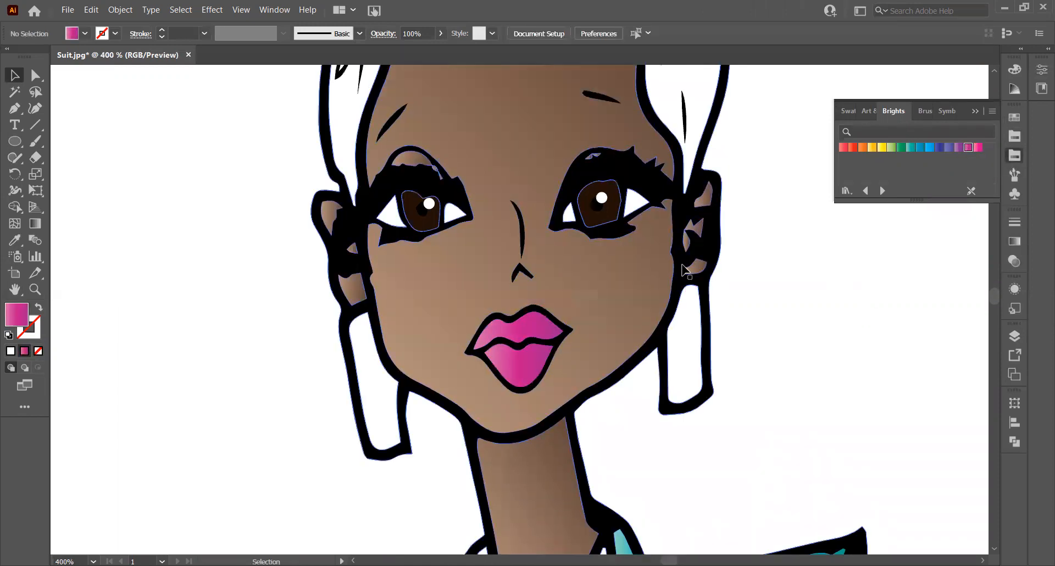
pyautogui.scroll(2, 686, 272)
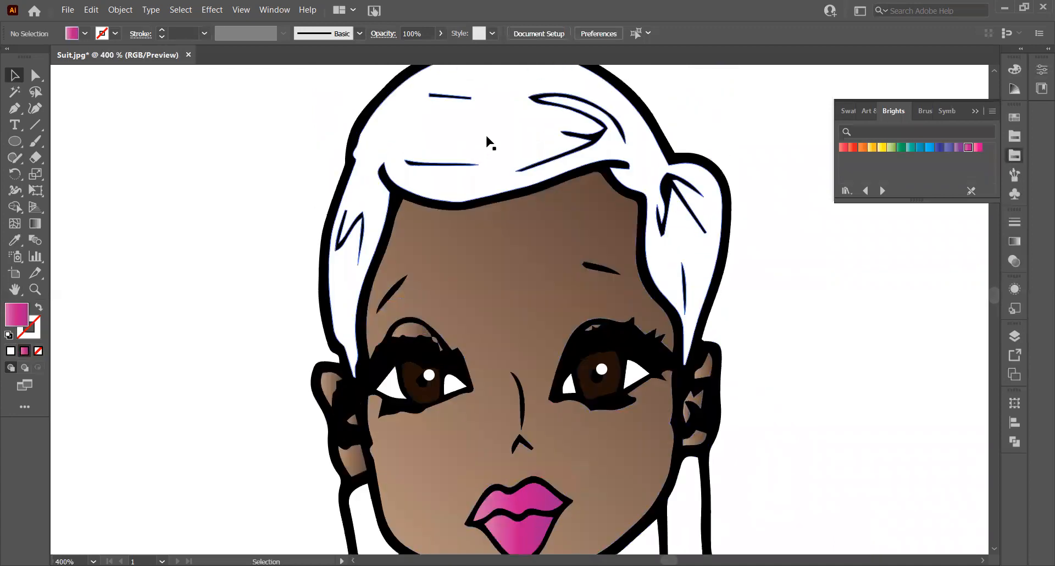
pyautogui.click(493, 135)
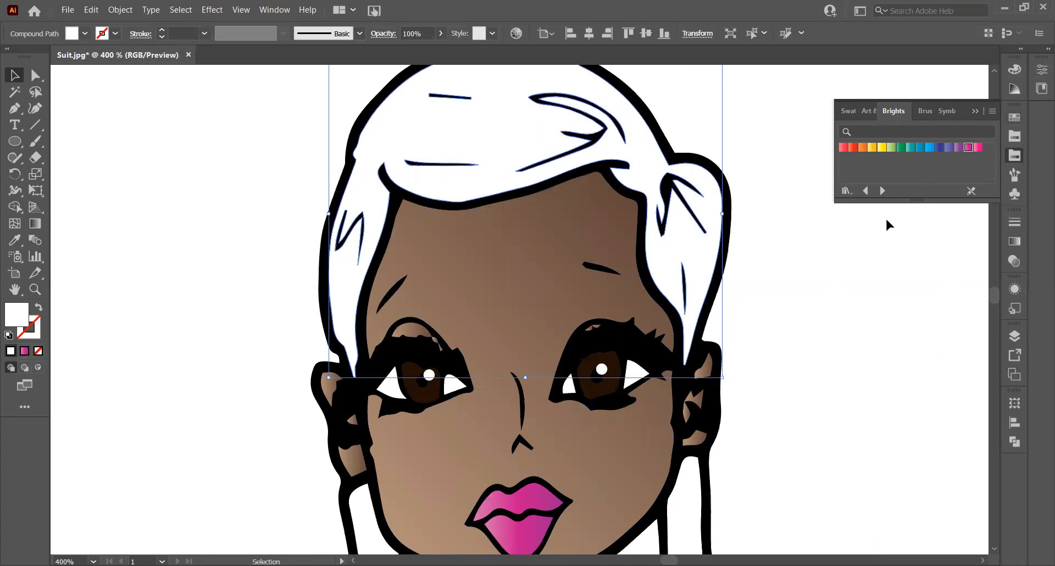
pyautogui.scroll(1, 314, 208)
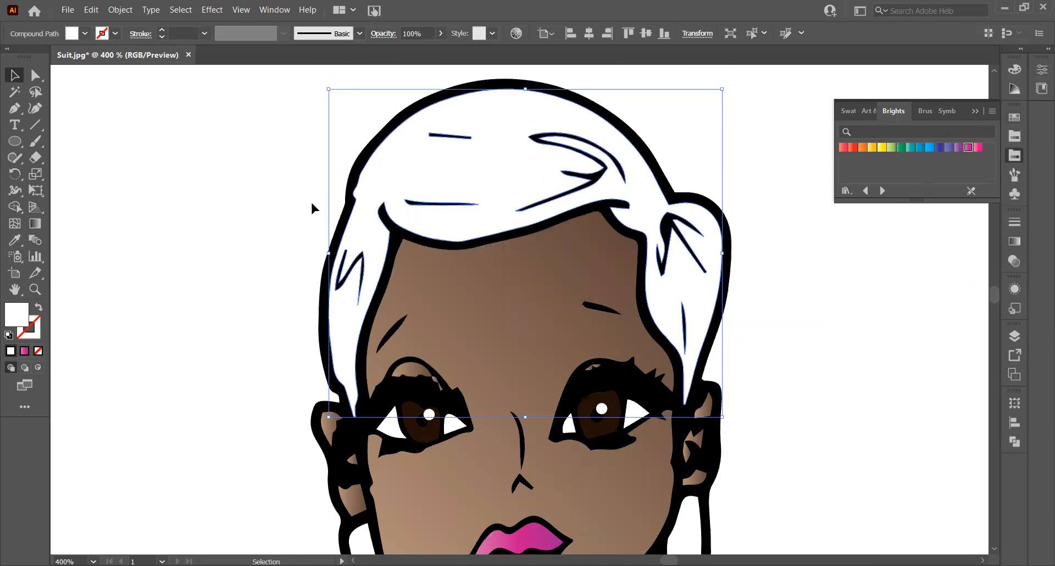
pyautogui.click(867, 115)
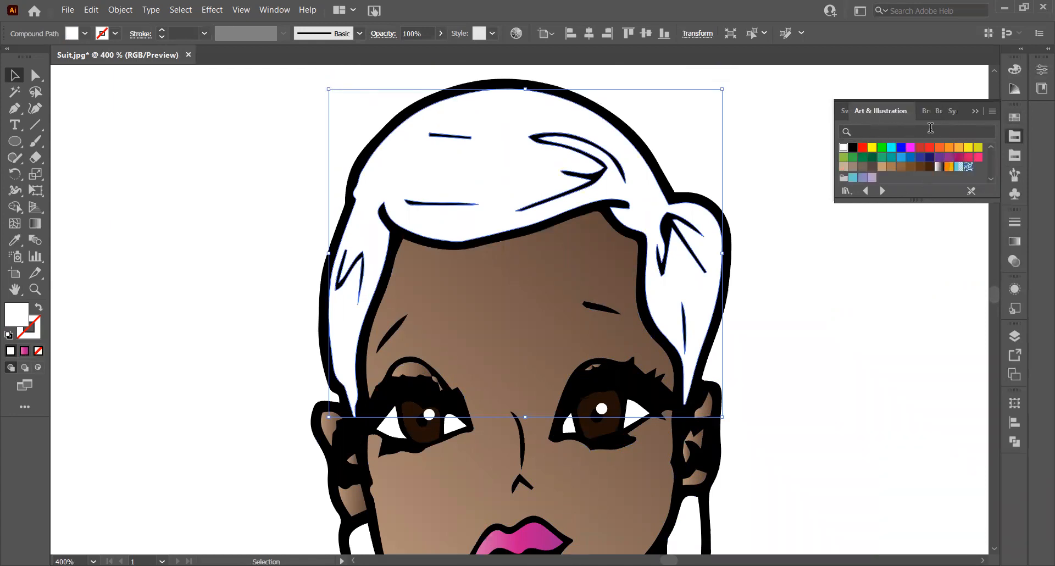
pyautogui.click(929, 167)
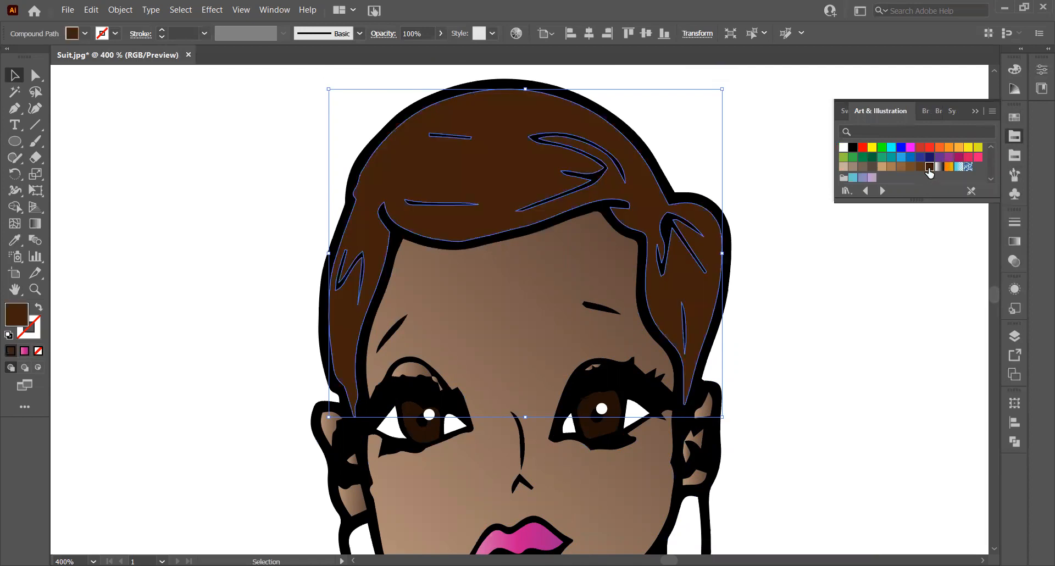
pyautogui.click(852, 148)
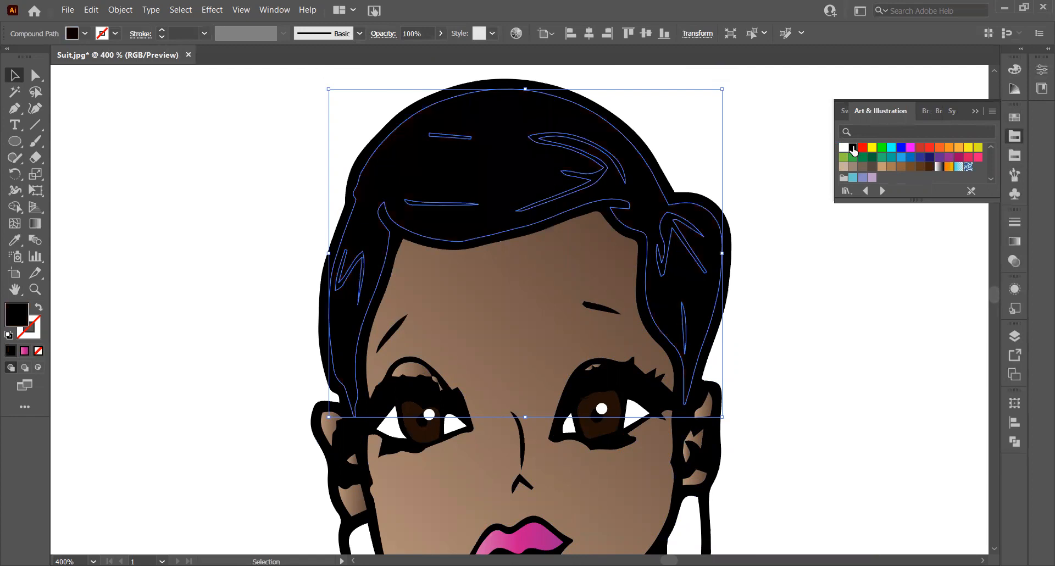
pyautogui.click(929, 167)
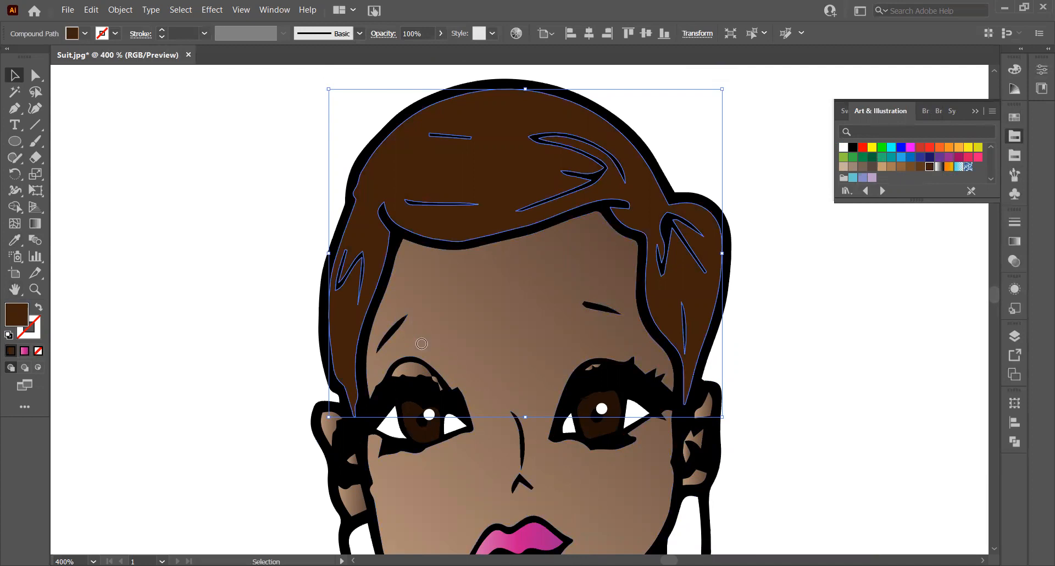
# Step: Darken the hair's fill color to a near-black brown and deselect the hair
pyautogui.moveTo(492, 330)
pyautogui.mouseDown()
pyautogui.moveTo(511, 330)
pyautogui.moveTo(510, 356)
pyautogui.mouseUp()
pyautogui.click(672, 202)
pyautogui.click(793, 288)
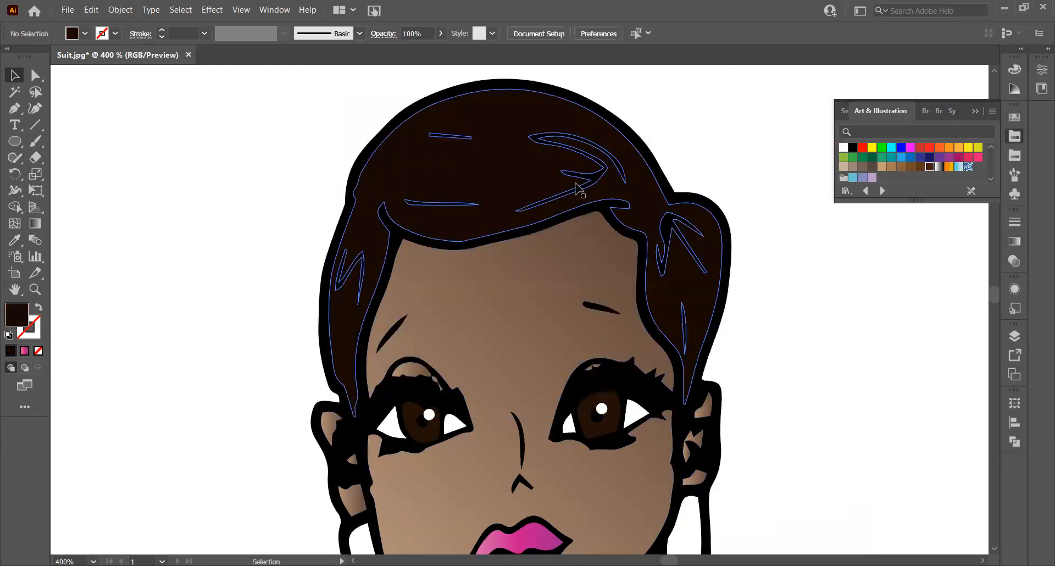
# Step: Select the black strand lines across the top and both sides of the hair, bring them to the front, and deselect
pyautogui.click(447, 141)
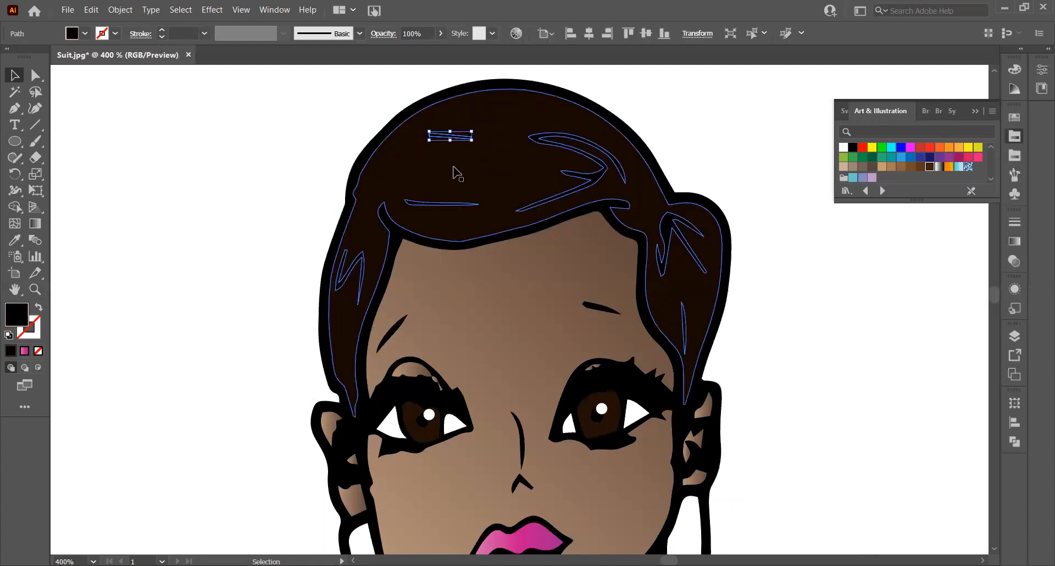
pyautogui.keyDown('shift'); pyautogui.click(452, 203); pyautogui.keyUp('shift')
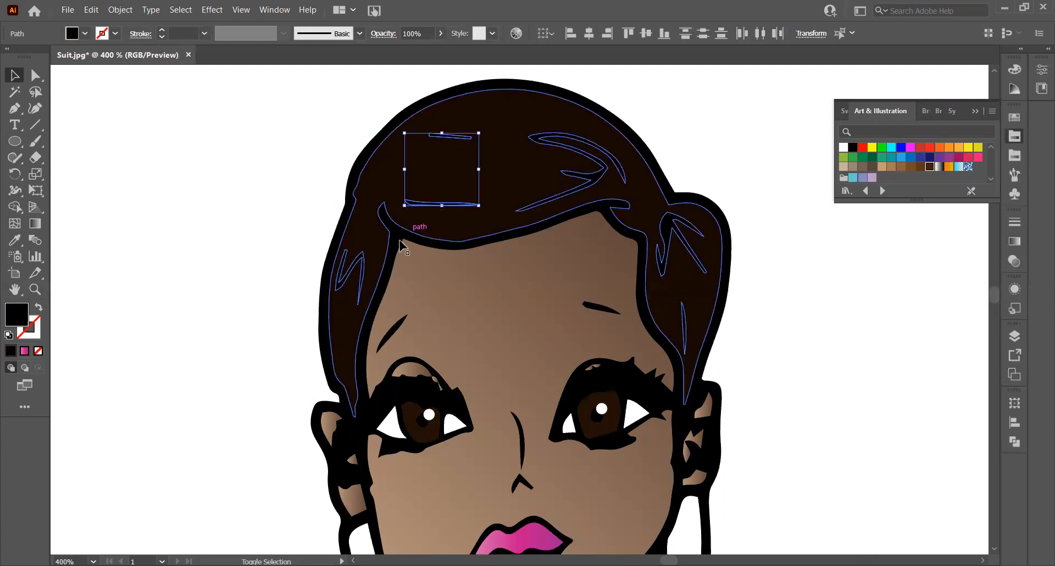
pyautogui.keyDown('shift'); pyautogui.click(360, 269); pyautogui.keyUp('shift')
pyautogui.keyDown('shift'); pyautogui.click(541, 142); pyautogui.keyUp('shift')
pyautogui.keyDown('shift'); pyautogui.click(670, 234); pyautogui.keyUp('shift')
pyautogui.keyDown('shift'); pyautogui.click(686, 327); pyautogui.keyUp('shift')
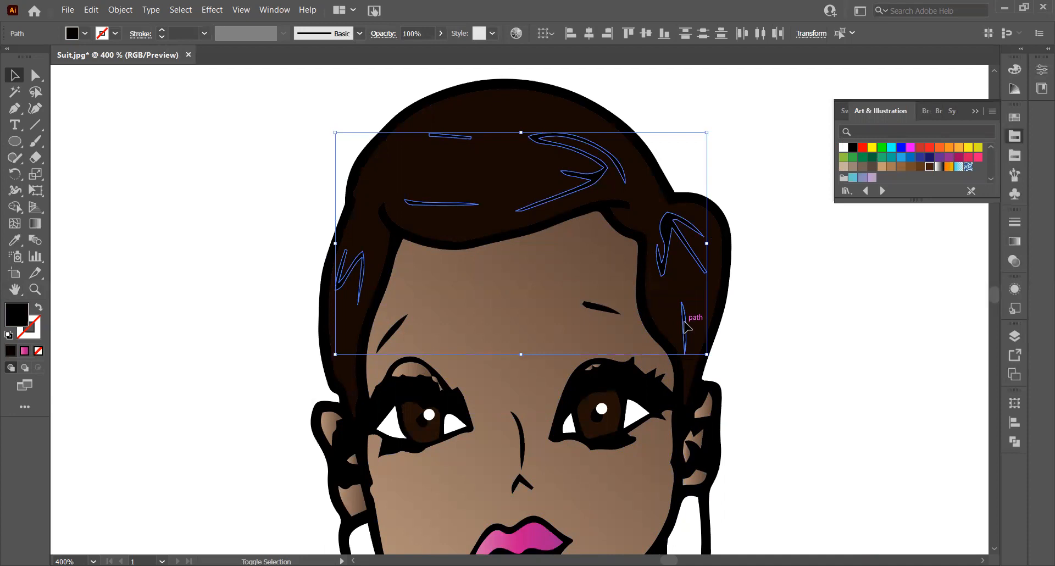
pyautogui.rightClick(542, 145)
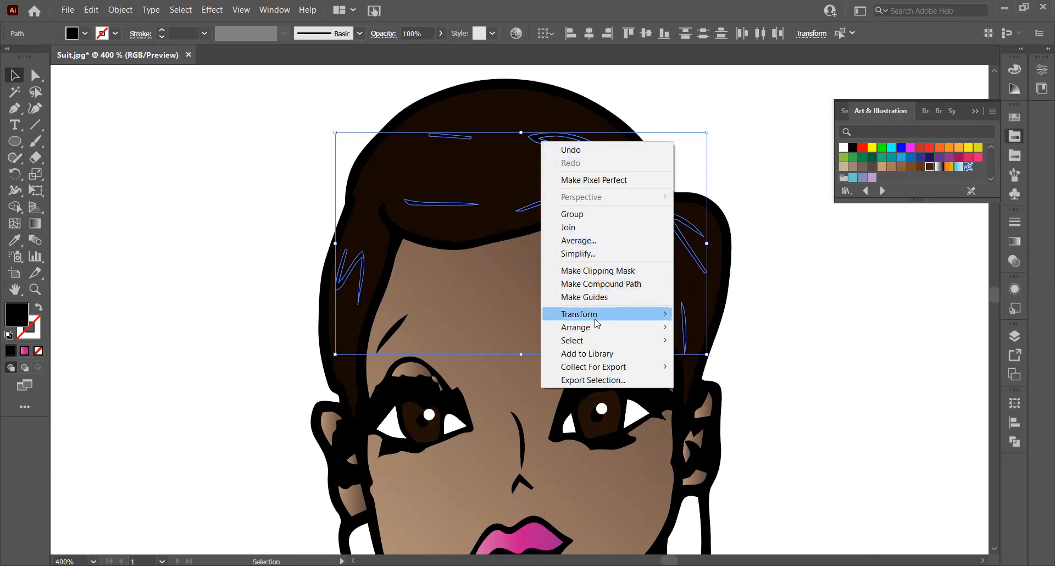
pyautogui.moveTo(596, 326)
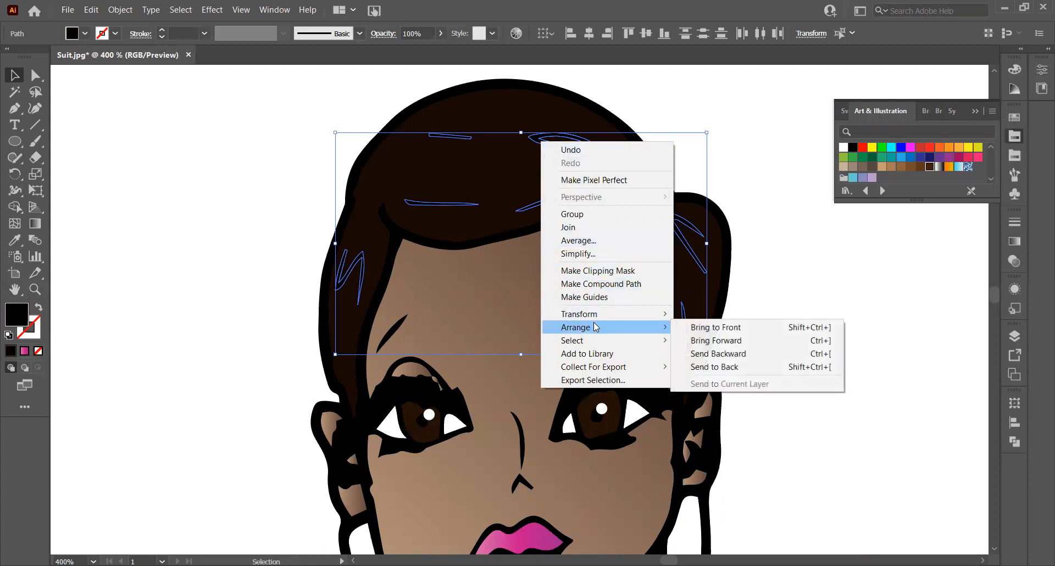
pyautogui.click(694, 327)
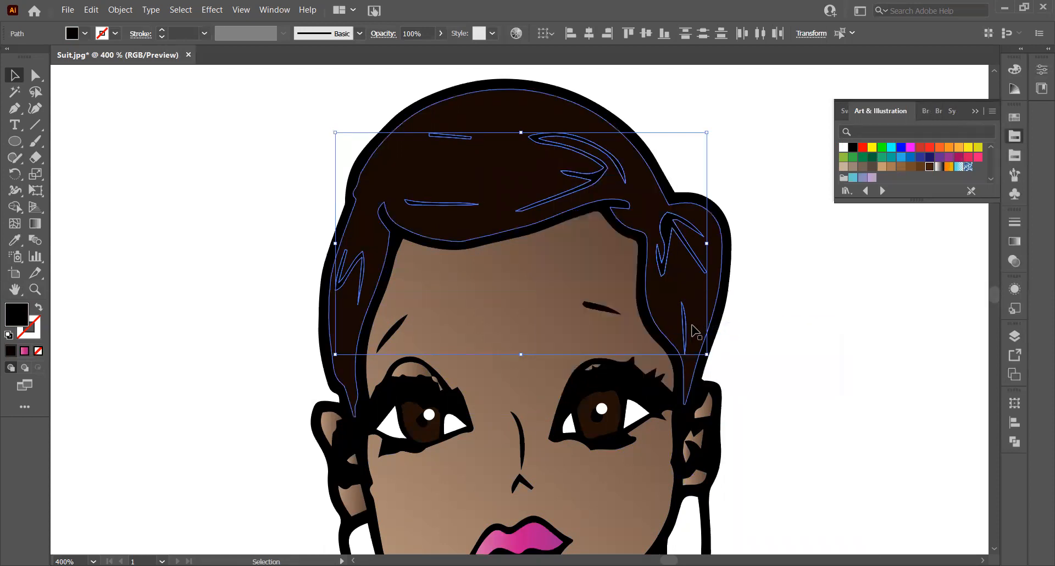
pyautogui.click(763, 255)
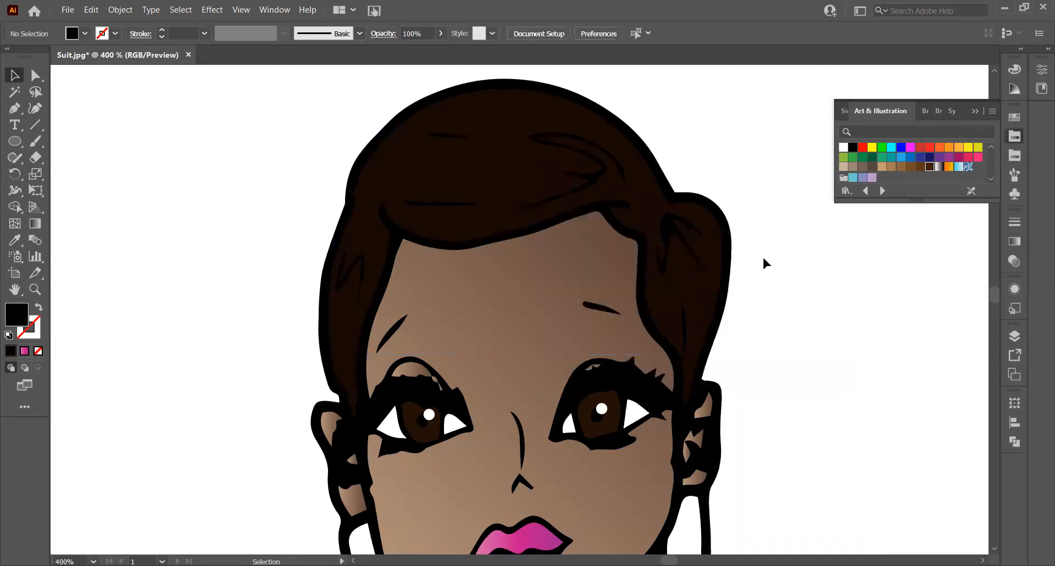
# Step: Draw a wavy freeform shape with the Pencil tool over the upper-left part of the hair and fill it white
pyautogui.click(15, 157)
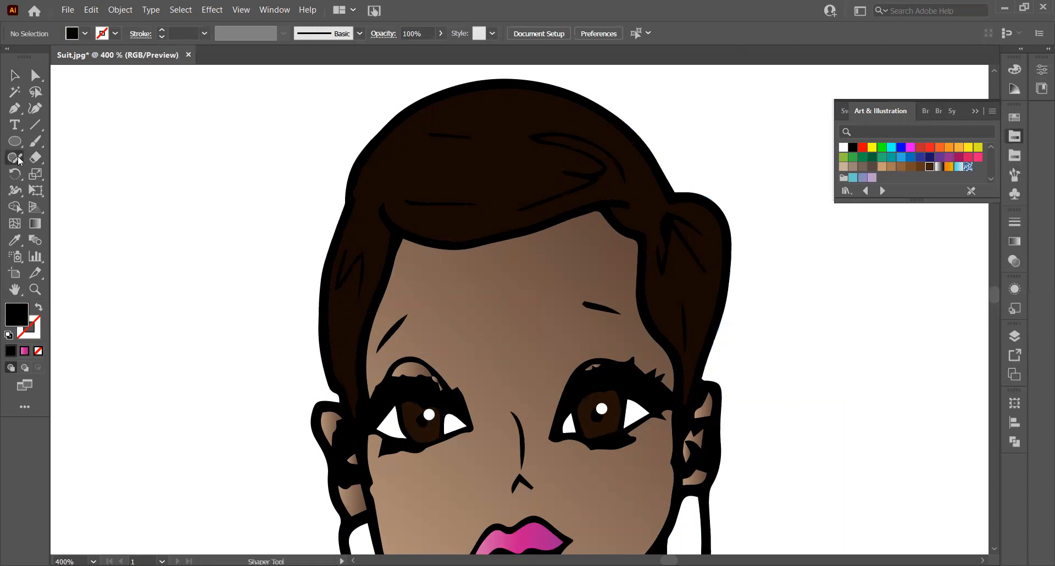
pyautogui.click(19, 159)
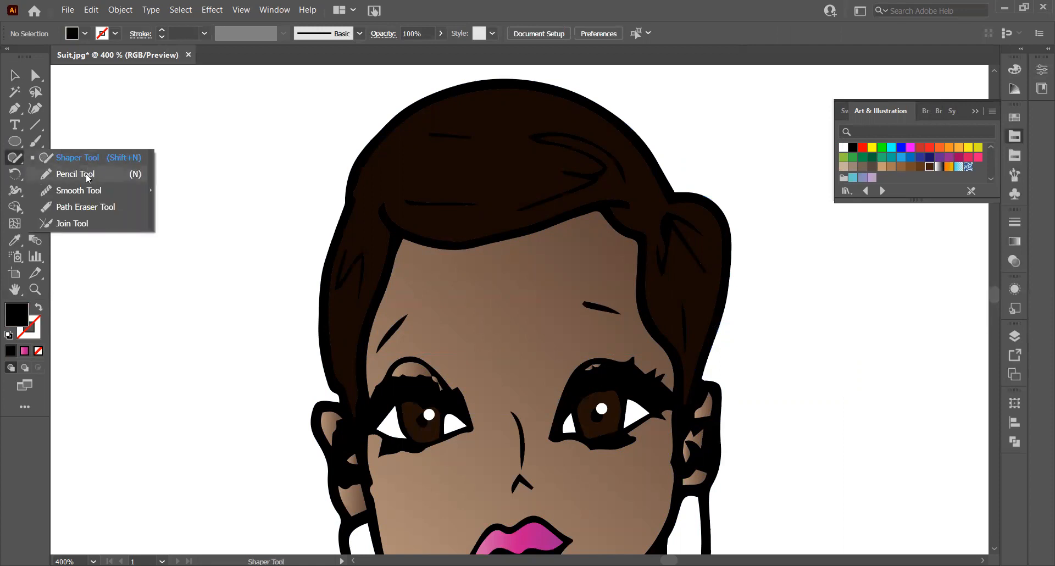
pyautogui.click(75, 174)
pyautogui.moveTo(412, 121)
pyautogui.mouseDown()
pyautogui.moveTo(450, 109)
pyautogui.moveTo(473, 120)
pyautogui.moveTo(461, 144)
pyautogui.moveTo(506, 150)
pyautogui.moveTo(494, 172)
pyautogui.moveTo(513, 197)
pyautogui.moveTo(478, 226)
pyautogui.moveTo(447, 210)
pyautogui.moveTo(398, 211)
pyautogui.moveTo(414, 193)
pyautogui.moveTo(386, 170)
pyautogui.moveTo(413, 153)
pyautogui.moveTo(395, 136)
pyautogui.moveTo(418, 118)
pyautogui.mouseUp()
pyautogui.click(14, 74)
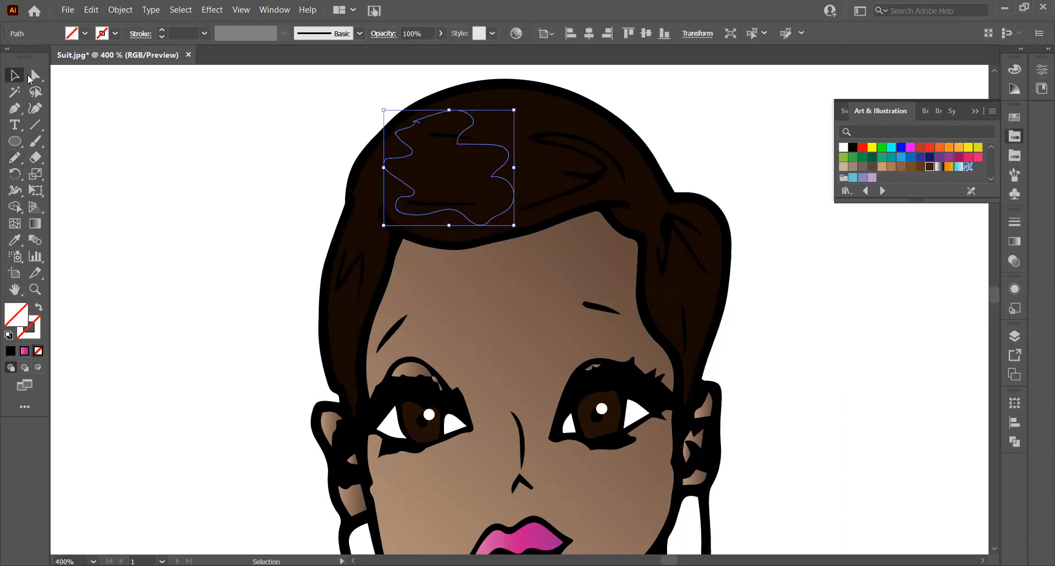
pyautogui.click(844, 147)
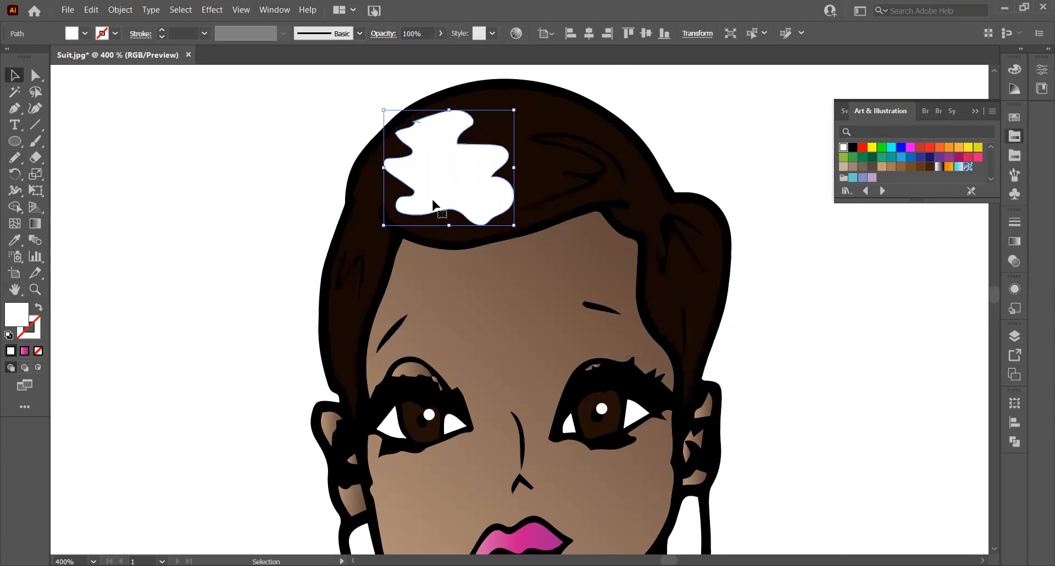
# Step: Move the white shape partly off the hair's left edge, then bring it and the two nearby strand lines to the front
pyautogui.moveTo(455, 175); pyautogui.dragTo(366, 184)
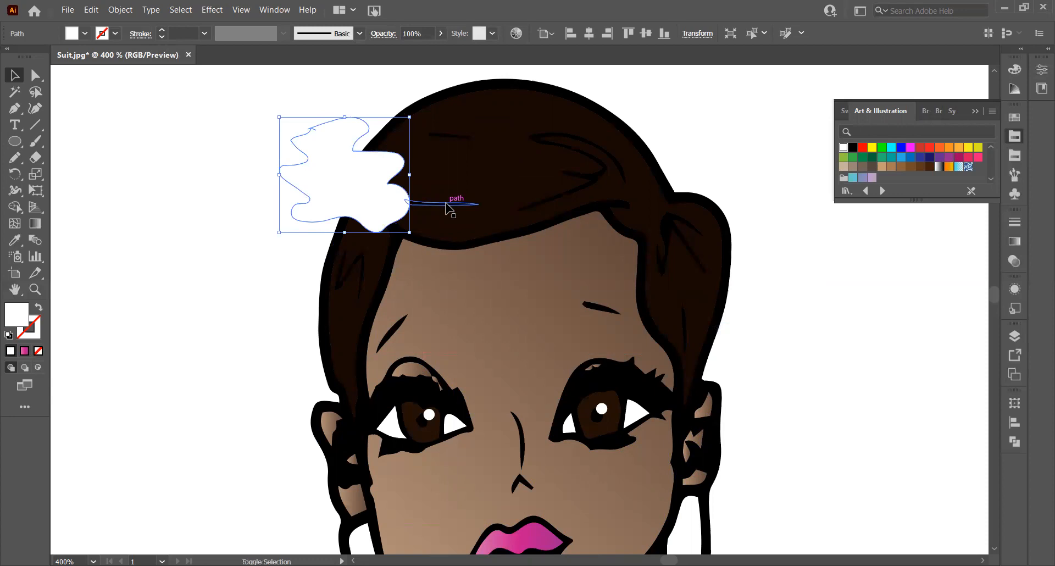
pyautogui.keyDown('shift'); pyautogui.click(446, 205); pyautogui.keyUp('shift')
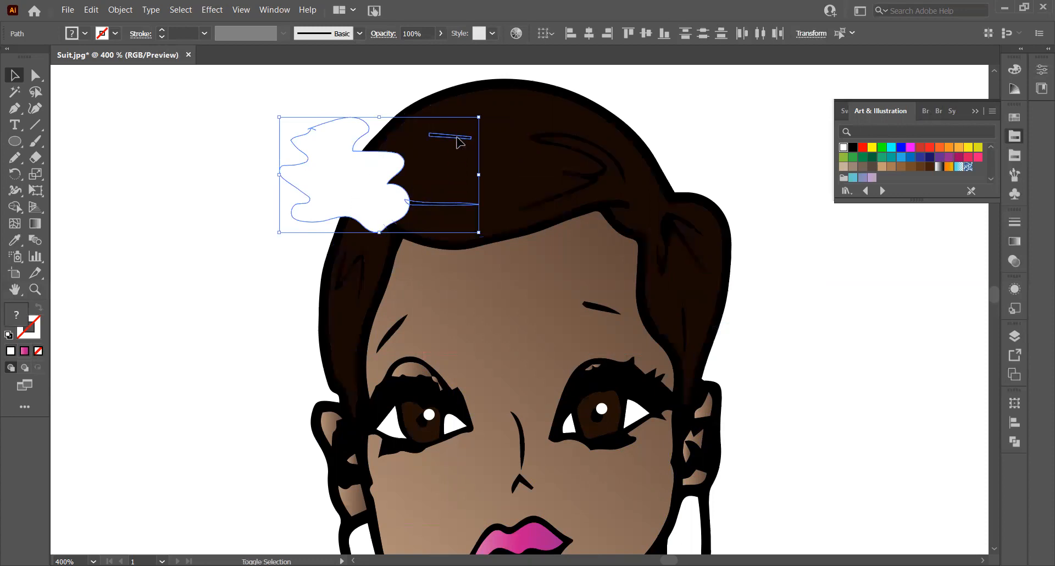
pyautogui.rightClick(440, 134)
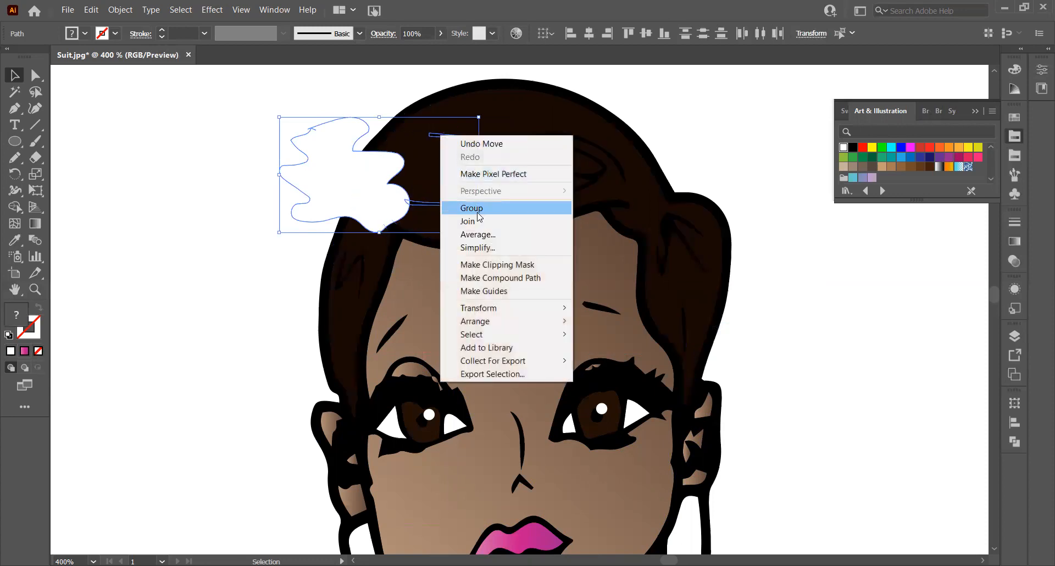
pyautogui.moveTo(489, 323)
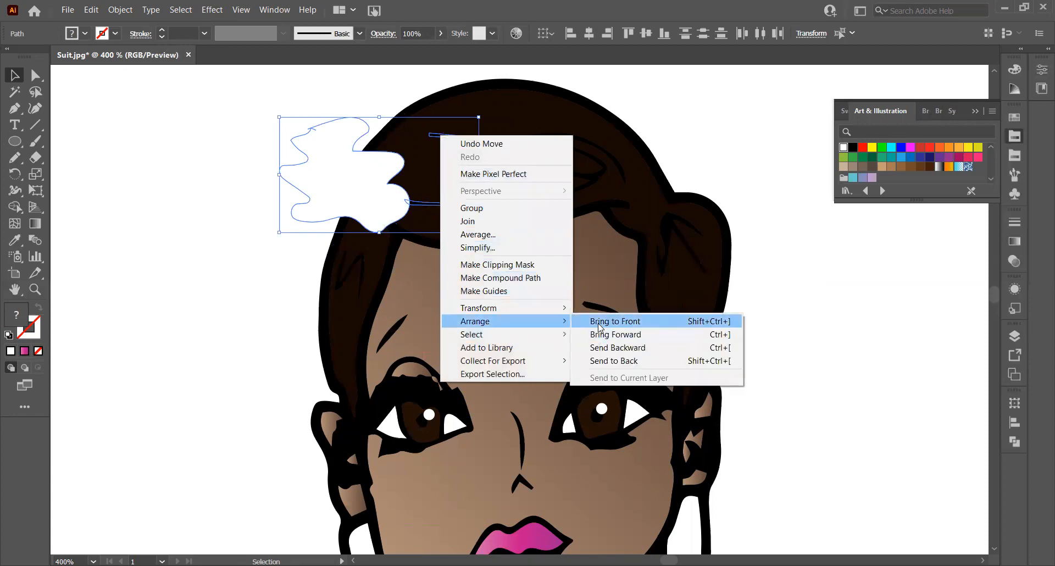
pyautogui.click(599, 324)
pyautogui.click(220, 193)
# Step: Move the white shape farther off the hair's left edge and bring the two nearby strand lines to the front
pyautogui.moveTo(341, 181); pyautogui.dragTo(235, 219)
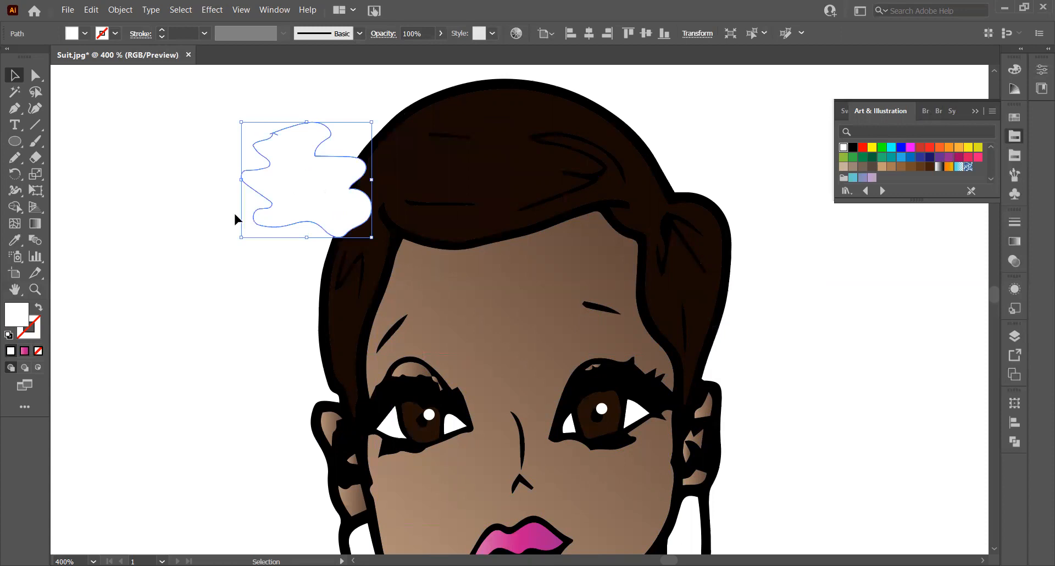
pyautogui.click(443, 205)
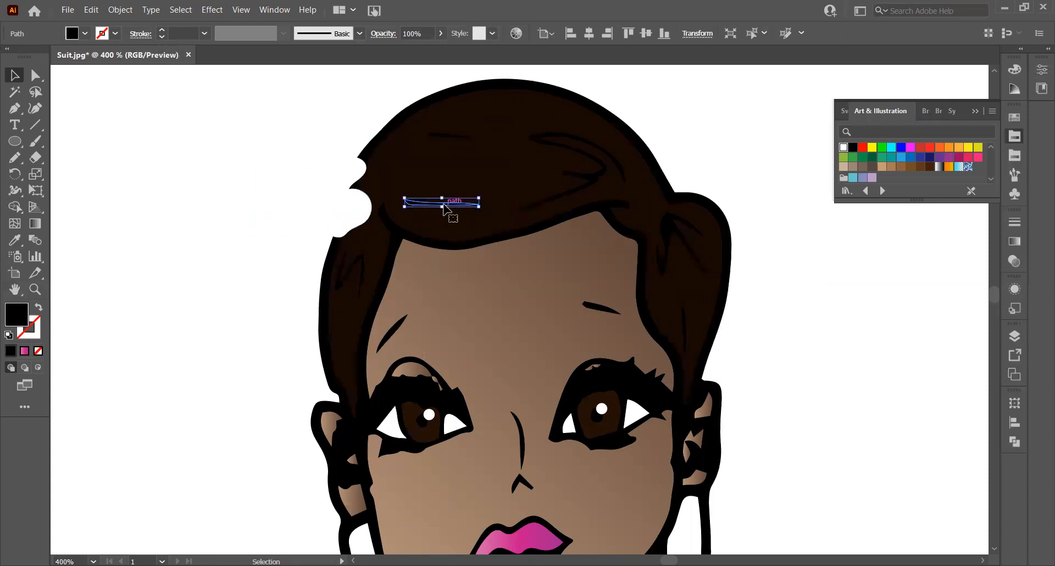
pyautogui.keyDown('shift'); pyautogui.click(452, 136); pyautogui.keyUp('shift')
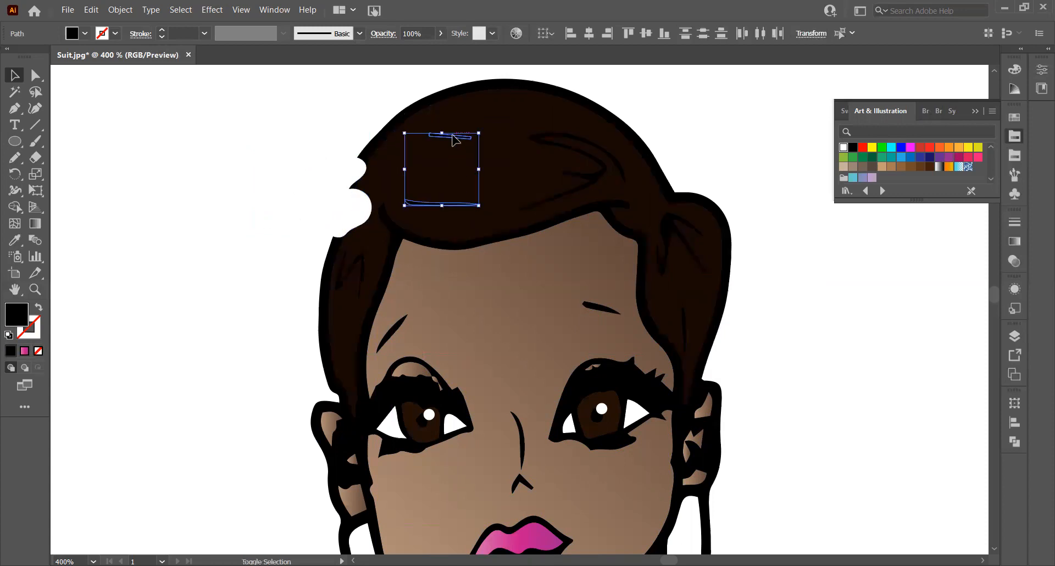
pyautogui.rightClick(453, 136)
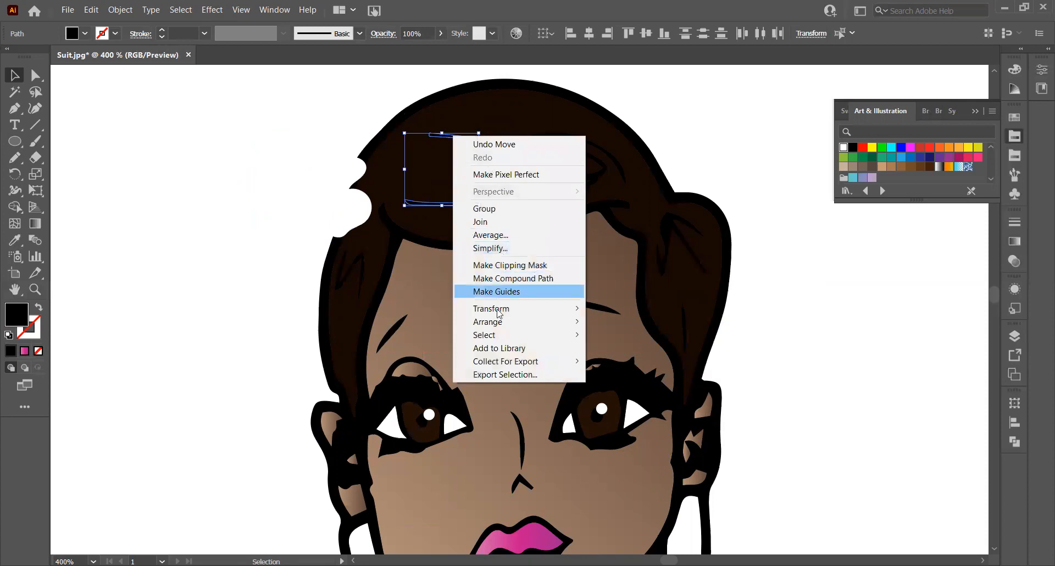
pyautogui.moveTo(501, 323)
pyautogui.click(624, 329)
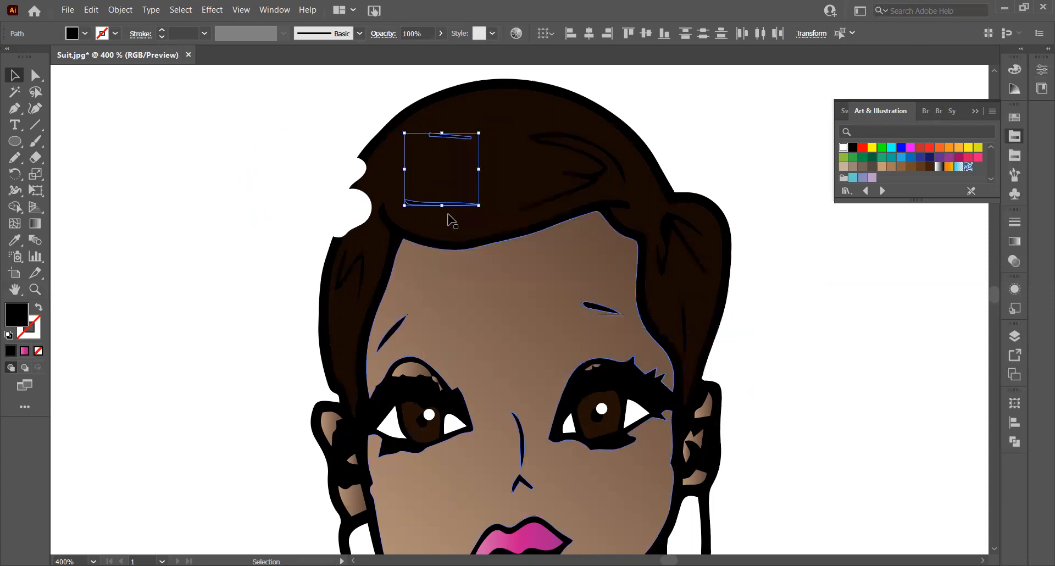
# Step: Move the white shape back over the upper-left part of the hair, beneath the two strand lines
pyautogui.moveTo(285, 172); pyautogui.dragTo(427, 155)
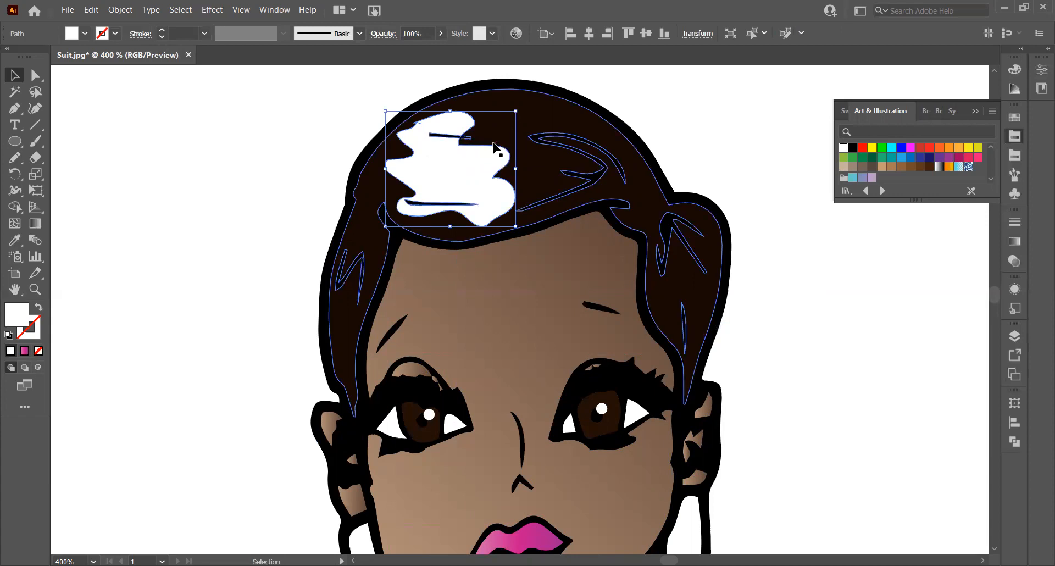
pyautogui.moveTo(477, 168); pyautogui.dragTo(435, 177)
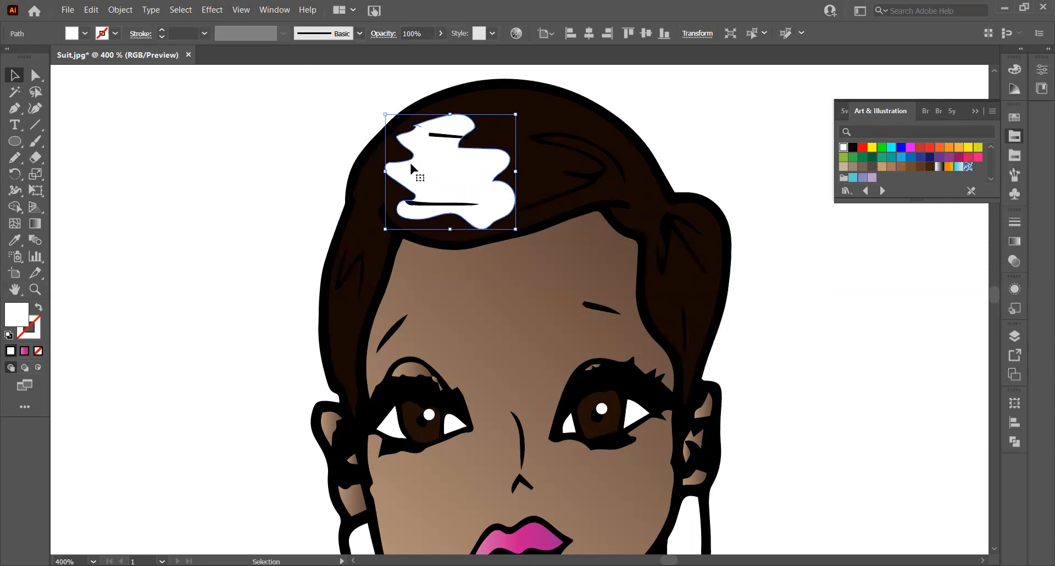
pyautogui.hotkey('ctrl', 'shift', 'a')
pyautogui.moveTo(458, 172); pyautogui.dragTo(469, 163)
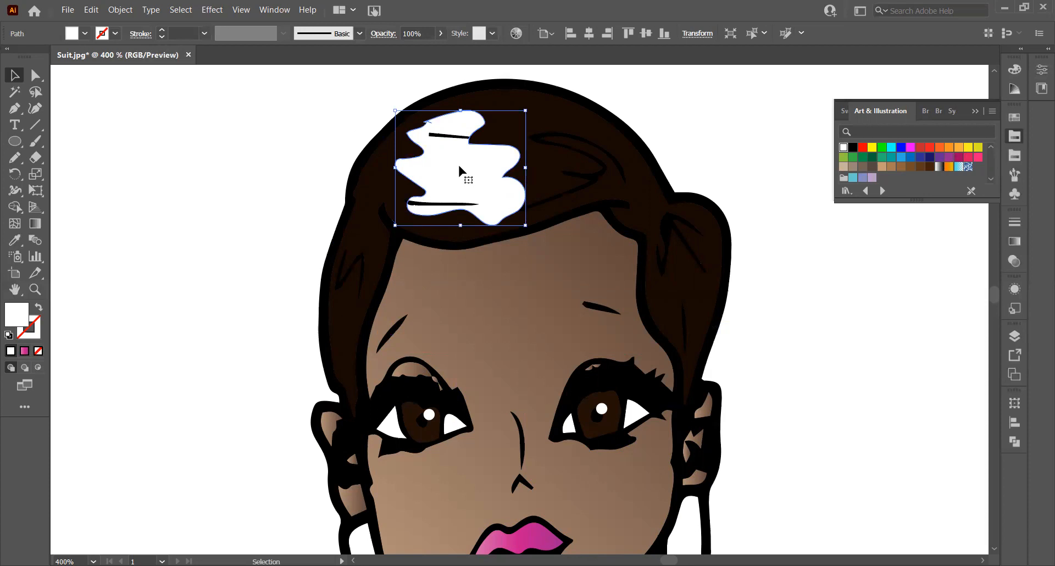
# Step: Apply a Gaussian Blur with a radius of 7 pixels to the white shape on the hair
pyautogui.click(212, 10)
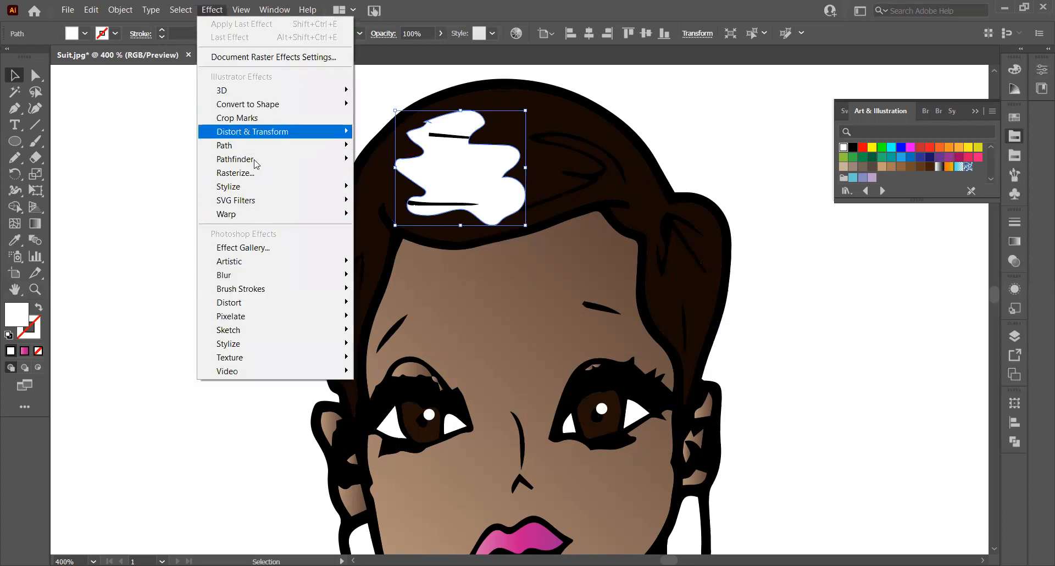
pyautogui.moveTo(259, 277)
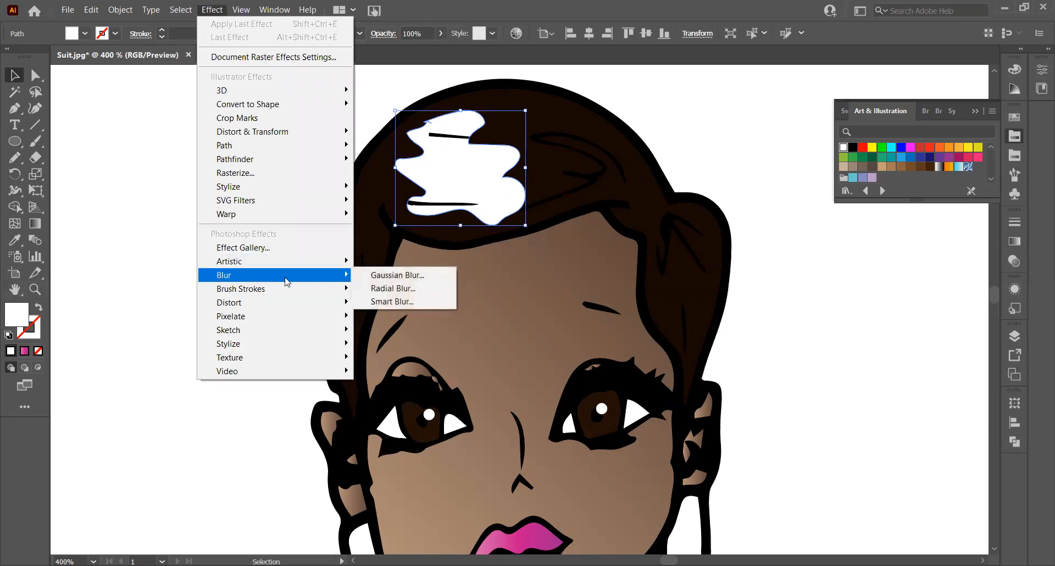
pyautogui.click(377, 279)
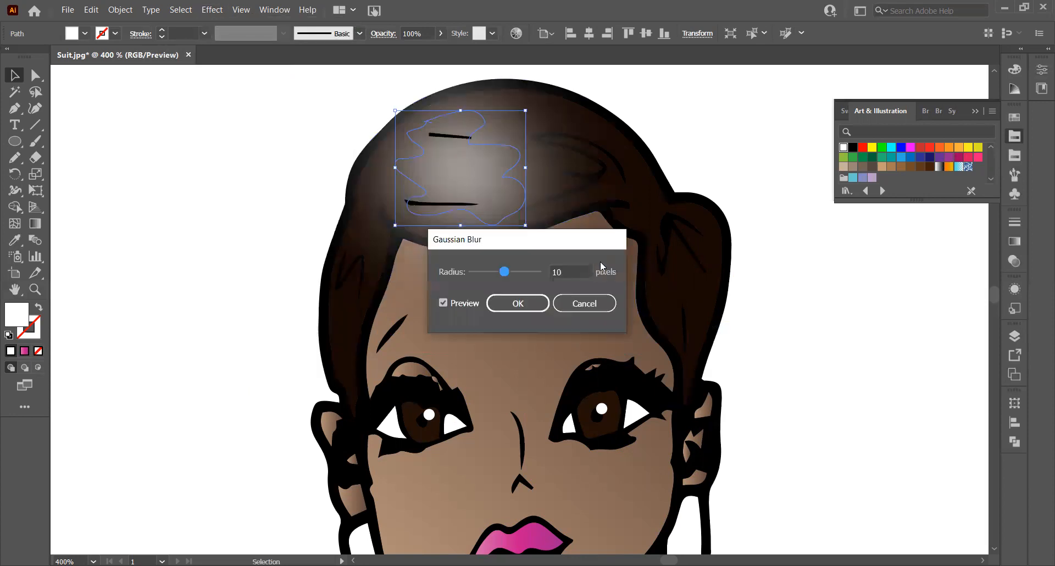
pyautogui.doubleClick(579, 269)
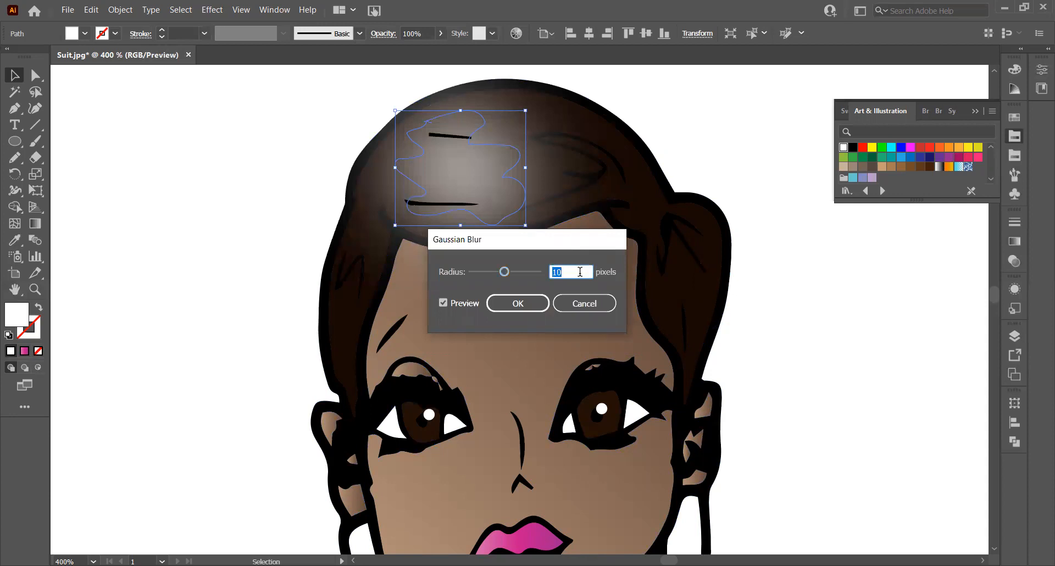
pyautogui.write('7')
pyautogui.click(518, 303)
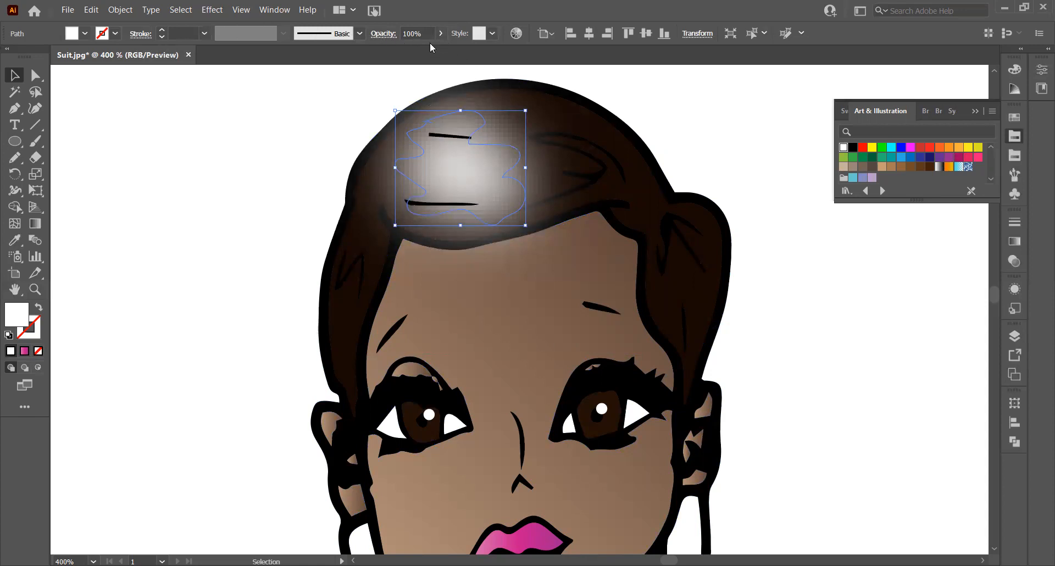
# Step: Lower the blurred highlight's opacity to 31% and shift it slightly up and left on the hair
pyautogui.click(441, 34)
pyautogui.moveTo(440, 50); pyautogui.dragTo(410, 57)
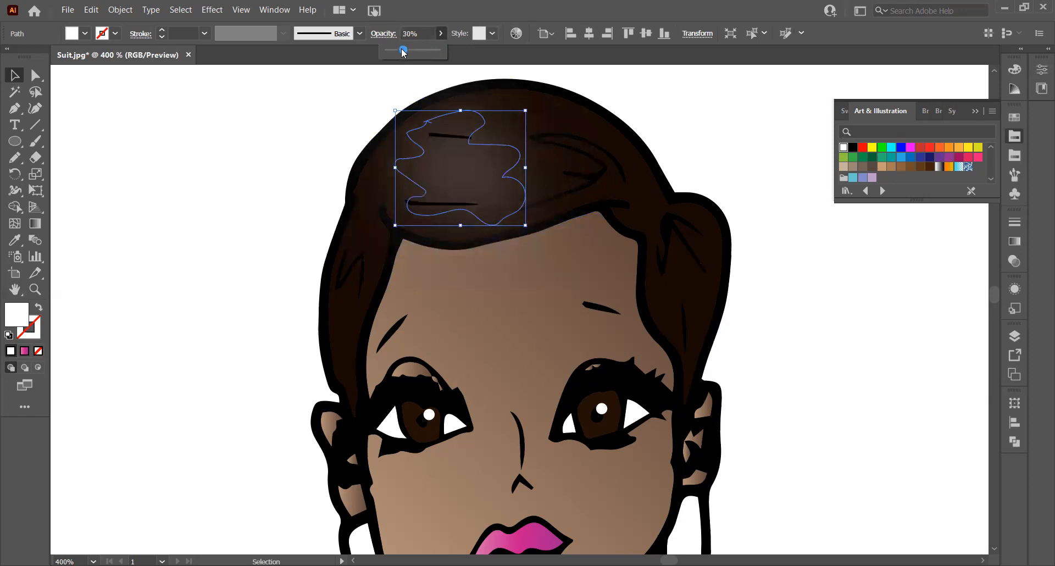
pyautogui.moveTo(404, 52); pyautogui.dragTo(404, 52)
pyautogui.click(293, 144)
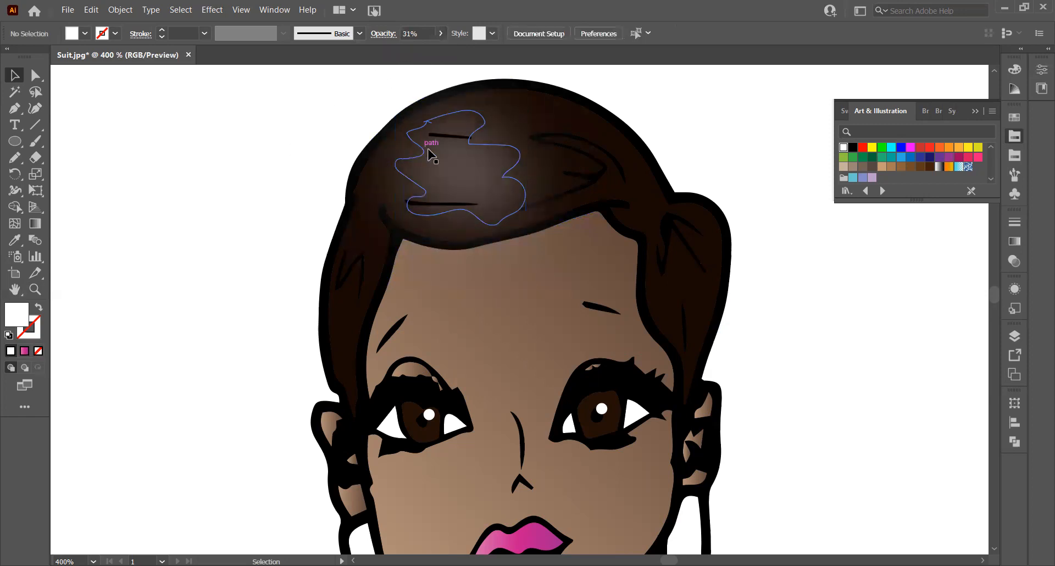
pyautogui.moveTo(445, 161)
pyautogui.mouseDown()
pyautogui.moveTo(435, 154)
pyautogui.moveTo(443, 163)
pyautogui.mouseUp()
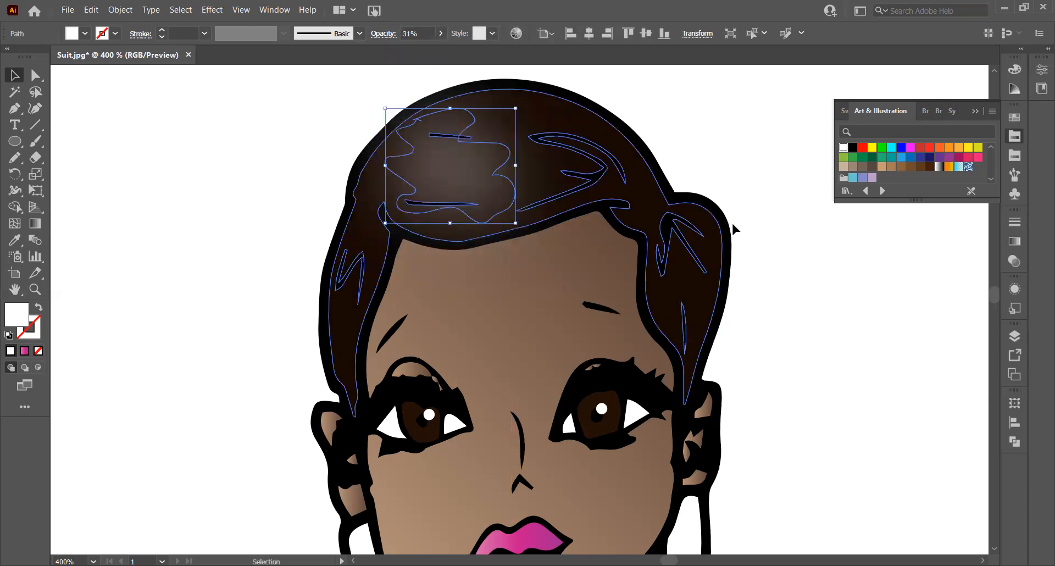
# Step: Bring the figure's black outline to the front, nudge the hair highlight slightly down and right, and deselect
pyautogui.click(718, 216)
pyautogui.rightClick(719, 216)
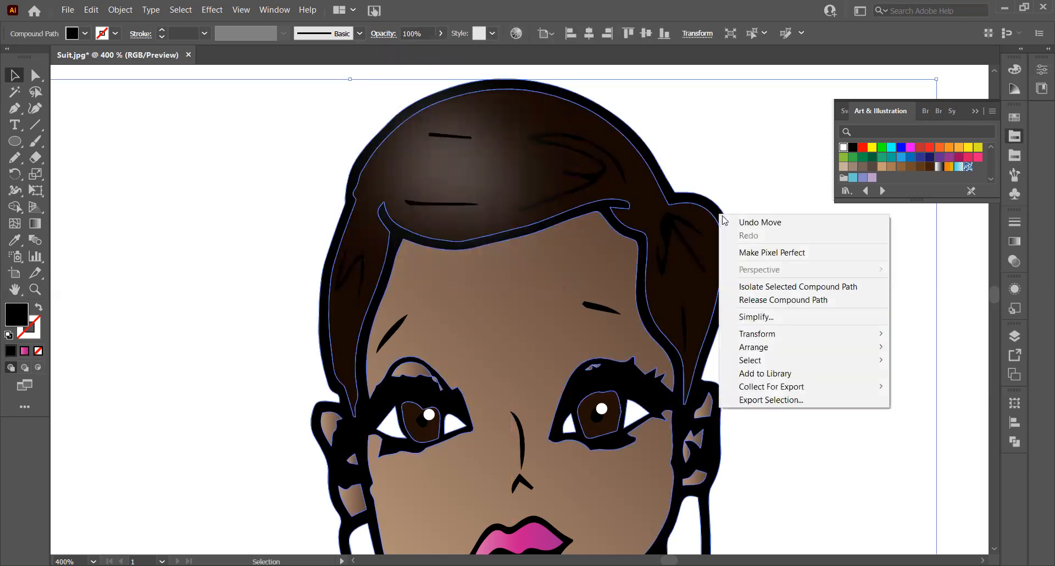
pyautogui.moveTo(766, 348)
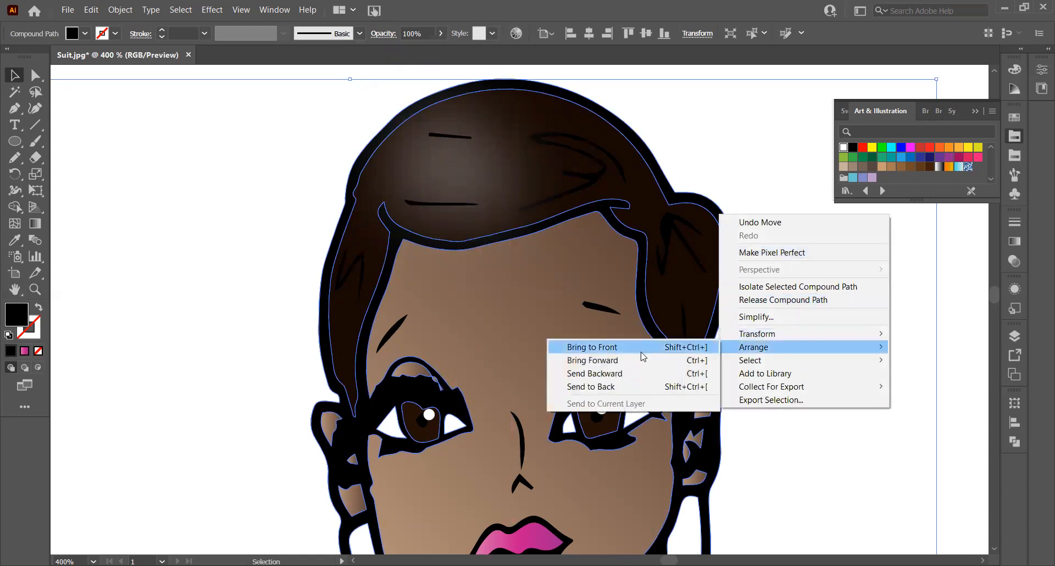
pyautogui.click(640, 350)
pyautogui.click(165, 182)
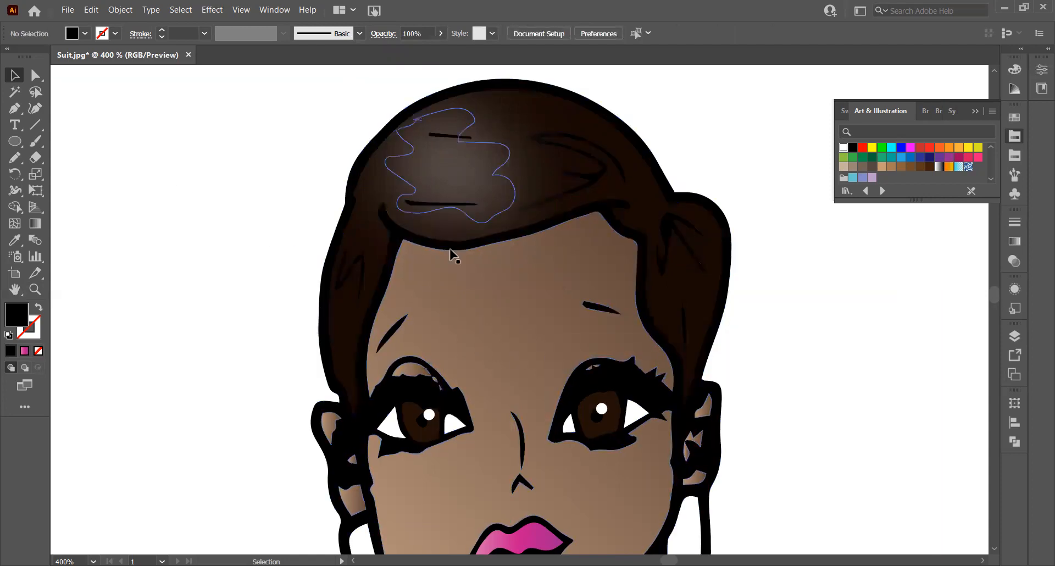
pyautogui.moveTo(469, 174); pyautogui.dragTo(472, 175)
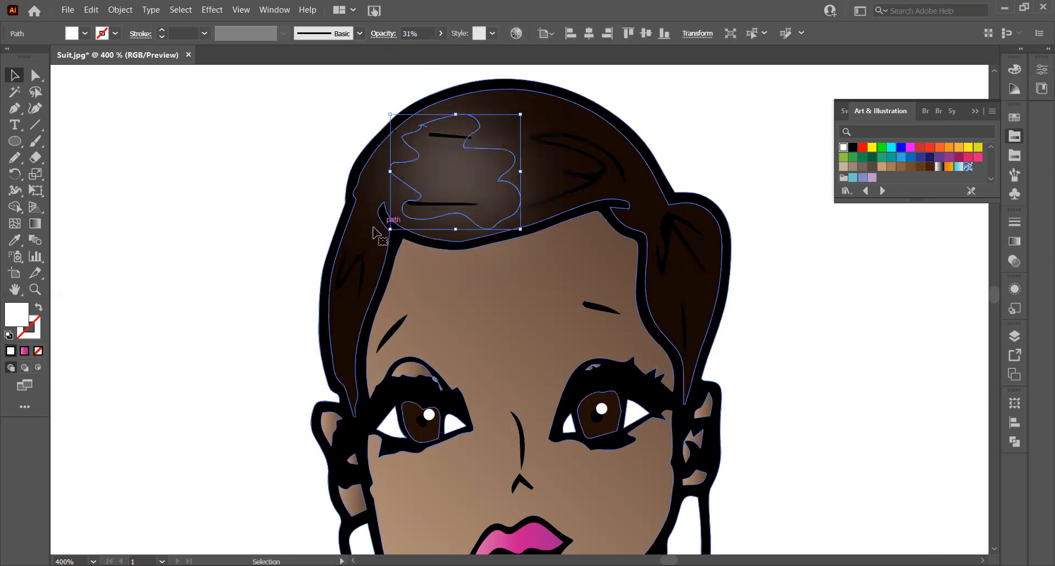
pyautogui.click(299, 214)
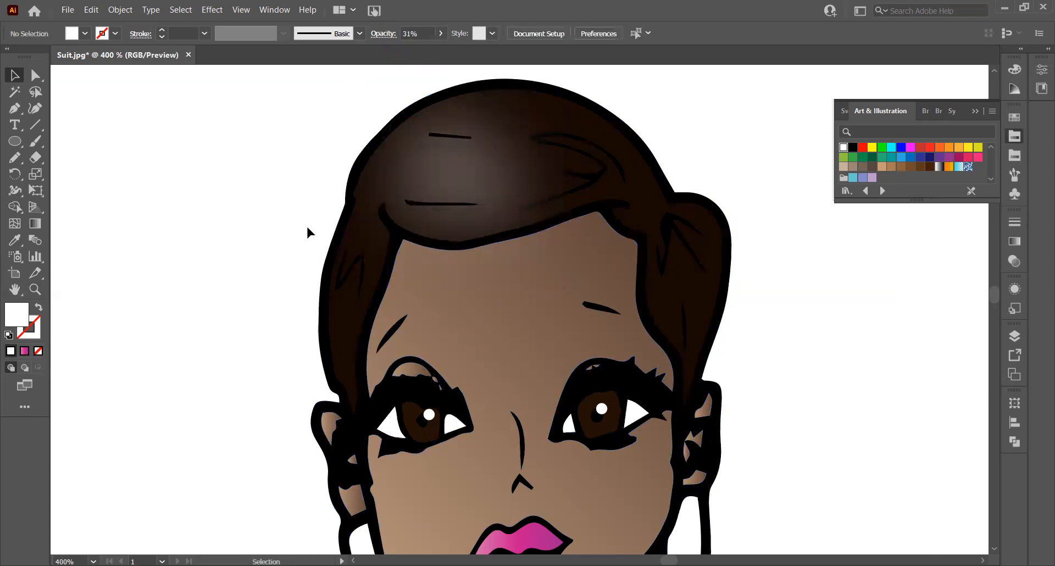
pyautogui.click(361, 282)
pyautogui.click(263, 232)
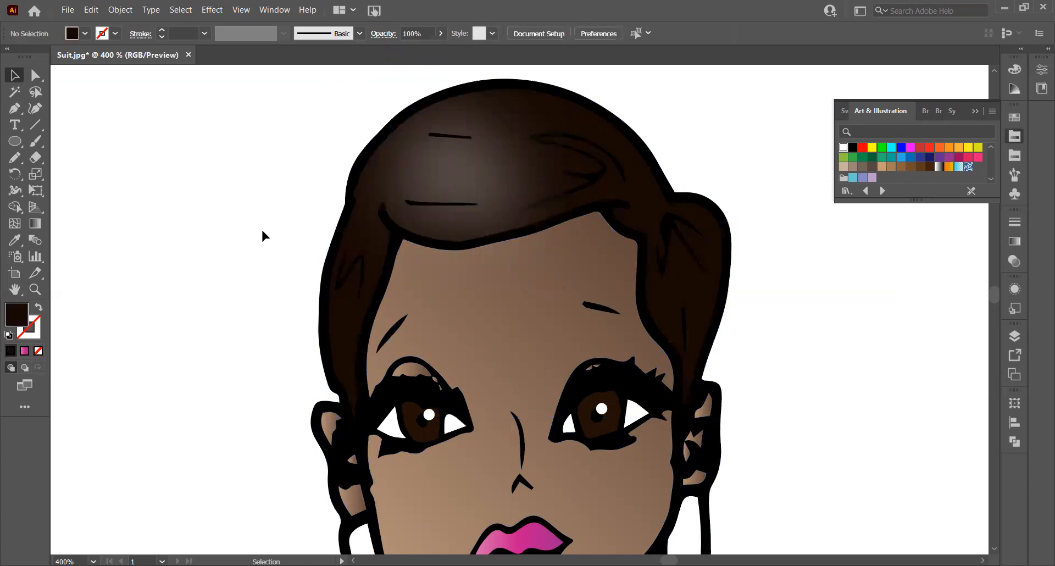
pyautogui.click(345, 272)
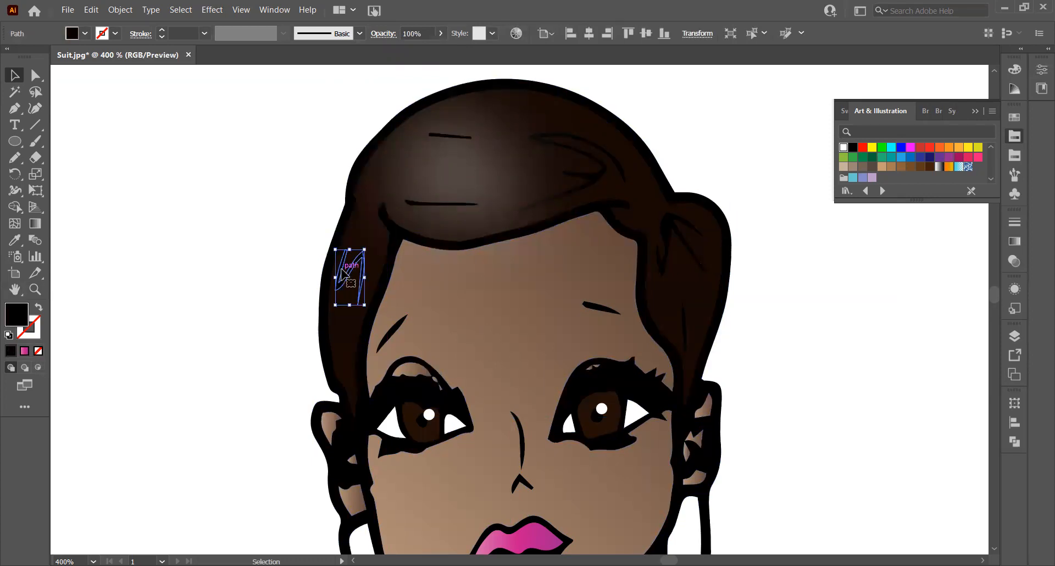
pyautogui.click(259, 226)
# Step: Draw a small wavy freeform shape with the Pencil tool over the hair's left side and fill it white
pyautogui.scroll(-1, 522, 207)
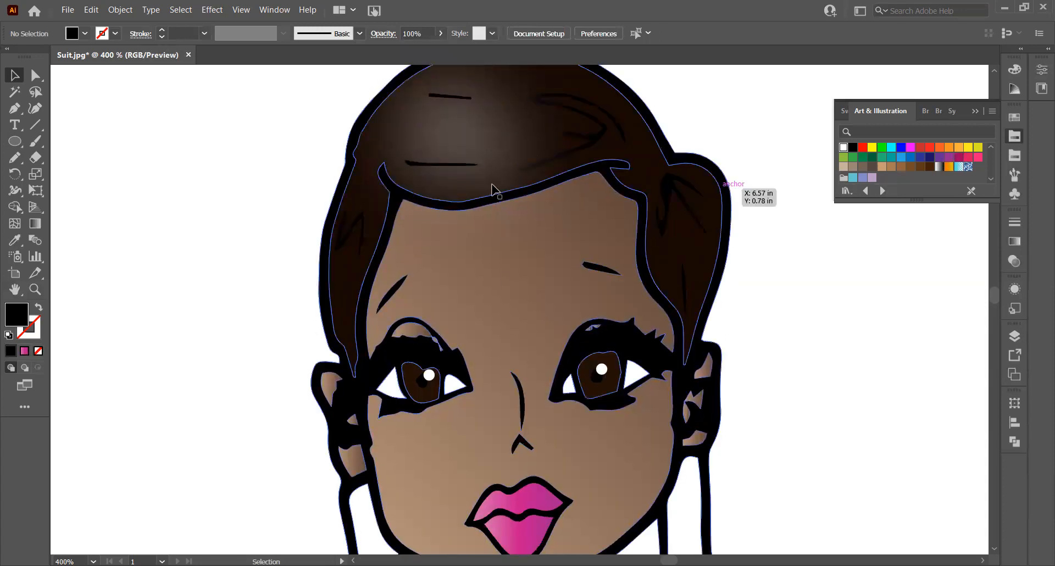
pyautogui.click(14, 157)
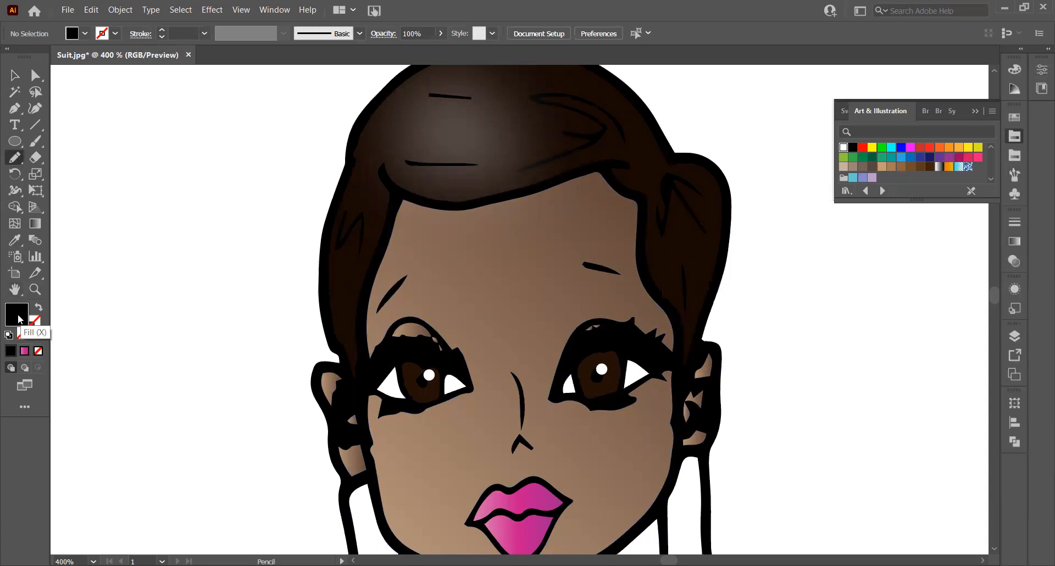
pyautogui.click(843, 148)
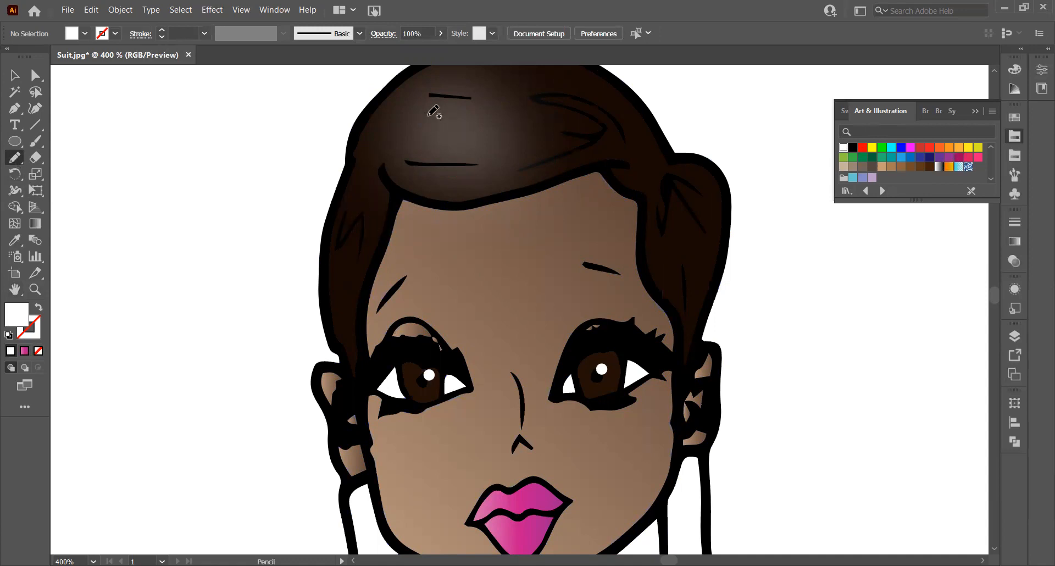
pyautogui.moveTo(349, 203)
pyautogui.mouseDown()
pyautogui.moveTo(372, 250)
pyautogui.moveTo(363, 294)
pyautogui.moveTo(347, 289)
pyautogui.moveTo(327, 240)
pyautogui.moveTo(357, 209)
pyautogui.mouseUp()
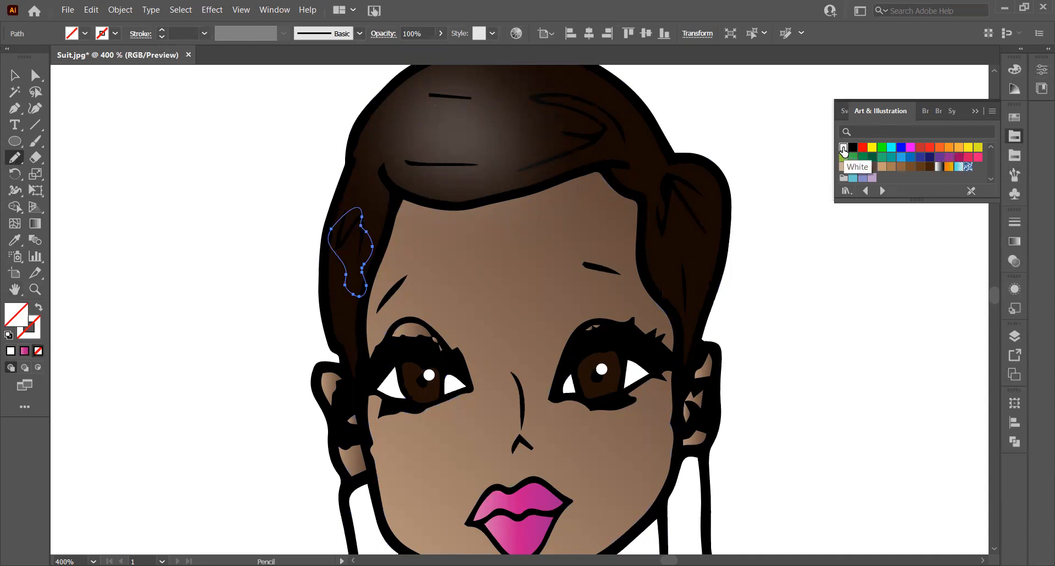
pyautogui.click(843, 148)
# Step: Move the new white shape off the left of the head and bring the left-side zigzag strand line to the front
pyautogui.click(14, 74)
pyautogui.moveTo(351, 251); pyautogui.dragTo(248, 252)
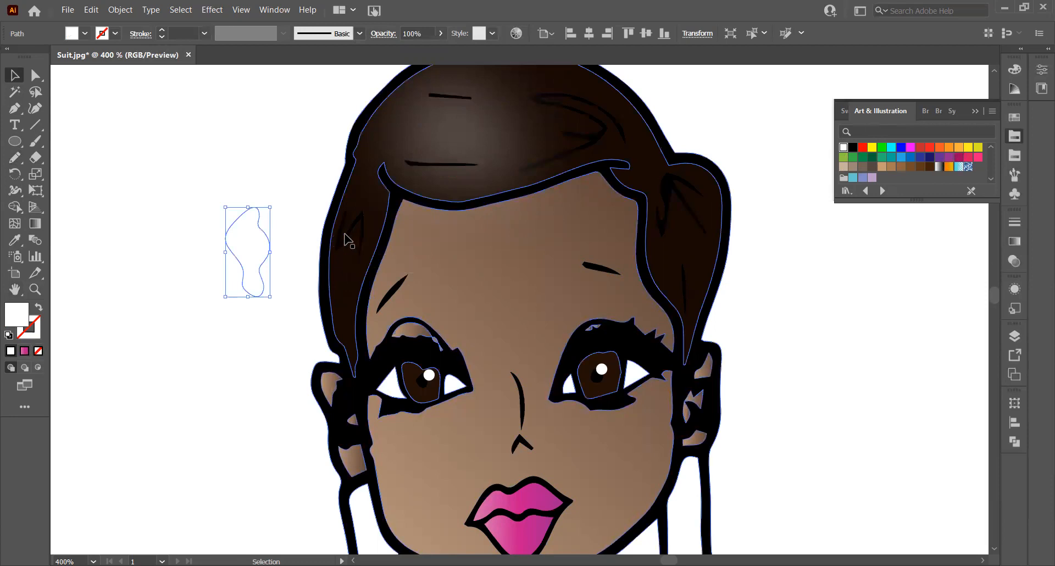
pyautogui.click(344, 239)
pyautogui.rightClick(345, 239)
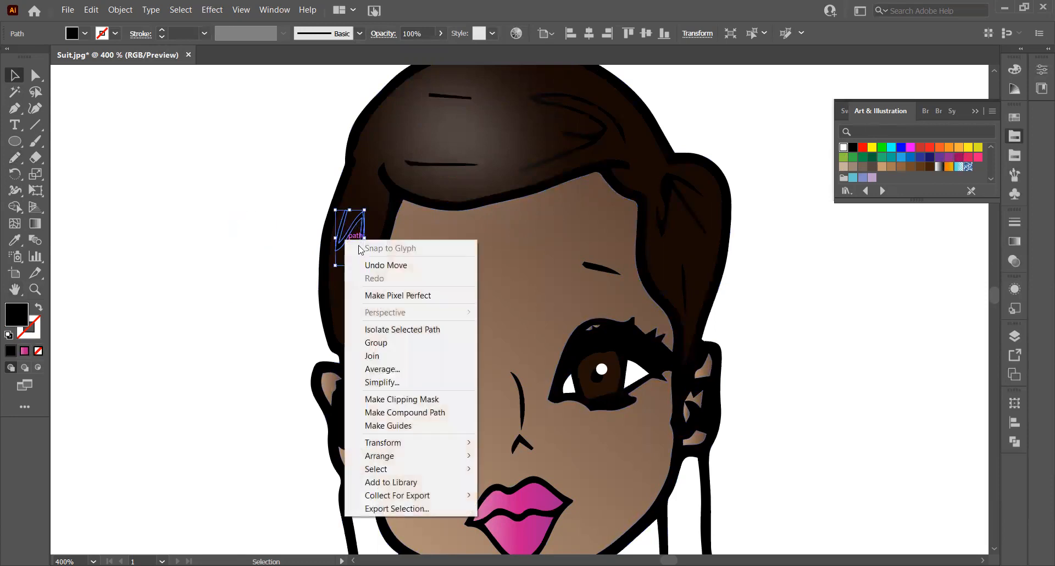
pyautogui.moveTo(390, 455)
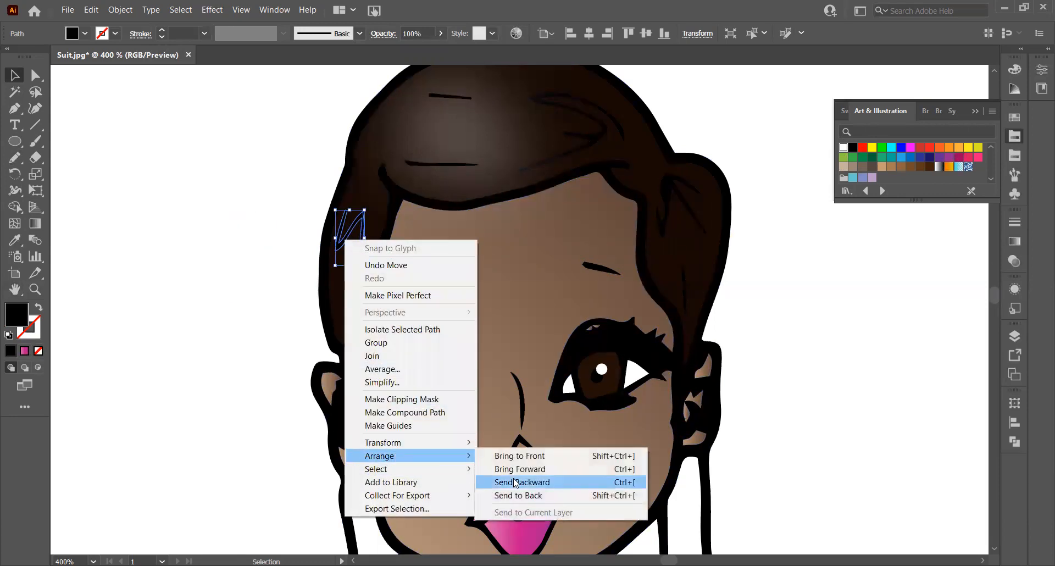
pyautogui.click(583, 456)
pyautogui.click(164, 197)
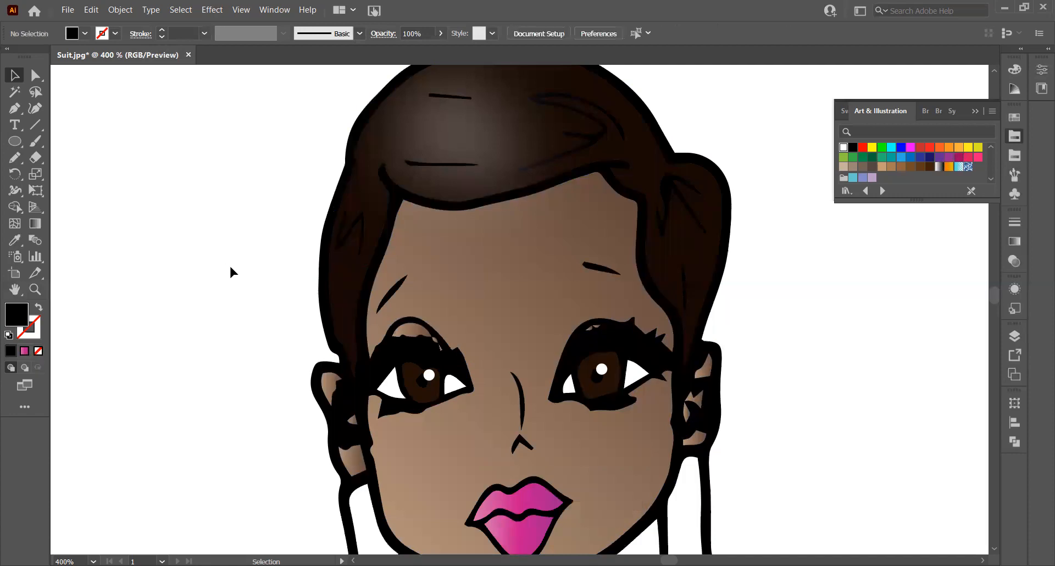
# Step: Move the white wavy shape onto the hair's left side and apply a Gaussian Blur with a radius of 7 pixels
pyautogui.click(245, 253)
pyautogui.moveTo(245, 249); pyautogui.dragTo(349, 242)
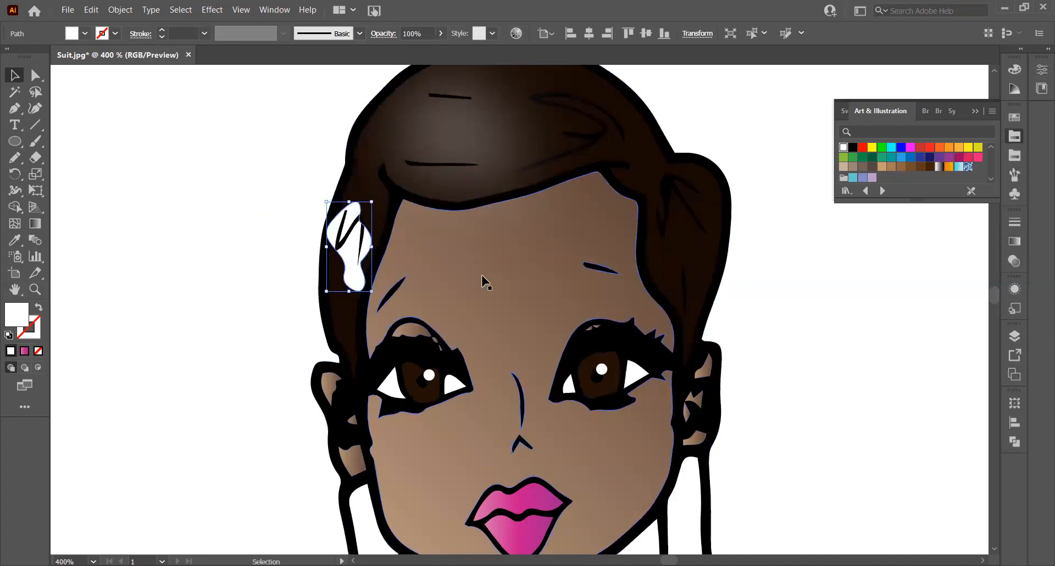
pyautogui.click(214, 11)
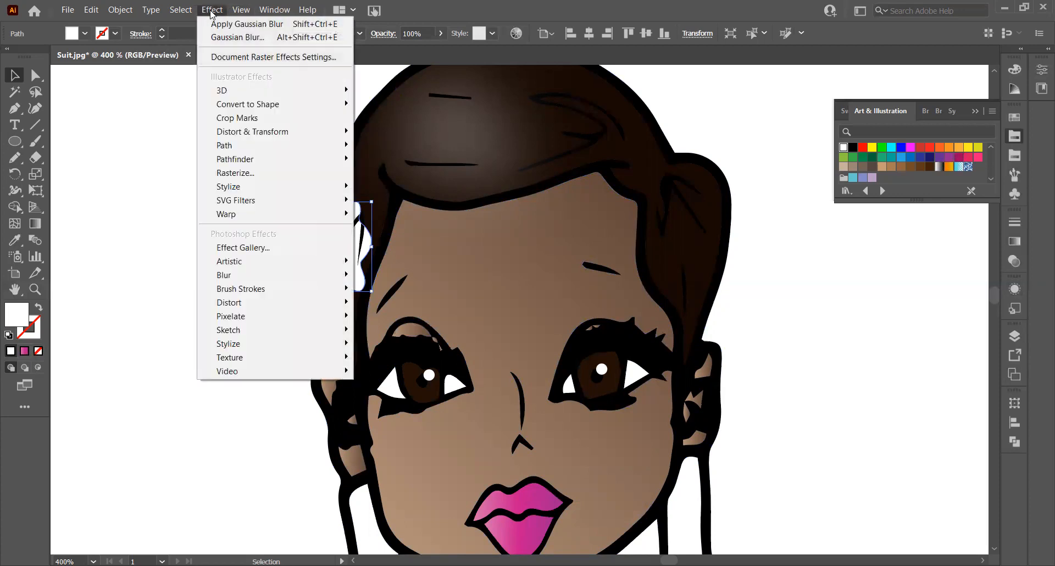
pyautogui.moveTo(220, 275)
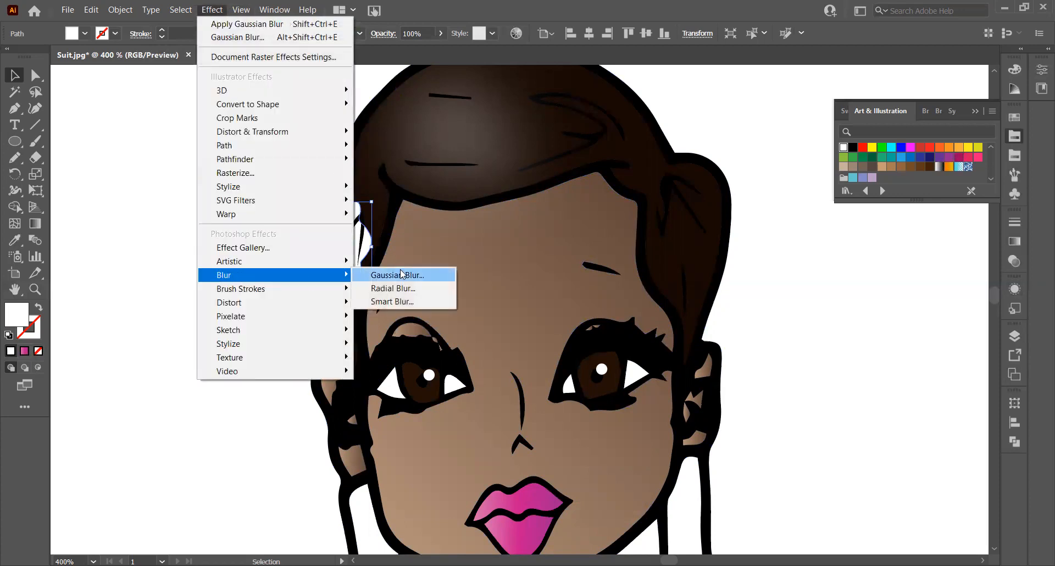
pyautogui.click(401, 273)
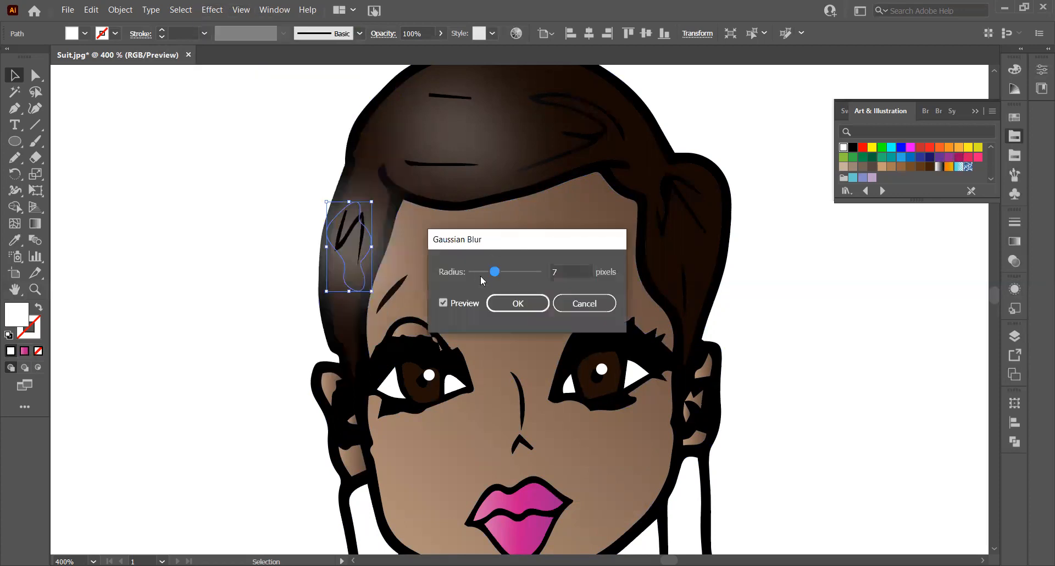
pyautogui.click(534, 303)
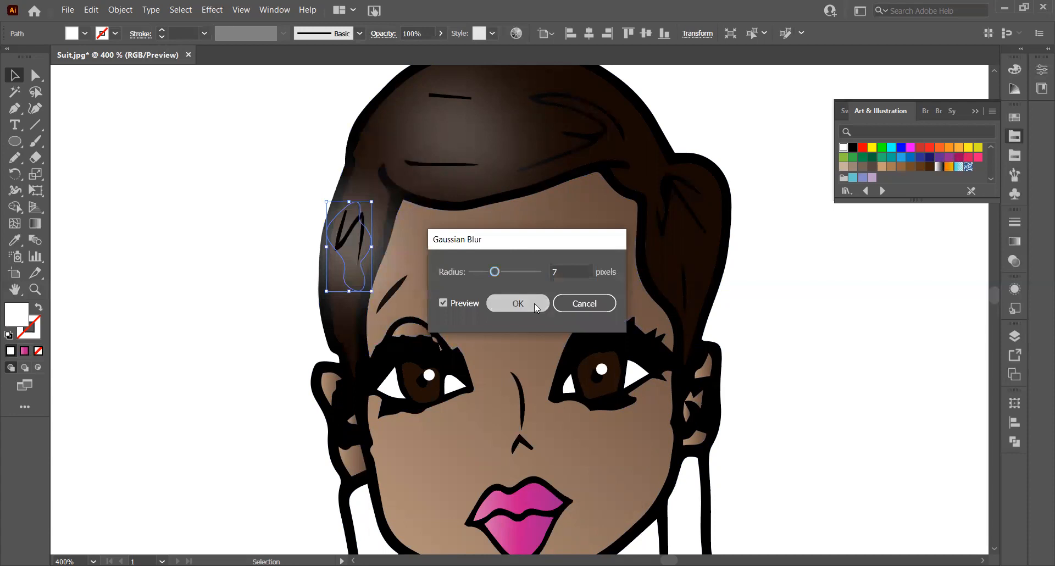
# Step: Lower the opacity of the blurred left-side hair highlight to 30% and deselect it
pyautogui.click(439, 37)
pyautogui.moveTo(437, 50); pyautogui.dragTo(402, 57)
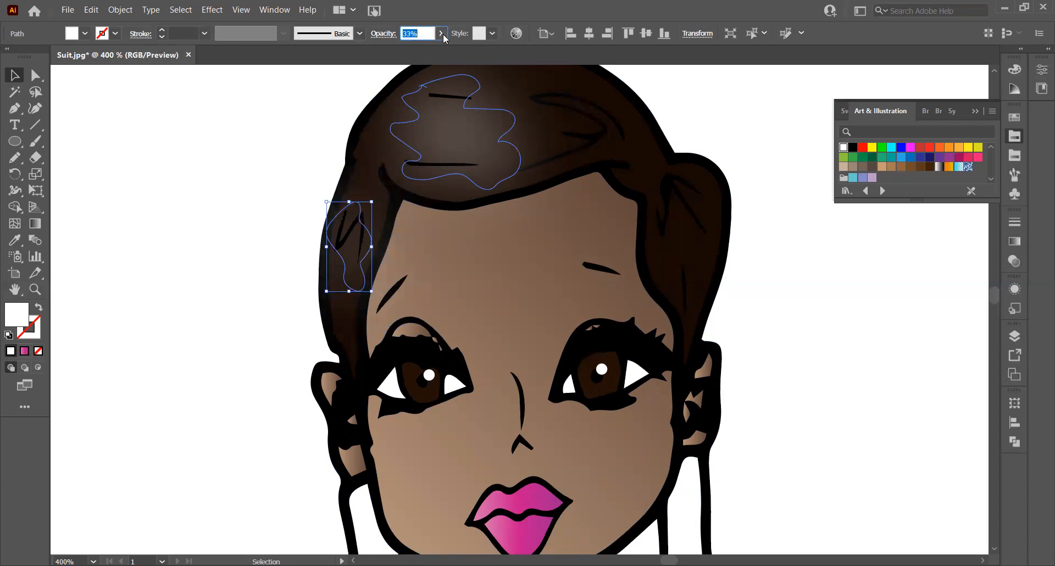
pyautogui.click(444, 34)
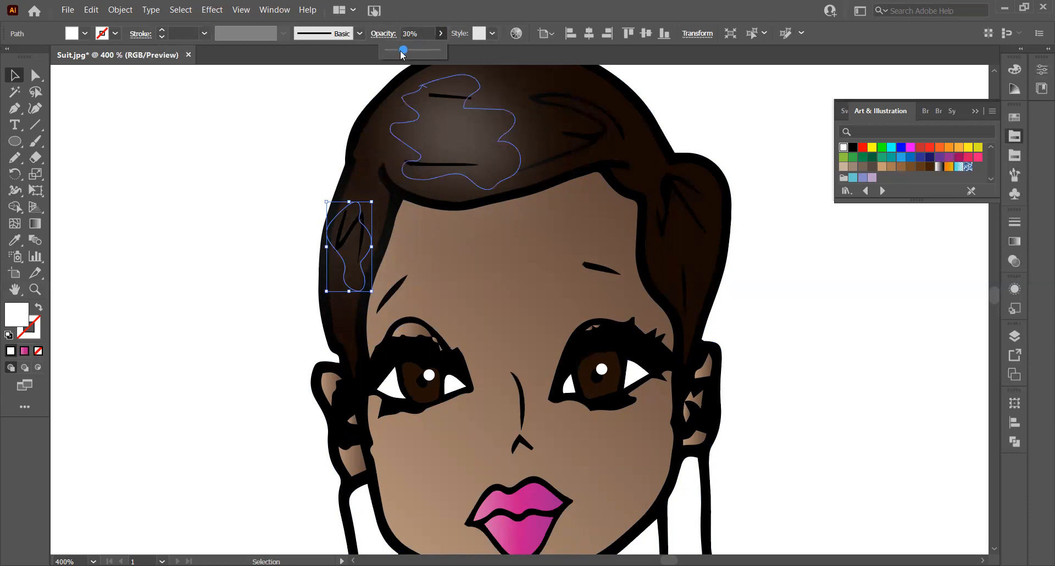
pyautogui.click(363, 197)
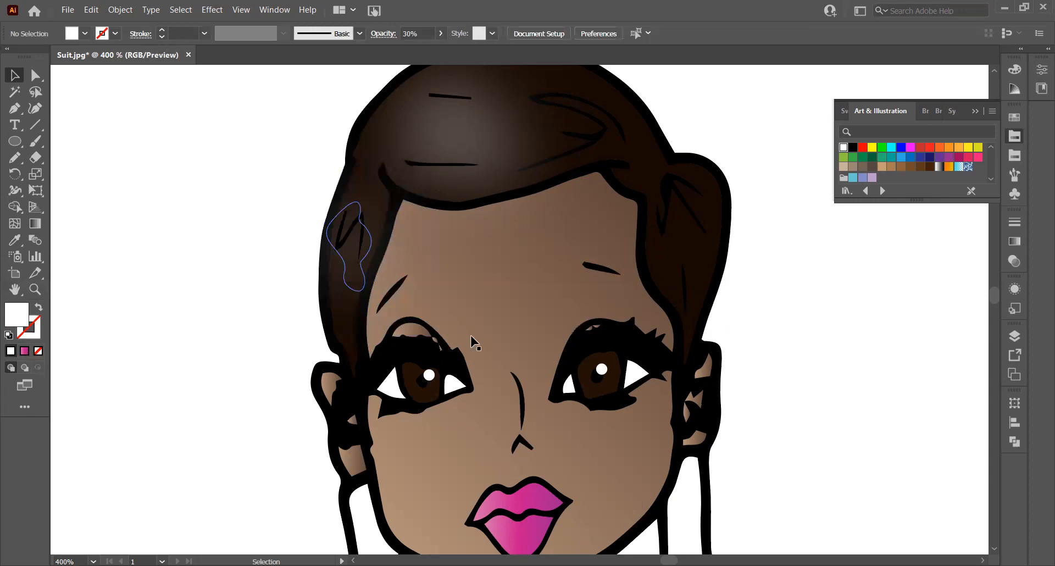
# Step: Bring the figure's black outline to the front and nudge the large top hair highlight slightly to the right
pyautogui.rightClick(654, 288)
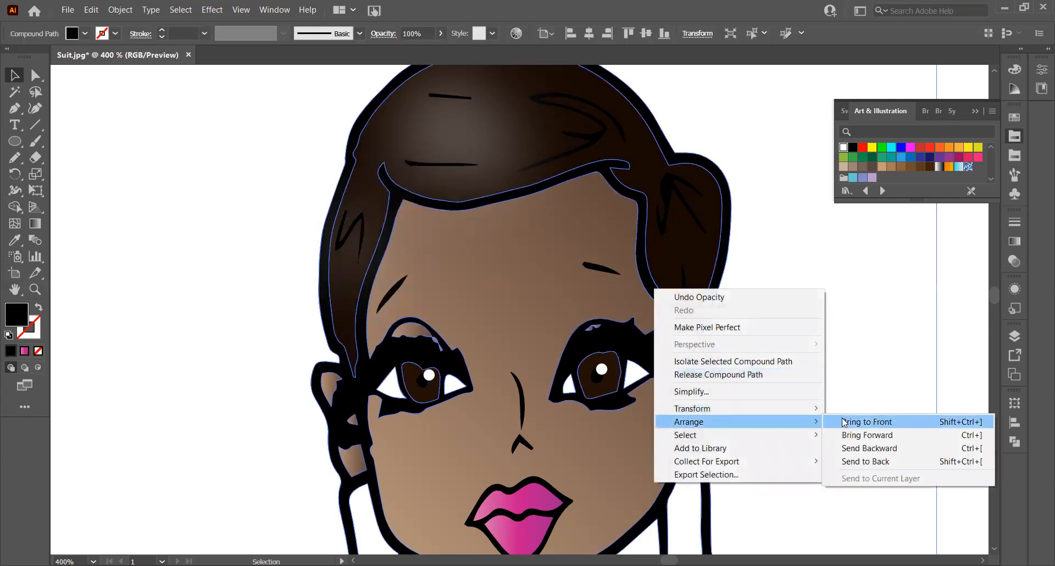
pyautogui.click(840, 422)
pyautogui.click(270, 264)
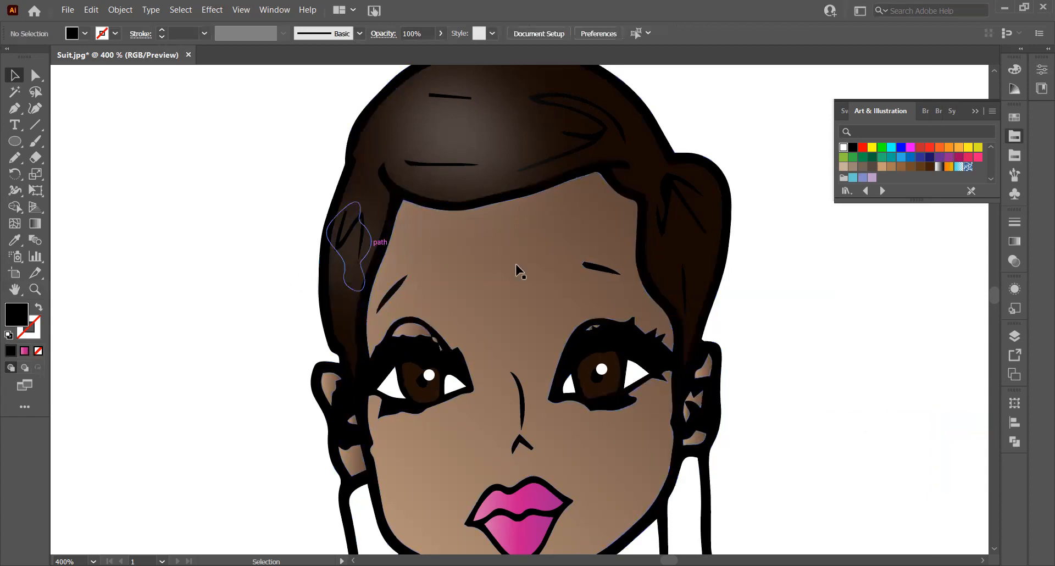
pyautogui.scroll(2, 729, 314)
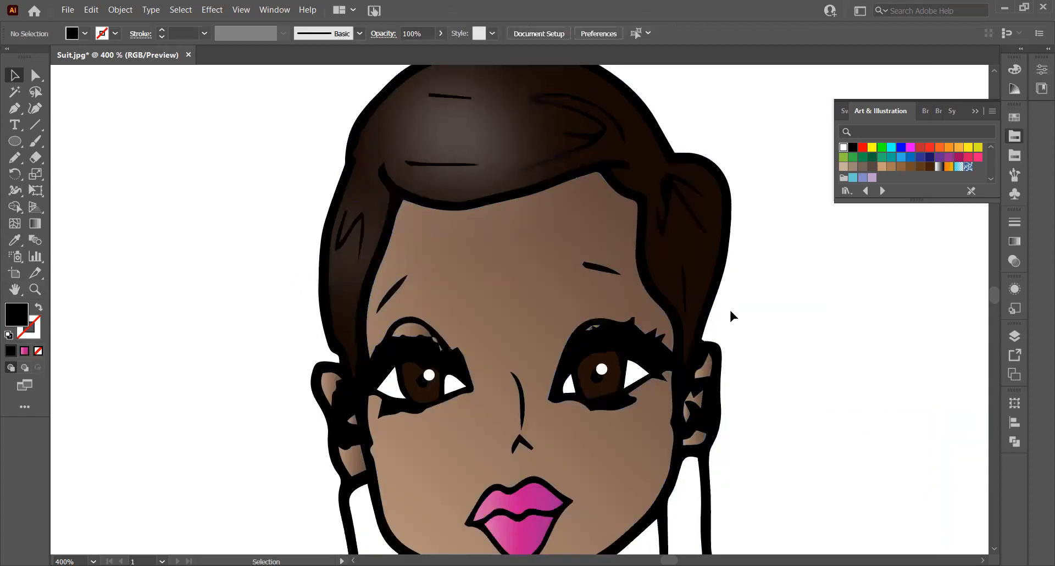
pyautogui.moveTo(468, 181); pyautogui.dragTo(471, 180)
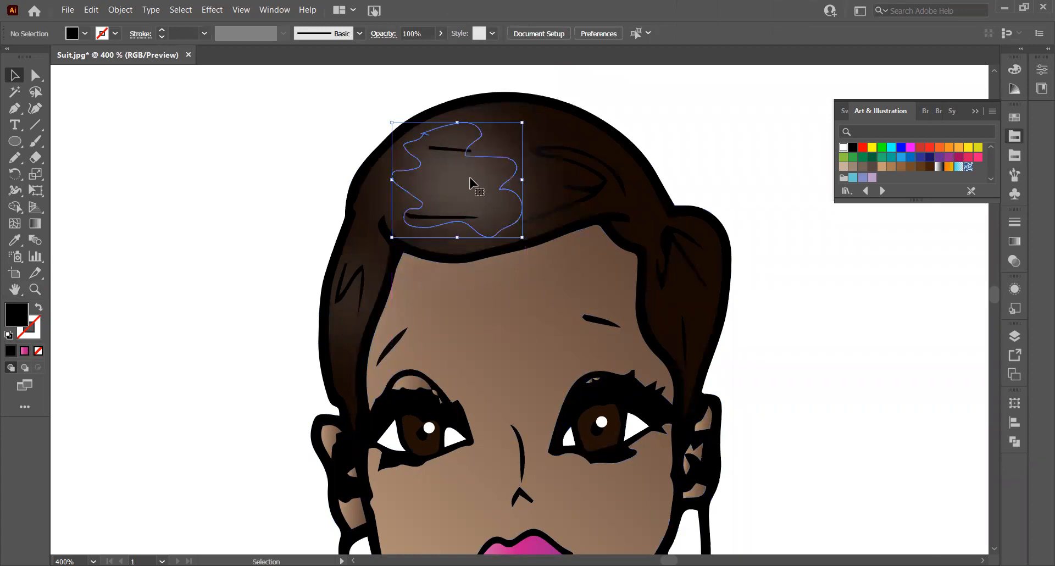
pyautogui.click(835, 294)
# Step: Fill both white earring shapes with the first gold gradient from the Metals swatch library and deselect them
pyautogui.scroll(-5, 573, 290)
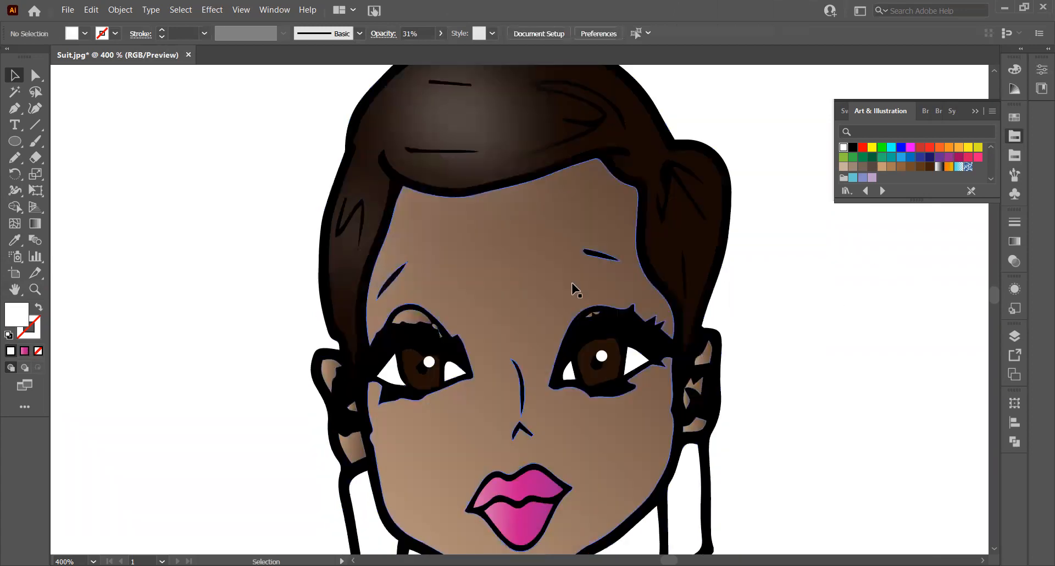
pyautogui.scroll(1, 743, 187)
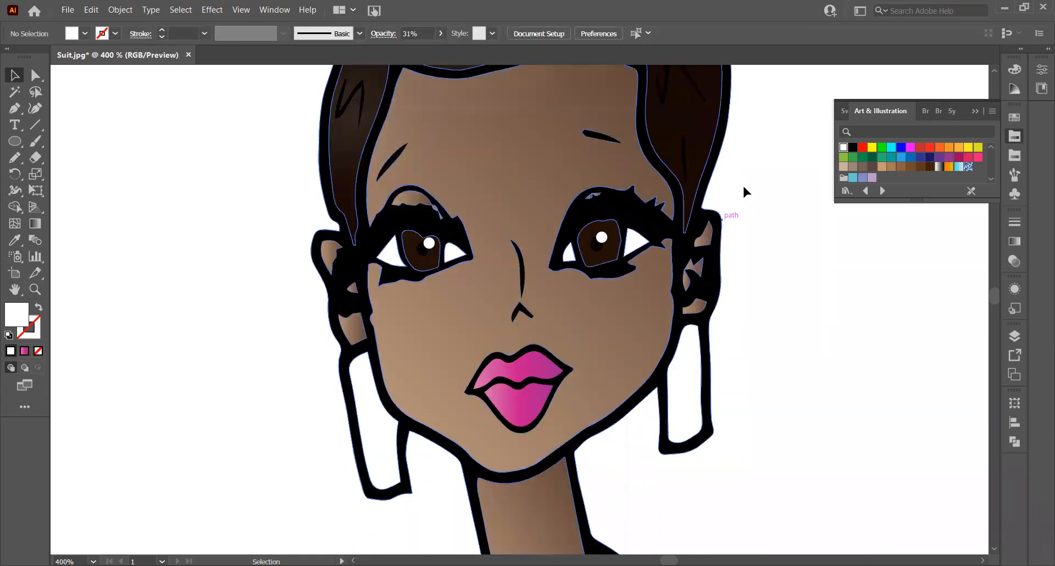
pyautogui.click(365, 411)
pyautogui.keyDown('shift'); pyautogui.click(687, 388); pyautogui.keyUp('shift')
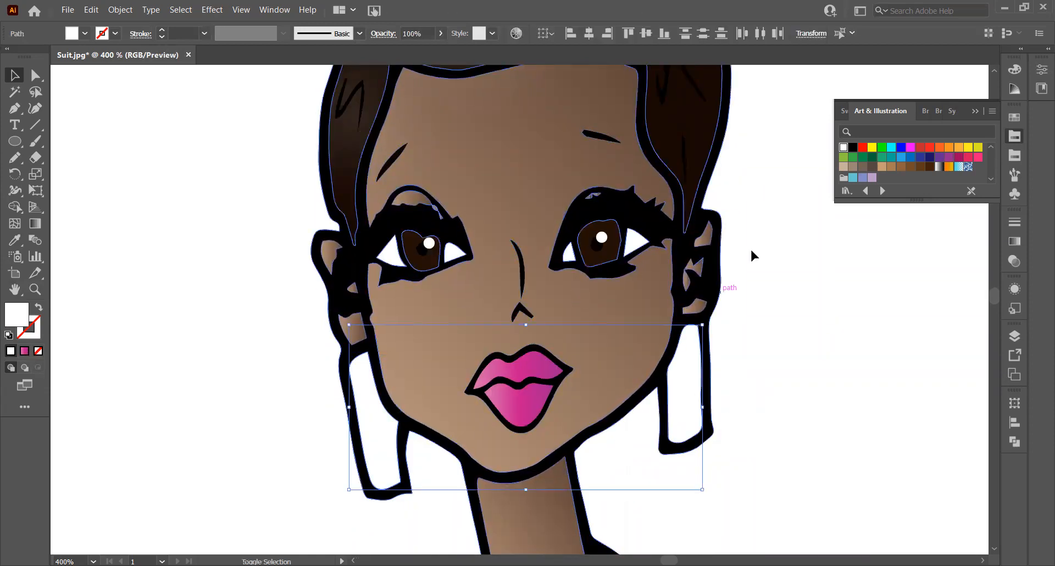
pyautogui.click(925, 110)
pyautogui.click(882, 191)
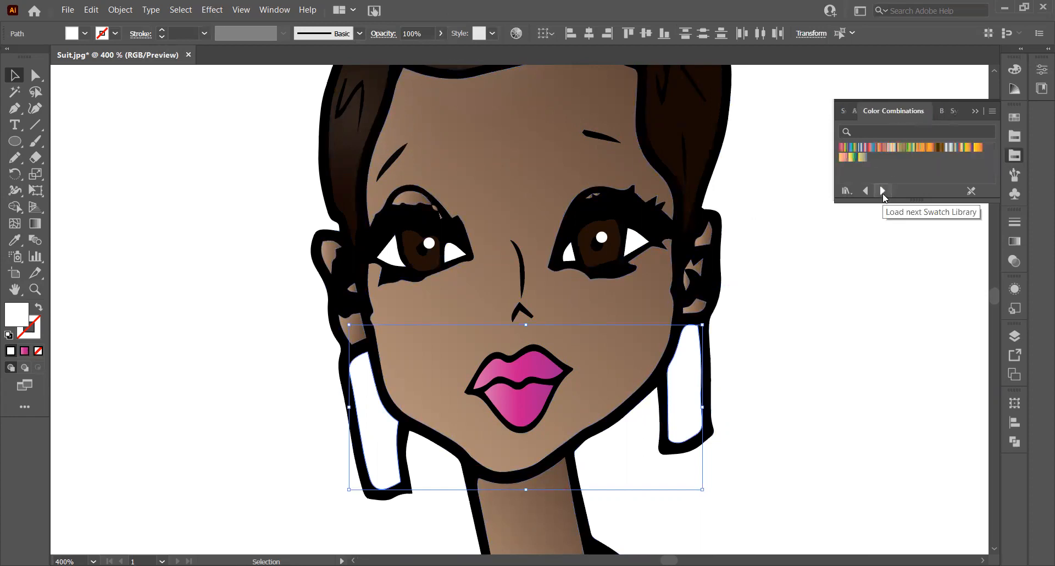
pyautogui.click(883, 191)
pyautogui.click(882, 190)
pyautogui.click(882, 190)
pyautogui.click(882, 191)
pyautogui.click(882, 190)
pyautogui.click(882, 190)
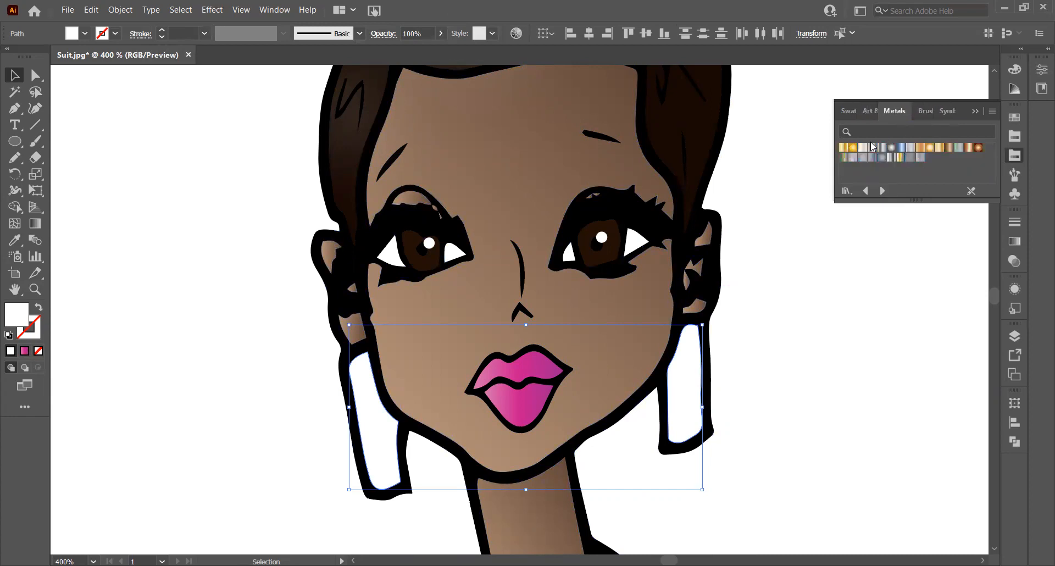
pyautogui.click(842, 148)
pyautogui.click(771, 376)
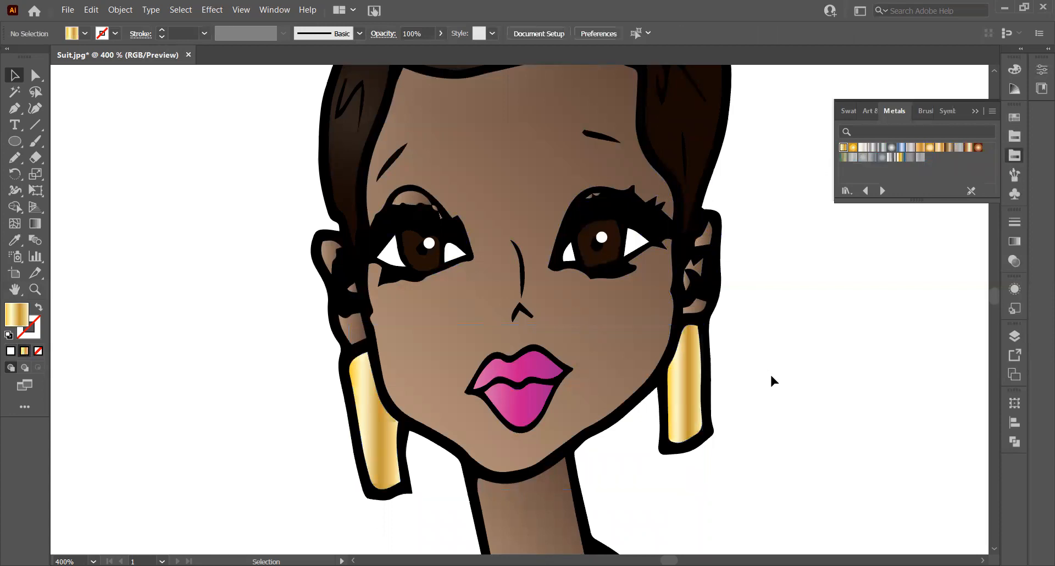
# Step: Set the teal gradient angle to 60° on the jacket sleeve of the straight right-side arm
pyautogui.scroll(-5, 771, 376)
pyautogui.scroll(-1, 771, 379)
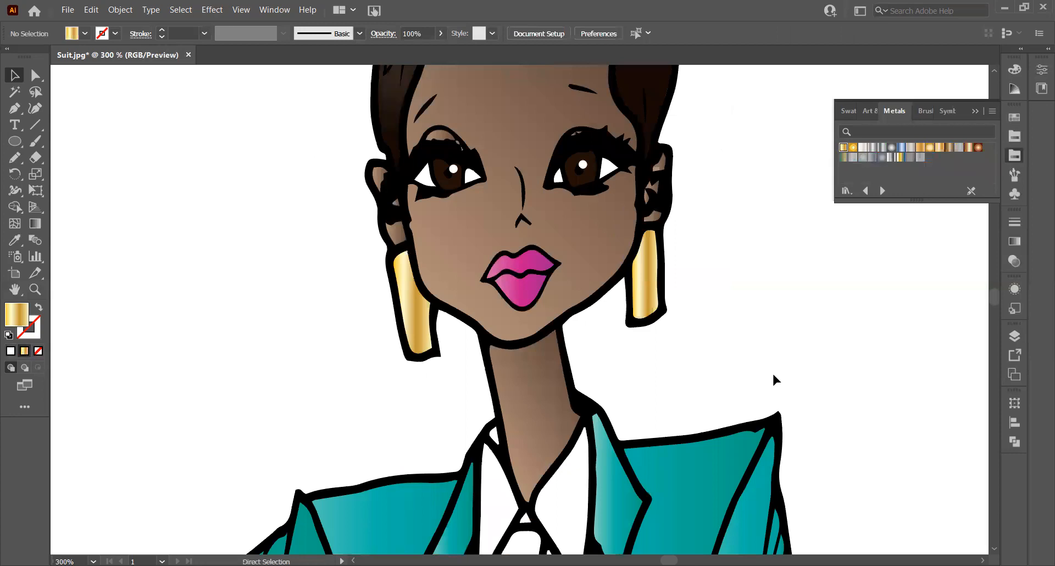
pyautogui.hotkey('ctrl', '0')
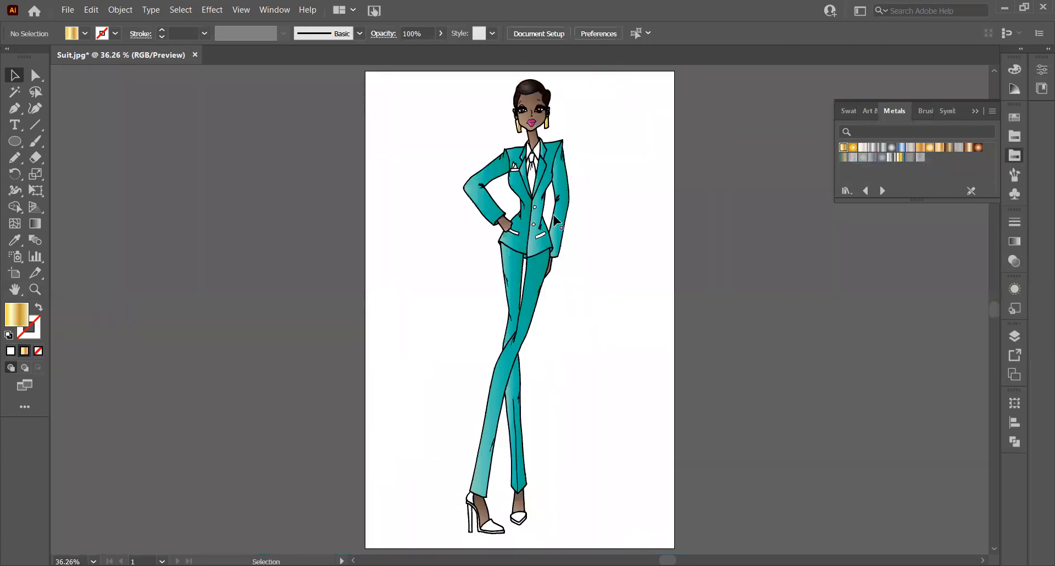
pyautogui.click(34, 289)
pyautogui.scroll(3, 534, 181)
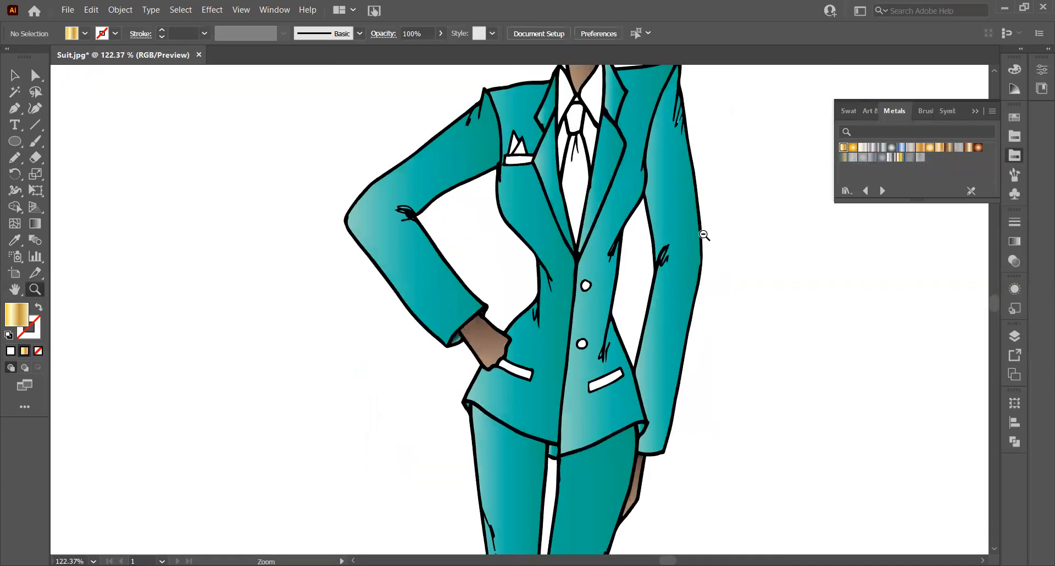
pyautogui.scroll(-1, 661, 220)
pyautogui.scroll(1, 661, 220)
pyautogui.scroll(3, 683, 236)
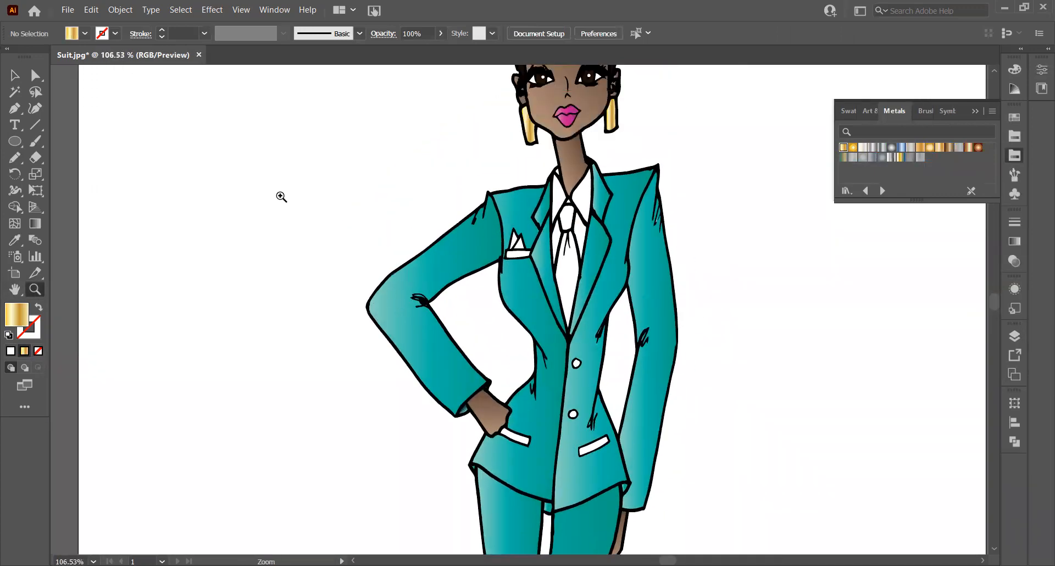
pyautogui.click(11, 75)
pyautogui.click(648, 278)
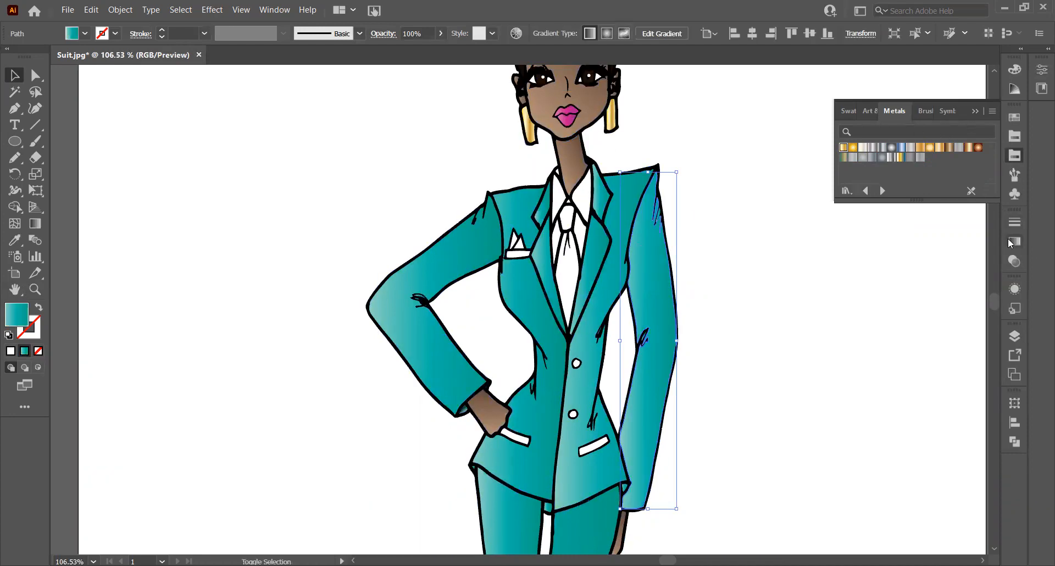
pyautogui.click(975, 111)
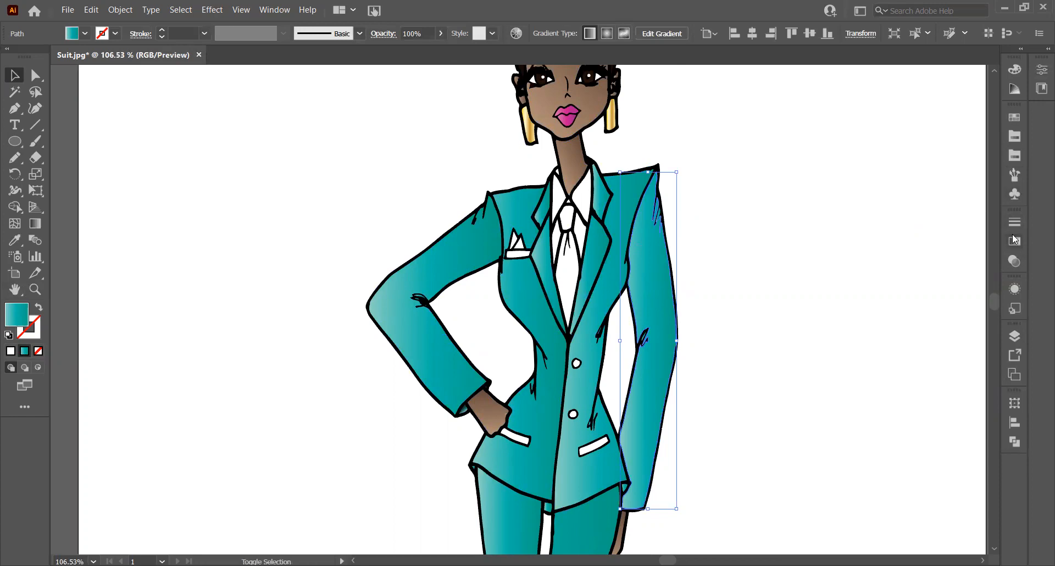
pyautogui.click(1015, 240)
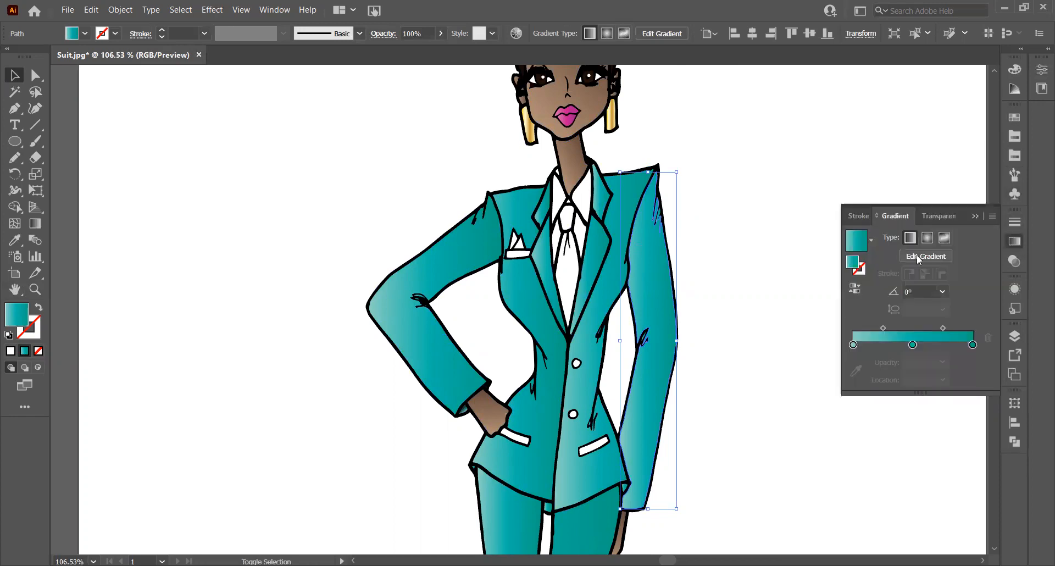
pyautogui.click(940, 292)
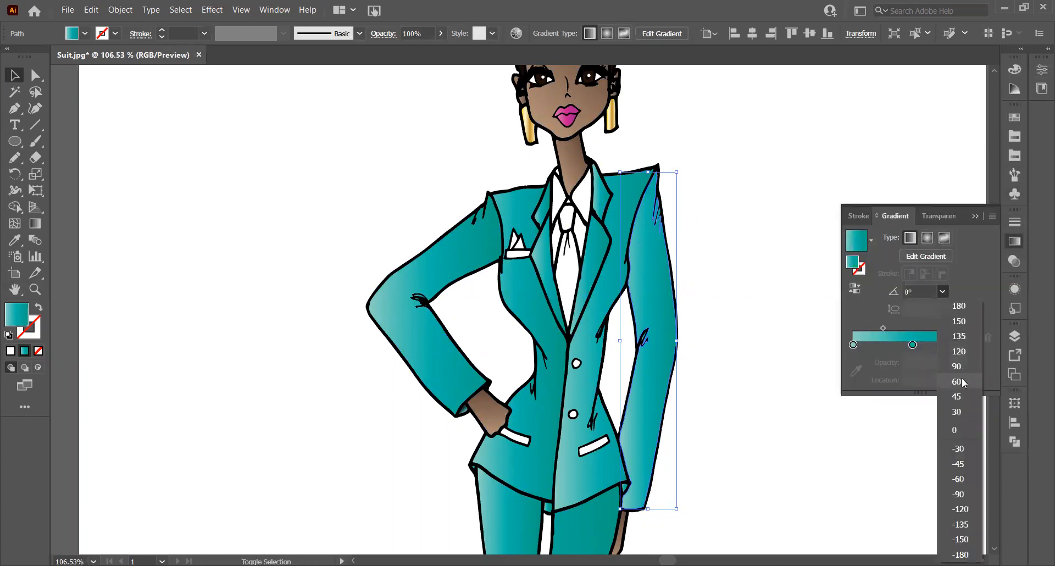
pyautogui.click(957, 381)
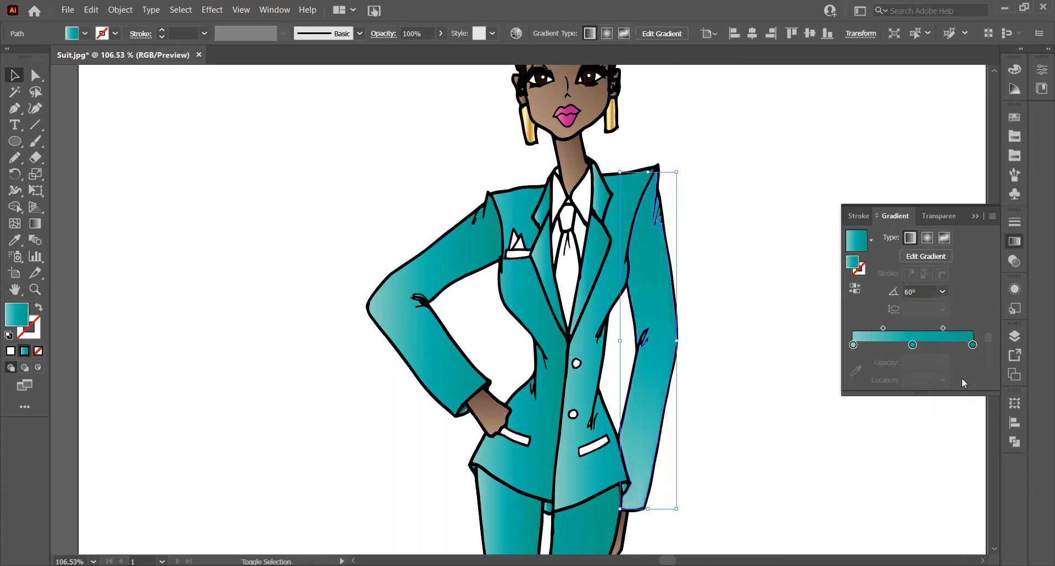
# Step: Set the teal gradient angle to 60° on the jacket's right front panel and deselect it
pyautogui.click(616, 206)
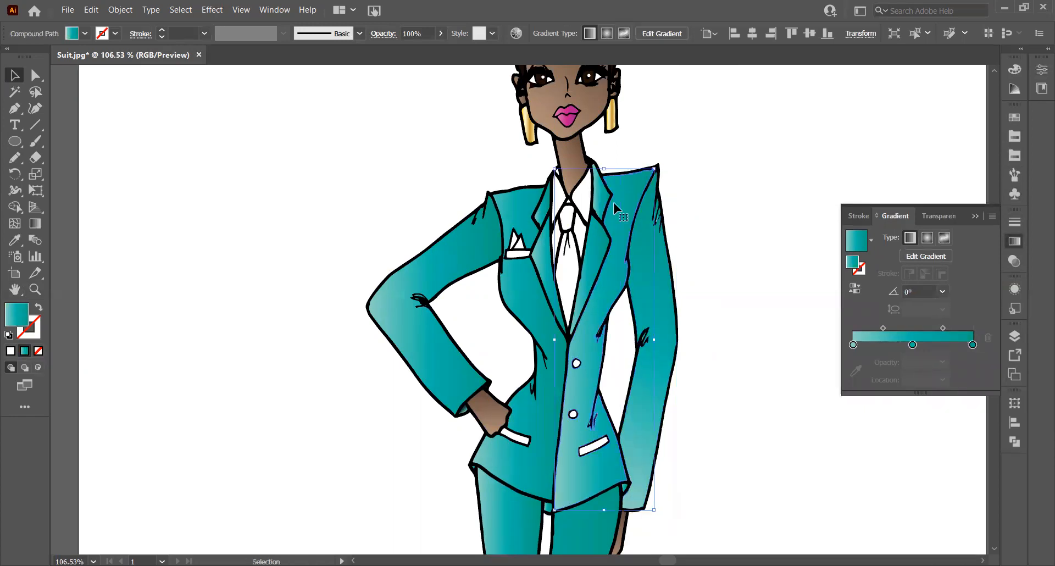
pyautogui.click(942, 291)
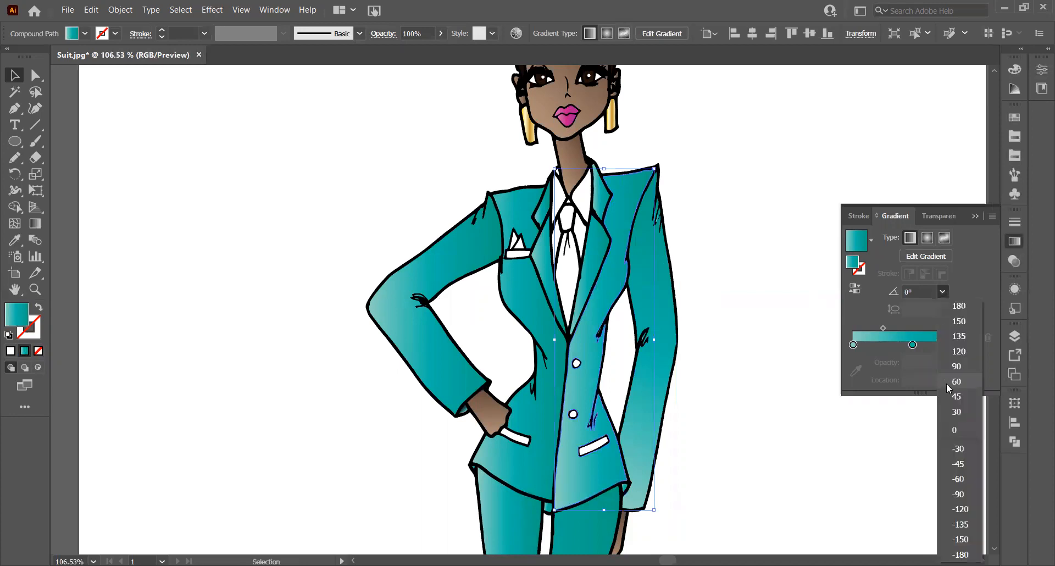
pyautogui.click(956, 382)
pyautogui.click(688, 182)
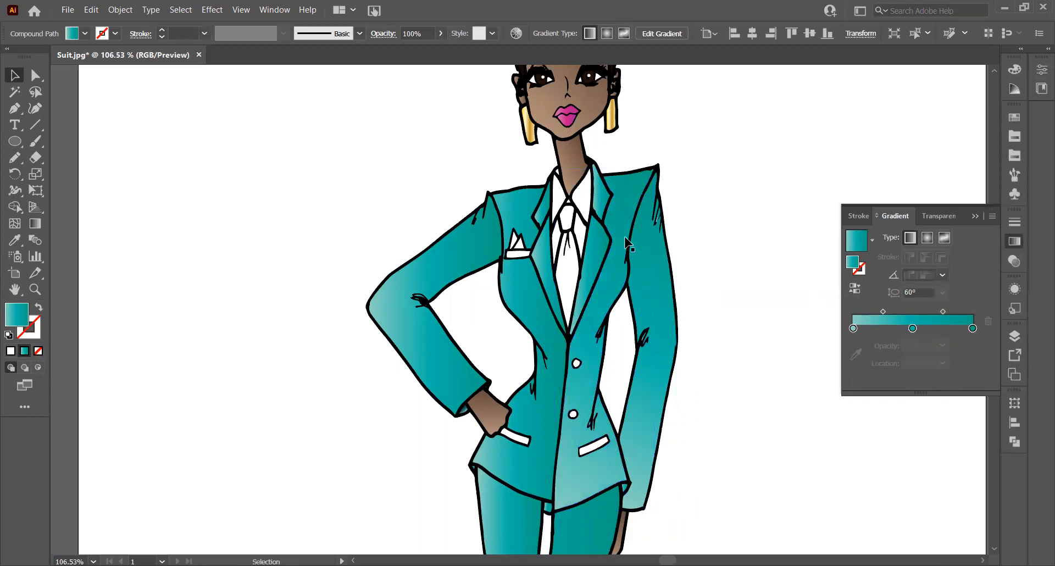
# Step: Try gradient angles of 45°, -60°, 30° and 60° on the jacket's left front panel
pyautogui.click(541, 257)
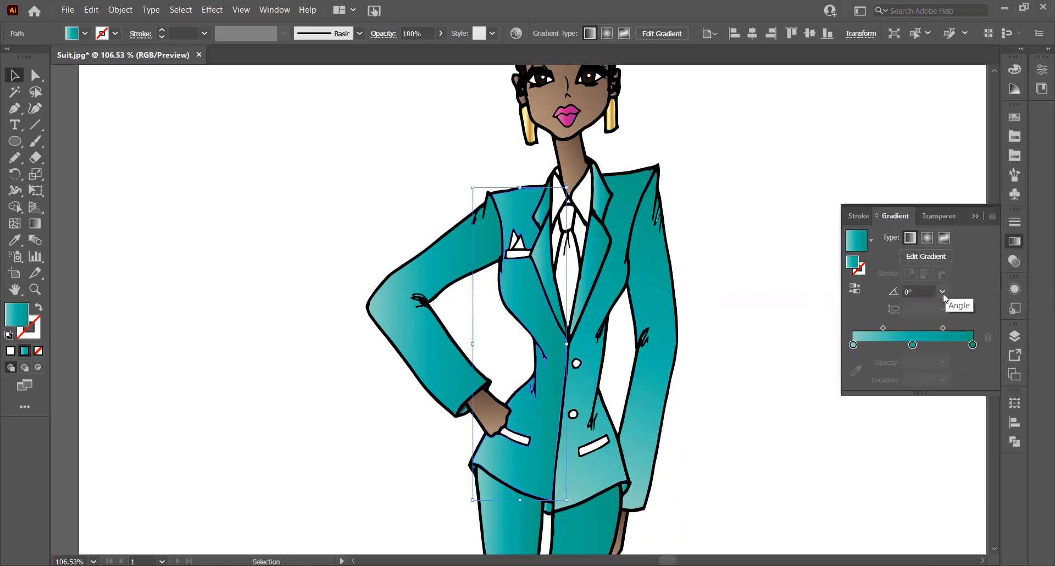
pyautogui.click(943, 292)
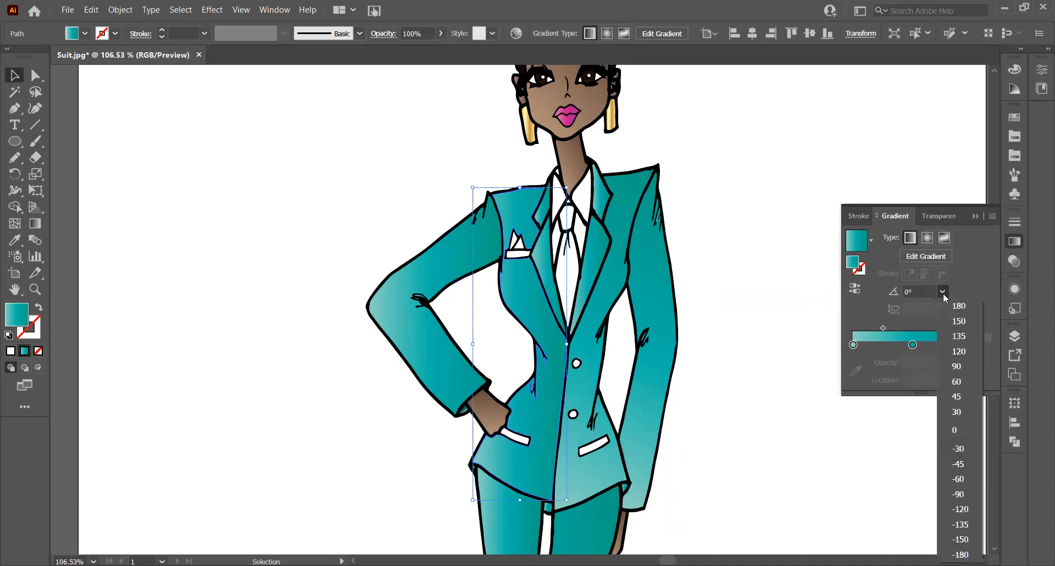
pyautogui.click(956, 395)
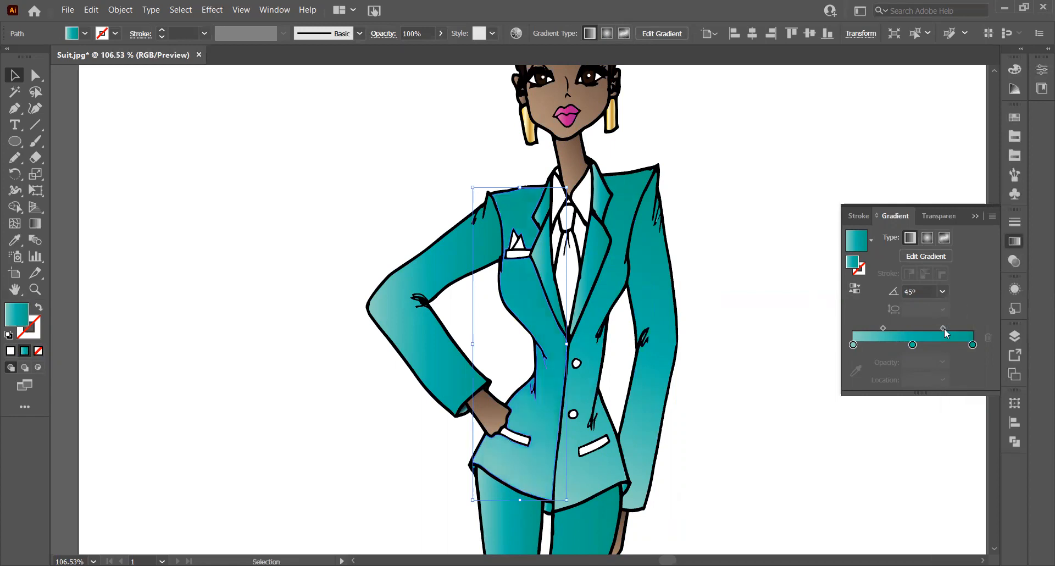
pyautogui.click(942, 292)
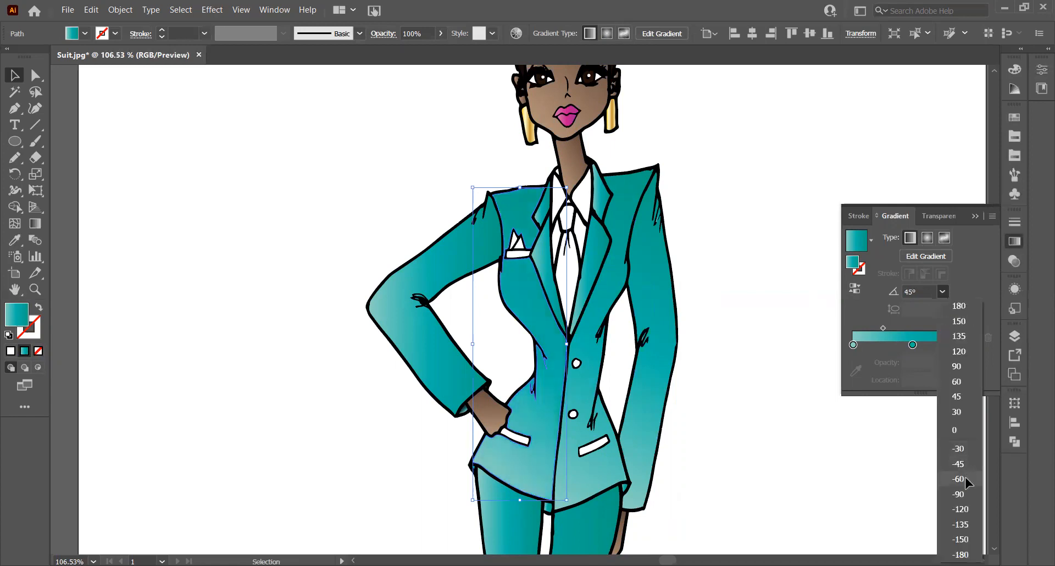
pyautogui.click(964, 477)
pyautogui.click(942, 291)
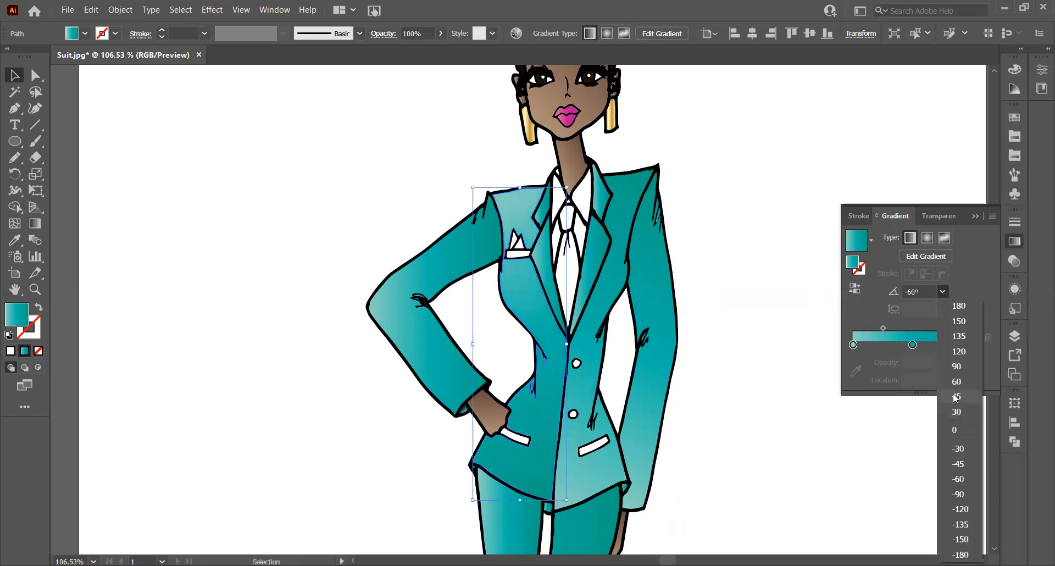
pyautogui.click(955, 396)
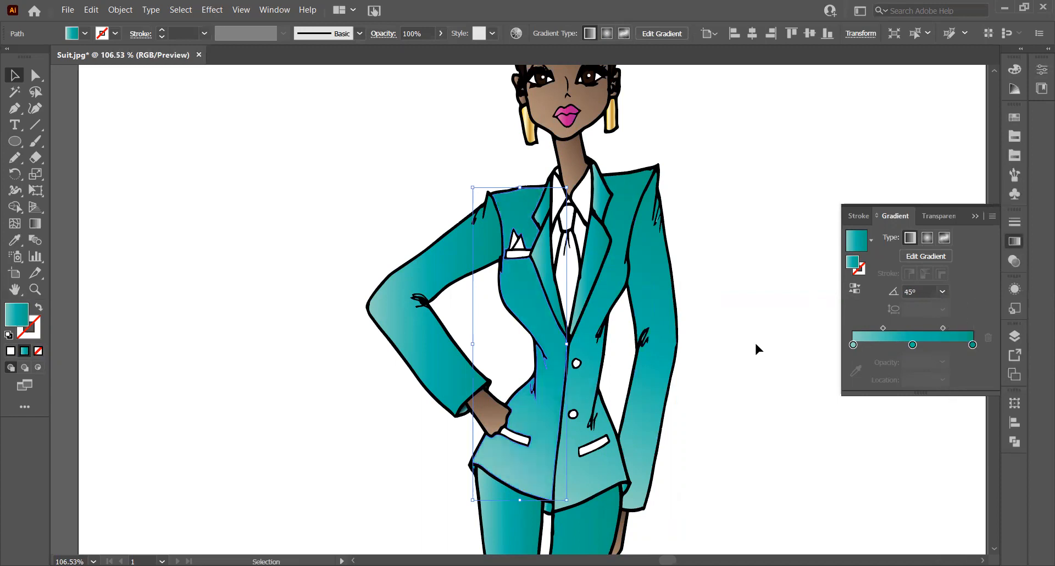
pyautogui.click(944, 291)
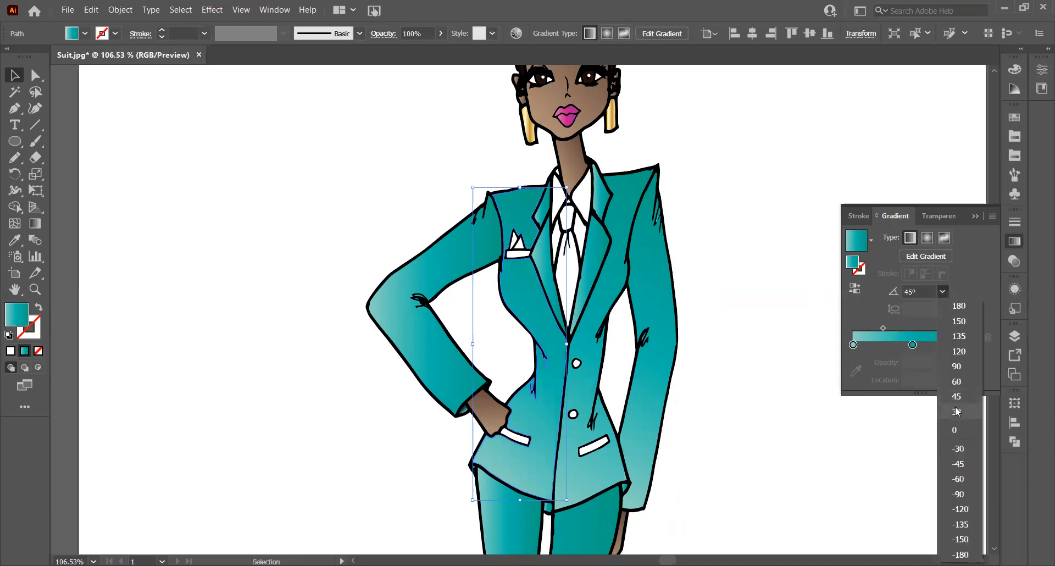
pyautogui.click(957, 412)
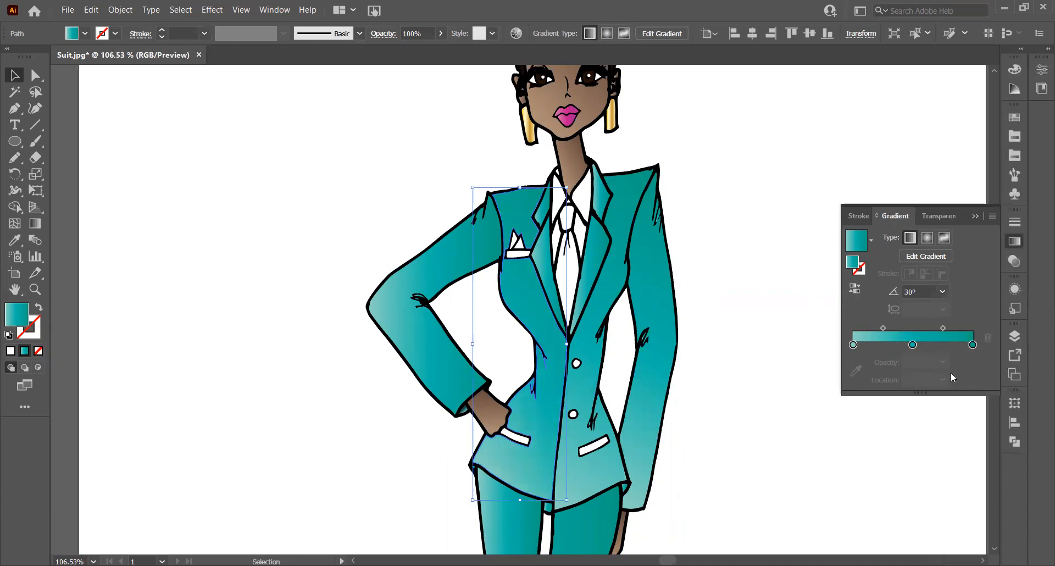
pyautogui.click(942, 292)
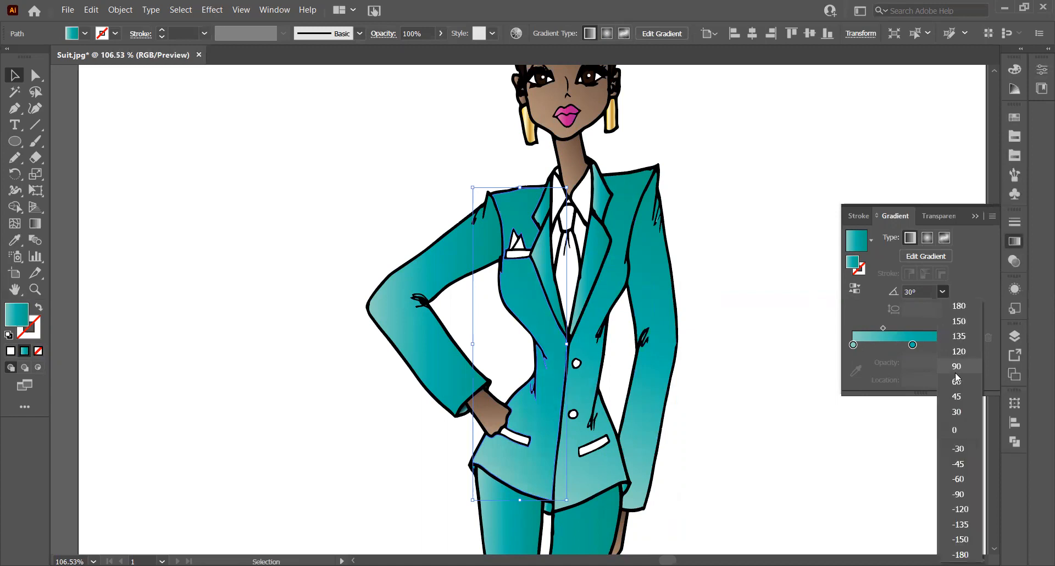
pyautogui.click(957, 381)
# Step: Test gradient angles of -60°, -45° and -30° on the jacket's left front panel, reset it to 0° and deselect it
pyautogui.click(941, 292)
pyautogui.click(962, 481)
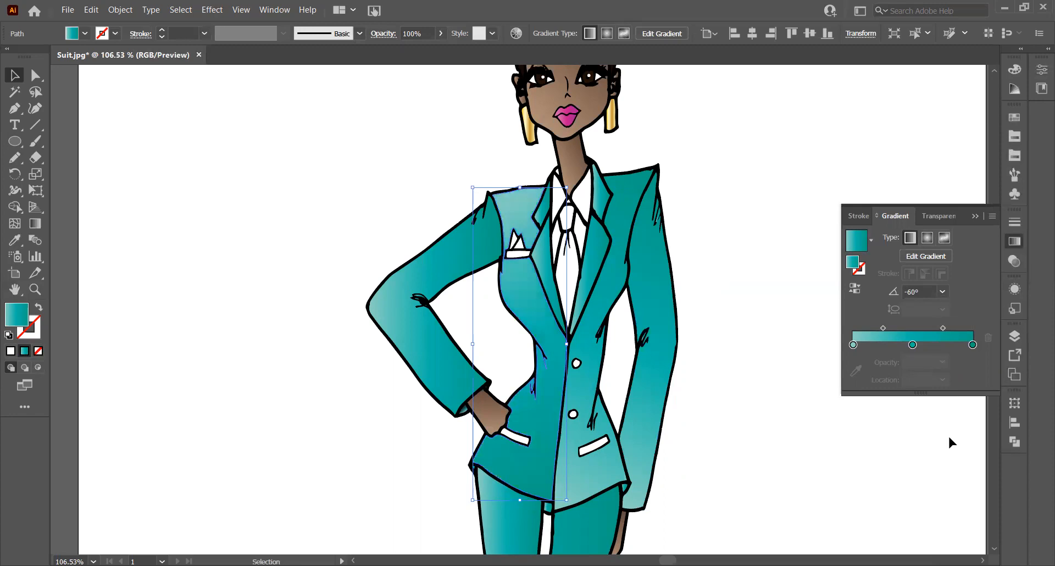
pyautogui.click(942, 292)
pyautogui.click(958, 465)
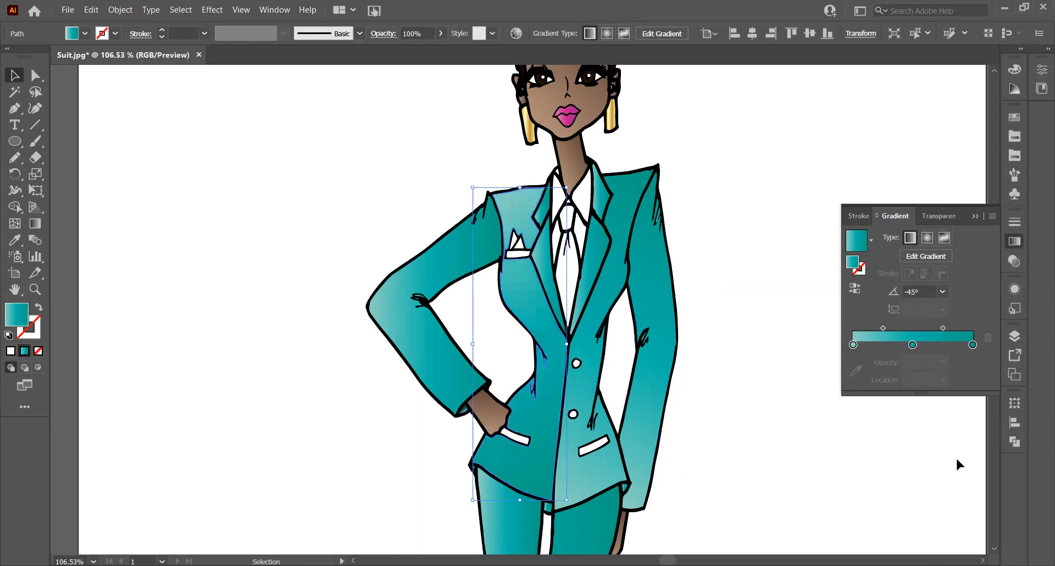
pyautogui.click(944, 291)
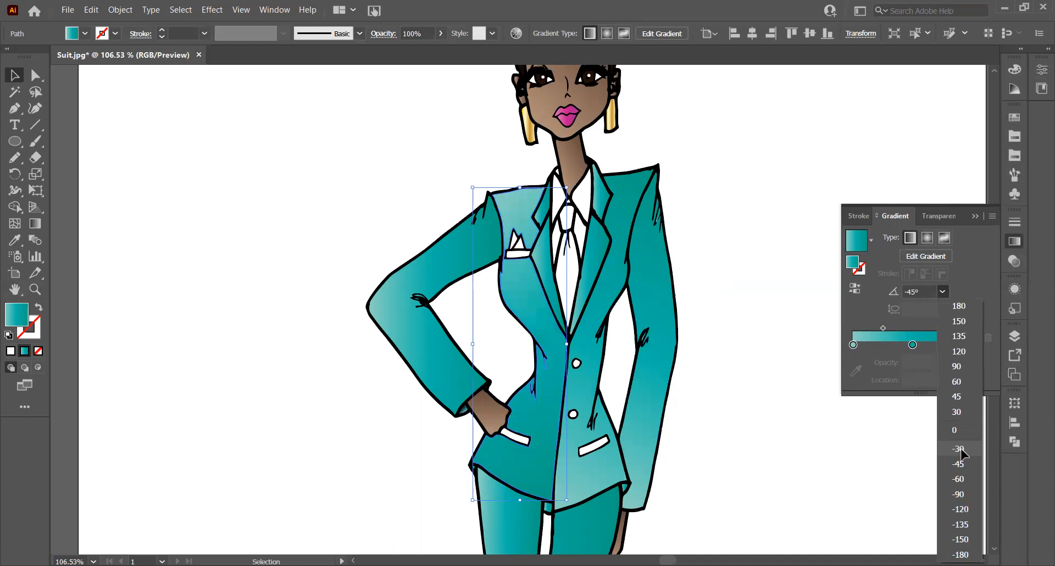
pyautogui.click(961, 448)
pyautogui.click(942, 292)
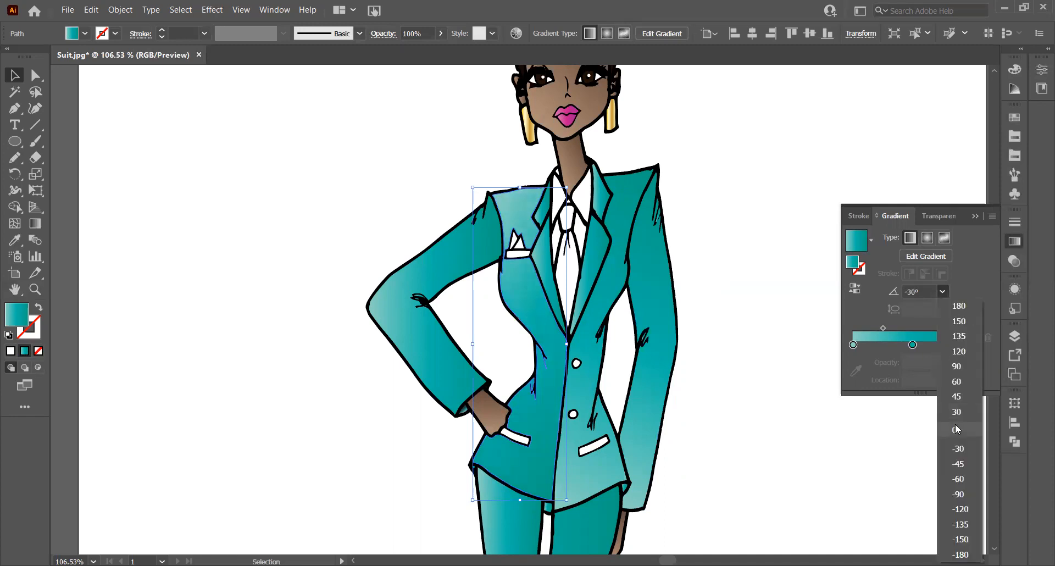
pyautogui.click(955, 428)
pyautogui.click(740, 199)
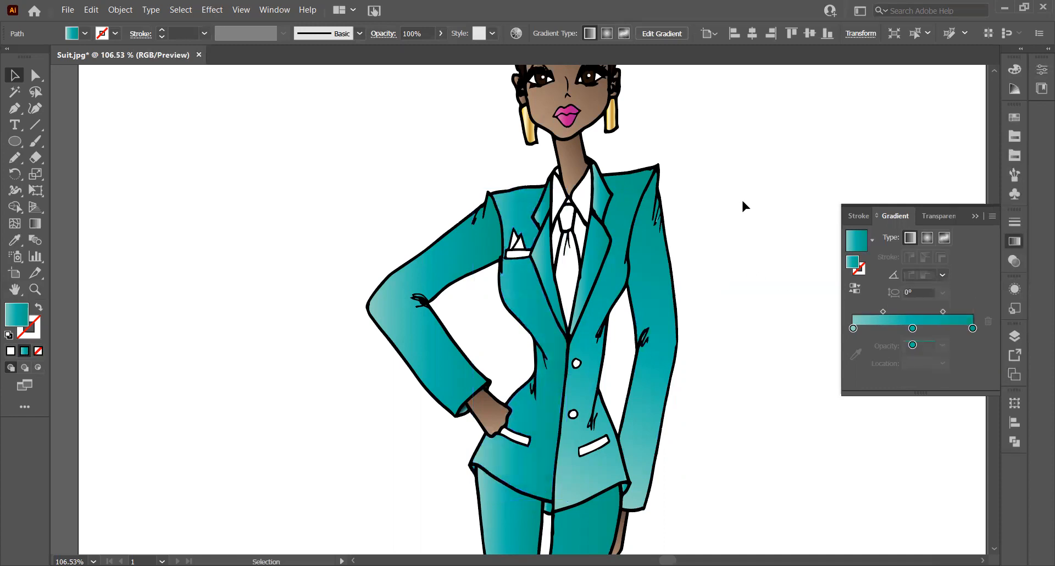
# Step: Set the teal gradient angle to -45° on the jacket sleeve of the bent left-side arm and deselect it
pyautogui.scroll(-1, 773, 232)
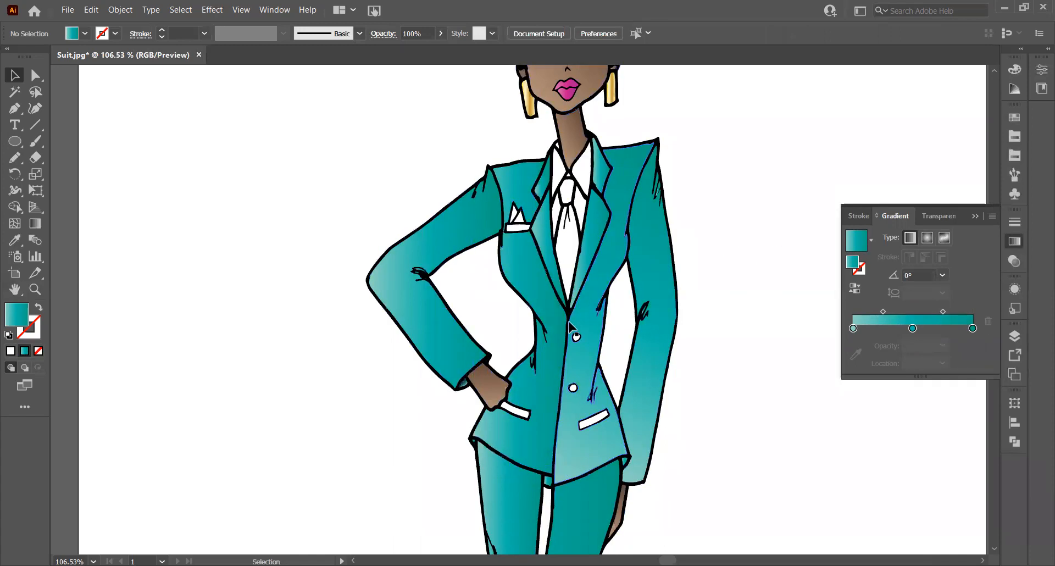
pyautogui.click(444, 234)
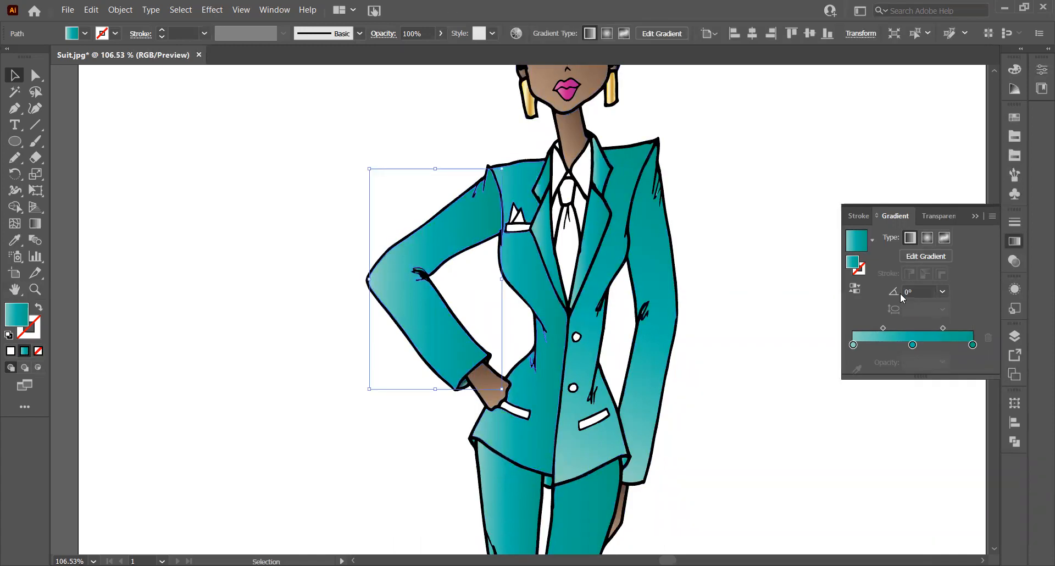
pyautogui.click(943, 292)
pyautogui.click(956, 465)
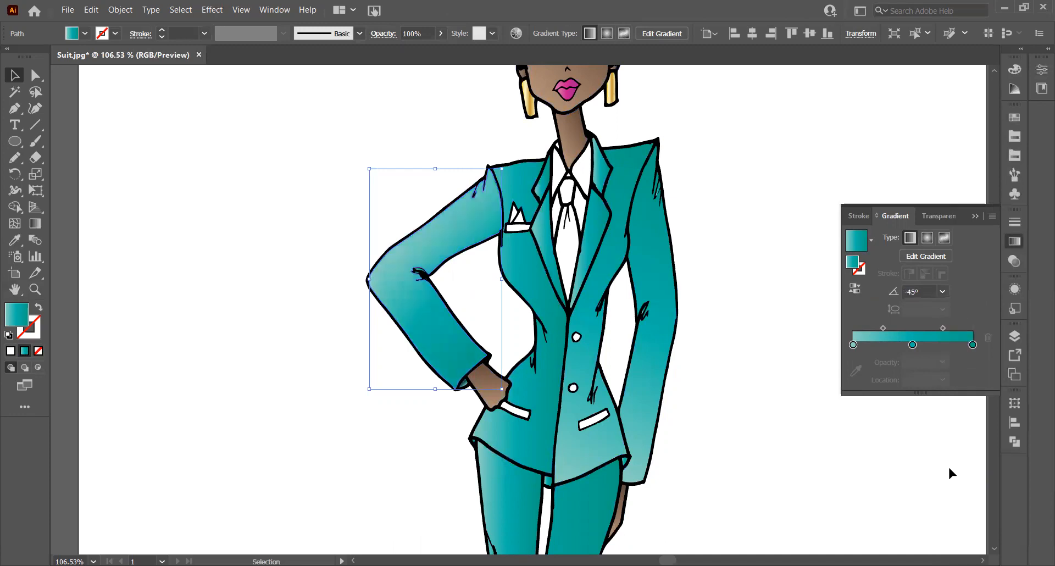
pyautogui.click(794, 193)
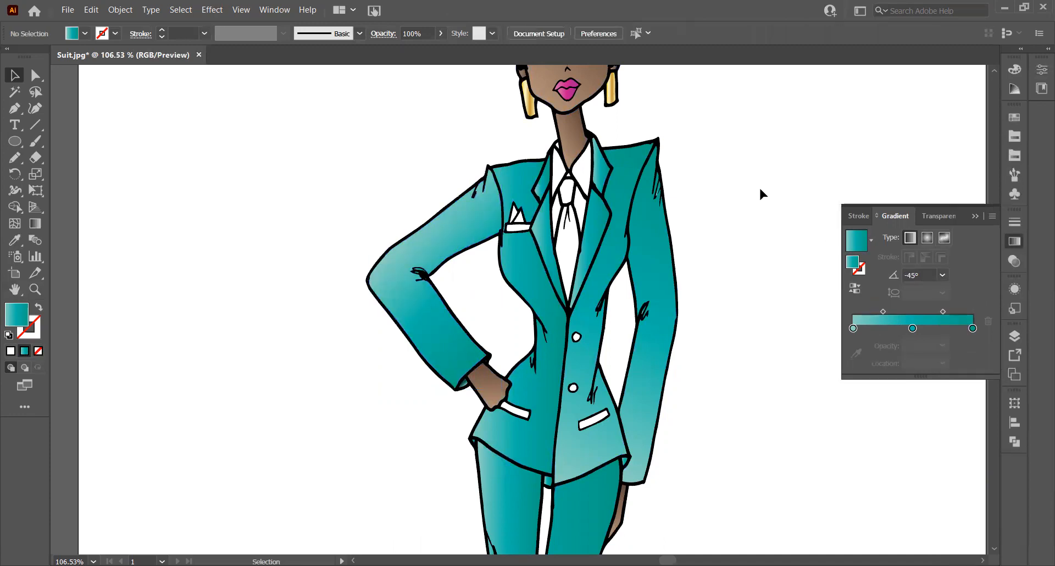
# Step: Try gradient angles of 30°, 0°, -60° and 60° on the jacket's right front panel
pyautogui.scroll(-3, 758, 197)
pyautogui.click(609, 229)
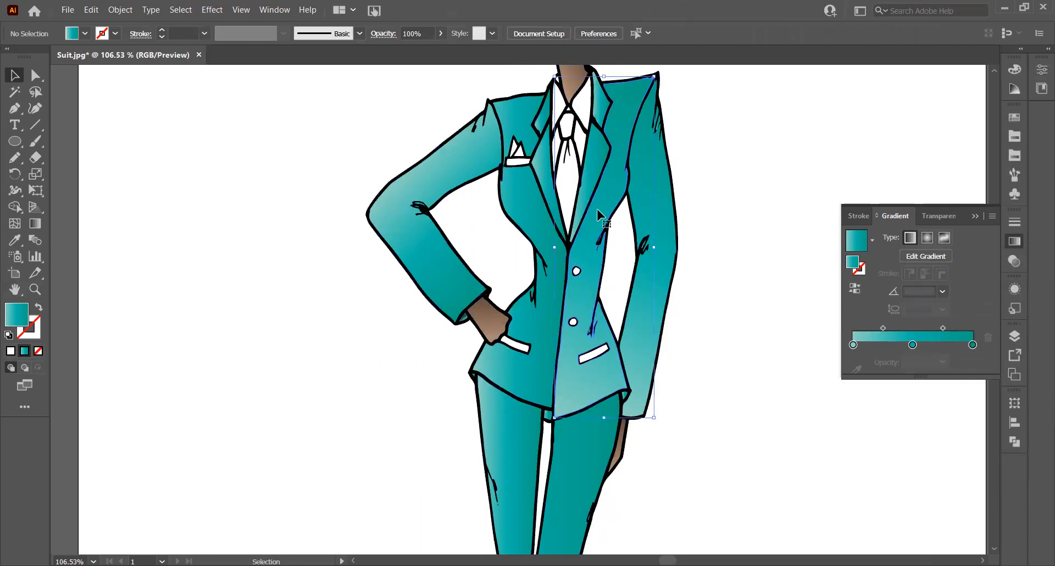
pyautogui.click(943, 292)
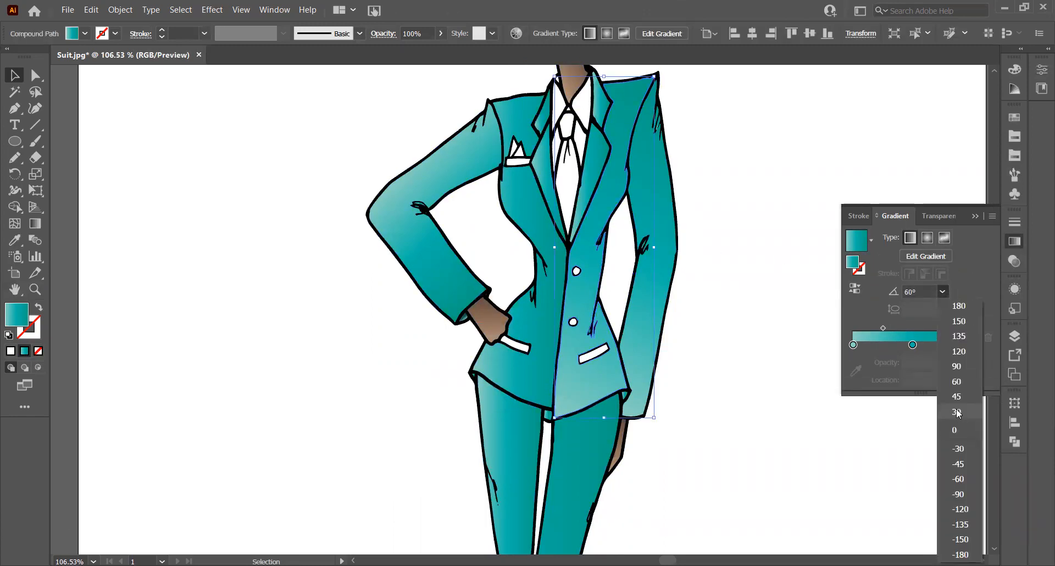
pyautogui.click(957, 412)
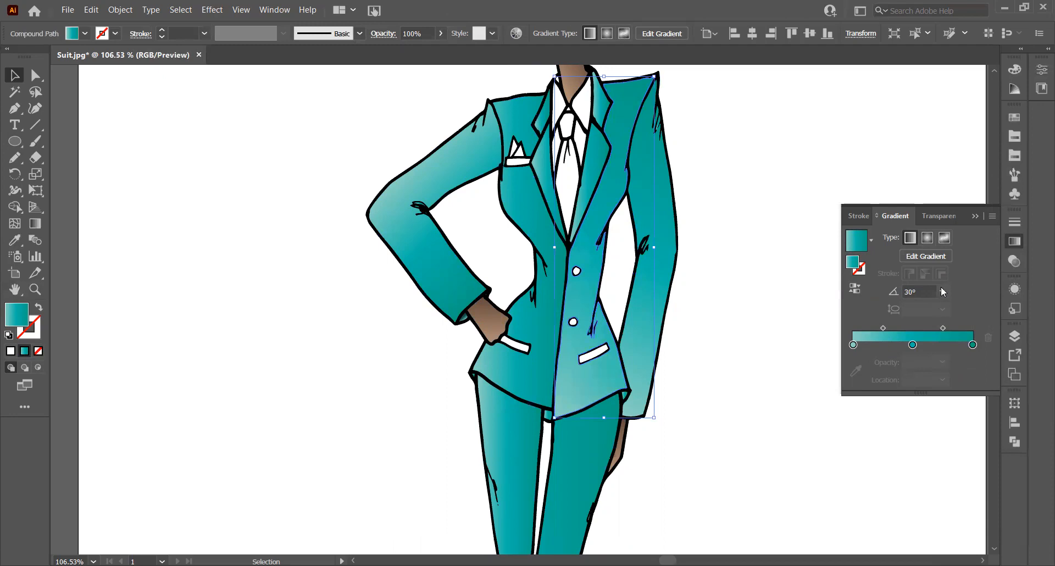
pyautogui.click(942, 291)
pyautogui.click(956, 430)
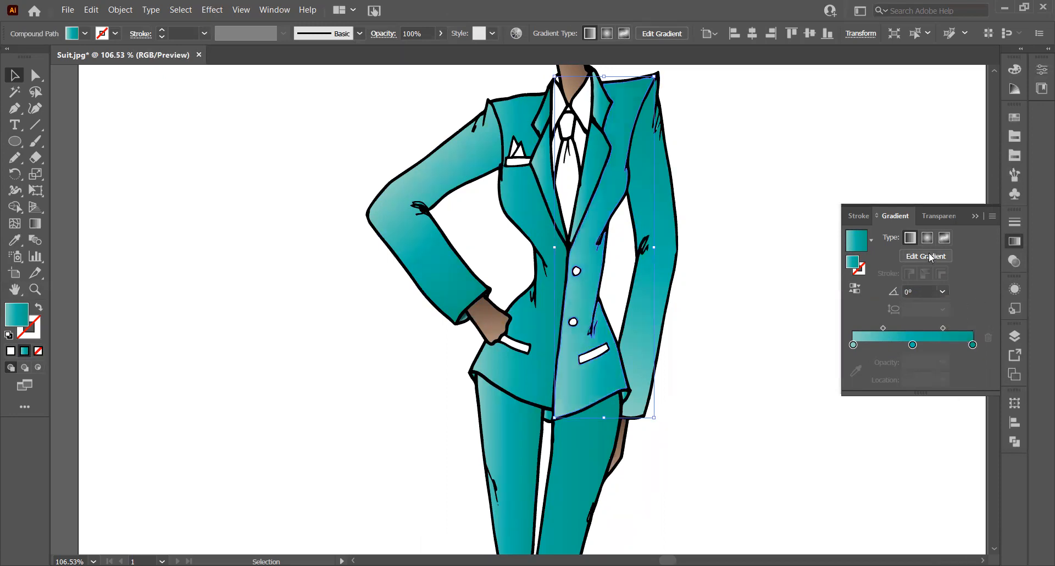
pyautogui.click(942, 291)
pyautogui.click(954, 482)
pyautogui.click(941, 292)
pyautogui.click(951, 382)
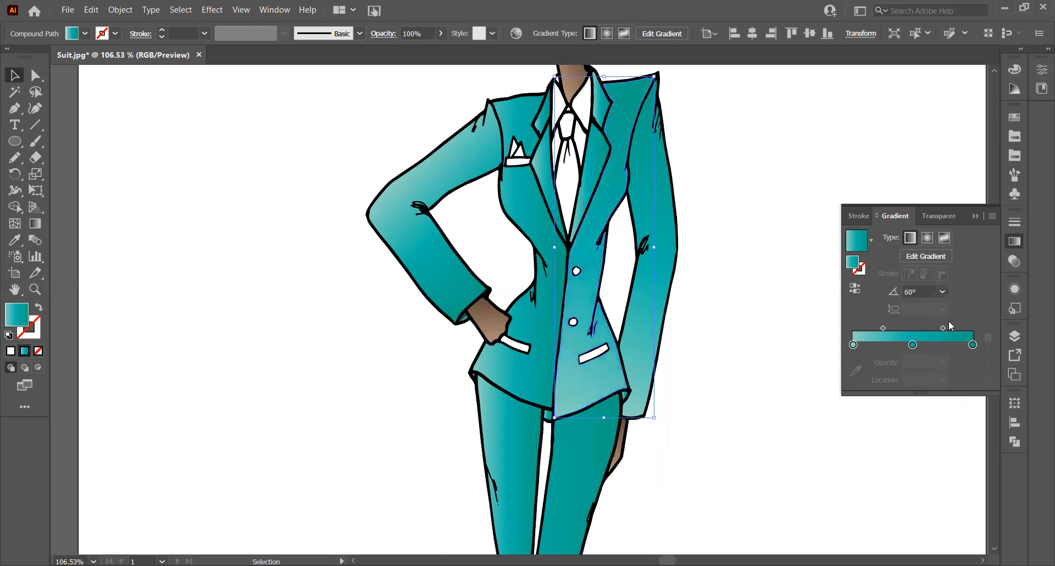
# Step: Set the teal gradient angle to 30° on the jacket's right front panel and deselect it
pyautogui.click(944, 290)
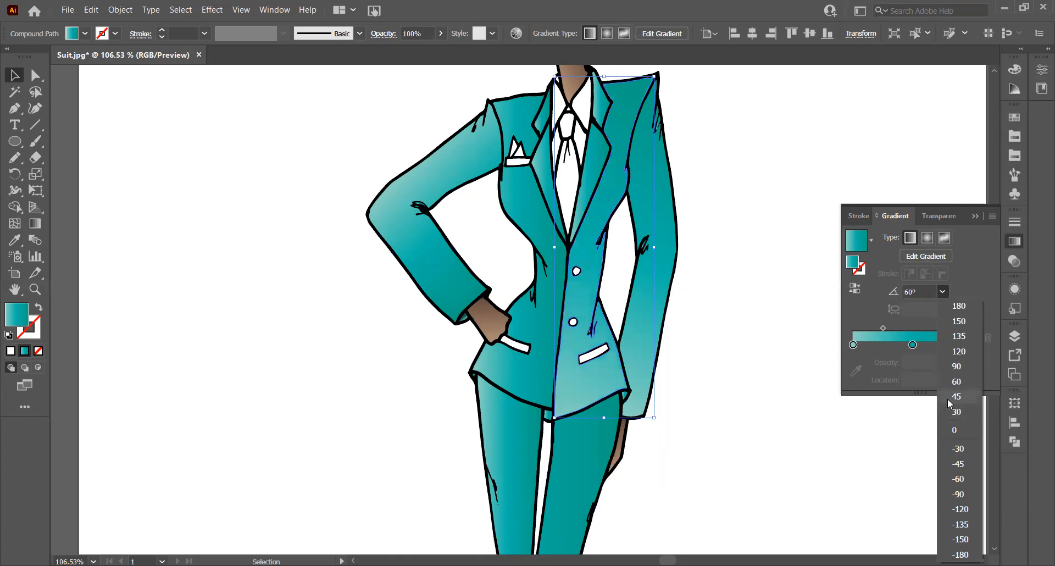
pyautogui.click(948, 398)
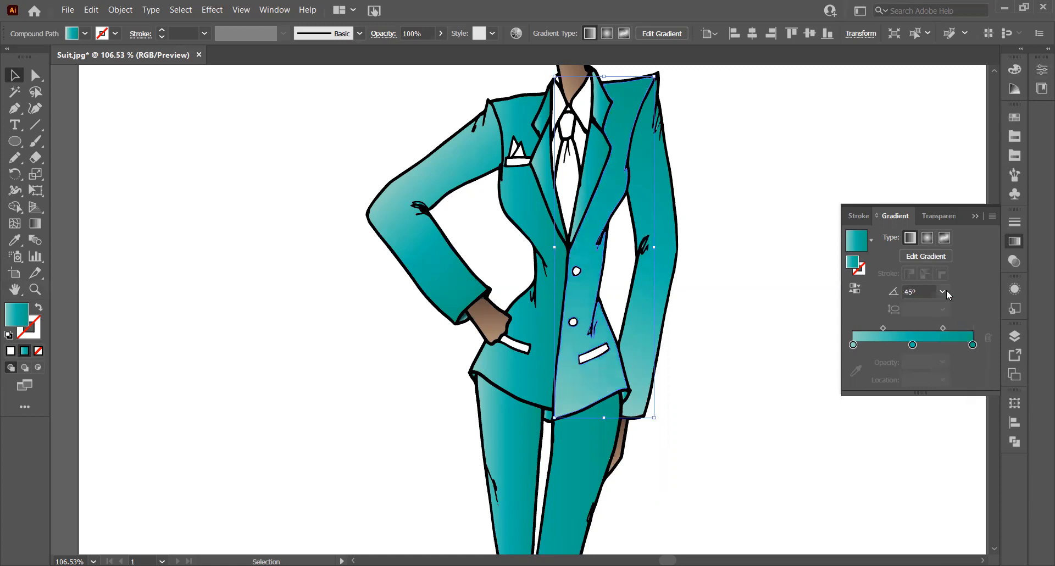
pyautogui.click(955, 407)
pyautogui.click(743, 247)
# Step: Set the teal gradient angle to 45° on the front trouser leg that crosses over the other one
pyautogui.scroll(3, 744, 260)
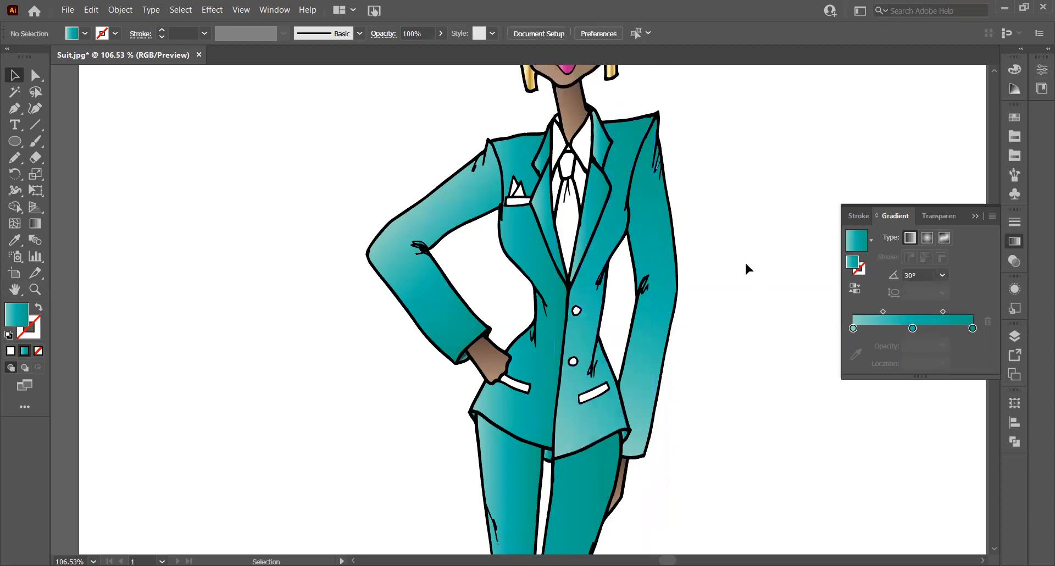
pyautogui.scroll(-5, 747, 263)
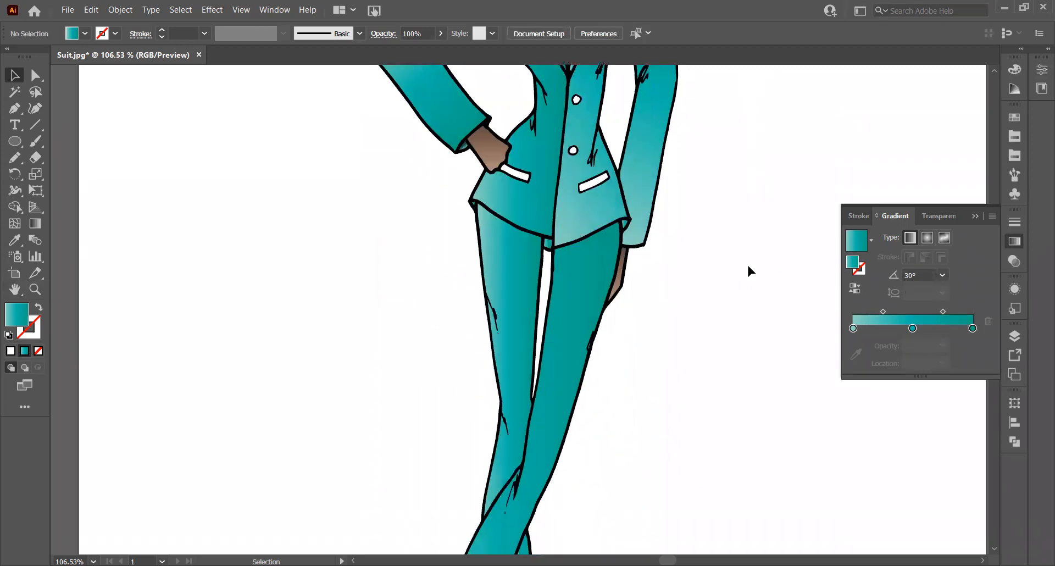
pyautogui.click(596, 249)
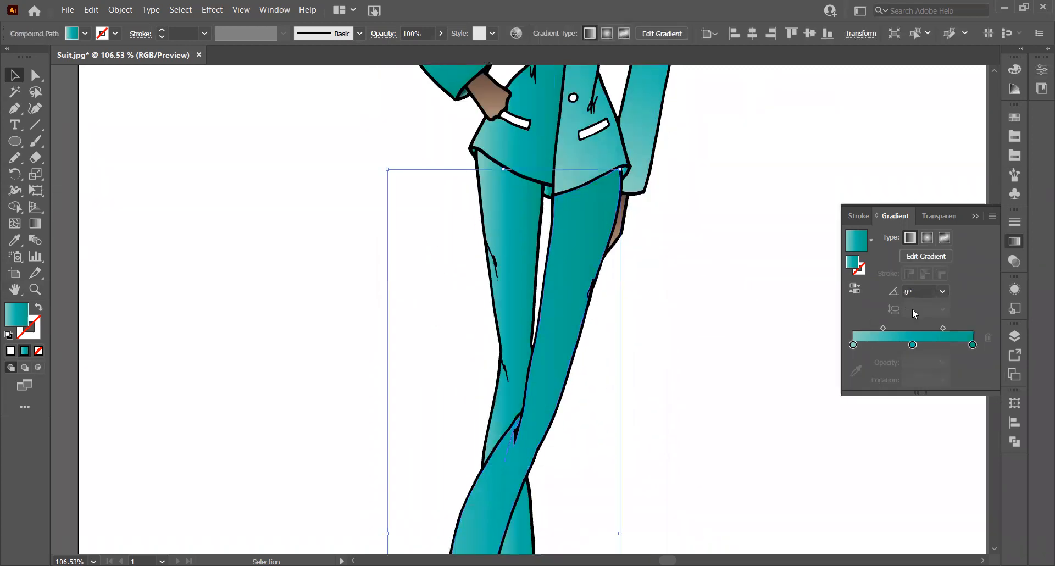
pyautogui.click(942, 291)
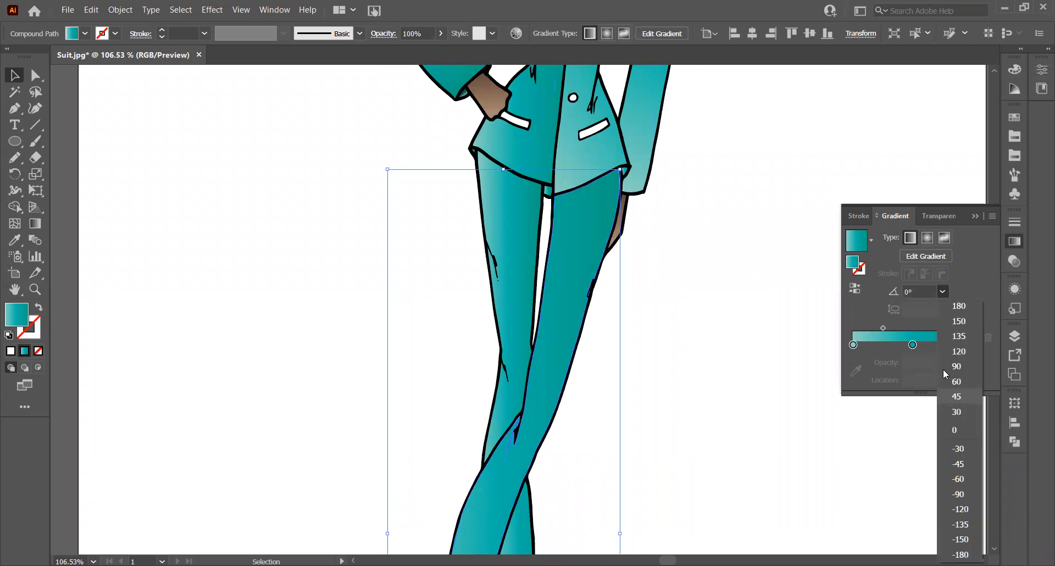
pyautogui.click(956, 397)
pyautogui.scroll(-2, 702, 355)
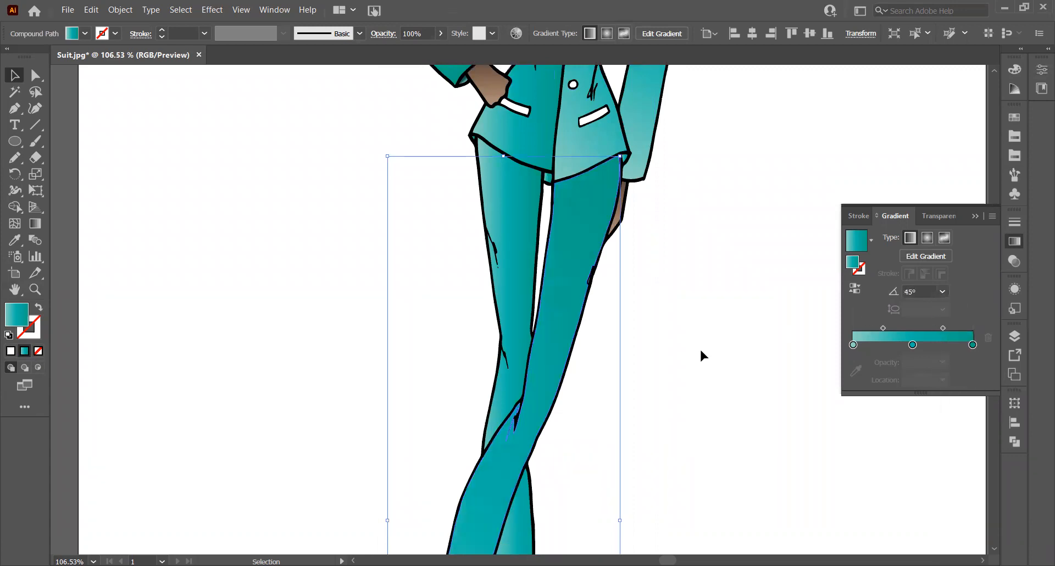
pyautogui.click(944, 291)
# Step: Set the teal gradient angle to 60° on the upper part of the rear trouser leg
pyautogui.click(506, 165)
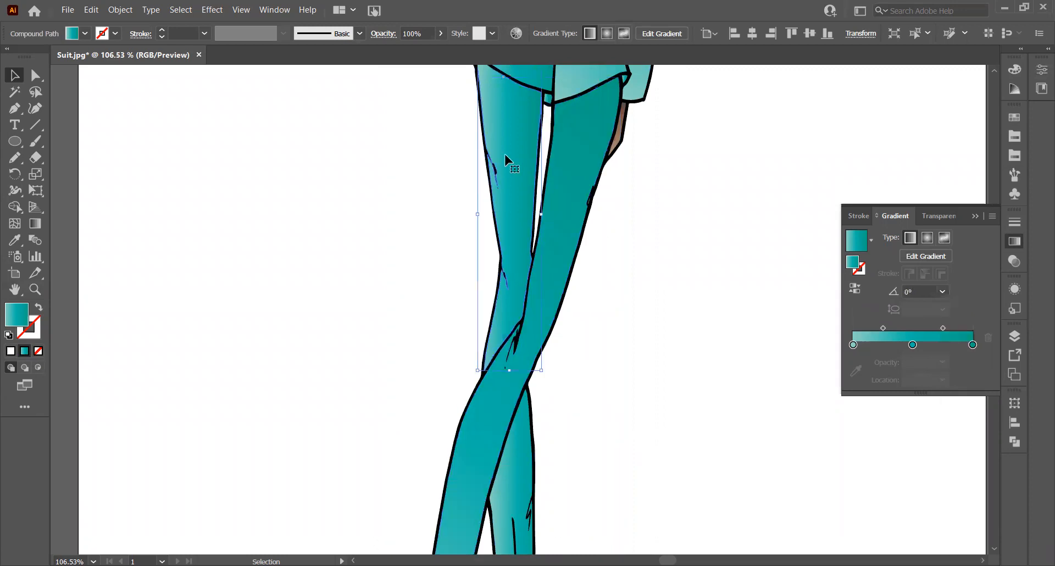
pyautogui.click(942, 292)
pyautogui.click(961, 381)
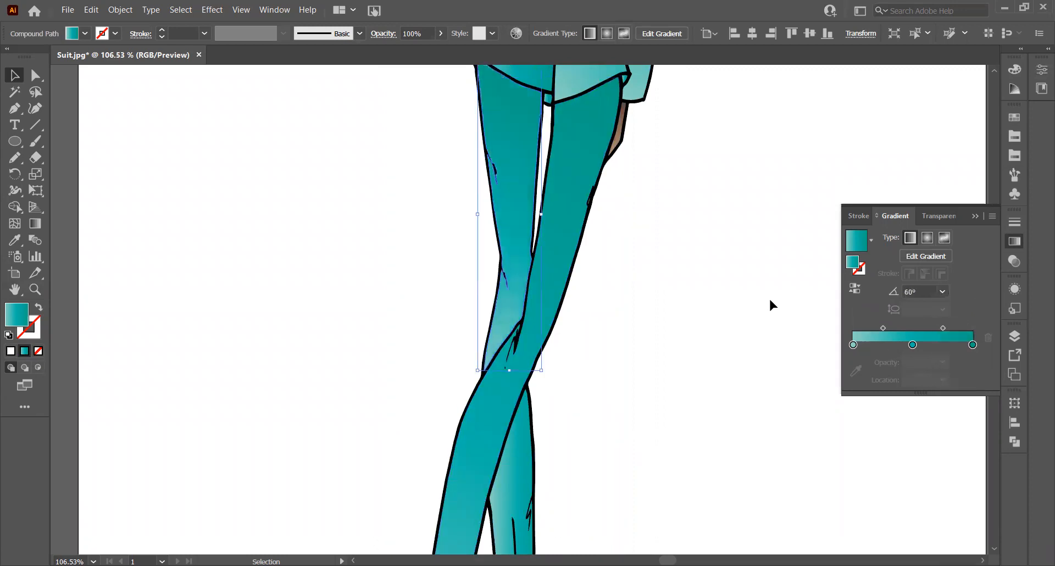
pyautogui.scroll(-3, 767, 296)
pyautogui.click(531, 369)
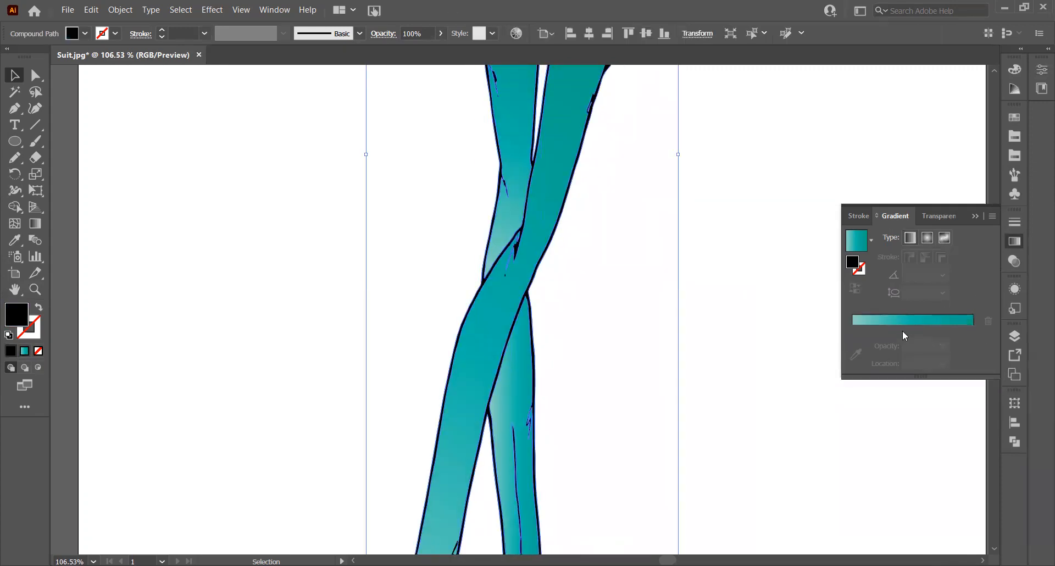
pyautogui.click(901, 333)
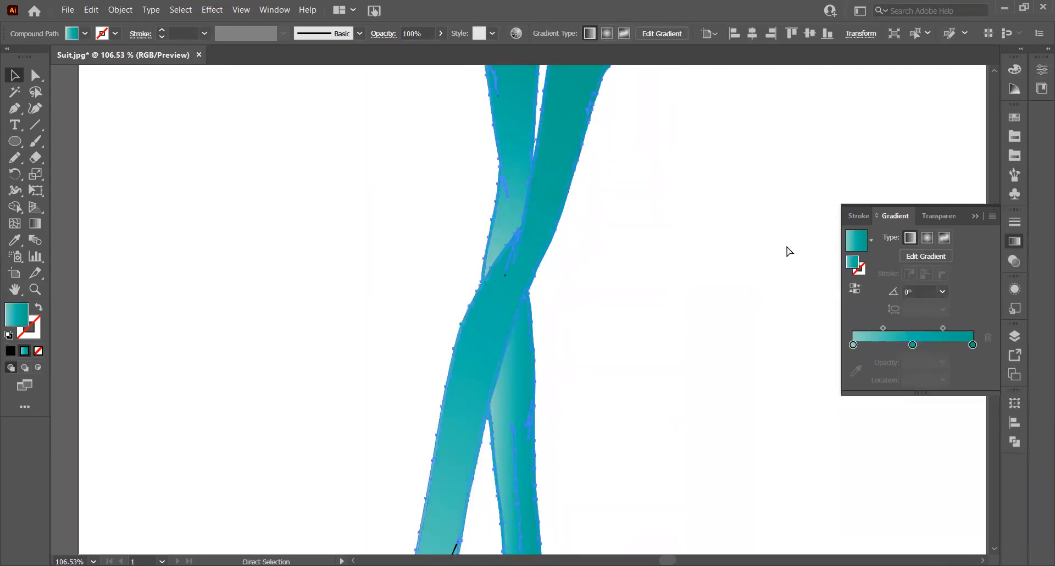
pyautogui.hotkey('ctrl', 'z')
pyautogui.click(769, 252)
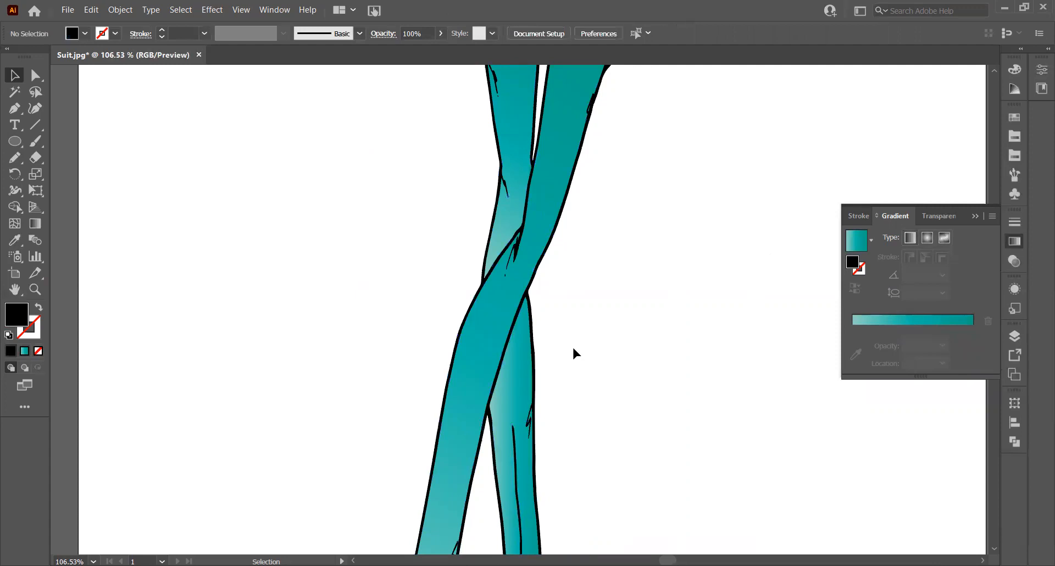
# Step: Set the teal gradient angle to 60° on the lower part of the rear trouser leg
pyautogui.click(506, 362)
pyautogui.click(943, 292)
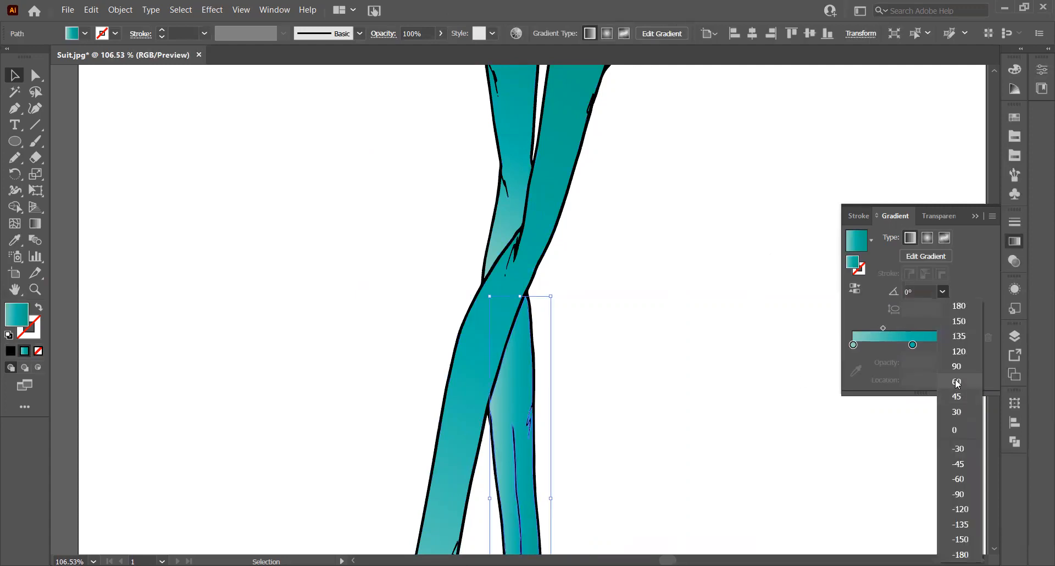
pyautogui.click(956, 382)
pyautogui.scroll(-8, 734, 347)
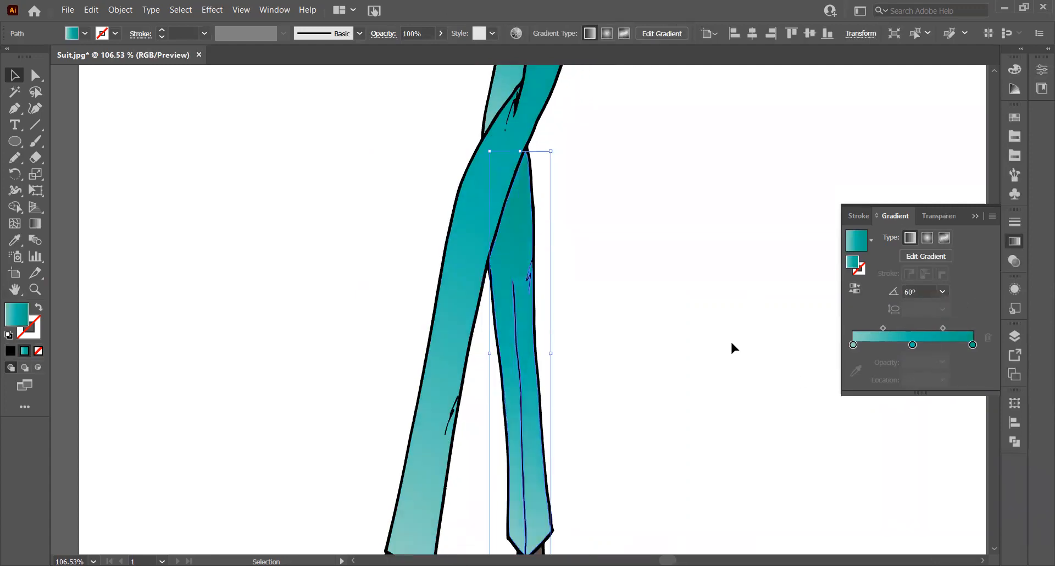
pyautogui.scroll(-2, 733, 347)
# Step: Try gradient angles of 60° and -45° on the two upper collar pieces of the jacket and deselect them
pyautogui.scroll(6, 725, 328)
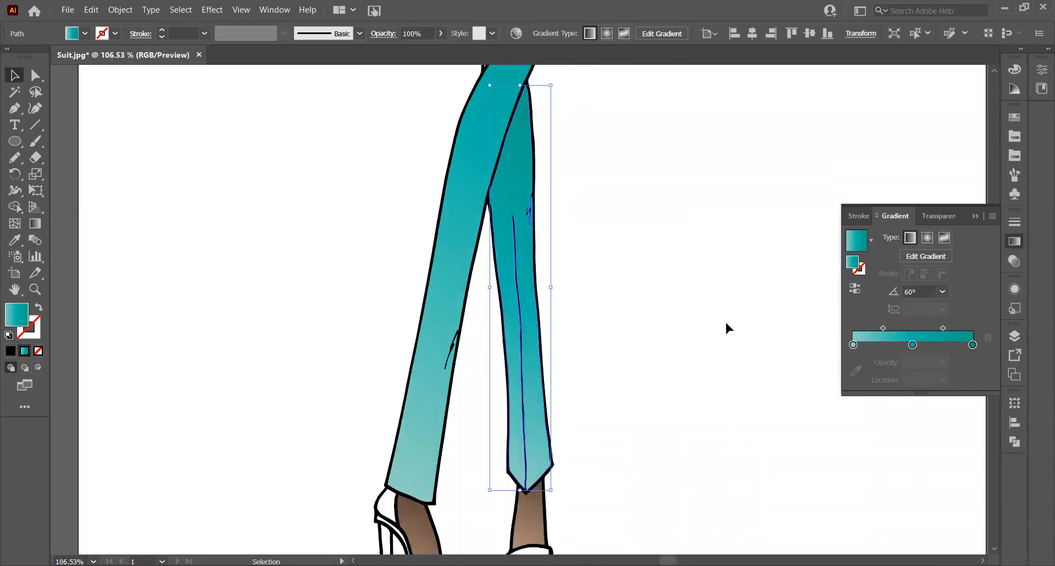
pyautogui.scroll(10, 725, 323)
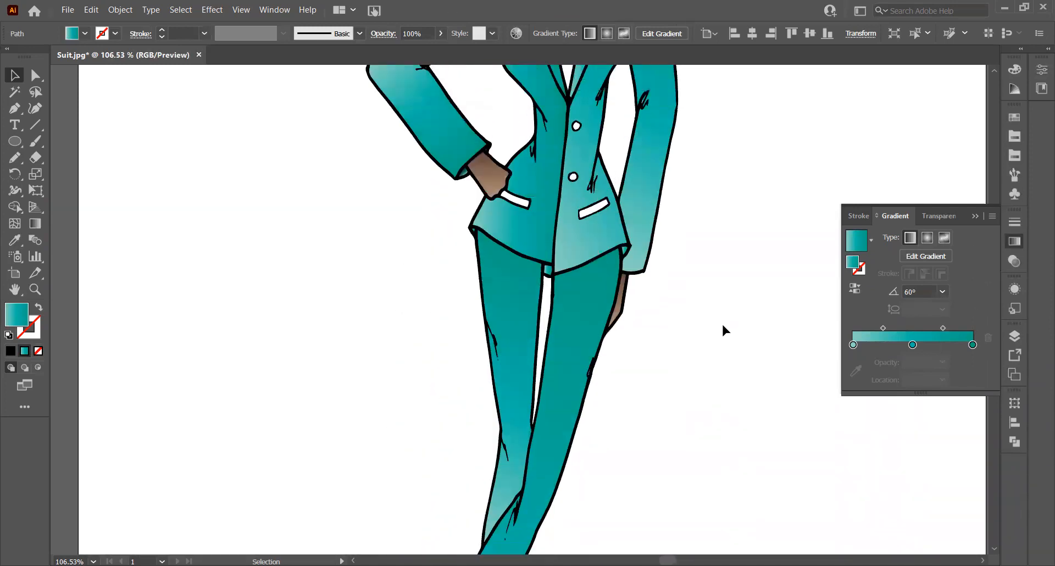
pyautogui.scroll(4, 722, 326)
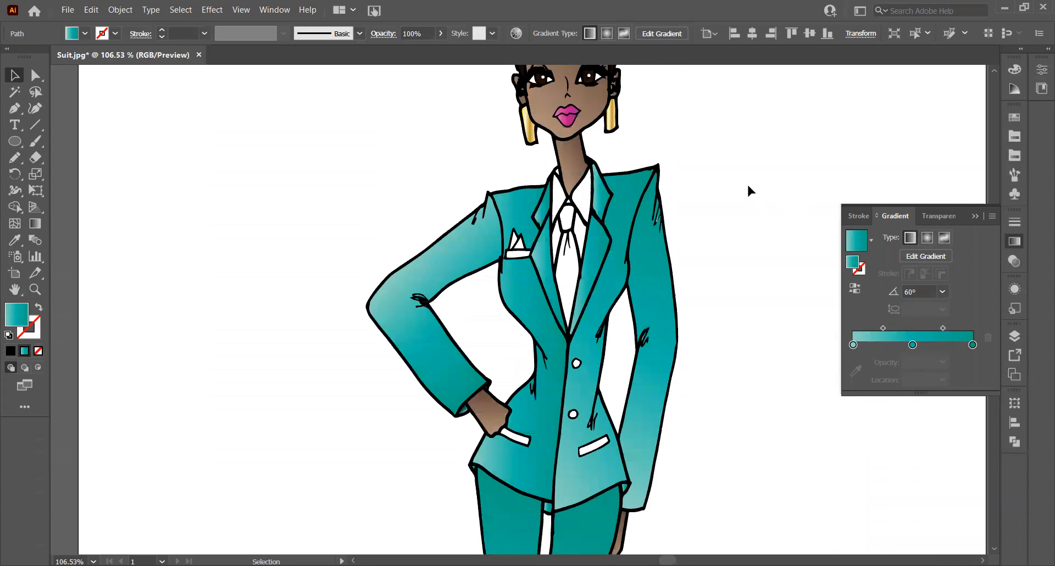
pyautogui.click(603, 204)
pyautogui.keyDown('shift'); pyautogui.click(548, 214); pyautogui.keyUp('shift')
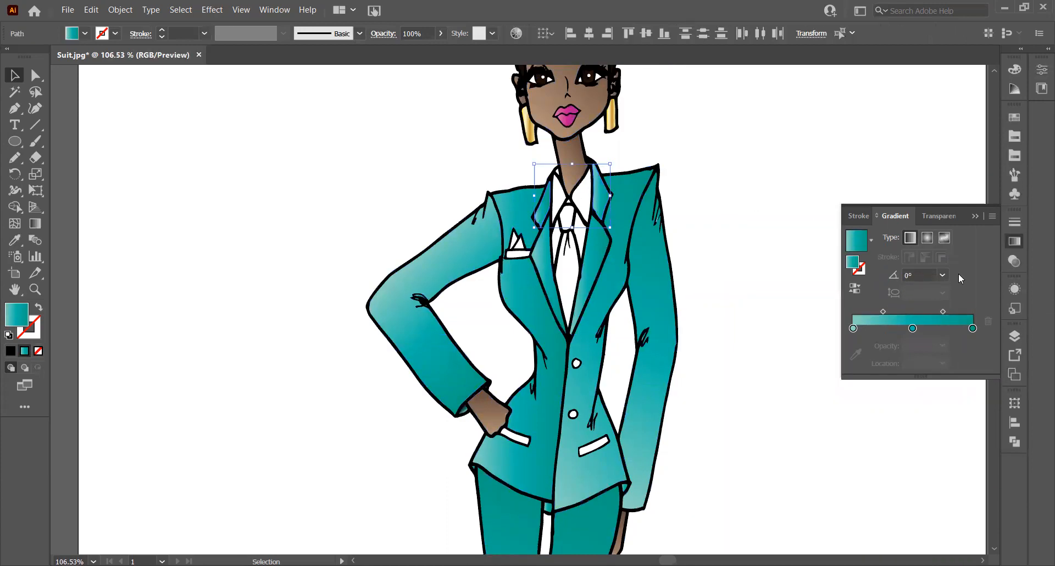
pyautogui.click(942, 276)
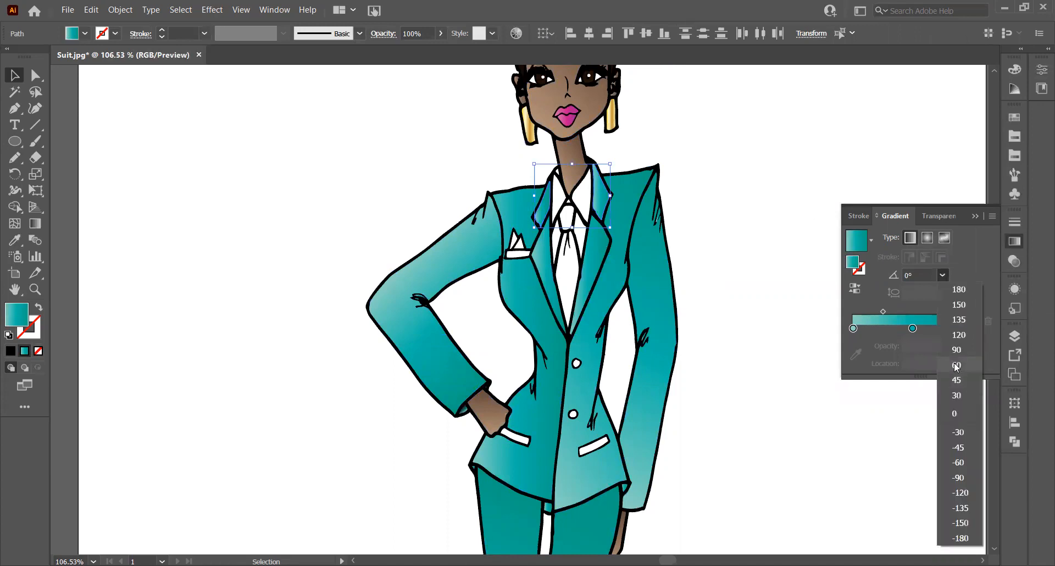
pyautogui.click(956, 365)
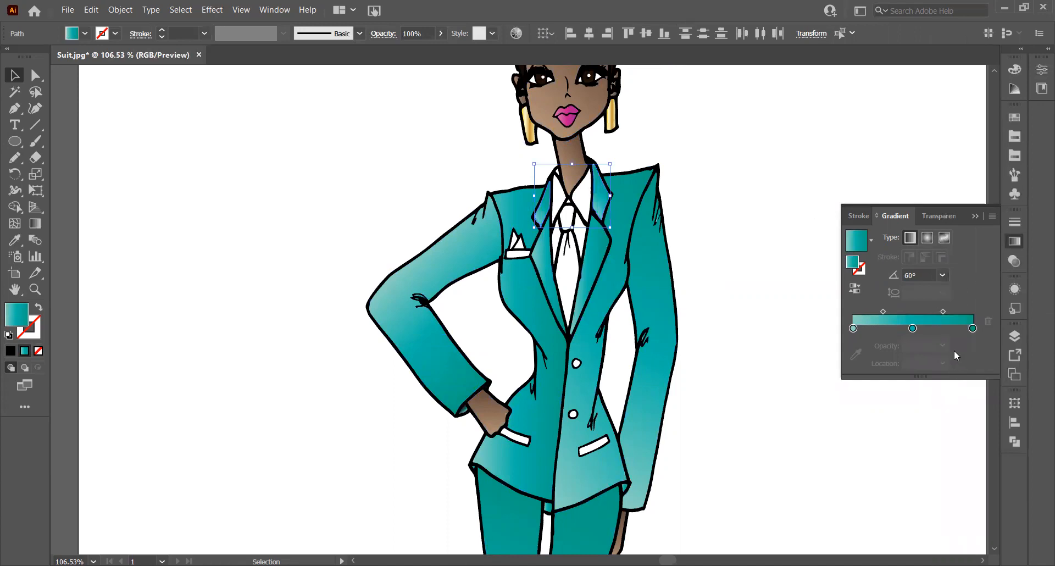
pyautogui.click(942, 275)
pyautogui.click(958, 448)
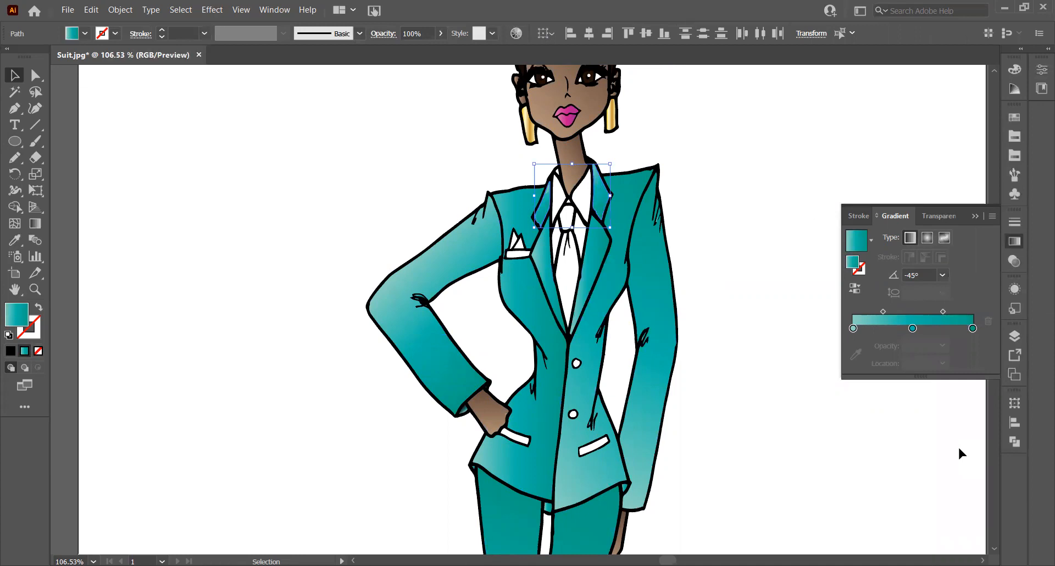
pyautogui.click(779, 151)
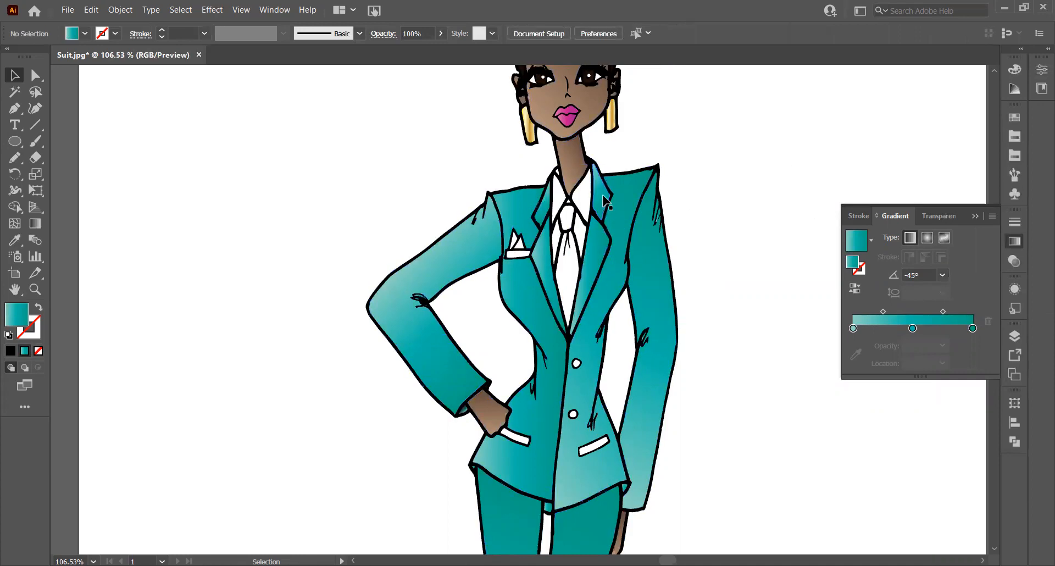
# Step: Try a 30° gradient angle on both upper collar pieces and set it back to 0°
pyautogui.click(605, 222)
pyautogui.keyDown('shift'); pyautogui.click(546, 218); pyautogui.keyUp('shift')
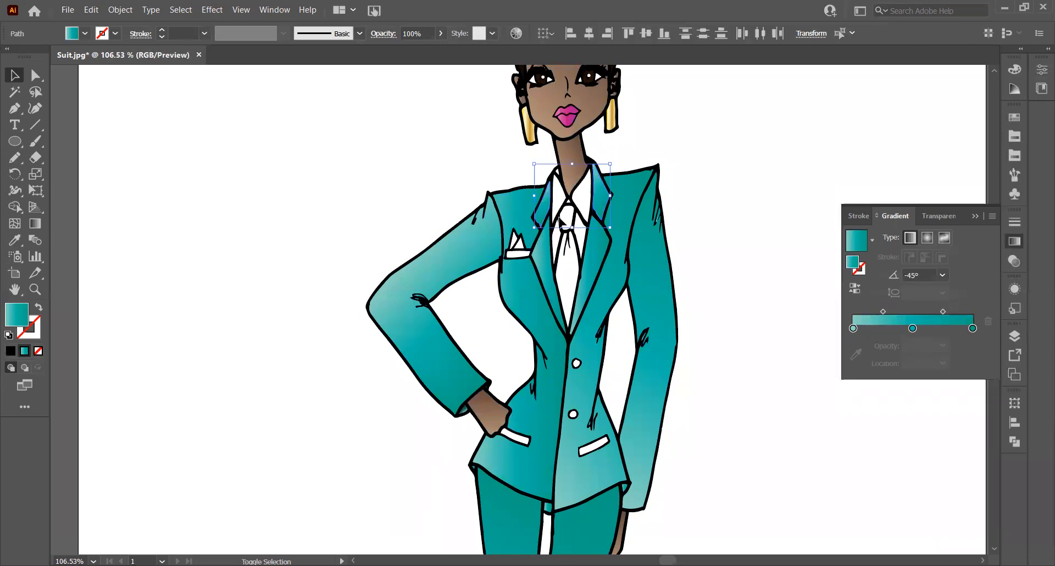
pyautogui.click(943, 276)
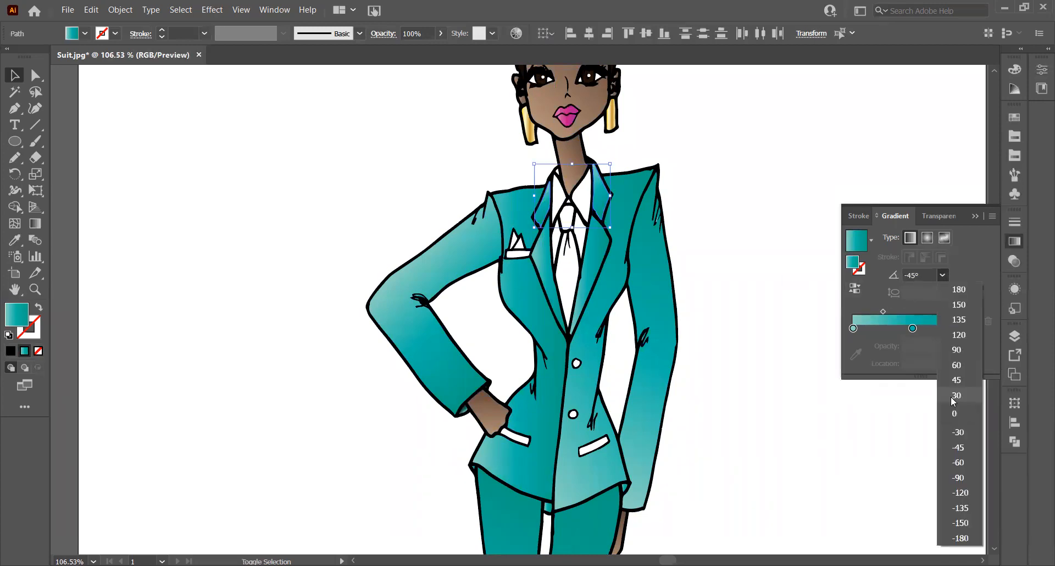
pyautogui.click(957, 396)
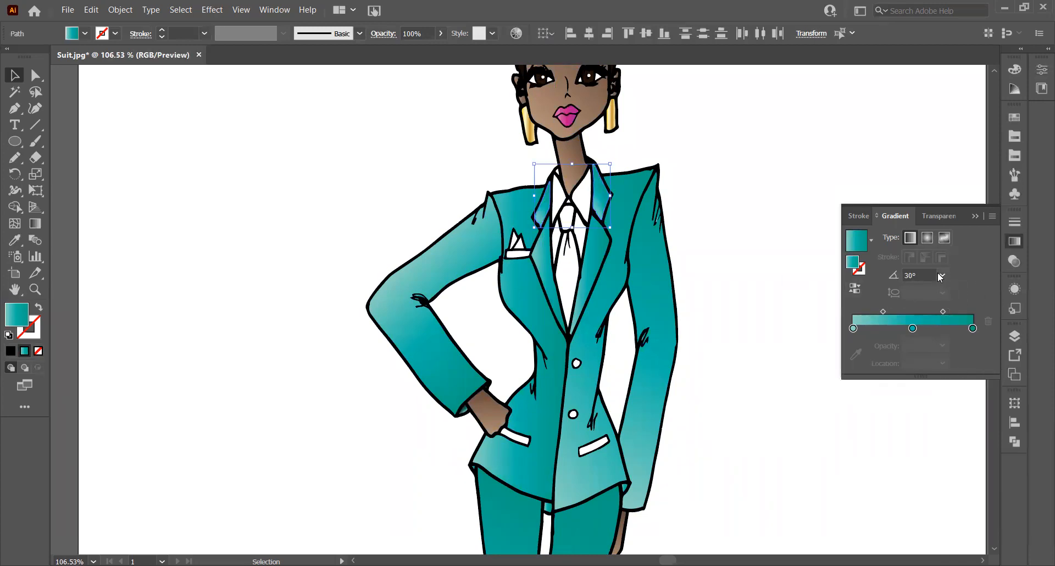
pyautogui.click(938, 275)
pyautogui.click(957, 413)
pyautogui.click(944, 275)
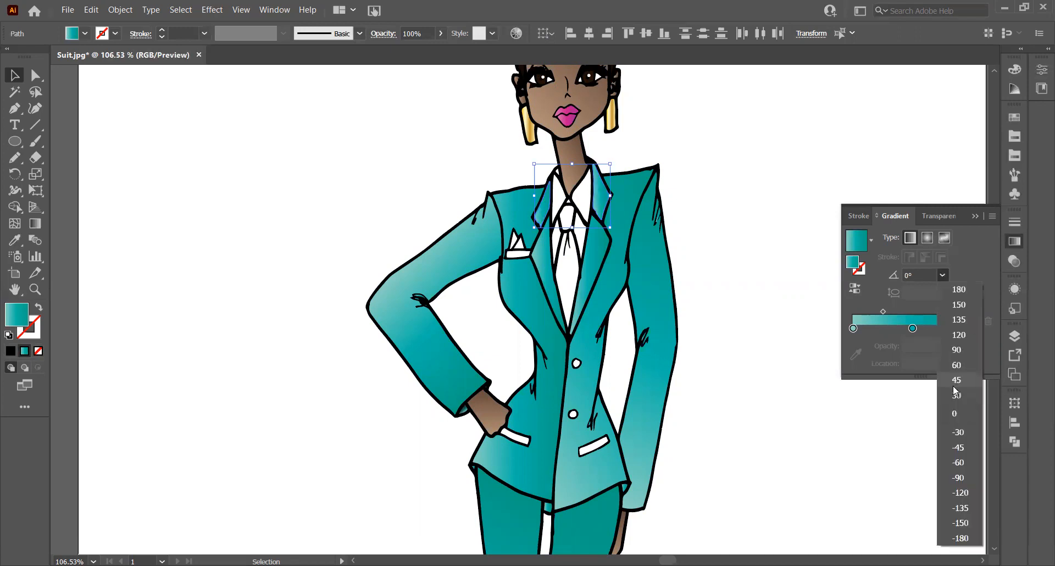
pyautogui.click(726, 236)
# Step: Set the teal gradient angle to 30° on both long lapels of the jacket and deselect them
pyautogui.click(594, 242)
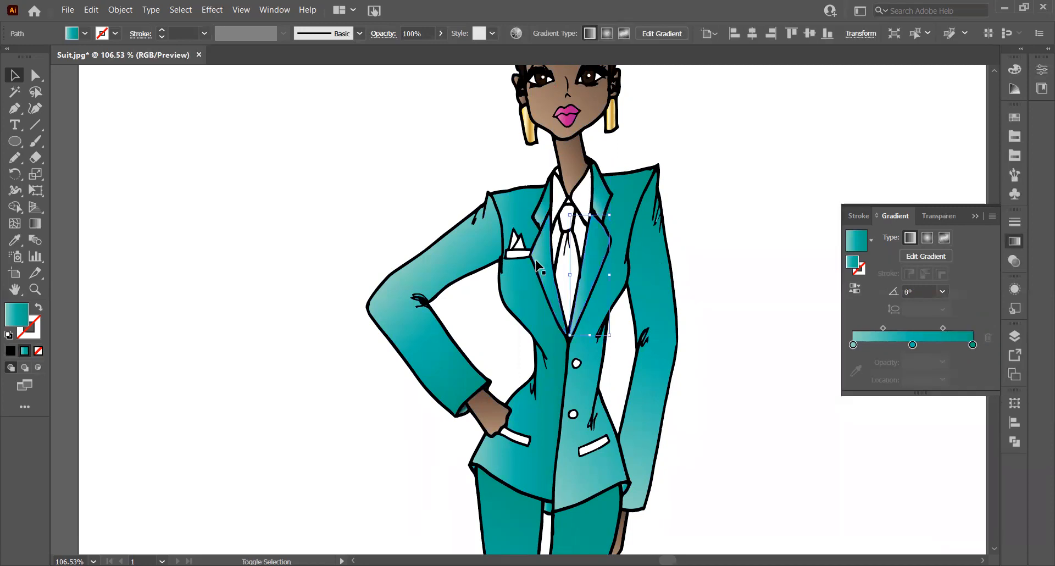
pyautogui.keyDown('shift'); pyautogui.click(539, 256); pyautogui.keyUp('shift')
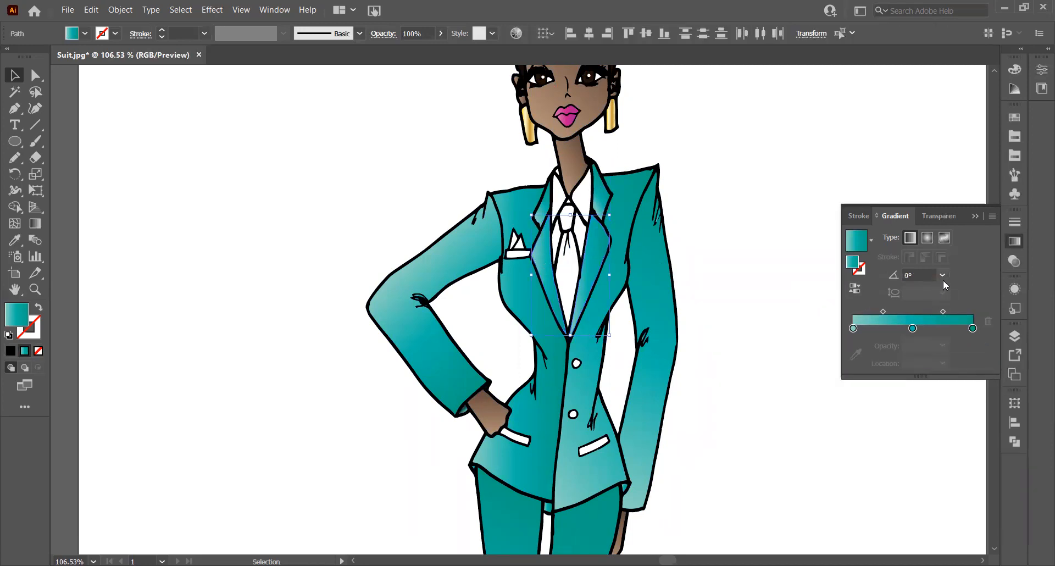
pyautogui.click(943, 274)
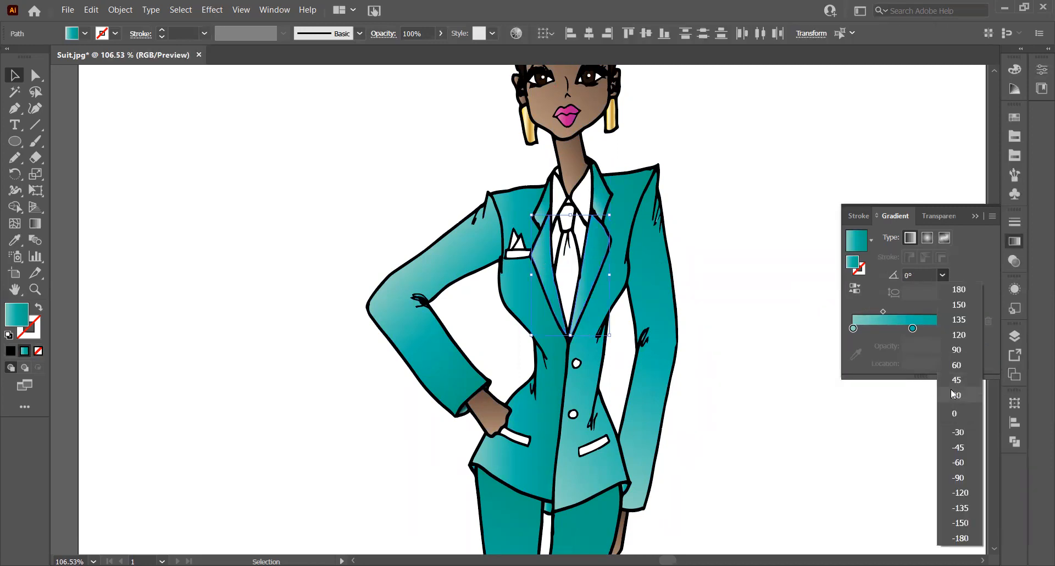
pyautogui.click(954, 395)
pyautogui.click(696, 180)
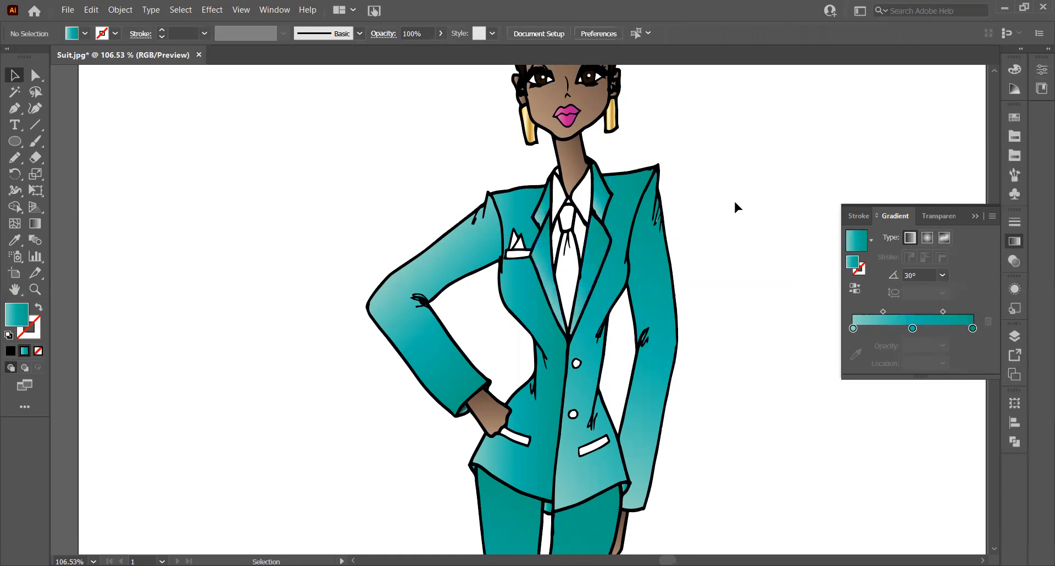
# Step: Examine the suit's gradients over the whole figure, from the head down to the shoes
pyautogui.scroll(2, 697, 238)
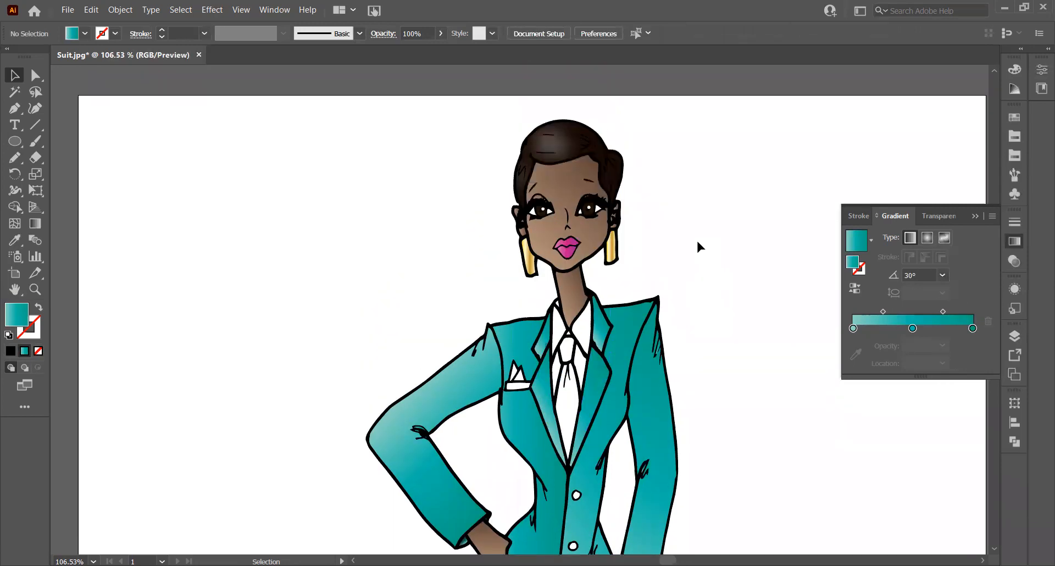
pyautogui.scroll(-10, 695, 250)
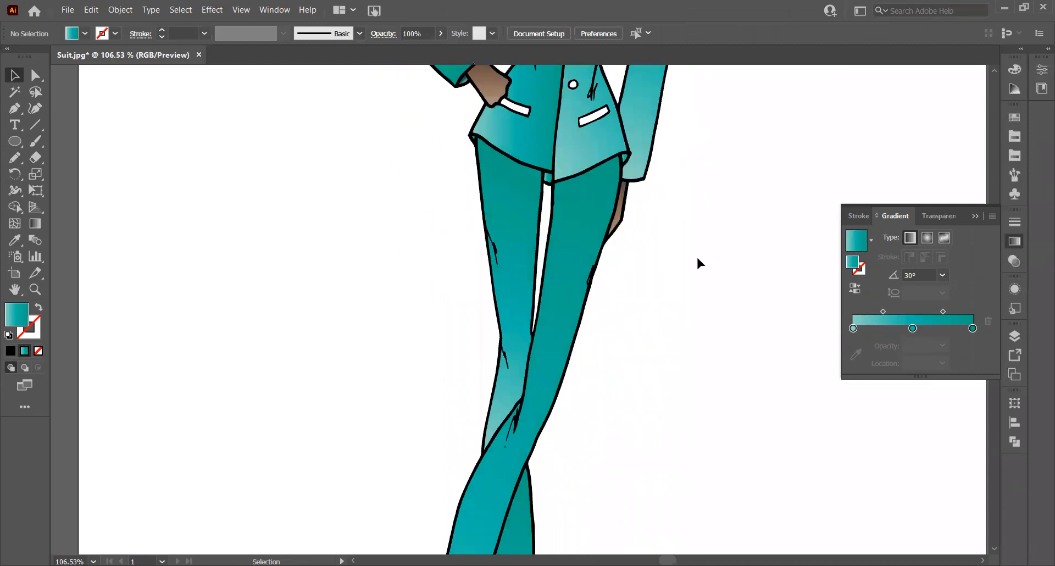
pyautogui.scroll(-10, 697, 265)
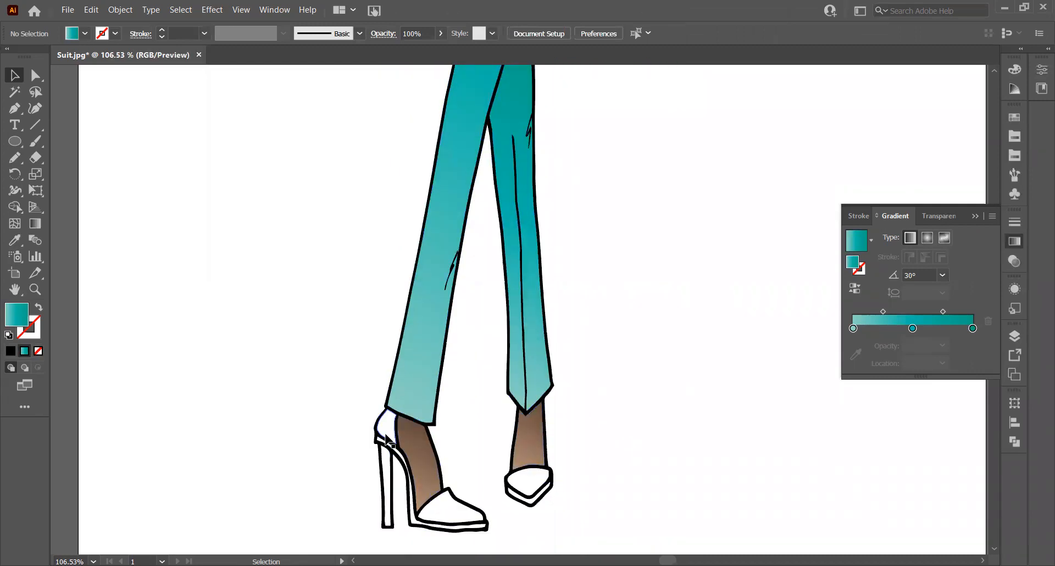
pyautogui.scroll(10, 565, 306)
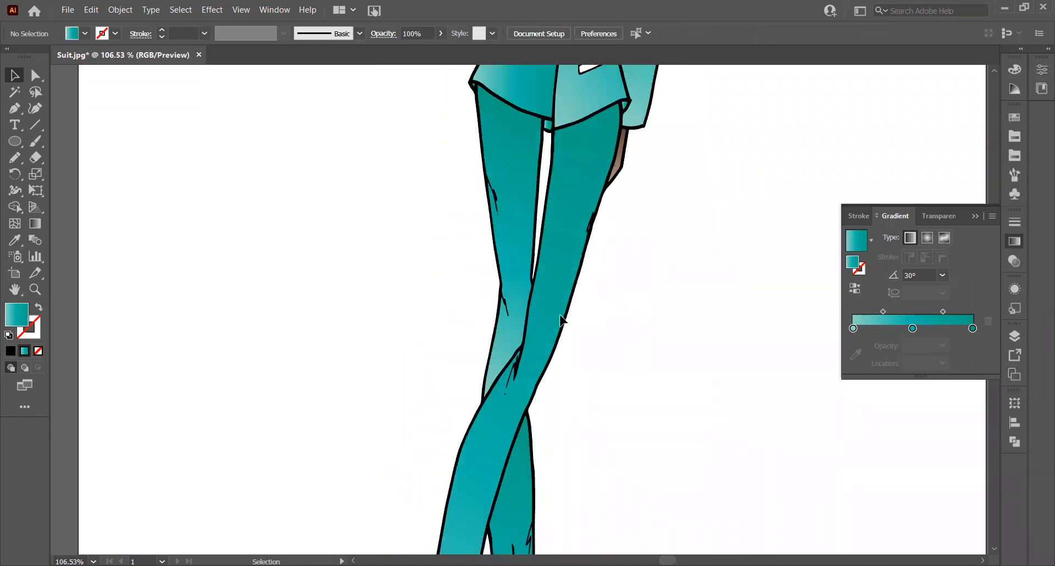
pyautogui.scroll(8, 563, 323)
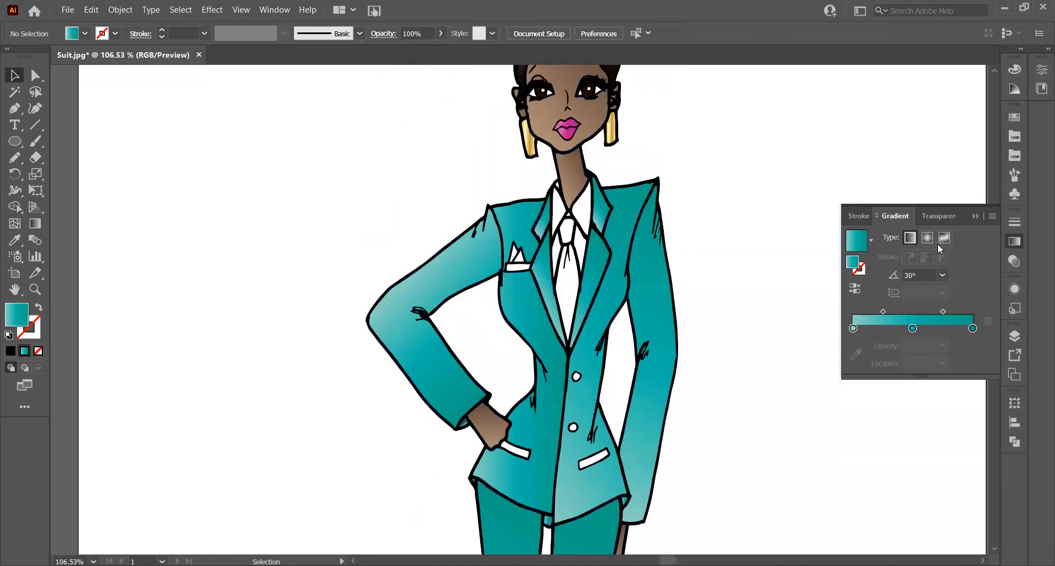
# Step: Put away the gradient settings, look over the document swatches and the Art & Illustration swatch library, and collapse them
pyautogui.click(974, 217)
pyautogui.click(1014, 119)
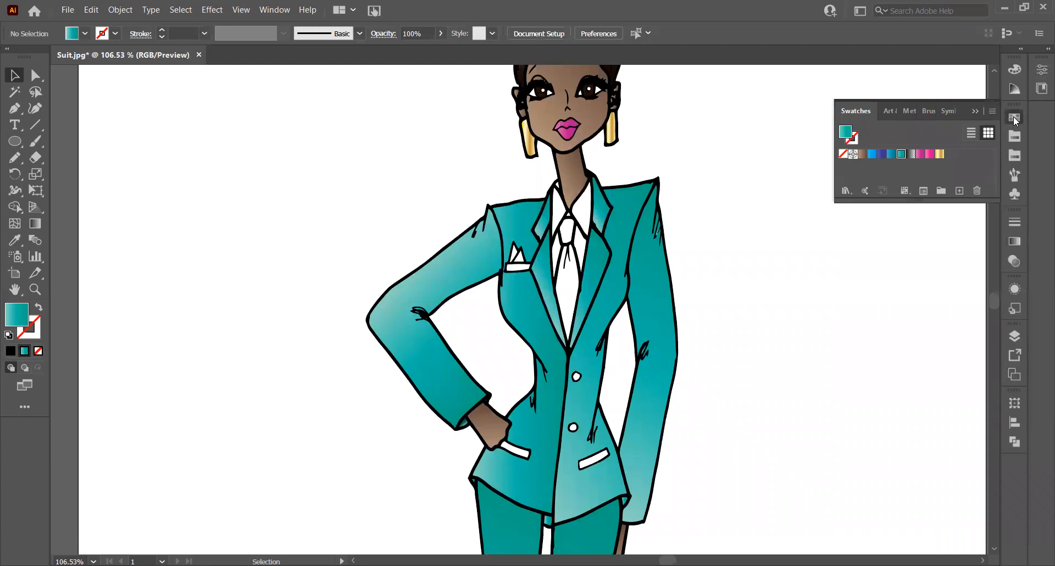
pyautogui.click(886, 113)
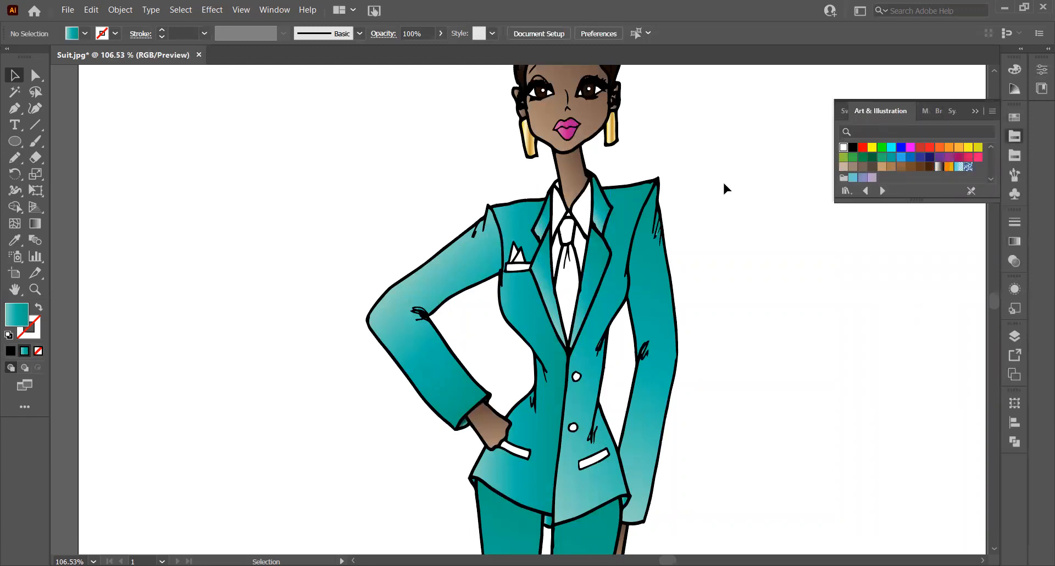
pyautogui.scroll(3, 671, 264)
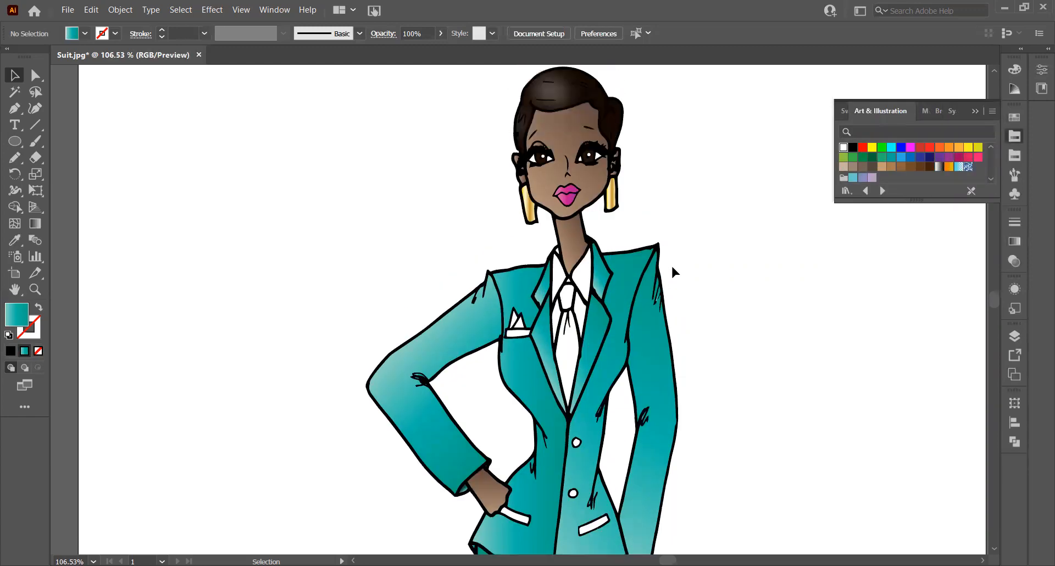
pyautogui.click(975, 111)
# Step: Fit the whole artboard in the window to view the complete figure
pyautogui.scroll(-2, 674, 237)
pyautogui.scroll(1, 676, 238)
pyautogui.hotkey('ctrl', '0')
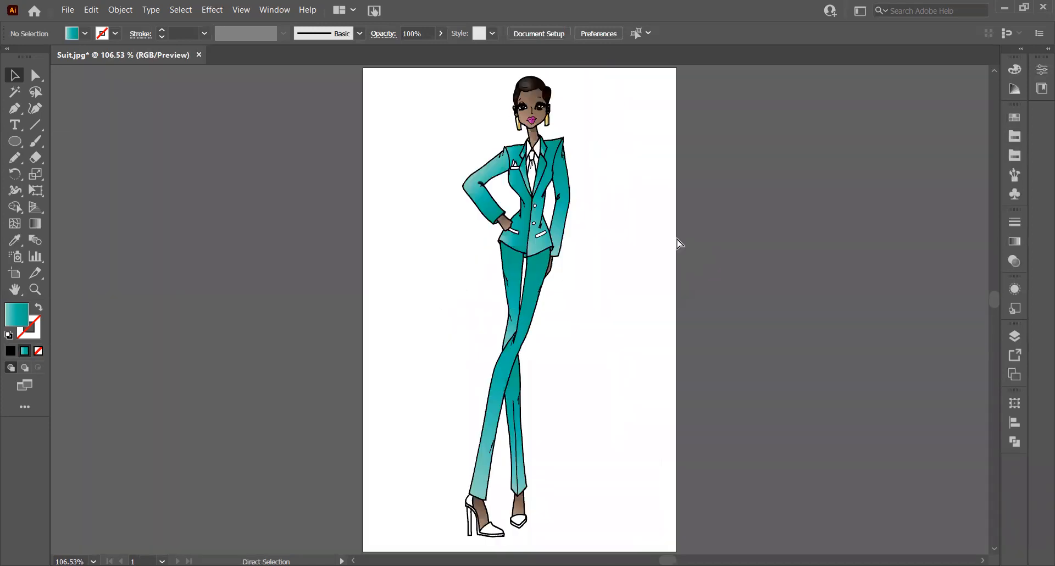